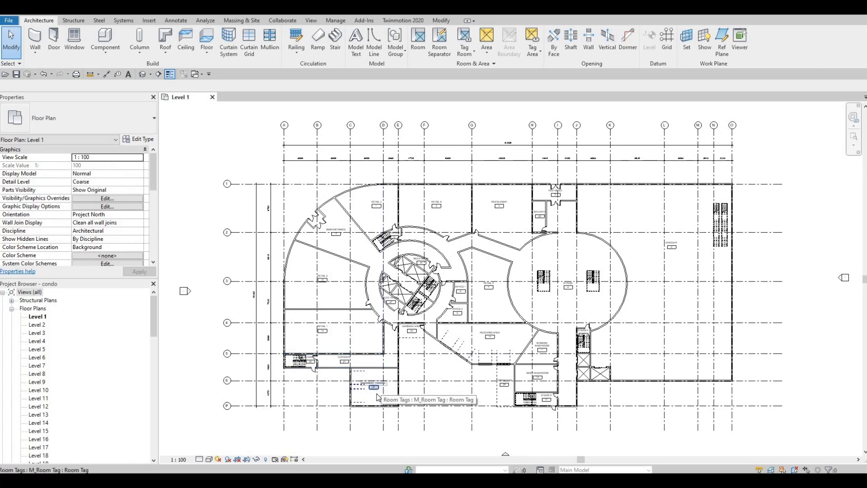
- Start an architectural floor on Level 1 and duplicate the Generic Floor - 400mm type as FLOOR 1
{"action": "middle_click_drag", "start_coordinate": [418, 388], "coordinate": [410, 367]}
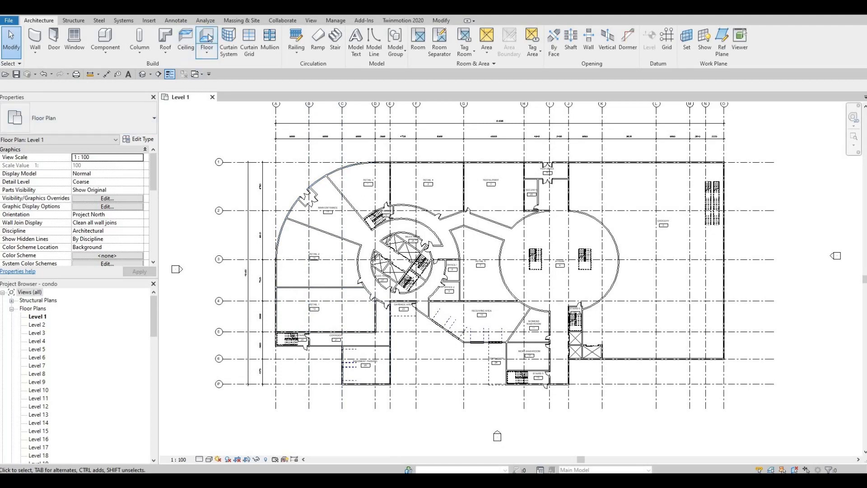
{"action": "left_click", "coordinate": [137, 140]}
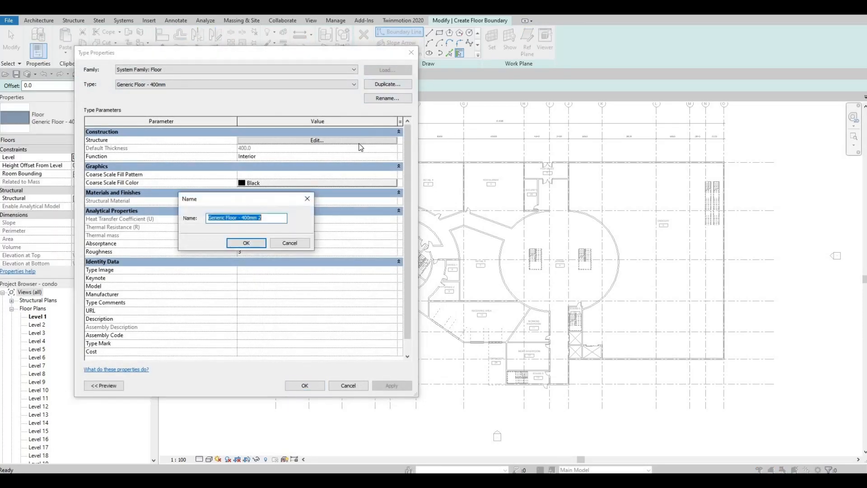
{"action": "type", "text": "FLOO"}
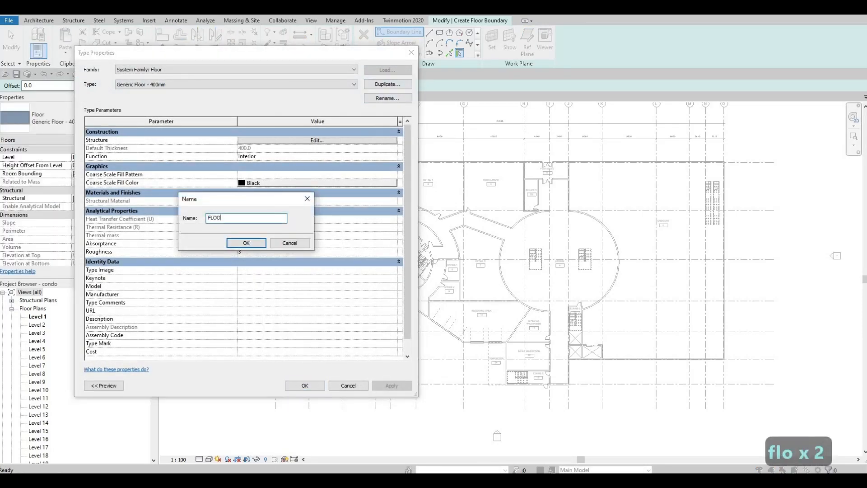
{"action": "type", "text": "R 1"}
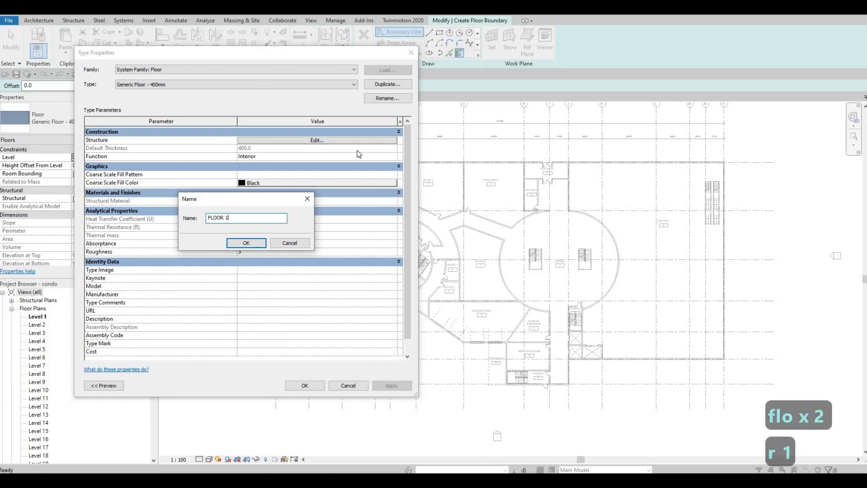
{"action": "left_click", "coordinate": [248, 240]}
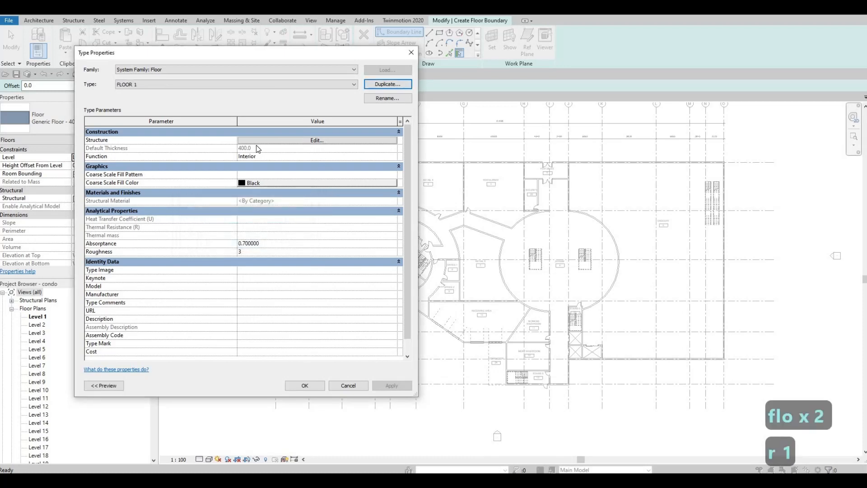
- Set the thickness of the structure layer in the FLOOR 1 assembly to 200
{"action": "left_click", "coordinate": [254, 140]}
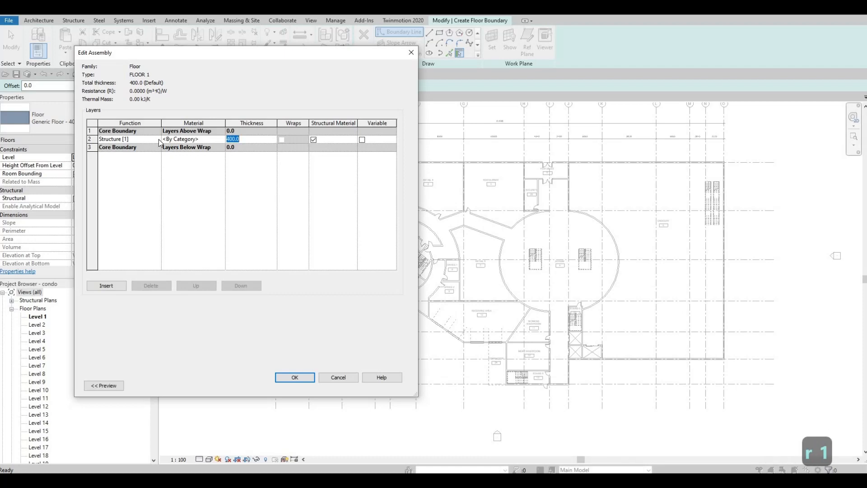
{"action": "type", "text": "200"}
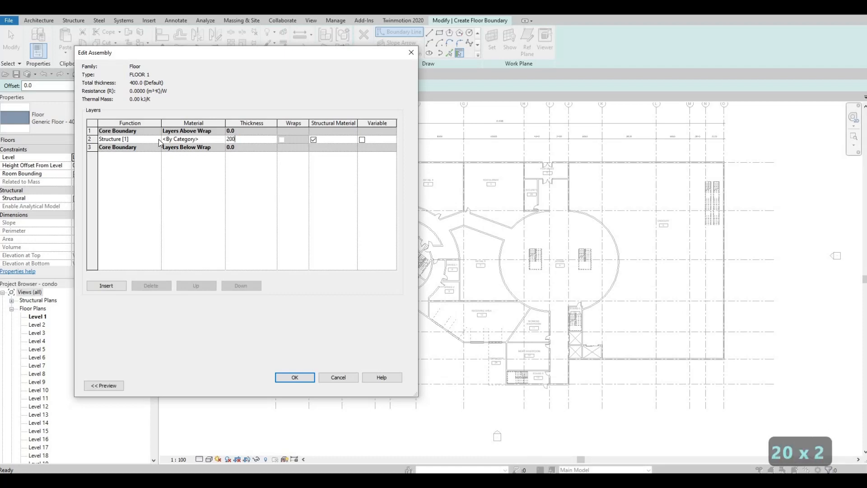
{"action": "key", "text": "Return"}
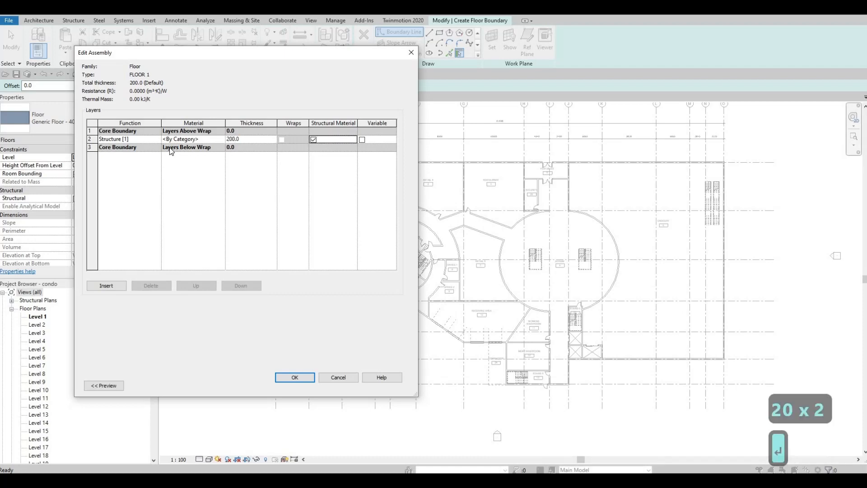
- Assign Granite, Cut, Polished from the AEC stone materials to the FLOOR 1 structure layer and accept the assembly
{"action": "left_click", "coordinate": [221, 139]}
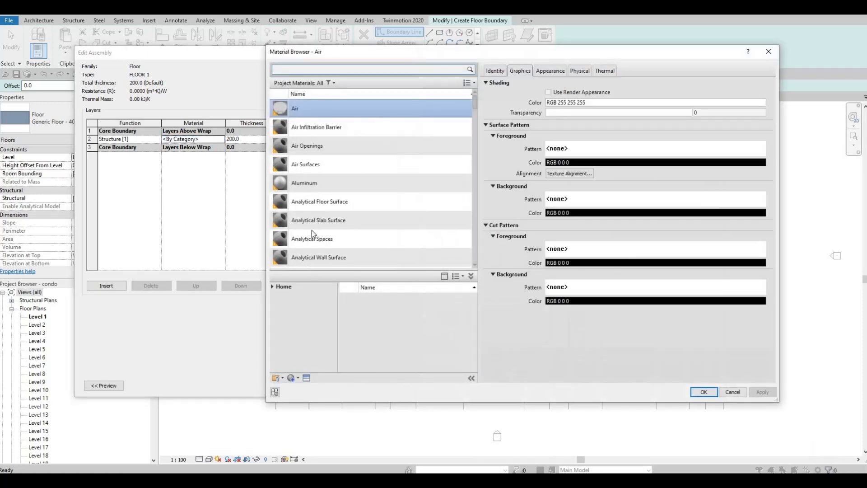
{"action": "scroll", "coordinate": [294, 263], "scroll_direction": "down", "scroll_amount": 5}
{"action": "scroll", "coordinate": [294, 263], "scroll_direction": "down", "scroll_amount": 5}
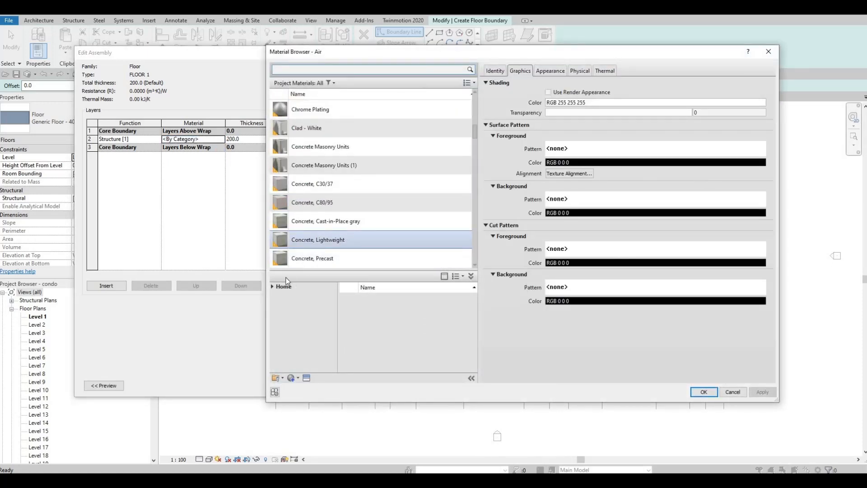
{"action": "left_click", "coordinate": [271, 287]}
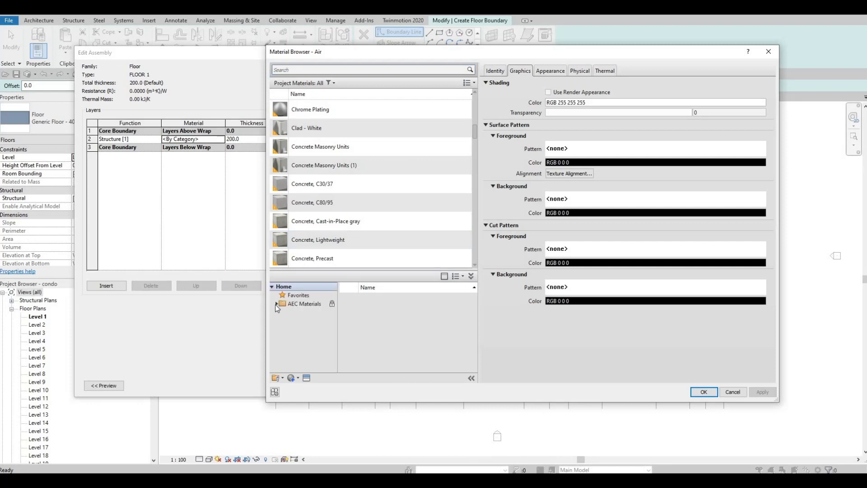
{"action": "left_click", "coordinate": [275, 304]}
{"action": "scroll", "coordinate": [301, 324], "scroll_direction": "down", "scroll_amount": 3}
{"action": "left_click", "coordinate": [298, 346]}
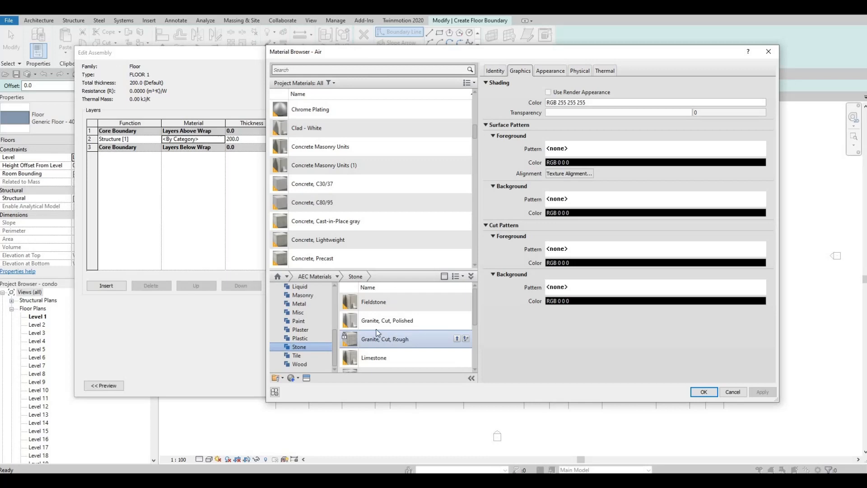
{"action": "left_click", "coordinate": [413, 323]}
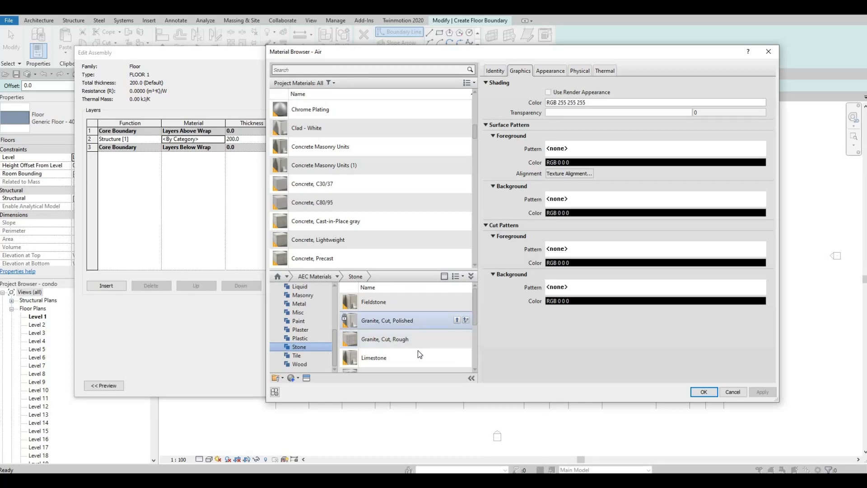
{"action": "left_click", "coordinate": [457, 319]}
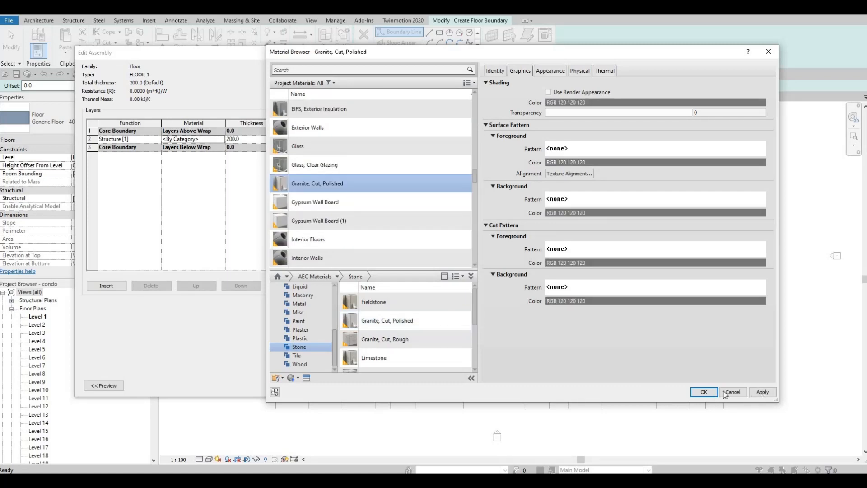
{"action": "left_click", "coordinate": [704, 392]}
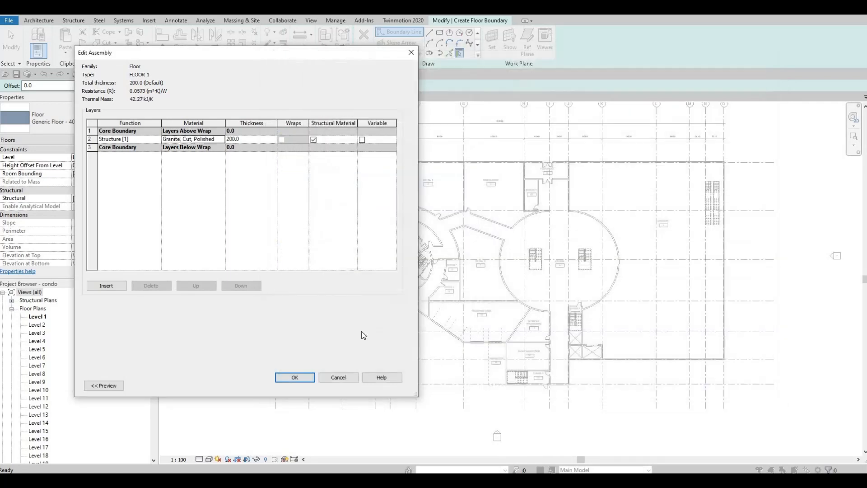
{"action": "left_click", "coordinate": [303, 377]}
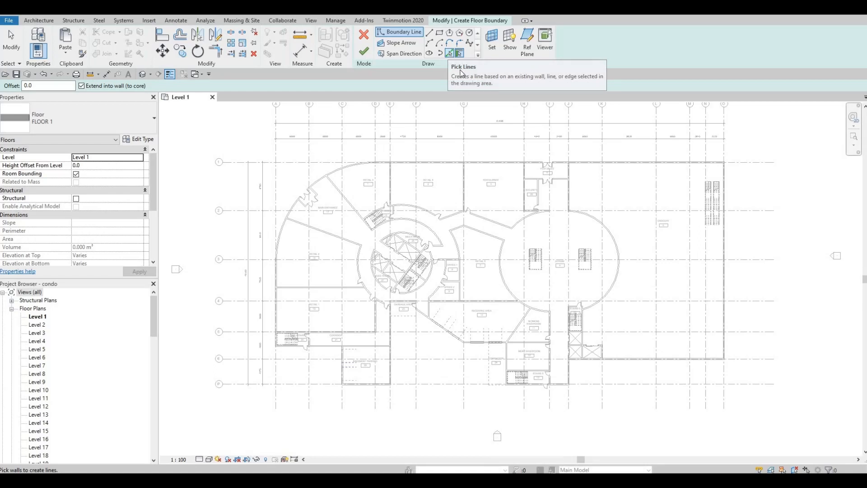
- Create floor boundary lines with Pick Lines along the north exterior wall and the Grocery's east and south exterior walls
{"action": "left_click", "coordinate": [450, 52]}
{"action": "scroll", "coordinate": [434, 179], "scroll_direction": "up", "scroll_amount": 8}
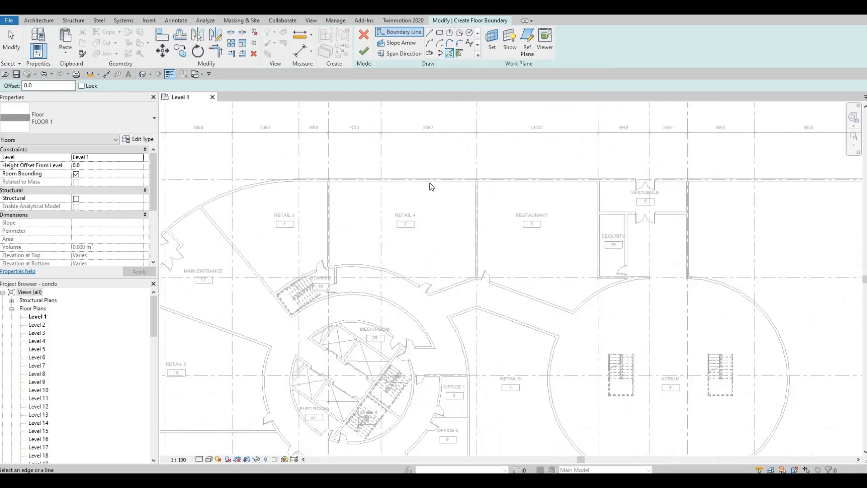
{"action": "left_click", "coordinate": [483, 183]}
{"action": "middle_click_drag", "start_coordinate": [625, 195], "coordinate": [533, 197]}
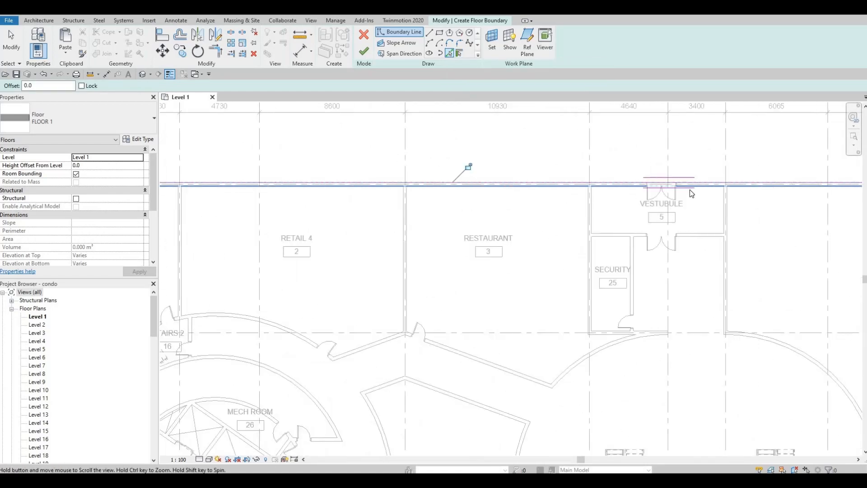
{"action": "scroll", "coordinate": [690, 188], "scroll_direction": "down", "scroll_amount": 2}
{"action": "middle_click_drag", "start_coordinate": [689, 188], "coordinate": [341, 178]}
{"action": "left_click", "coordinate": [670, 189]}
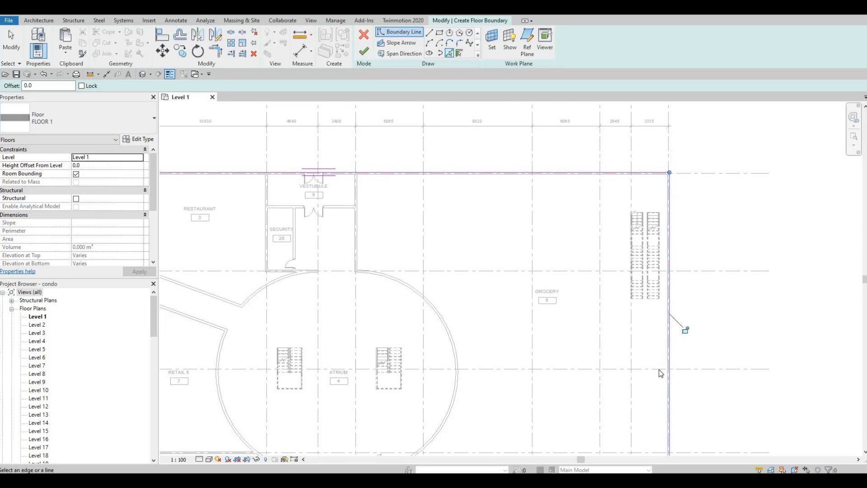
{"action": "middle_click_drag", "start_coordinate": [660, 369], "coordinate": [689, 194]}
{"action": "scroll", "coordinate": [690, 194], "scroll_direction": "down", "scroll_amount": 1}
{"action": "left_click", "coordinate": [486, 357]}
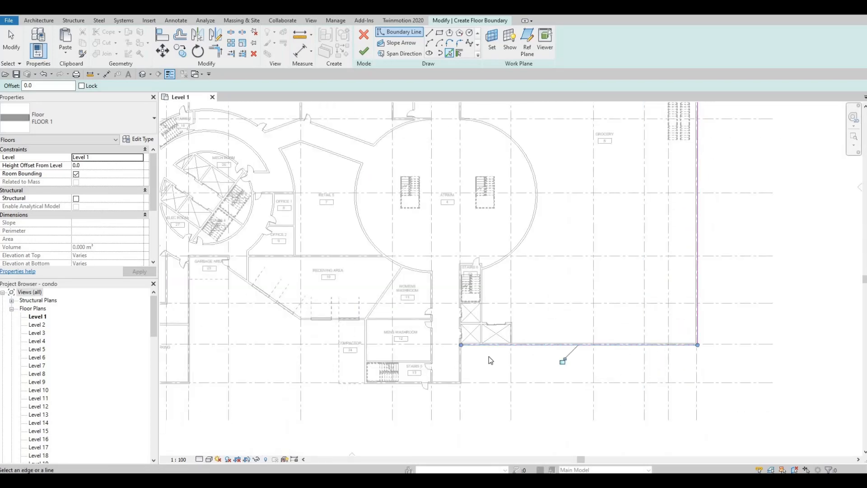
- Pick boundary lines along the exterior walls beside Stairs 6, below Stairs 5, beside the Compactor and along the Receiving Area's south side
{"action": "scroll", "coordinate": [486, 353], "scroll_direction": "up", "scroll_amount": 3}
{"action": "left_click", "coordinate": [457, 416]}
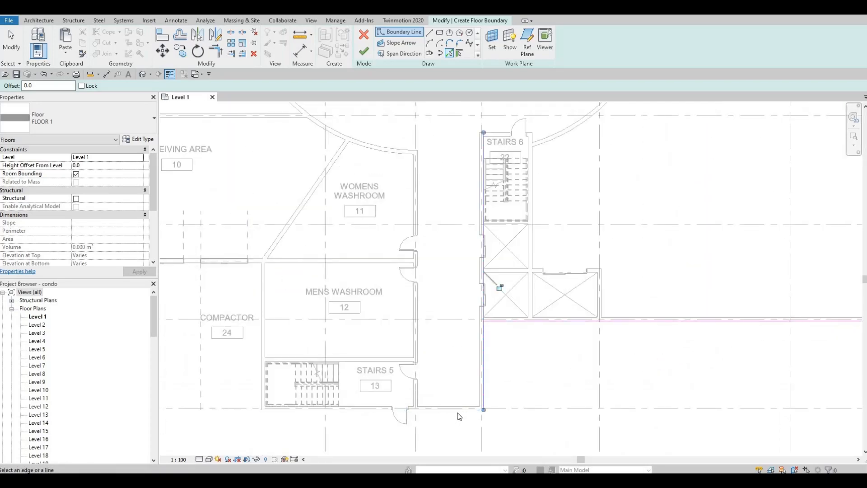
{"action": "middle_click_drag", "start_coordinate": [256, 282], "coordinate": [468, 259]}
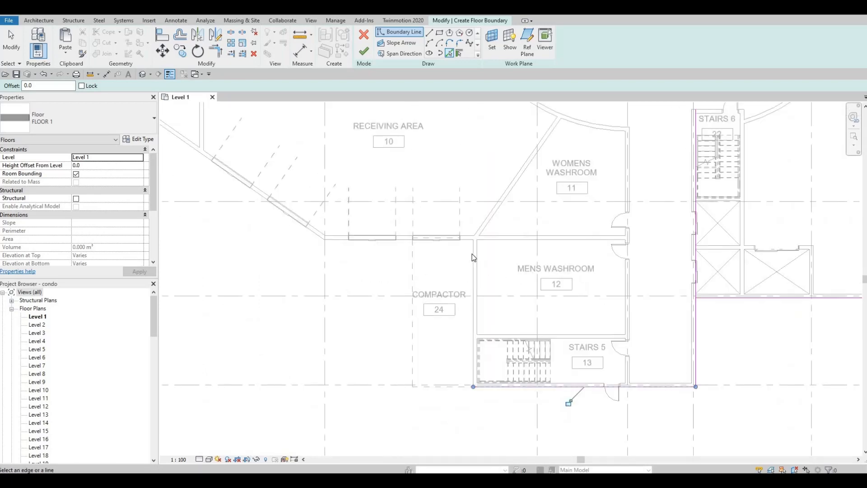
{"action": "left_click", "coordinate": [469, 246]}
{"action": "left_click", "coordinate": [378, 239]}
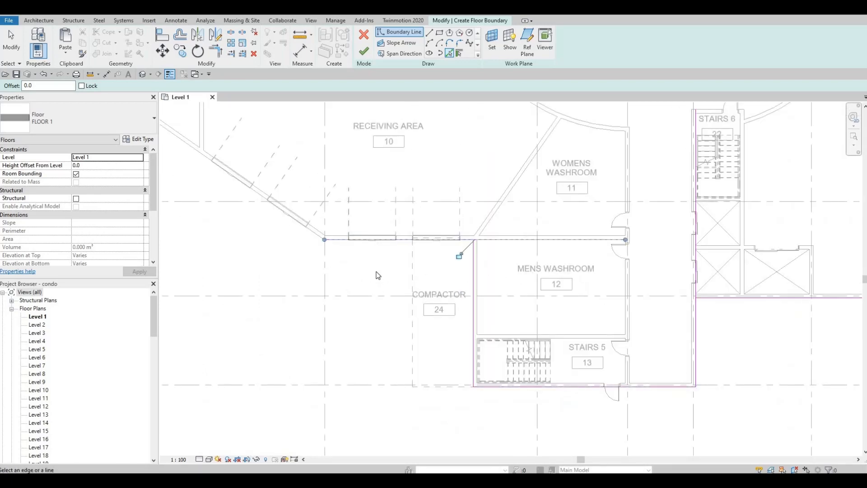
- Pick boundary lines along the slanted Receiving Area wall and the Garbage Area's east and north walls
{"action": "middle_click_drag", "start_coordinate": [305, 233], "coordinate": [400, 284]}
{"action": "scroll", "coordinate": [399, 283], "scroll_direction": "down", "scroll_amount": 1}
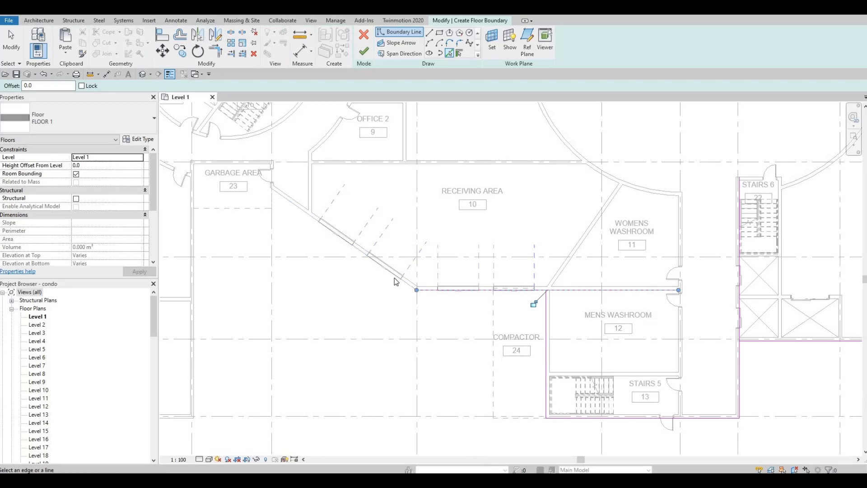
{"action": "left_click", "coordinate": [372, 258]}
{"action": "scroll", "coordinate": [347, 194], "scroll_direction": "up", "scroll_amount": 5}
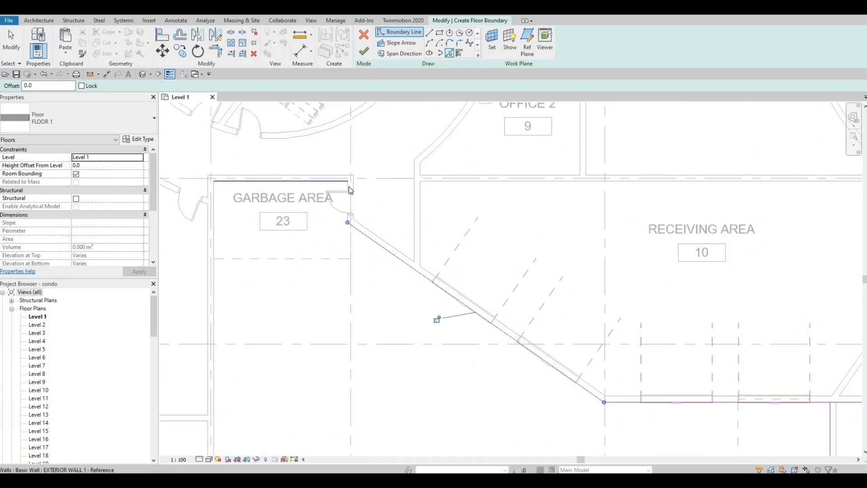
{"action": "left_click", "coordinate": [328, 181]}
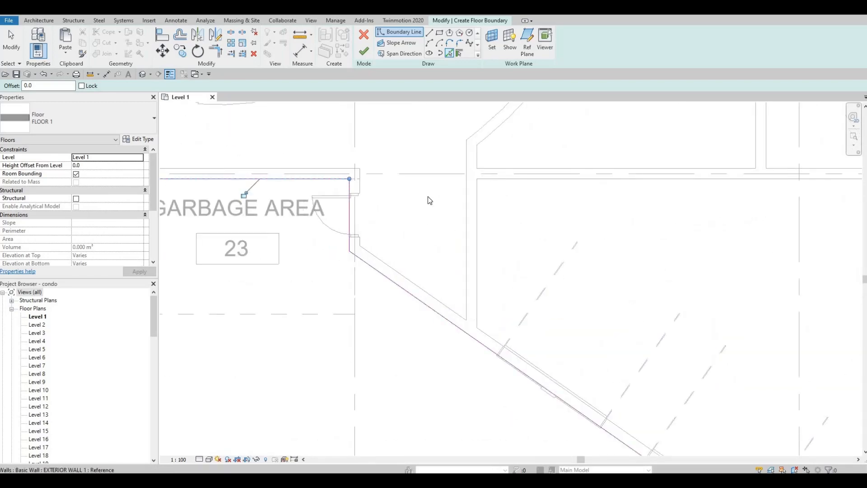
- Pick boundary lines along the long wall from the Garbage Area down to Basement Parking and along the parking's south wall
{"action": "scroll", "coordinate": [427, 197], "scroll_direction": "down", "scroll_amount": 3}
{"action": "left_click", "coordinate": [420, 235]}
{"action": "middle_click_drag", "start_coordinate": [416, 239], "coordinate": [474, 113]}
{"action": "scroll", "coordinate": [445, 220], "scroll_direction": "down", "scroll_amount": 3}
{"action": "left_click", "coordinate": [437, 233]}
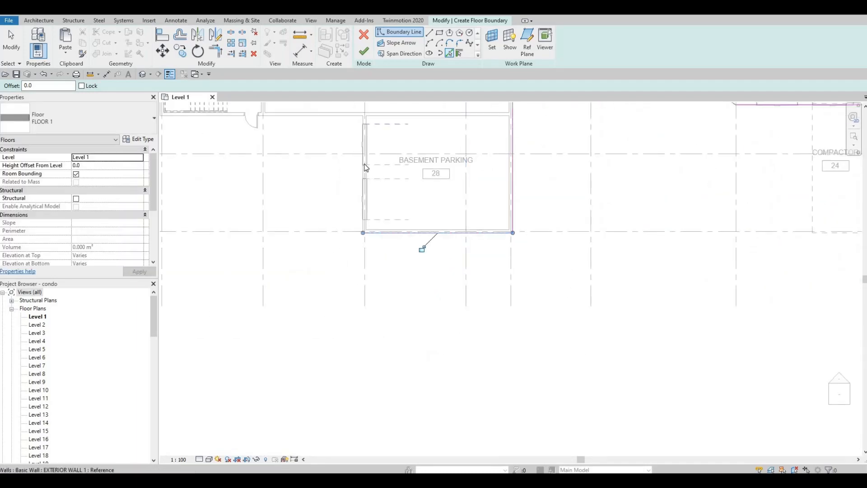
- Pick boundary lines along the west wall of Basement Parking and the south wall of the Corridor and Stairs 1
{"action": "scroll", "coordinate": [367, 174], "scroll_direction": "up", "scroll_amount": 3}
{"action": "left_click", "coordinate": [387, 126]}
{"action": "scroll", "coordinate": [392, 259], "scroll_direction": "down", "scroll_amount": 3}
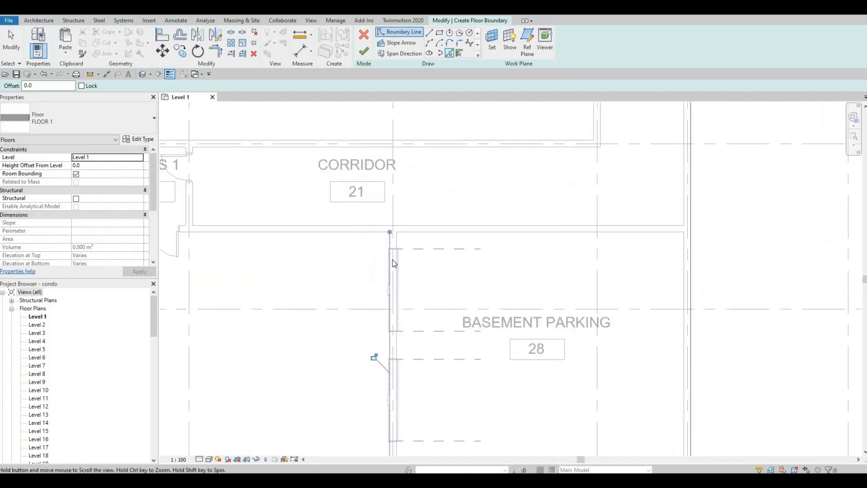
{"action": "left_click", "coordinate": [345, 264]}
- Pick boundary lines along the west exterior wall beside Stairs 1 and the curved exterior wall beside Retail 2
{"action": "scroll", "coordinate": [537, 240], "scroll_direction": "up", "scroll_amount": 3}
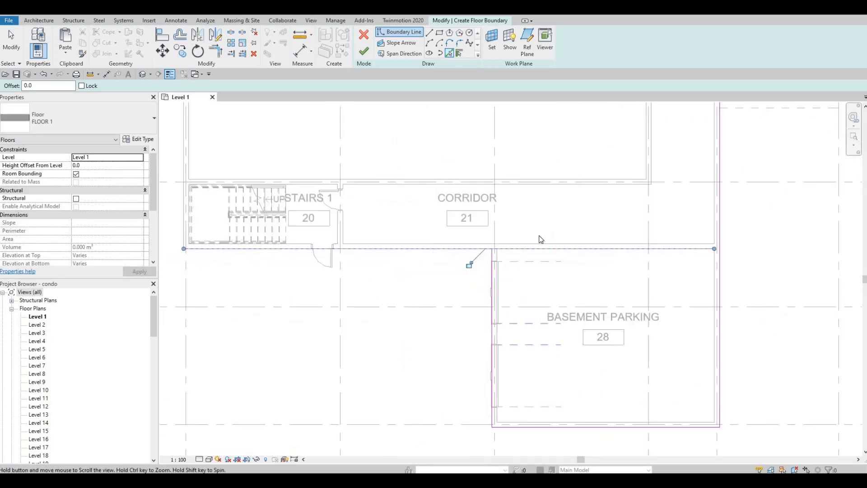
{"action": "scroll", "coordinate": [551, 247], "scroll_direction": "up", "scroll_amount": 1}
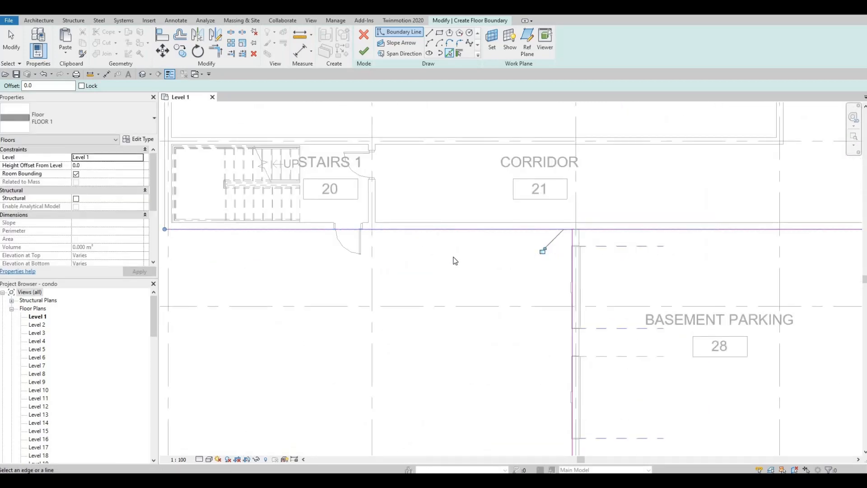
{"action": "middle_click_drag", "start_coordinate": [226, 204], "coordinate": [419, 212]}
{"action": "left_click", "coordinate": [360, 185]}
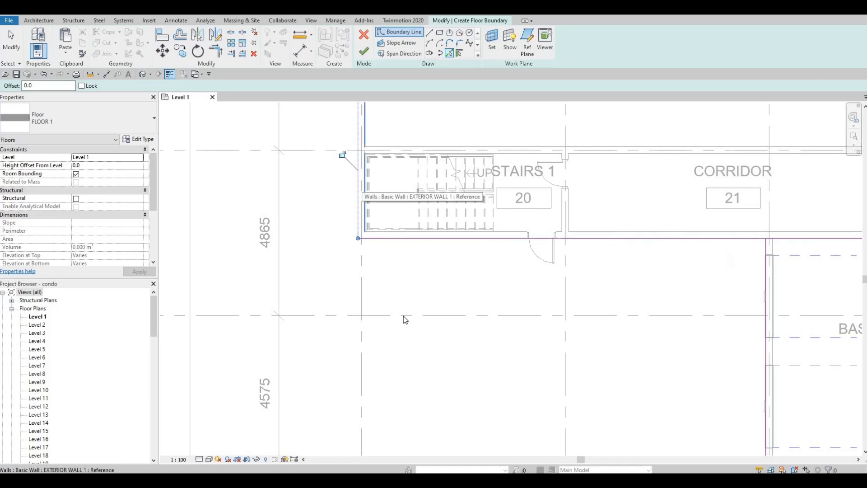
{"action": "scroll", "coordinate": [405, 319], "scroll_direction": "down", "scroll_amount": 4}
{"action": "middle_click_drag", "start_coordinate": [404, 118], "coordinate": [403, 226]}
{"action": "scroll", "coordinate": [402, 226], "scroll_direction": "down", "scroll_amount": 3}
{"action": "scroll", "coordinate": [404, 225], "scroll_direction": "up", "scroll_amount": 3}
{"action": "left_click", "coordinate": [393, 207]}
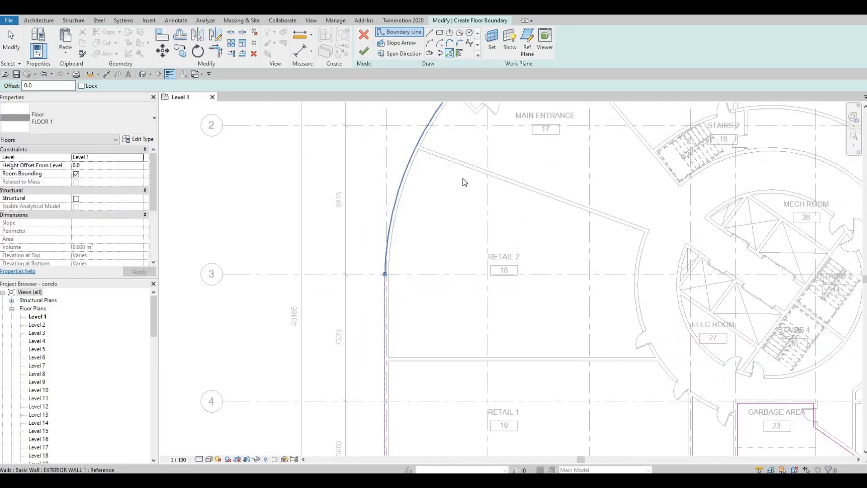
- Trim the Corridor's south boundary line and the west Basement Parking line to a corner
{"action": "middle_click_drag", "start_coordinate": [350, 241], "coordinate": [313, 372]}
{"action": "middle_click_drag", "start_coordinate": [491, 151], "coordinate": [487, 160]}
{"action": "scroll", "coordinate": [648, 136], "scroll_direction": "down", "scroll_amount": 1}
{"action": "middle_click_drag", "start_coordinate": [648, 136], "coordinate": [456, 103]}
{"action": "scroll", "coordinate": [455, 118], "scroll_direction": "down", "scroll_amount": 1}
{"action": "middle_click_drag", "start_coordinate": [435, 405], "coordinate": [451, 236]}
{"action": "scroll", "coordinate": [413, 329], "scroll_direction": "up", "scroll_amount": 2}
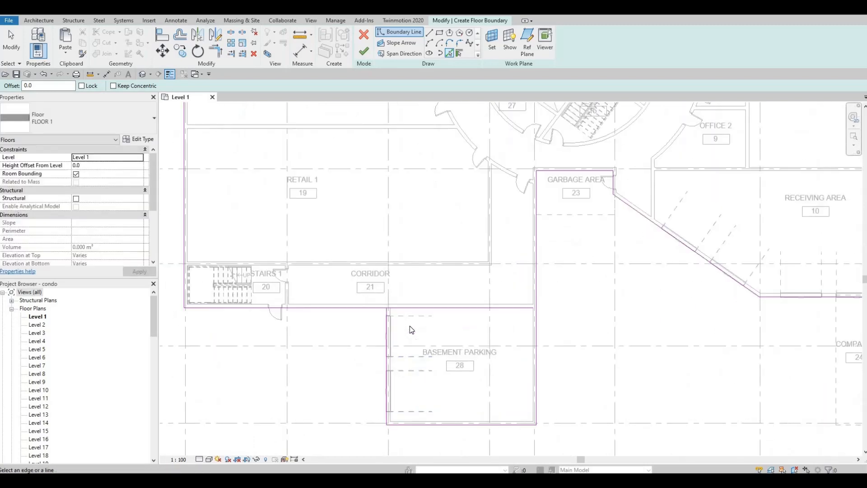
{"action": "key", "text": "t"}
{"action": "key", "text": "r"}
{"action": "left_click", "coordinate": [381, 308]}
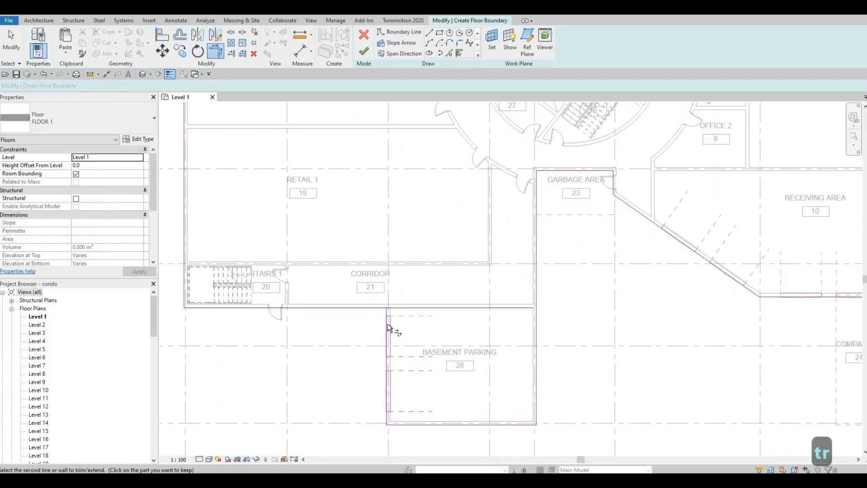
{"action": "left_click", "coordinate": [387, 325]}
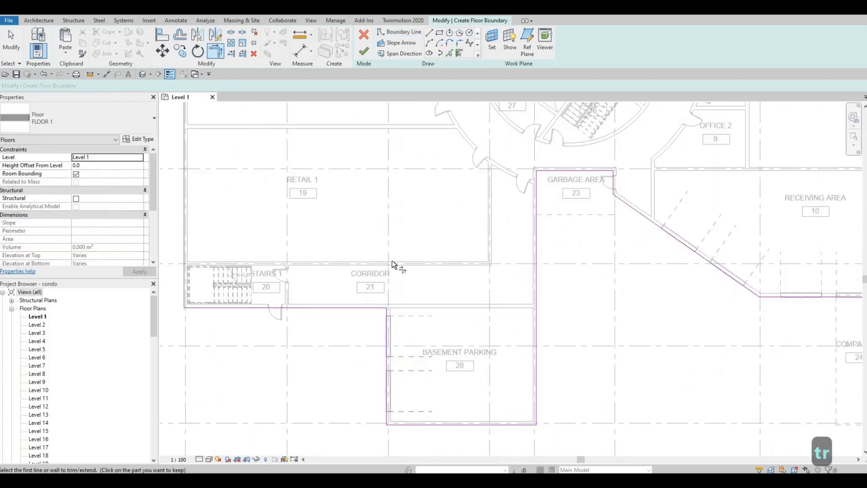
- Try to finish the floor boundary sketch and show the lines behind the error
{"action": "scroll", "coordinate": [416, 290], "scroll_direction": "down", "scroll_amount": 4}
{"action": "scroll", "coordinate": [480, 348], "scroll_direction": "up", "scroll_amount": 3}
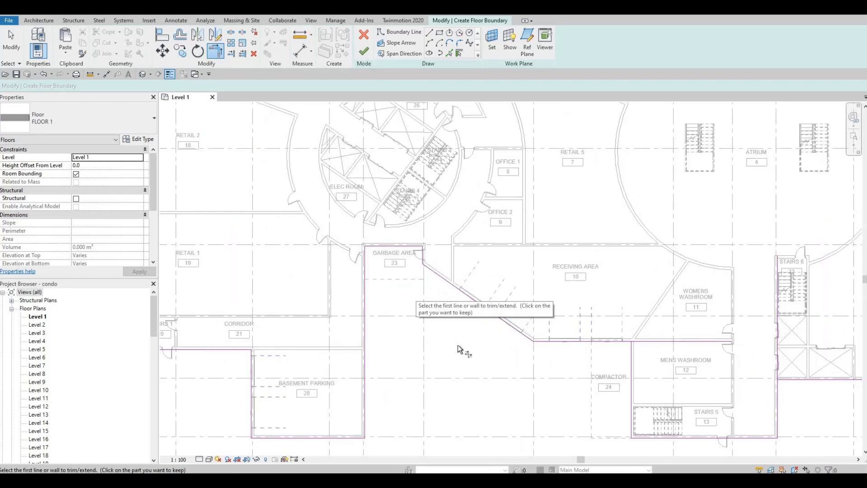
{"action": "scroll", "coordinate": [496, 334], "scroll_direction": "down", "scroll_amount": 5}
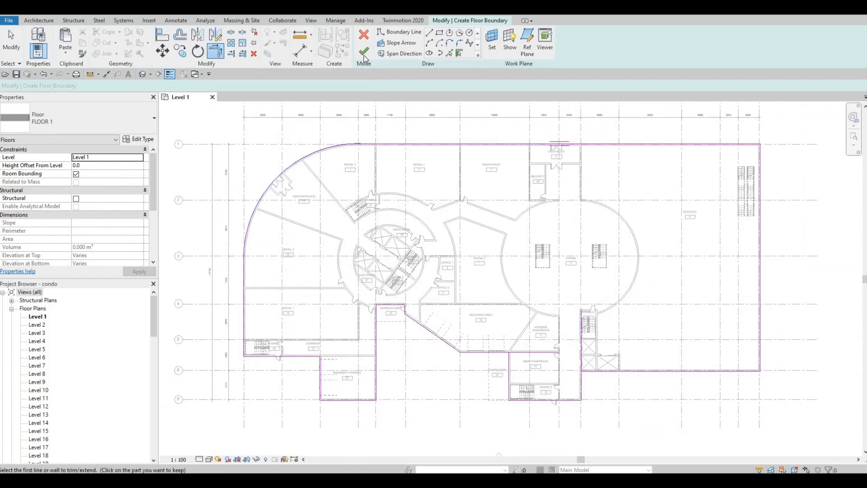
{"action": "left_click", "coordinate": [365, 53]}
{"action": "left_click", "coordinate": [763, 441]}
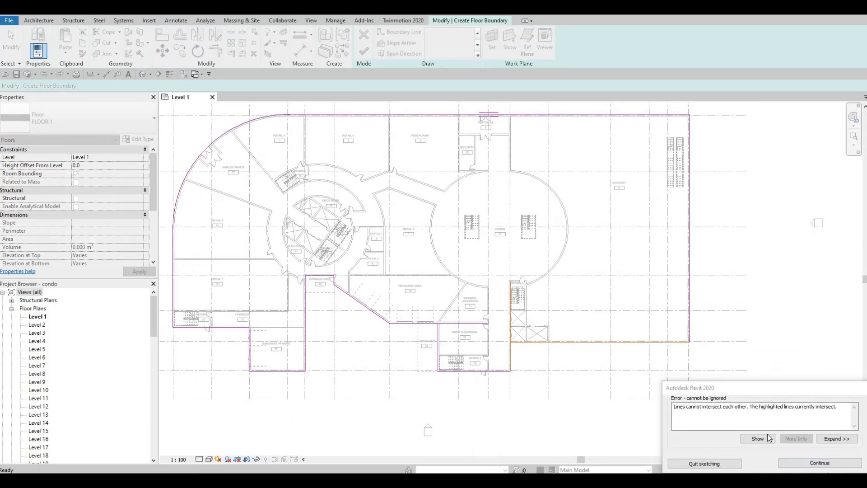
{"action": "left_click", "coordinate": [758, 438]}
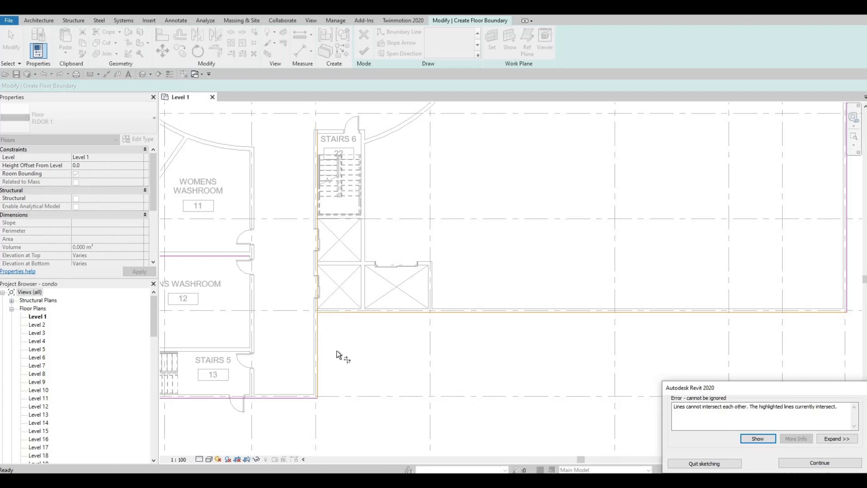
{"action": "key", "text": "Escape"}
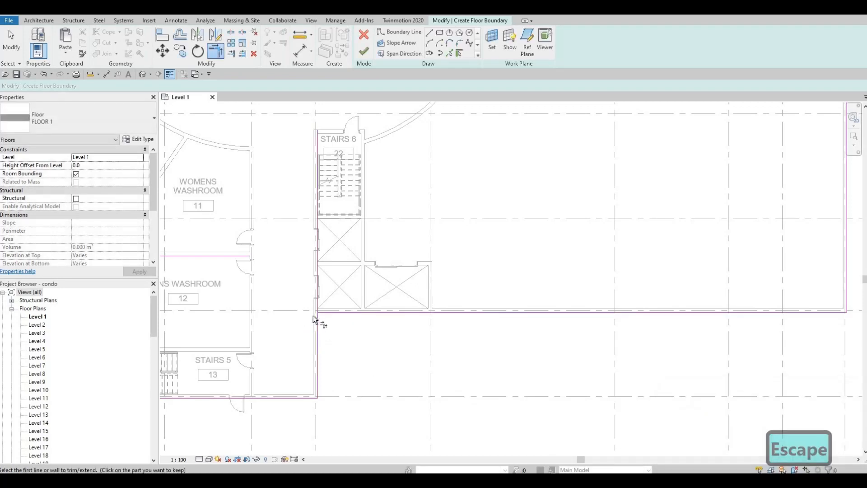
- Trim the vertical boundary line below the Stairs 6 shafts and the Grocery's south boundary line to a corner
{"action": "key", "text": "t"}
{"action": "key", "text": "r"}
{"action": "scroll", "coordinate": [332, 313], "scroll_direction": "up", "scroll_amount": 2}
{"action": "left_click", "coordinate": [322, 336]}
{"action": "left_click", "coordinate": [336, 312]}
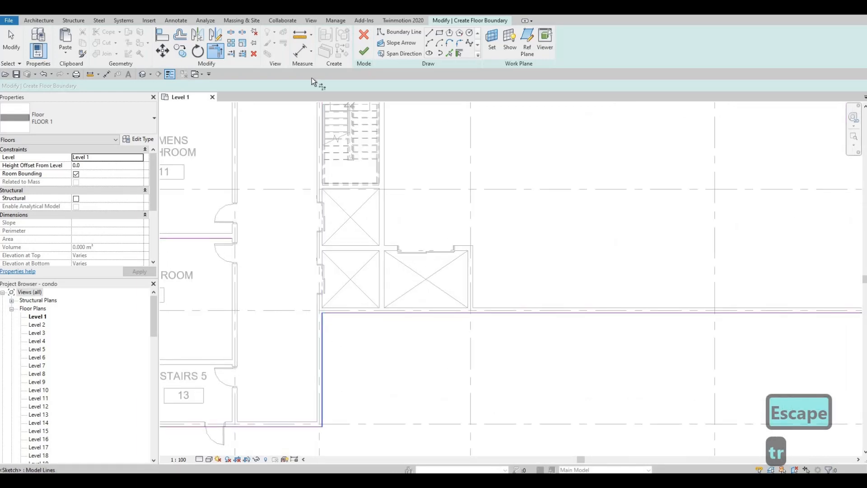
- Try again to finish the floor boundary and show the remaining conflicting lines near the Mens Washroom
{"action": "scroll", "coordinate": [446, 257], "scroll_direction": "down", "scroll_amount": 2}
{"action": "left_click", "coordinate": [364, 52]}
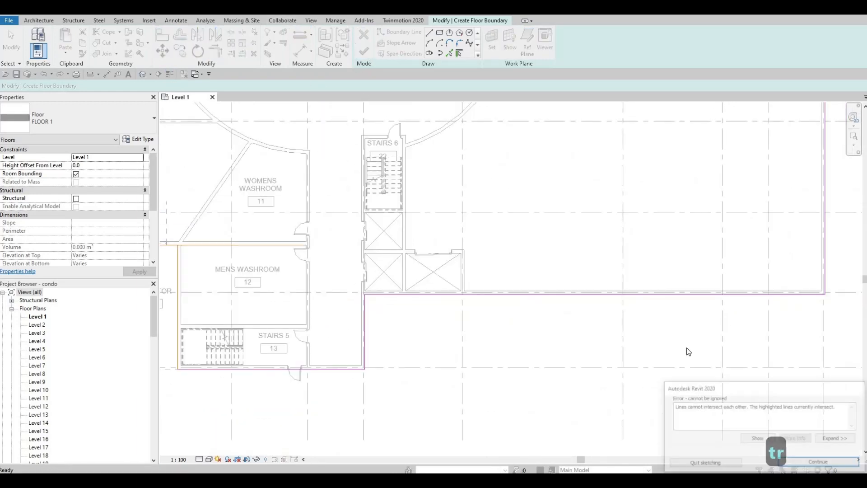
{"action": "left_click", "coordinate": [759, 439]}
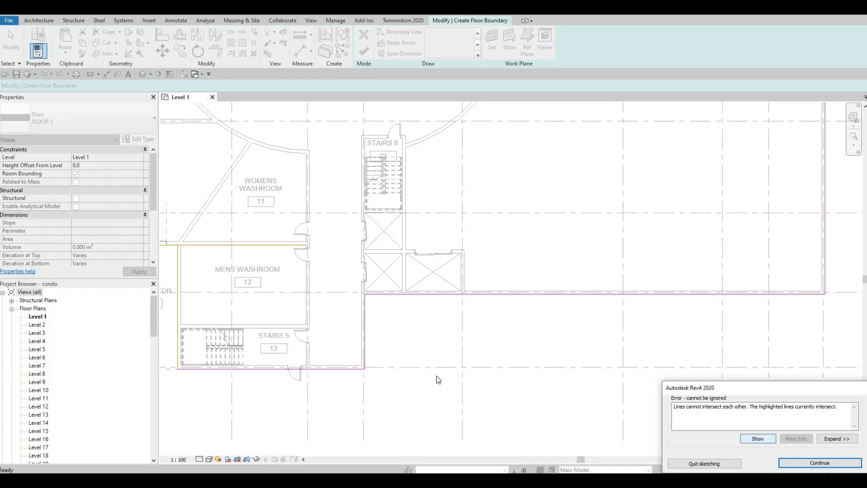
{"action": "scroll", "coordinate": [524, 218], "scroll_direction": "up", "scroll_amount": 1}
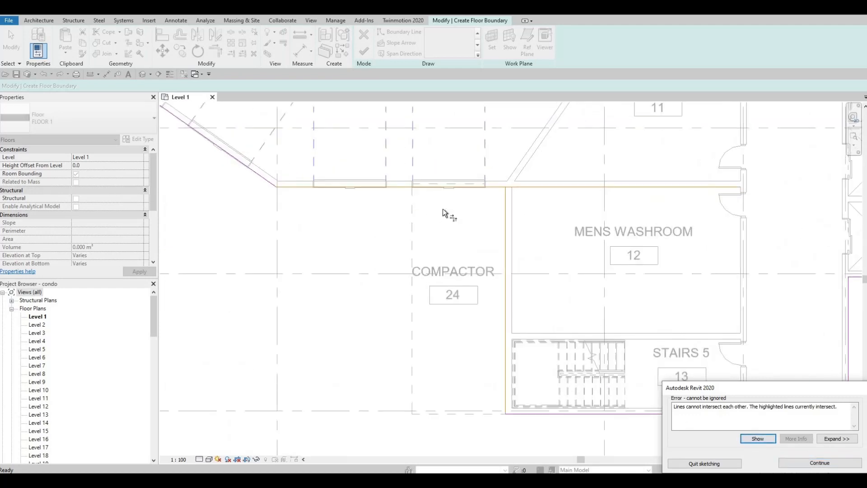
{"action": "key", "text": "Escape"}
- Trim the Receiving Area's south boundary line and the Mens Washroom's west line to a corner, and finish the floor
{"action": "key", "text": "t"}
{"action": "key", "text": "r"}
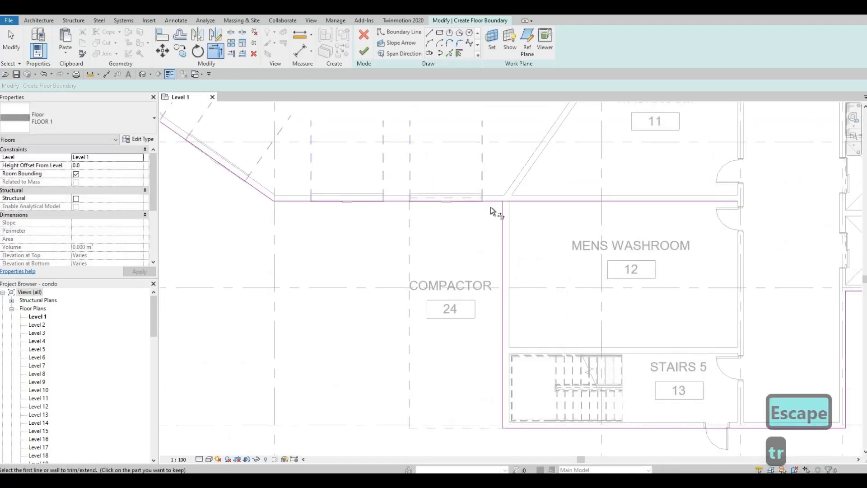
{"action": "left_click", "coordinate": [491, 202]}
{"action": "left_click", "coordinate": [503, 226]}
{"action": "scroll", "coordinate": [458, 228], "scroll_direction": "down", "scroll_amount": 4}
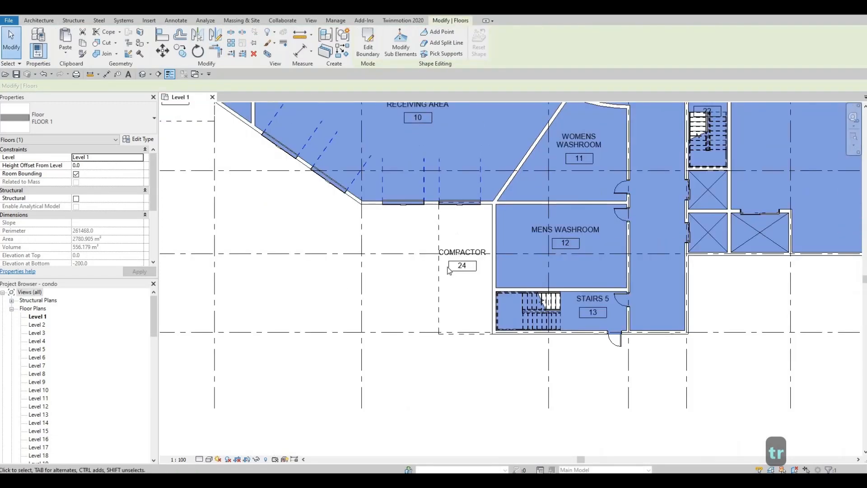
{"action": "middle_click_drag", "start_coordinate": [449, 271], "coordinate": [444, 301]}
{"action": "scroll", "coordinate": [464, 349], "scroll_direction": "down", "scroll_amount": 4}
{"action": "scroll", "coordinate": [464, 348], "scroll_direction": "up", "scroll_amount": 5}
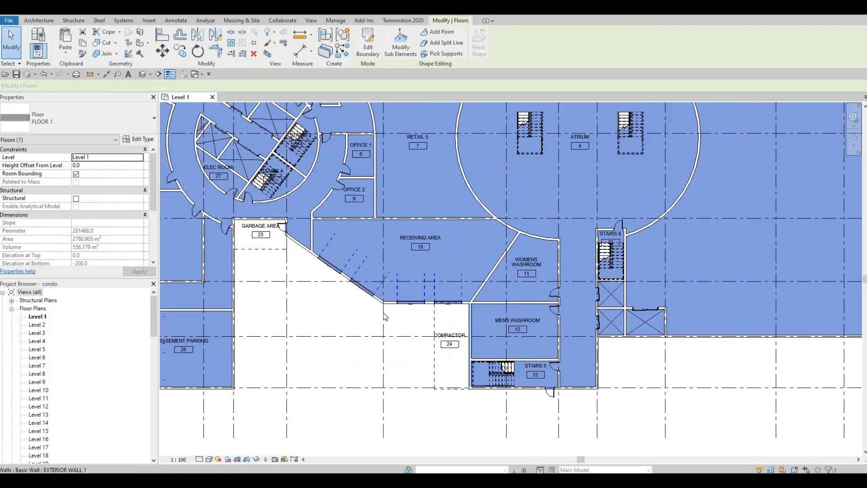
{"action": "key", "text": "Escape"}
{"action": "key", "text": "Escape"}
{"action": "scroll", "coordinate": [464, 351], "scroll_direction": "down", "scroll_amount": 3}
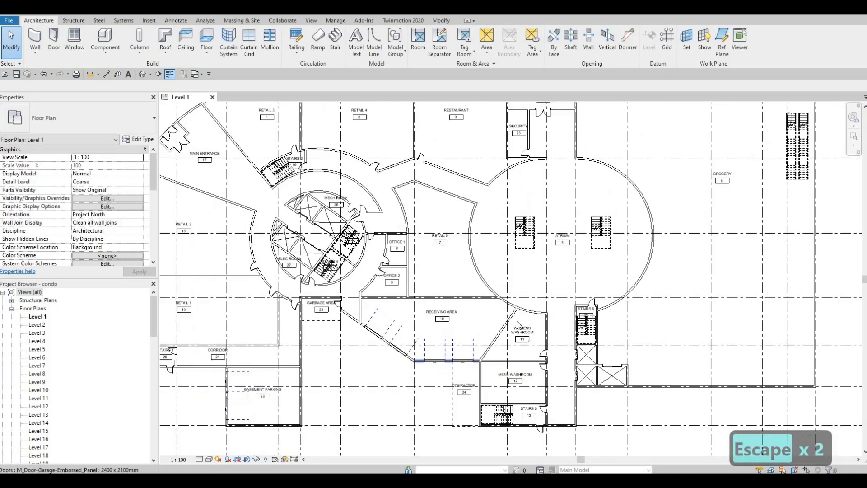
{"action": "middle_click_drag", "start_coordinate": [474, 328], "coordinate": [476, 350]}
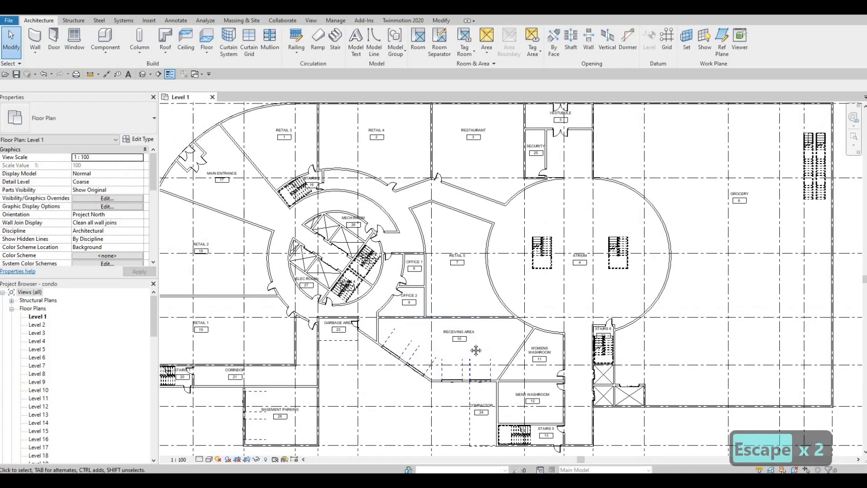
{"action": "scroll", "coordinate": [484, 247], "scroll_direction": "down", "scroll_amount": 1}
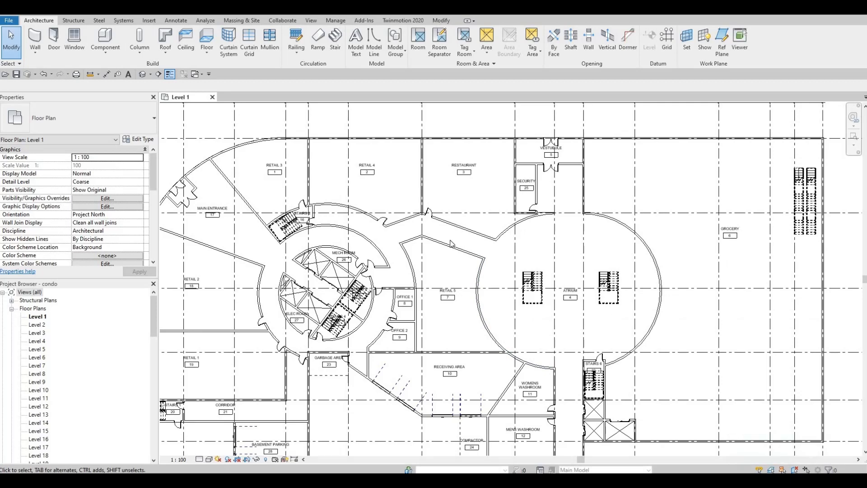
{"action": "scroll", "coordinate": [461, 258], "scroll_direction": "down", "scroll_amount": 2}
{"action": "scroll", "coordinate": [470, 233], "scroll_direction": "up", "scroll_amount": 4}
{"action": "scroll", "coordinate": [508, 207], "scroll_direction": "down", "scroll_amount": 4}
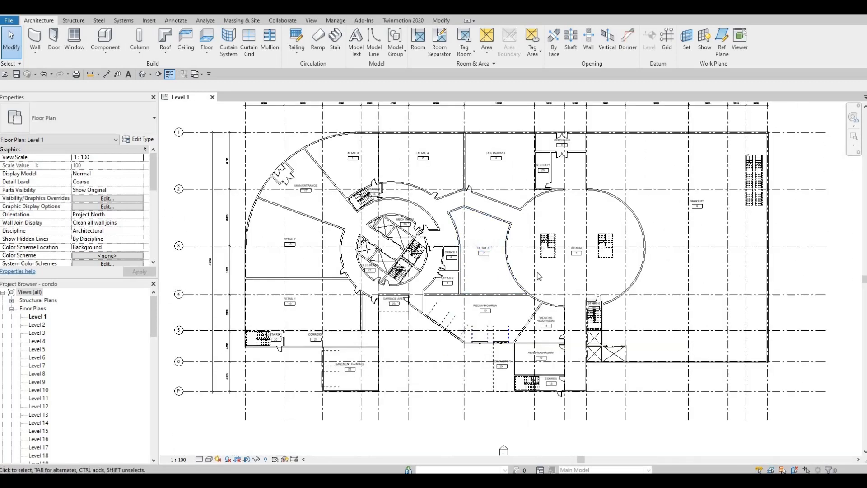
{"action": "middle_click_drag", "start_coordinate": [580, 273], "coordinate": [574, 294]}
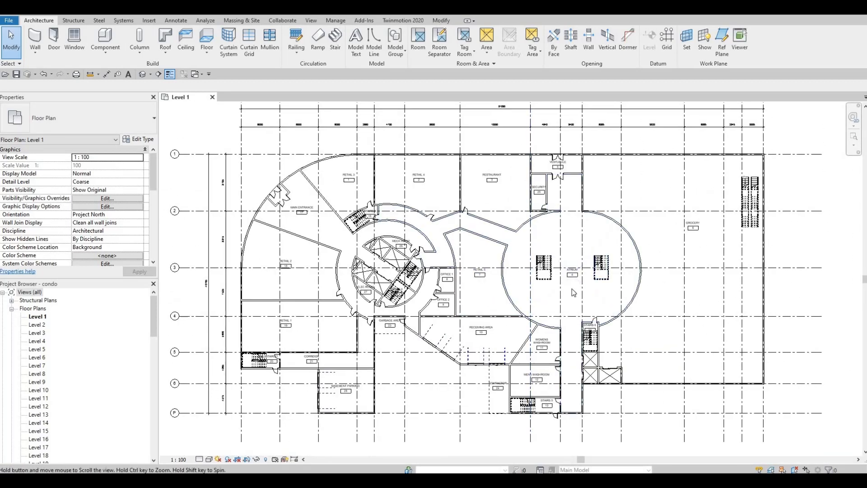
{"action": "scroll", "coordinate": [570, 294], "scroll_direction": "down", "scroll_amount": 1}
{"action": "scroll", "coordinate": [503, 276], "scroll_direction": "up", "scroll_amount": 2}
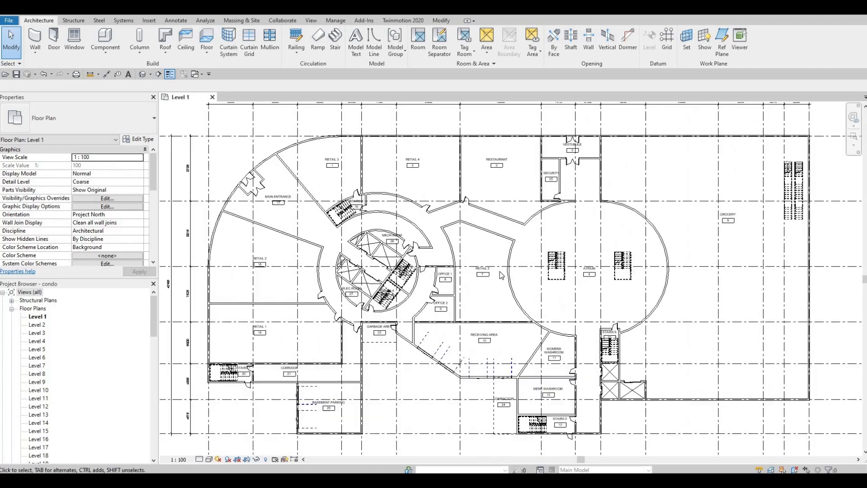
{"action": "scroll", "coordinate": [524, 283], "scroll_direction": "down", "scroll_amount": 1}
{"action": "middle_click_drag", "start_coordinate": [284, 267], "coordinate": [383, 221]}
{"action": "scroll", "coordinate": [370, 227], "scroll_direction": "down", "scroll_amount": 1}
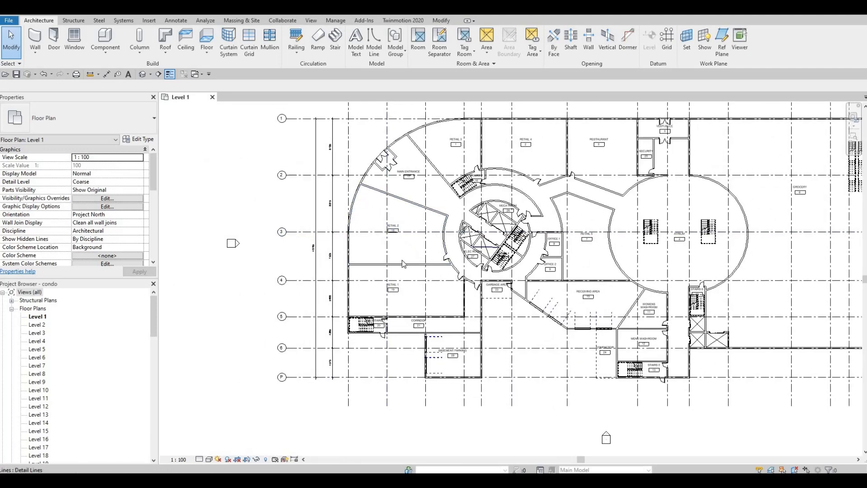
{"action": "scroll", "coordinate": [403, 269], "scroll_direction": "up", "scroll_amount": 1}
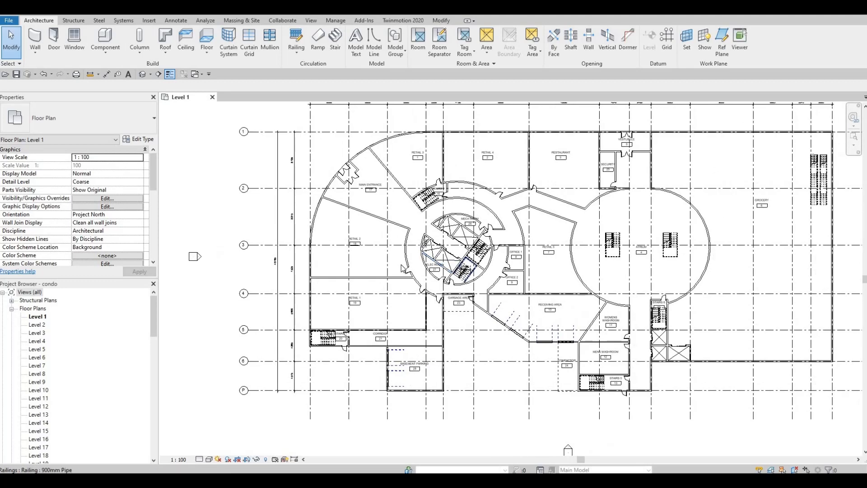
- Open the Level 2 floor plan and start a wall of type EXTERIOR WALL 1
{"action": "double_click", "coordinate": [37, 324]}
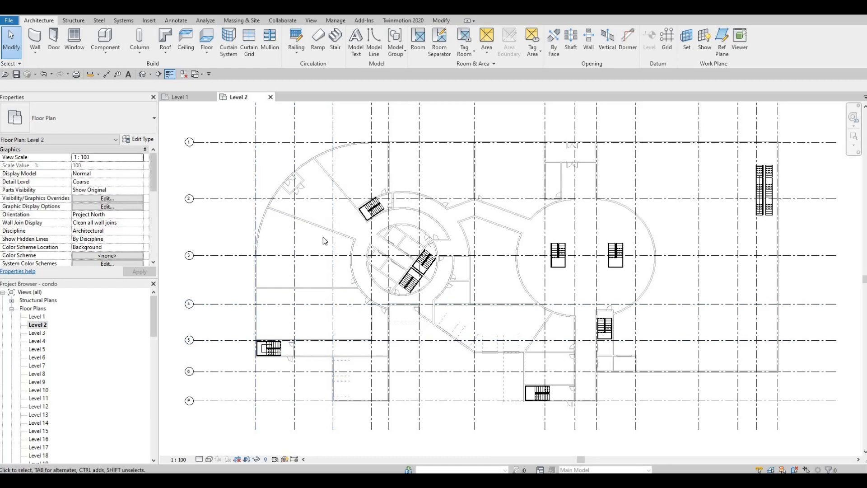
{"action": "scroll", "coordinate": [68, 228], "scroll_direction": "down", "scroll_amount": 3}
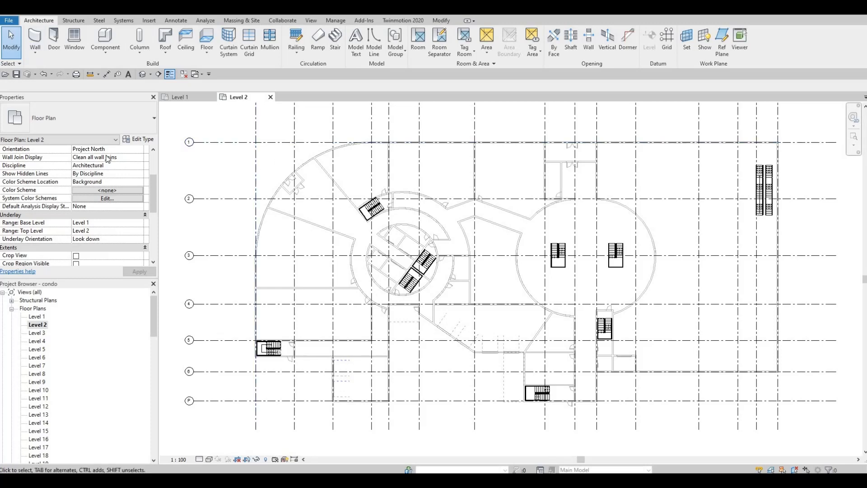
{"action": "left_click", "coordinate": [35, 38]}
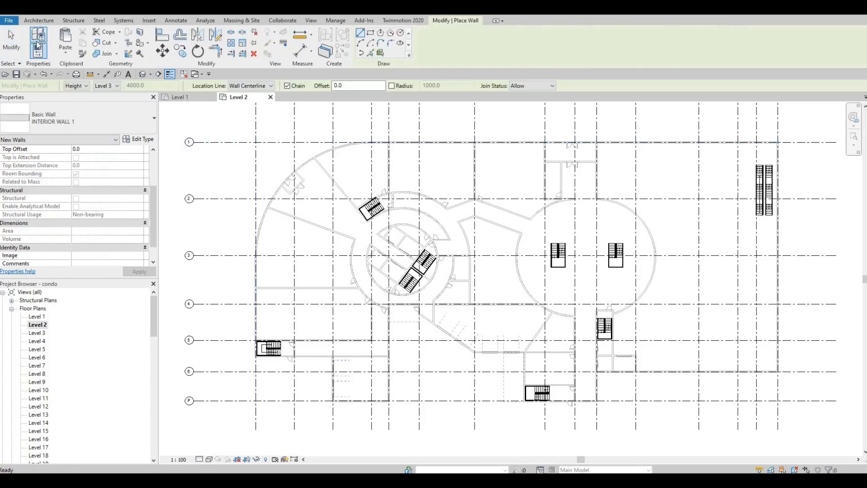
{"action": "left_click", "coordinate": [97, 125]}
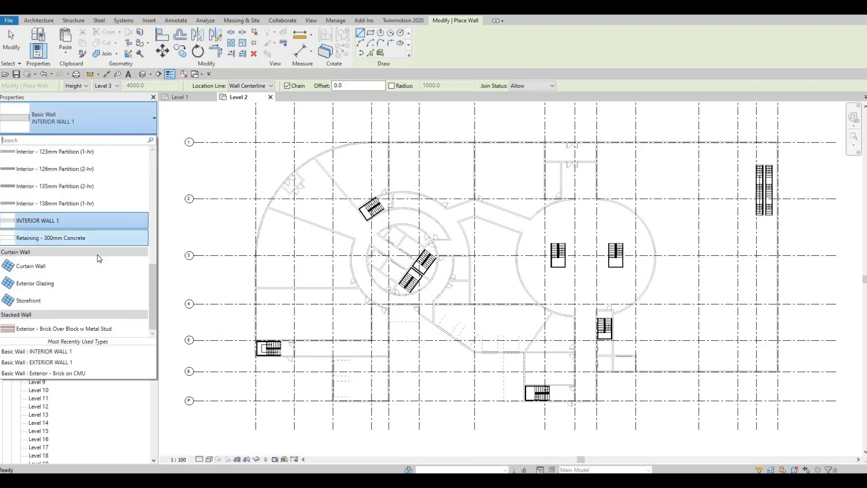
{"action": "scroll", "coordinate": [99, 258], "scroll_direction": "up", "scroll_amount": 8}
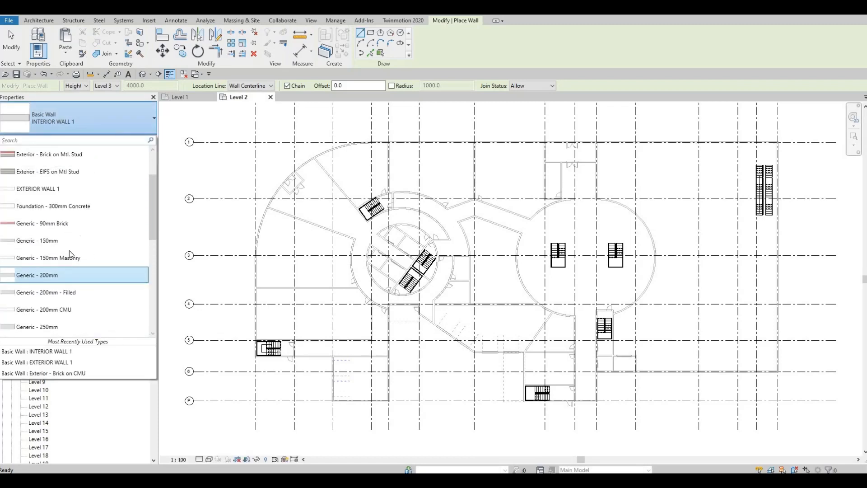
{"action": "scroll", "coordinate": [69, 251], "scroll_direction": "up", "scroll_amount": 1}
{"action": "left_click", "coordinate": [54, 235]}
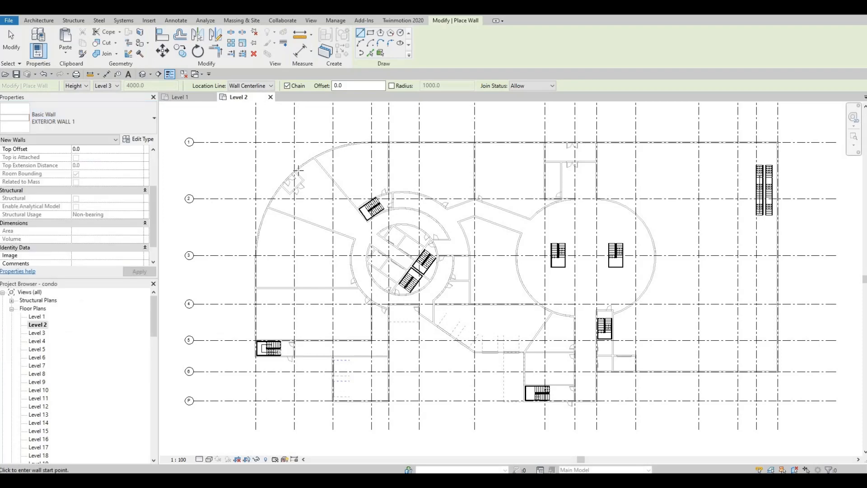
- Place an exterior wall by picking the curved outer wall line of the Level 1 underlay
{"action": "middle_click_drag", "start_coordinate": [327, 173], "coordinate": [306, 228]}
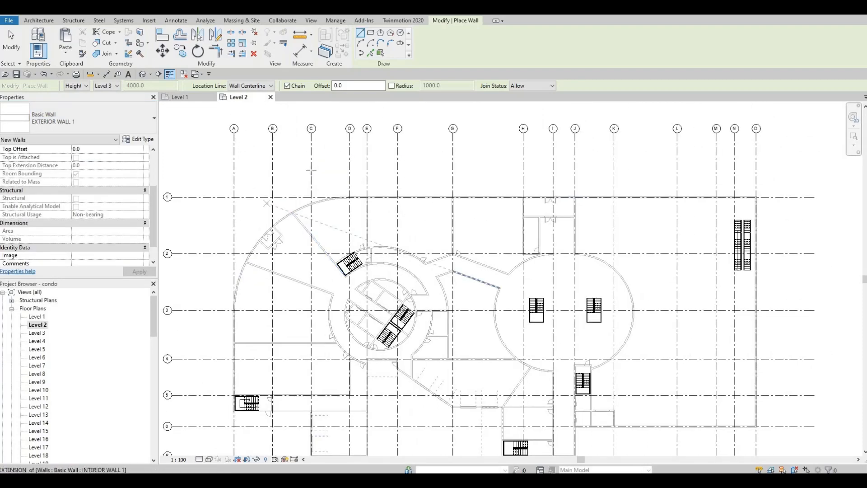
{"action": "key", "text": "p"}
{"action": "key", "text": "l"}
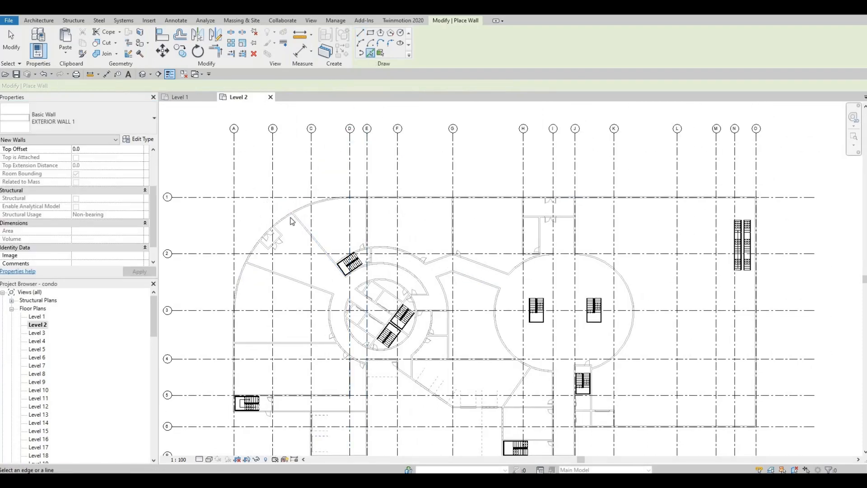
{"action": "scroll", "coordinate": [292, 217], "scroll_direction": "up", "scroll_amount": 2}
{"action": "left_click", "coordinate": [354, 197]}
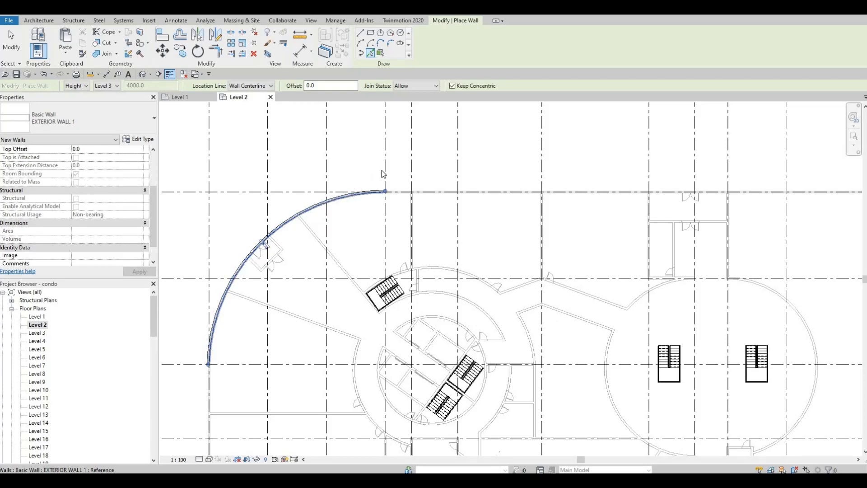
{"action": "scroll", "coordinate": [383, 173], "scroll_direction": "up", "scroll_amount": 3}
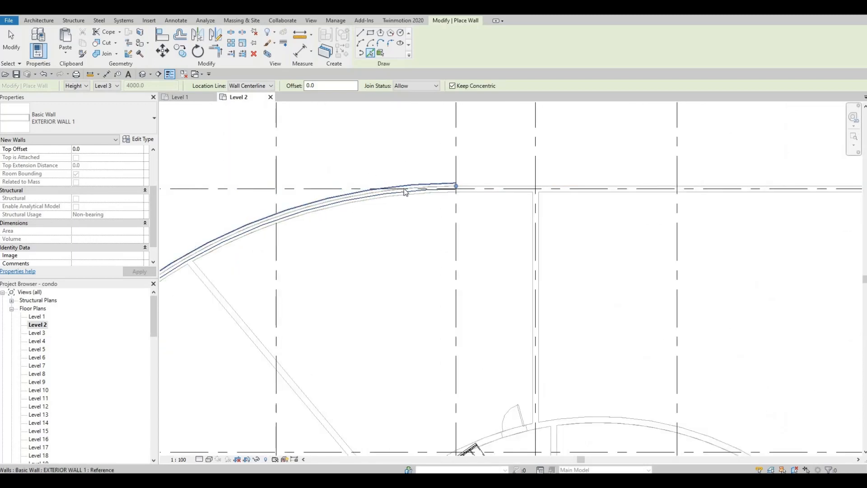
{"action": "scroll", "coordinate": [406, 192], "scroll_direction": "up", "scroll_amount": 2}
- Leave the wall command and delete the curved exterior wall just placed on Level 2
{"action": "key", "text": "Escape"}
{"action": "key", "text": "Escape"}
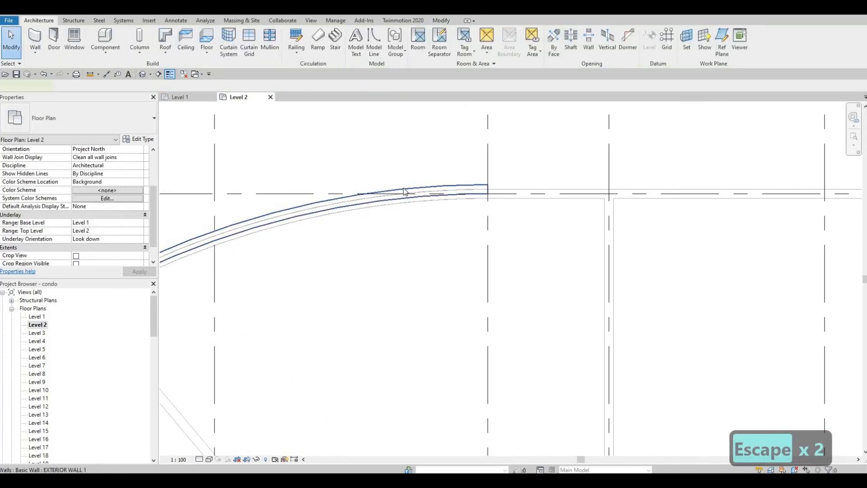
{"action": "left_click", "coordinate": [405, 192]}
{"action": "key", "text": "Delete"}
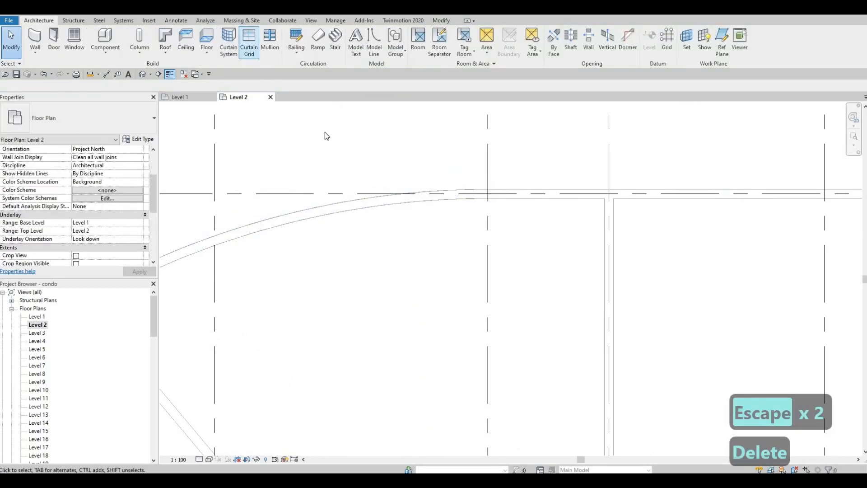
{"action": "scroll", "coordinate": [303, 192], "scroll_direction": "down", "scroll_amount": 2}
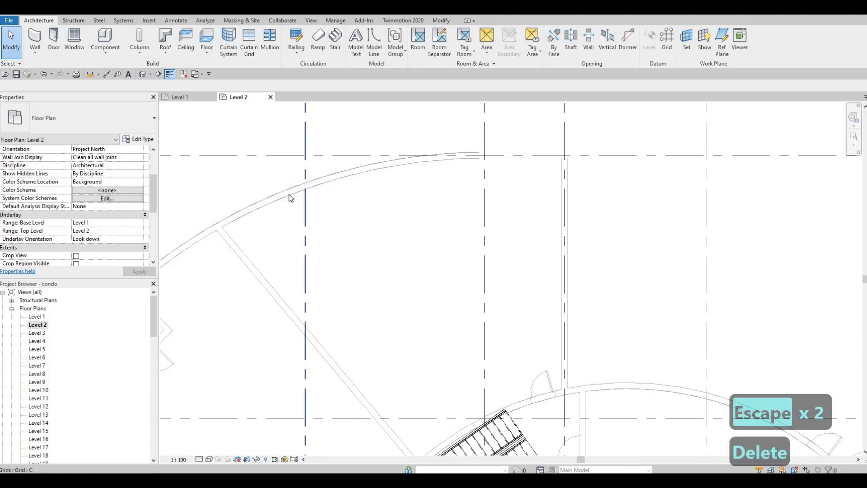
- Create a wall similar to the curved EXTERIOR WALL 1 of the underlay and place it by picking that wall's centerline
{"action": "key", "text": "Escape"}
{"action": "key", "text": "Escape"}
{"action": "left_click", "coordinate": [287, 195]}
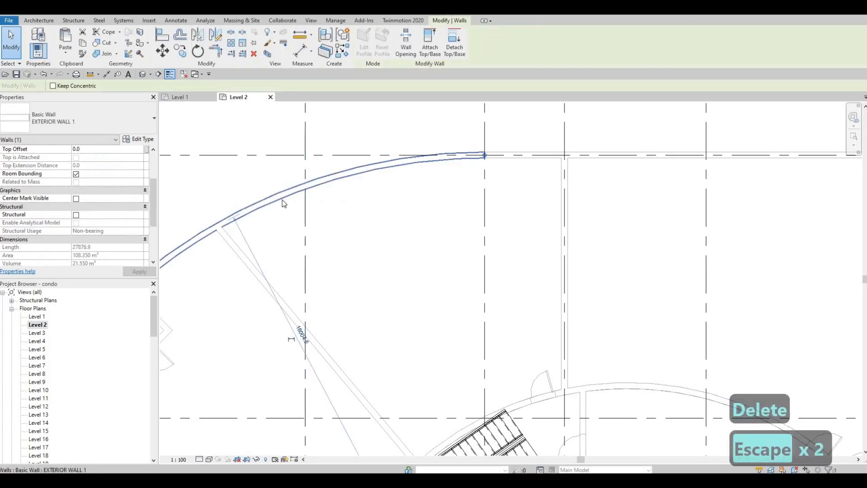
{"action": "key", "text": "c"}
{"action": "key", "text": "s"}
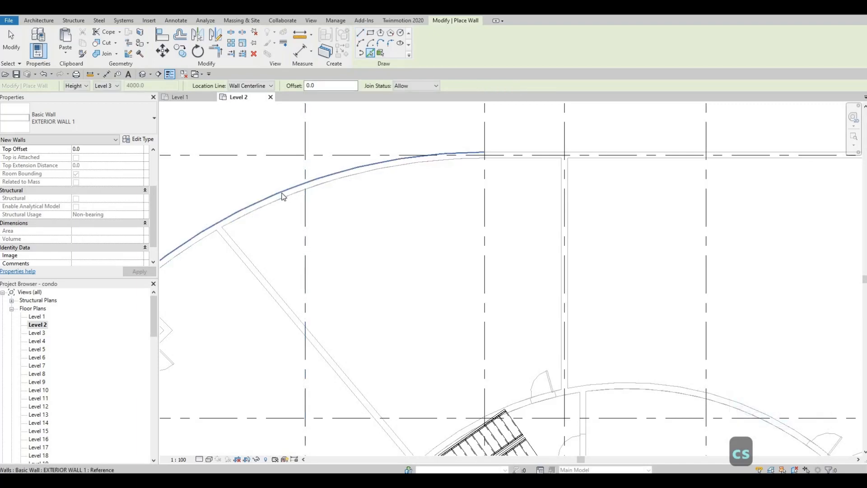
{"action": "scroll", "coordinate": [282, 199], "scroll_direction": "up", "scroll_amount": 1}
{"action": "scroll", "coordinate": [283, 199], "scroll_direction": "up", "scroll_amount": 2}
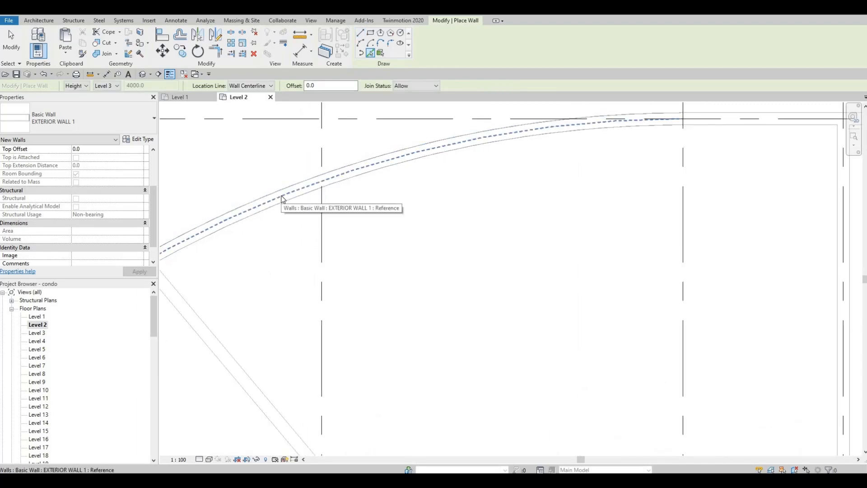
{"action": "scroll", "coordinate": [283, 199], "scroll_direction": "down", "scroll_amount": 2}
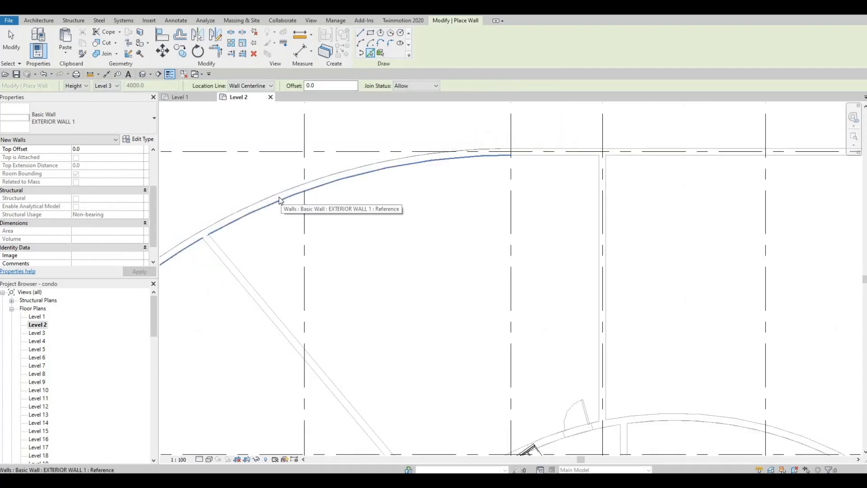
{"action": "scroll", "coordinate": [279, 202], "scroll_direction": "up", "scroll_amount": 2}
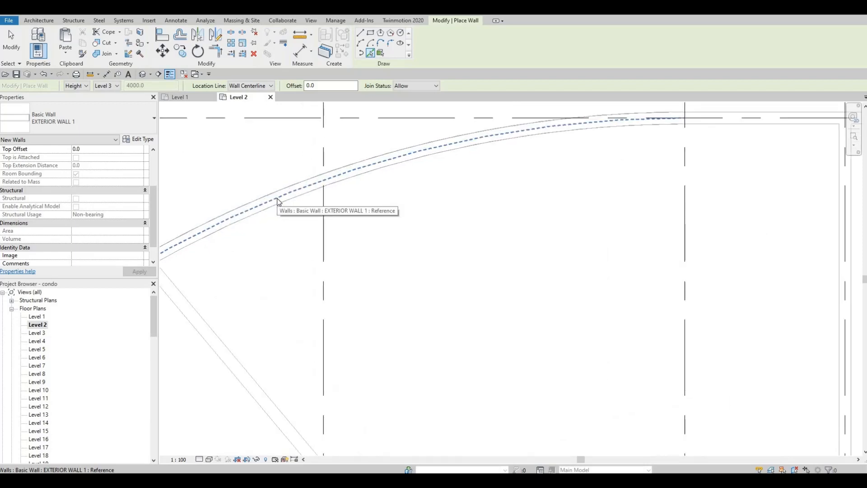
{"action": "scroll", "coordinate": [400, 249], "scroll_direction": "down", "scroll_amount": 2}
{"action": "middle_click_drag", "start_coordinate": [396, 213], "coordinate": [402, 100]}
{"action": "scroll", "coordinate": [419, 105], "scroll_direction": "down", "scroll_amount": 2}
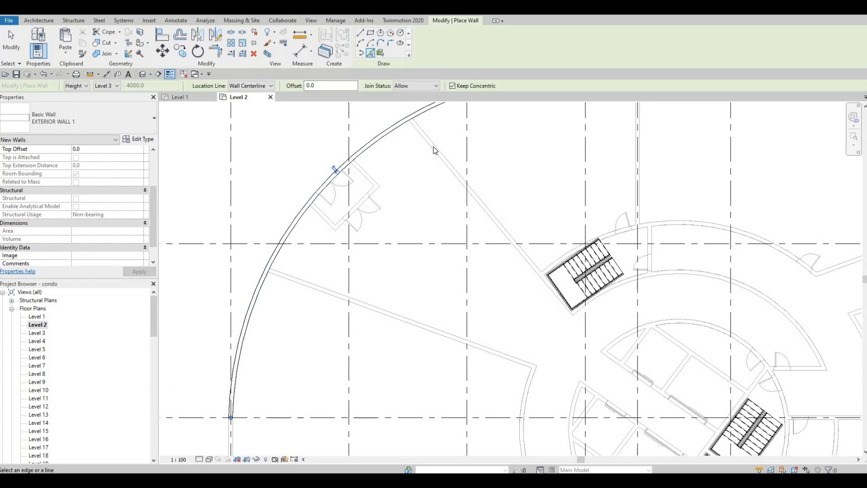
- Place the north EXTERIOR WALL 1 by picking grid line 1
{"action": "scroll", "coordinate": [426, 242], "scroll_direction": "up", "scroll_amount": 5}
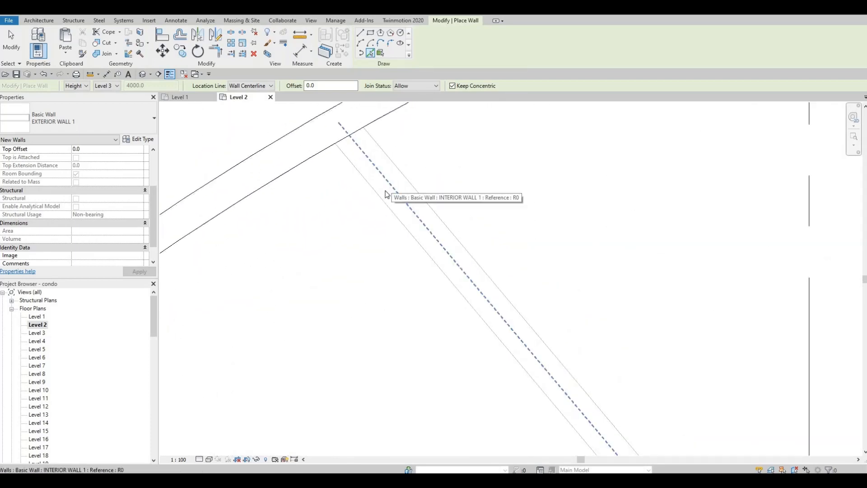
{"action": "scroll", "coordinate": [388, 196], "scroll_direction": "down", "scroll_amount": 5}
{"action": "middle_click_drag", "start_coordinate": [392, 199], "coordinate": [461, 170]}
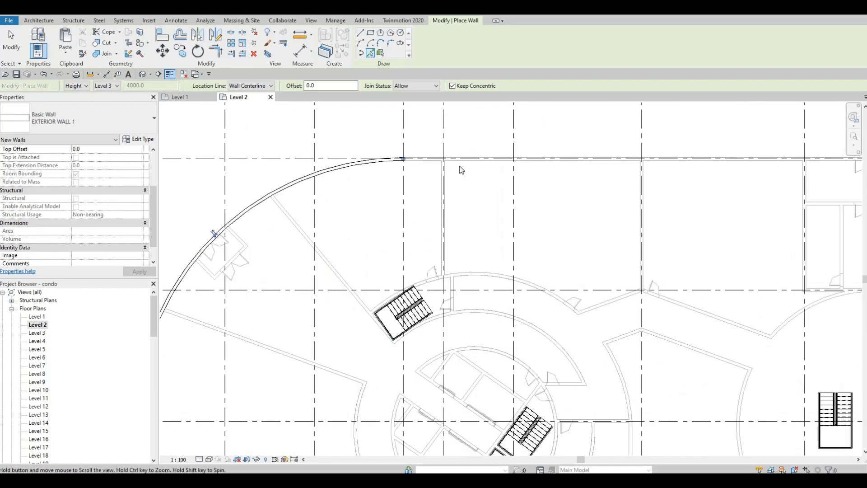
{"action": "scroll", "coordinate": [464, 162], "scroll_direction": "up", "scroll_amount": 4}
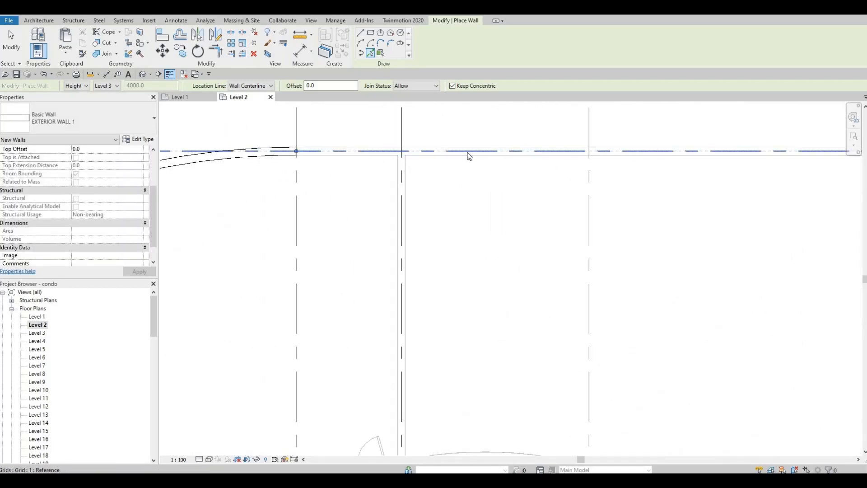
{"action": "scroll", "coordinate": [399, 166], "scroll_direction": "down", "scroll_amount": 6}
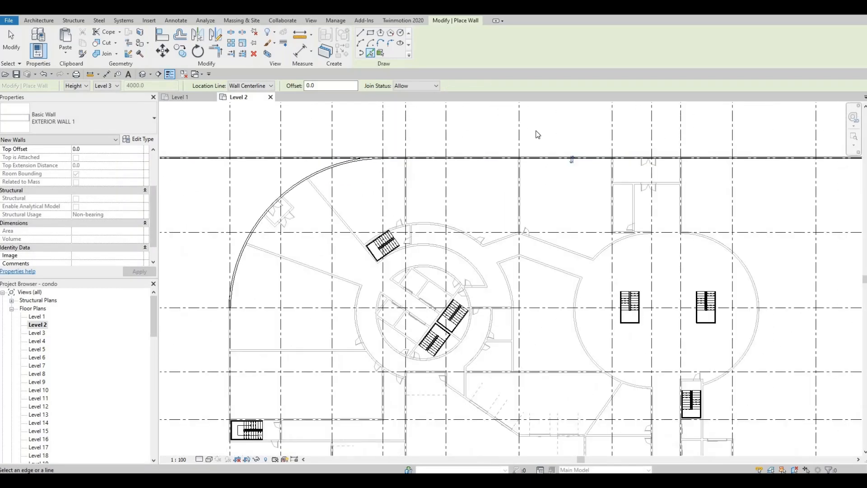
- Place the east EXTERIOR WALL 1 by picking grid line O beside the two long stairs
{"action": "scroll", "coordinate": [650, 194], "scroll_direction": "up", "scroll_amount": 6}
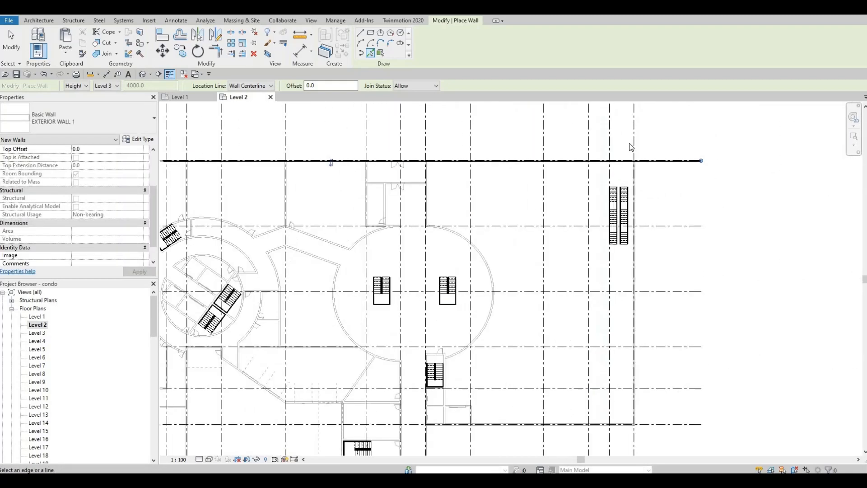
{"action": "scroll", "coordinate": [620, 184], "scroll_direction": "up", "scroll_amount": 2}
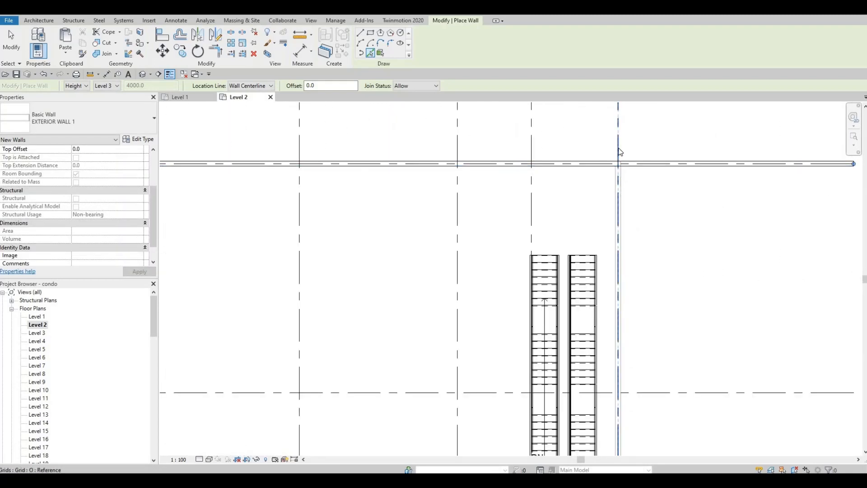
{"action": "scroll", "coordinate": [616, 180], "scroll_direction": "up", "scroll_amount": 2}
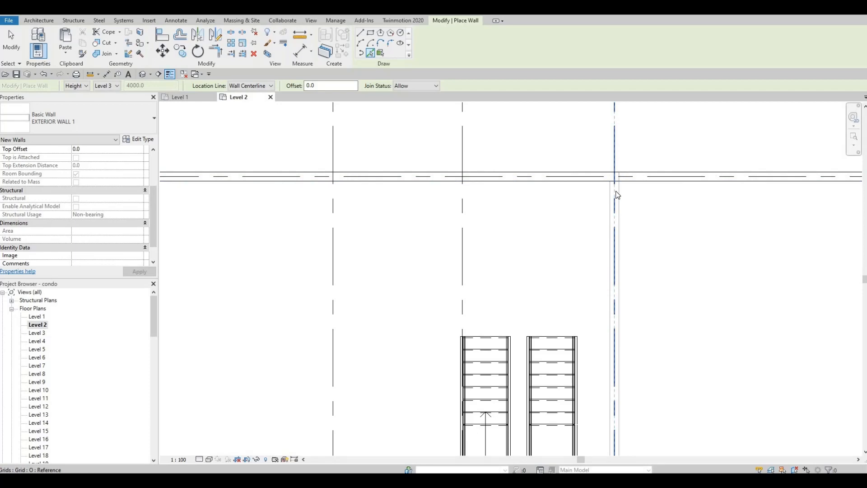
{"action": "scroll", "coordinate": [601, 217], "scroll_direction": "down", "scroll_amount": 5}
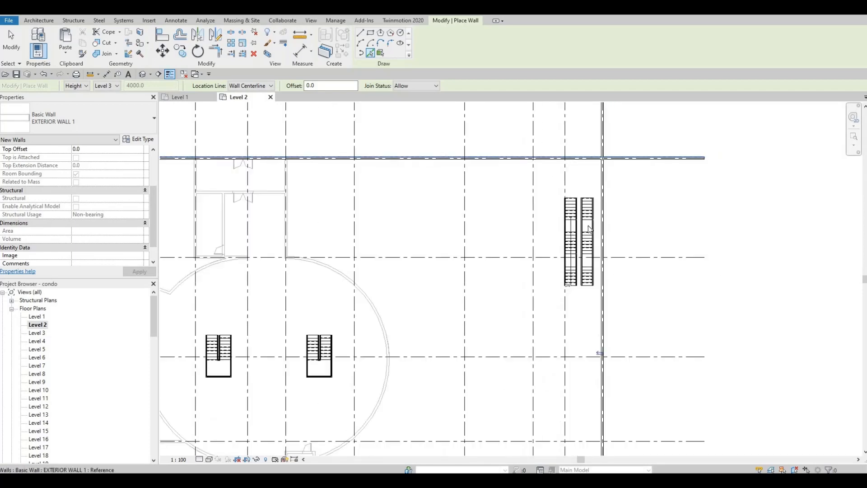
- Place the south EXTERIOR WALL 1 by picking grid line 6
{"action": "scroll", "coordinate": [591, 231], "scroll_direction": "down", "scroll_amount": 2}
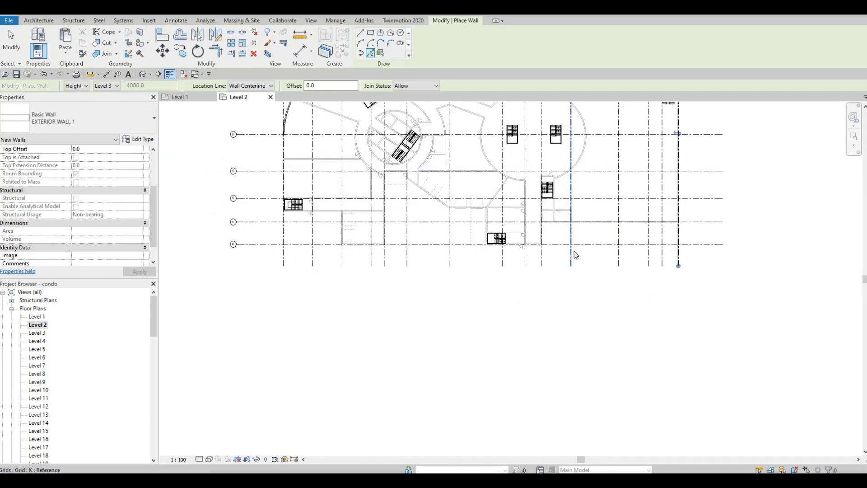
{"action": "scroll", "coordinate": [607, 219], "scroll_direction": "up", "scroll_amount": 4}
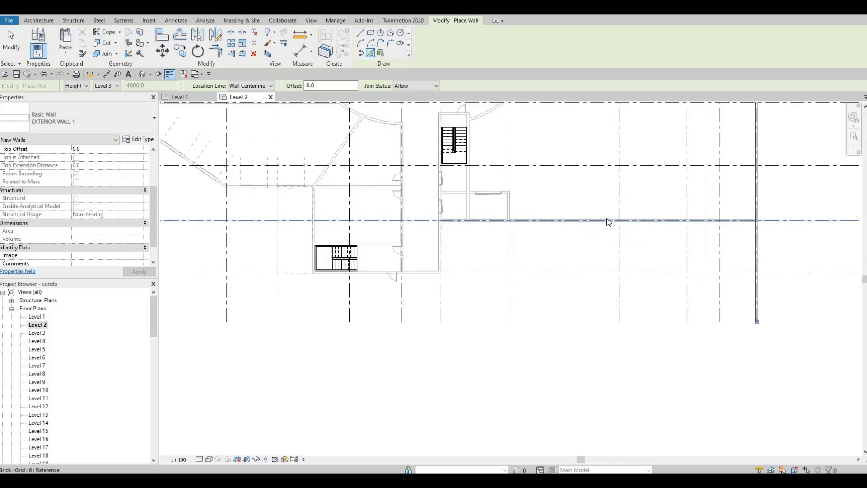
{"action": "left_click", "coordinate": [498, 212]}
{"action": "middle_click_drag", "start_coordinate": [480, 211], "coordinate": [539, 188]}
{"action": "scroll", "coordinate": [539, 189], "scroll_direction": "down", "scroll_amount": 1}
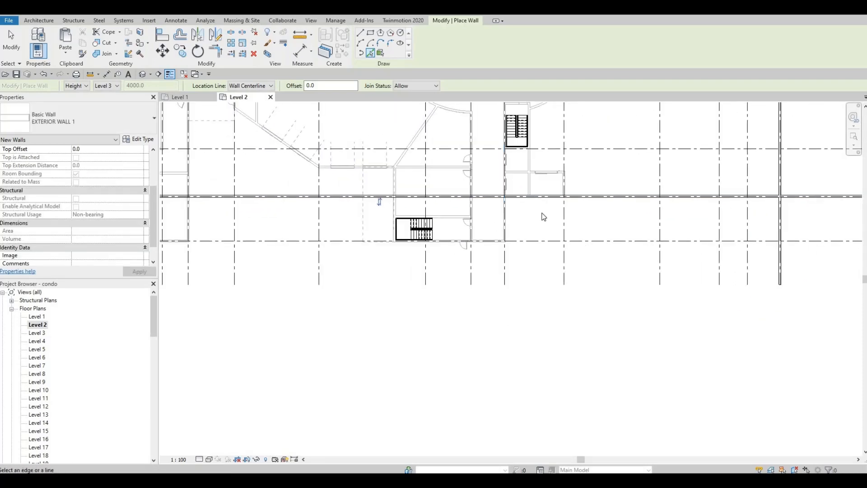
- Trim the north wall on grid 1 and the east wall on grid O to a corner
{"action": "middle_click_drag", "start_coordinate": [636, 148], "coordinate": [548, 176]}
{"action": "scroll", "coordinate": [573, 255], "scroll_direction": "down", "scroll_amount": 2}
{"action": "middle_click_drag", "start_coordinate": [573, 255], "coordinate": [528, 284]}
{"action": "scroll", "coordinate": [528, 283], "scroll_direction": "down", "scroll_amount": 1}
{"action": "middle_click_drag", "start_coordinate": [576, 134], "coordinate": [551, 300]}
{"action": "key", "text": "t"}
{"action": "key", "text": "r"}
{"action": "scroll", "coordinate": [560, 207], "scroll_direction": "up", "scroll_amount": 2}
{"action": "scroll", "coordinate": [562, 212], "scroll_direction": "up", "scroll_amount": 1}
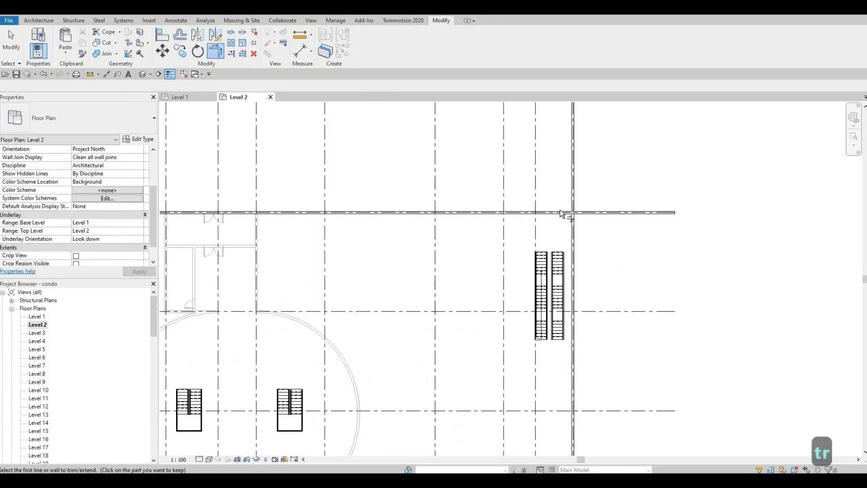
{"action": "left_click", "coordinate": [572, 221]}
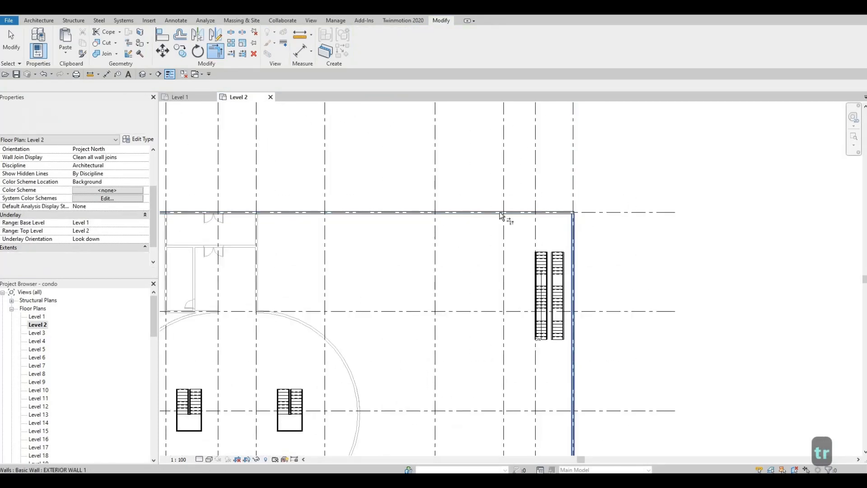
- Trim the north wall on grid 1 to meet the end of the curved exterior wall
{"action": "middle_click_drag", "start_coordinate": [302, 203], "coordinate": [446, 185]}
{"action": "scroll", "coordinate": [442, 197], "scroll_direction": "down", "scroll_amount": 1}
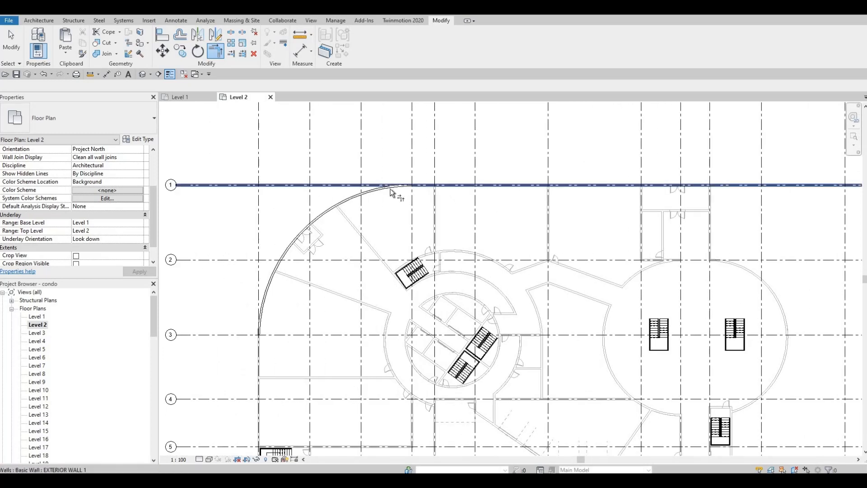
{"action": "left_click", "coordinate": [383, 189]}
- Trim the east wall on grid O and the south wall on grid 6 to a corner
{"action": "scroll", "coordinate": [414, 197], "scroll_direction": "down", "scroll_amount": 2}
{"action": "middle_click_drag", "start_coordinate": [433, 319], "coordinate": [471, 213]}
{"action": "scroll", "coordinate": [471, 213], "scroll_direction": "down", "scroll_amount": 1}
{"action": "scroll", "coordinate": [450, 271], "scroll_direction": "up", "scroll_amount": 3}
{"action": "scroll", "coordinate": [410, 235], "scroll_direction": "up", "scroll_amount": 3}
{"action": "middle_click_drag", "start_coordinate": [410, 234], "coordinate": [265, 211]}
{"action": "scroll", "coordinate": [265, 211], "scroll_direction": "down", "scroll_amount": 1}
{"action": "scroll", "coordinate": [497, 224], "scroll_direction": "down", "scroll_amount": 2}
{"action": "middle_click_drag", "start_coordinate": [763, 235], "coordinate": [565, 207]}
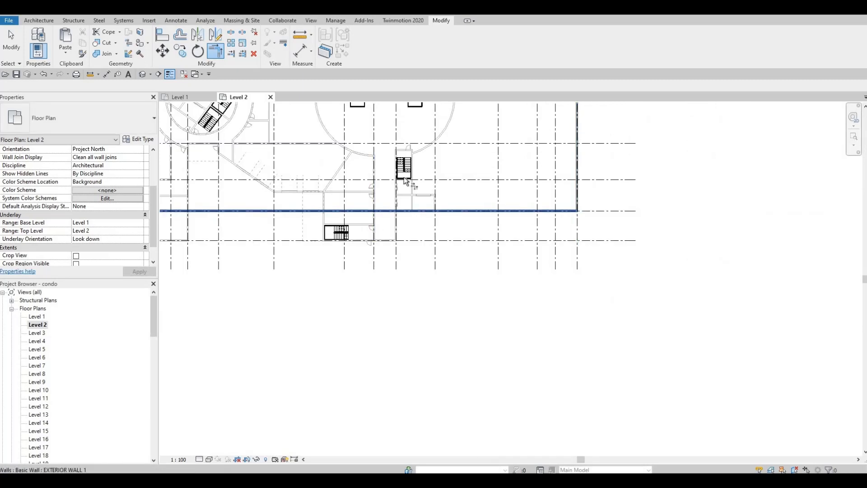
- Draw a similar EXTERIOR WALL 1 over the short underlay wall east of the lower stair, from the grid 6 wall south to the next grid line
{"action": "middle_click_drag", "start_coordinate": [267, 211], "coordinate": [424, 200]}
{"action": "middle_click_drag", "start_coordinate": [533, 195], "coordinate": [547, 193]}
{"action": "scroll", "coordinate": [548, 193], "scroll_direction": "up", "scroll_amount": 1}
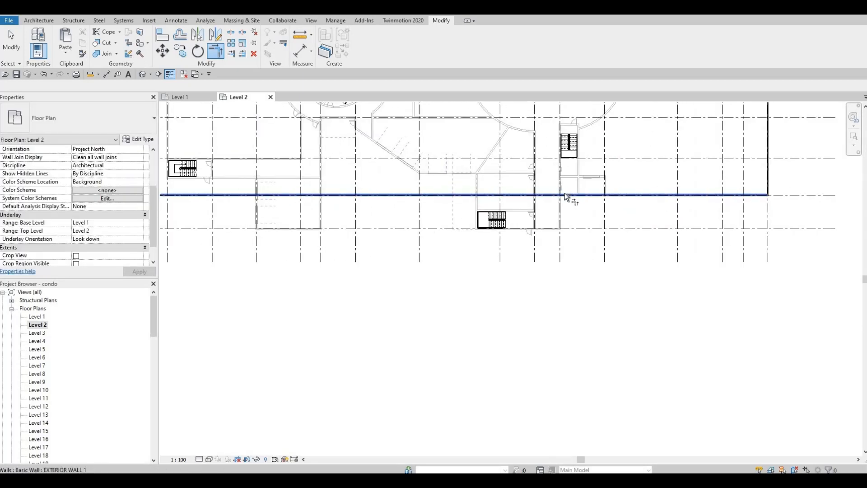
{"action": "scroll", "coordinate": [489, 208], "scroll_direction": "up", "scroll_amount": 5}
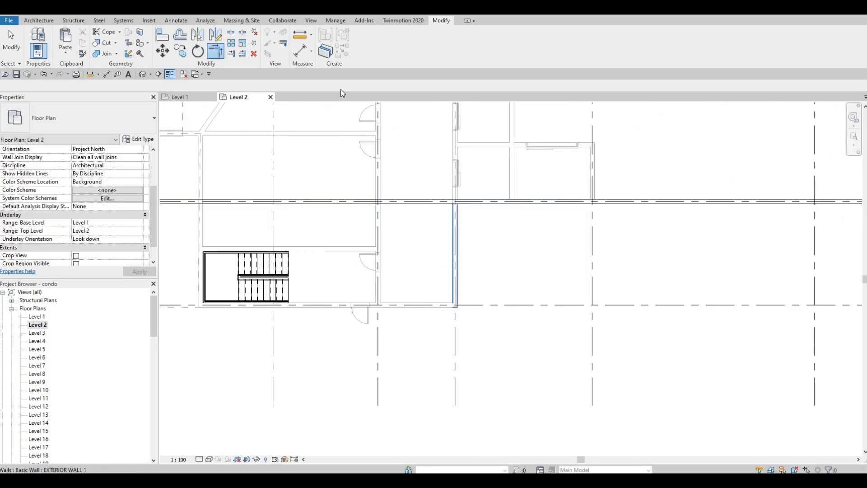
{"action": "scroll", "coordinate": [457, 225], "scroll_direction": "up", "scroll_amount": 3}
{"action": "key", "text": "Escape"}
{"action": "key", "text": "Escape"}
{"action": "key", "text": "Escape"}
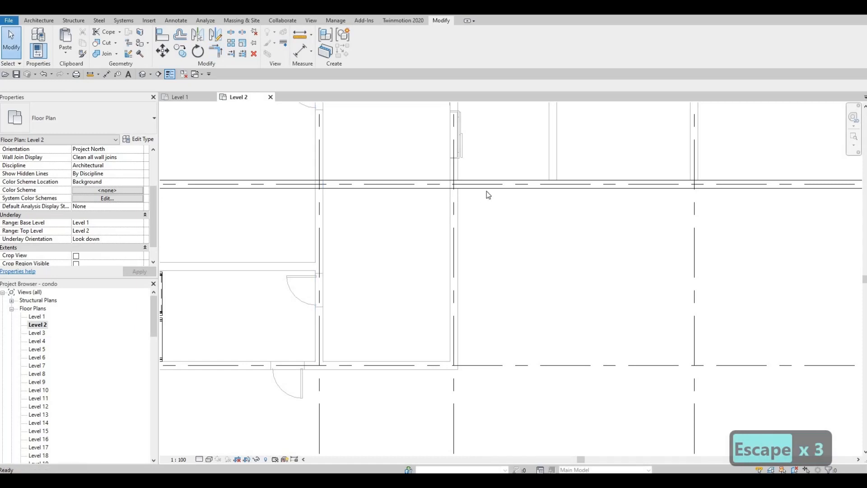
{"action": "left_click", "coordinate": [449, 211]}
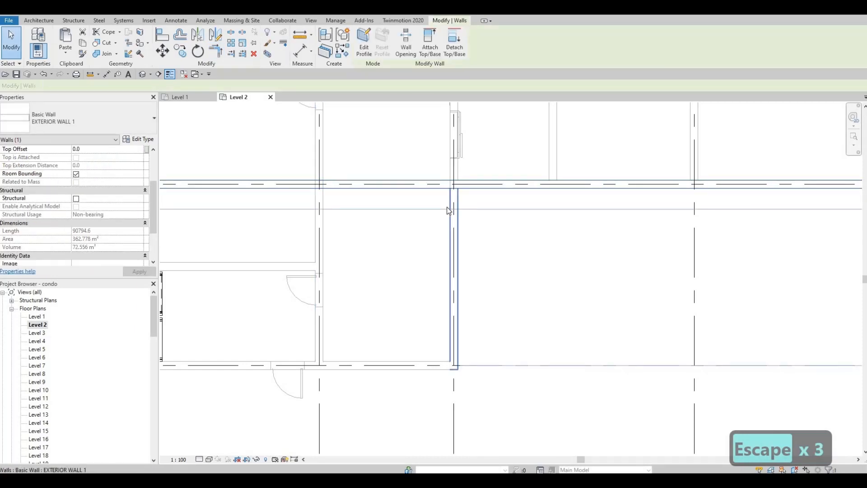
{"action": "key", "text": "c"}
{"action": "key", "text": "s"}
{"action": "middle_click_drag", "start_coordinate": [445, 201], "coordinate": [447, 163]}
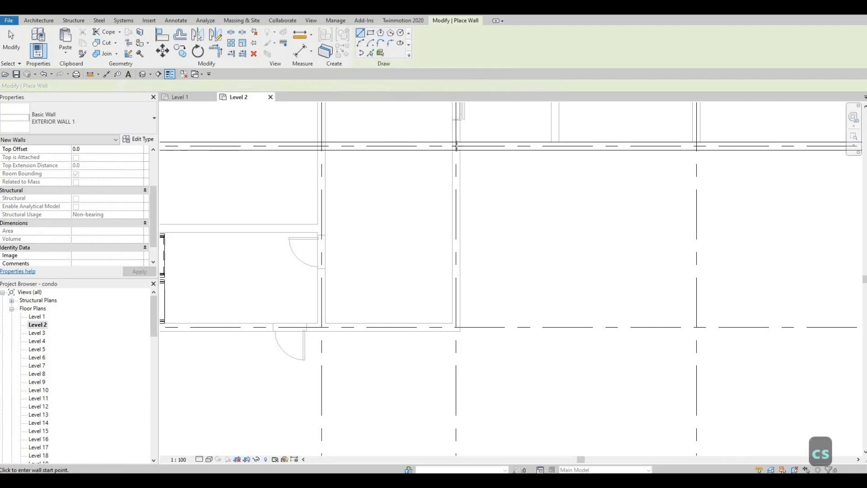
{"action": "left_click", "coordinate": [456, 146]}
{"action": "left_click", "coordinate": [456, 326]}
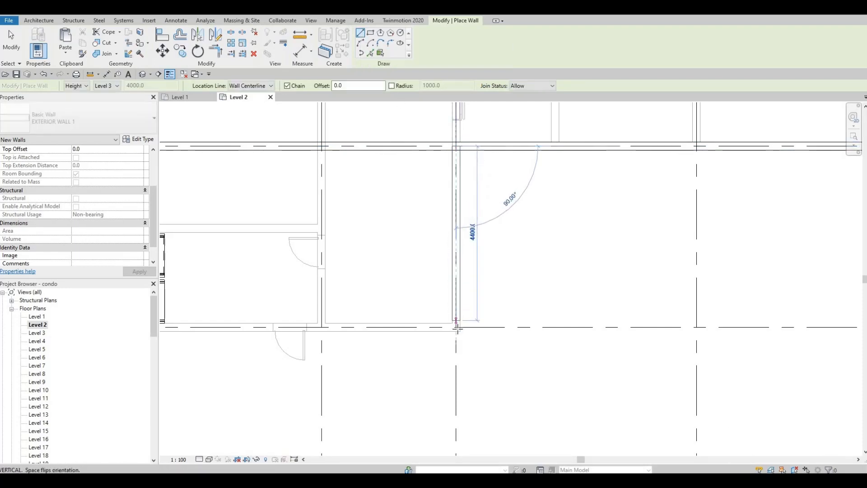
{"action": "scroll", "coordinate": [429, 268], "scroll_direction": "down", "scroll_amount": 3}
{"action": "middle_click_drag", "start_coordinate": [429, 268], "coordinate": [482, 270]}
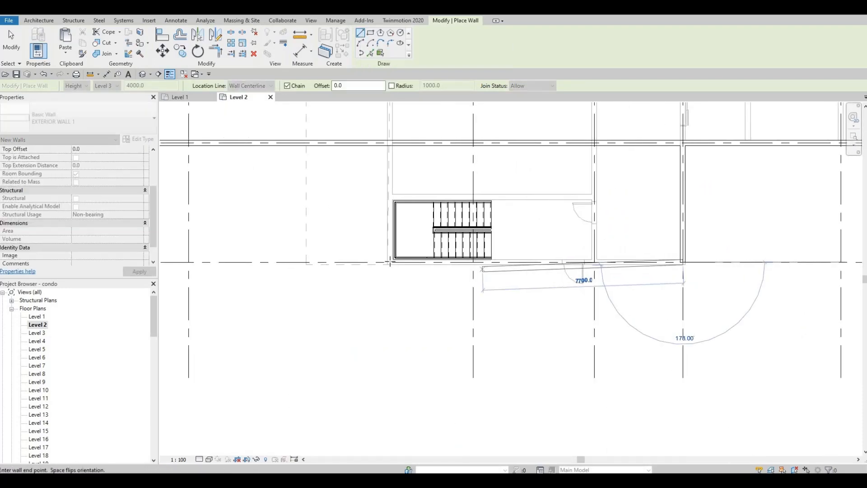
{"action": "scroll", "coordinate": [390, 262], "scroll_direction": "up", "scroll_amount": 1}
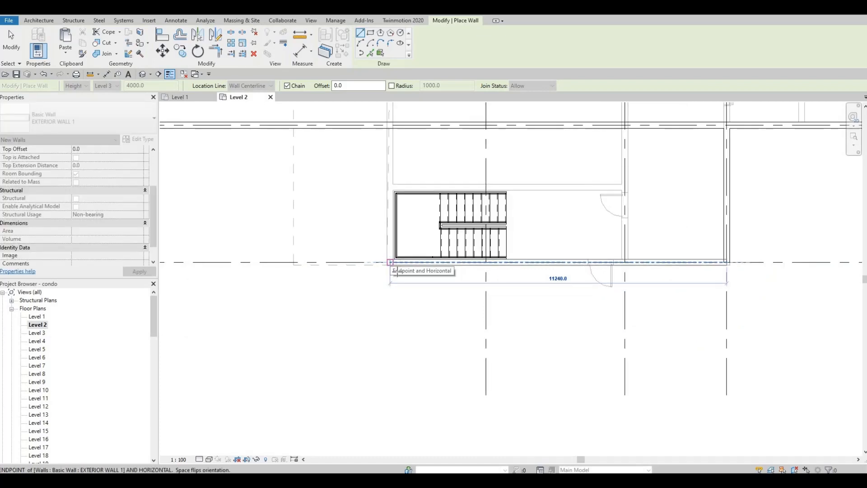
{"action": "scroll", "coordinate": [390, 262], "scroll_direction": "up", "scroll_amount": 2}
{"action": "scroll", "coordinate": [391, 270], "scroll_direction": "down", "scroll_amount": 2}
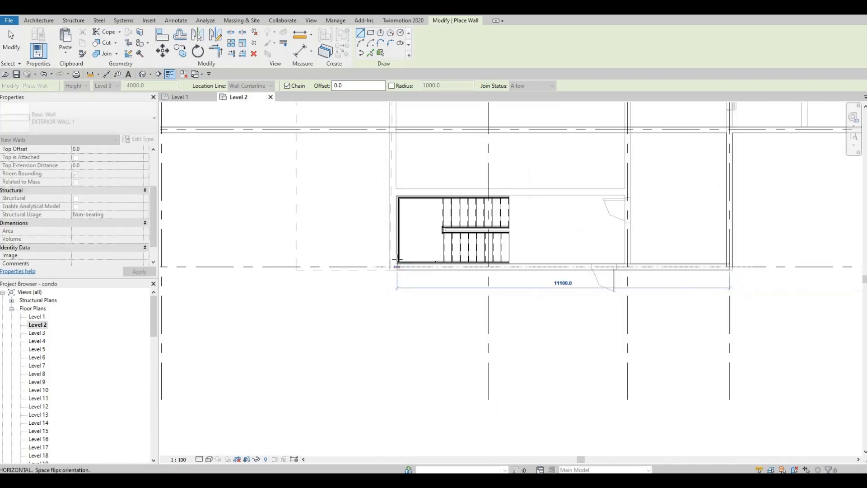
{"action": "middle_click_drag", "start_coordinate": [402, 258], "coordinate": [446, 252]}
{"action": "scroll", "coordinate": [446, 252], "scroll_direction": "down", "scroll_amount": 3}
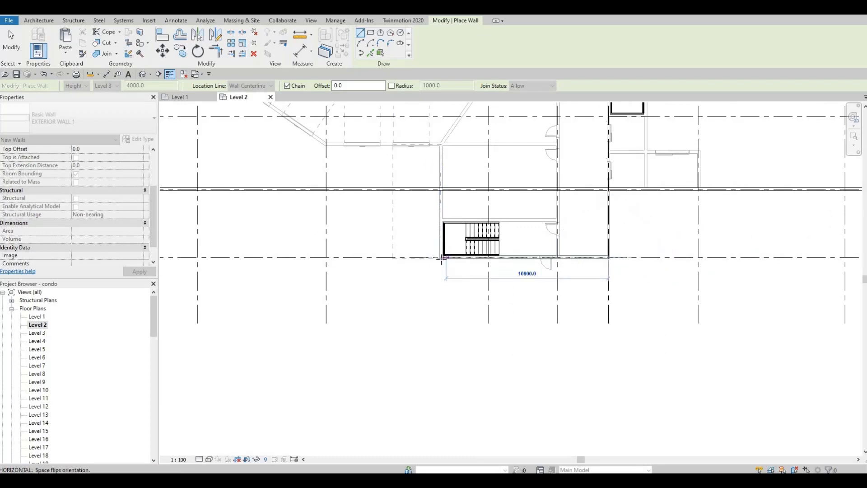
{"action": "scroll", "coordinate": [445, 251], "scroll_direction": "up", "scroll_amount": 2}
{"action": "scroll", "coordinate": [436, 260], "scroll_direction": "down", "scroll_amount": 2}
{"action": "key", "text": "Escape"}
{"action": "key", "text": "Escape"}
{"action": "key", "text": "Escape"}
{"action": "key", "text": "Escape"}
- Trim the short vertical wall and the eastern part of the grid 6 wall to a corner, and leave the Trim command
{"action": "scroll", "coordinate": [636, 194], "scroll_direction": "down", "scroll_amount": 1}
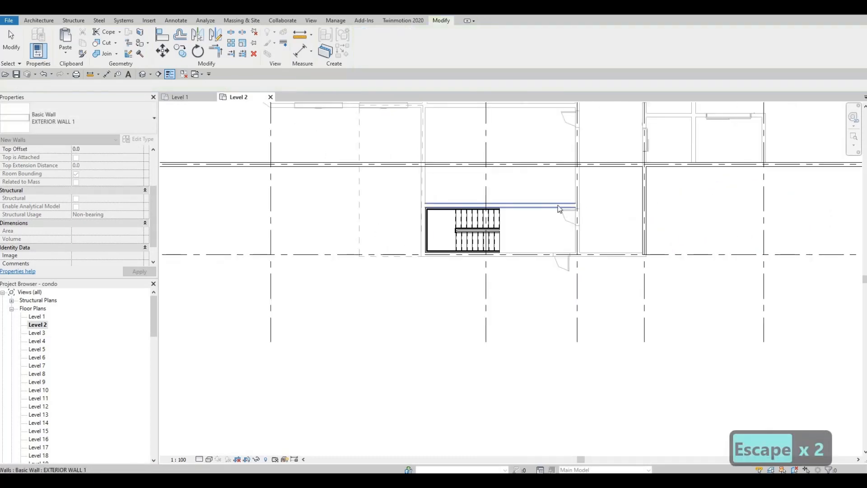
{"action": "middle_click_drag", "start_coordinate": [592, 191], "coordinate": [531, 210]}
{"action": "key", "text": "t"}
{"action": "key", "text": "r"}
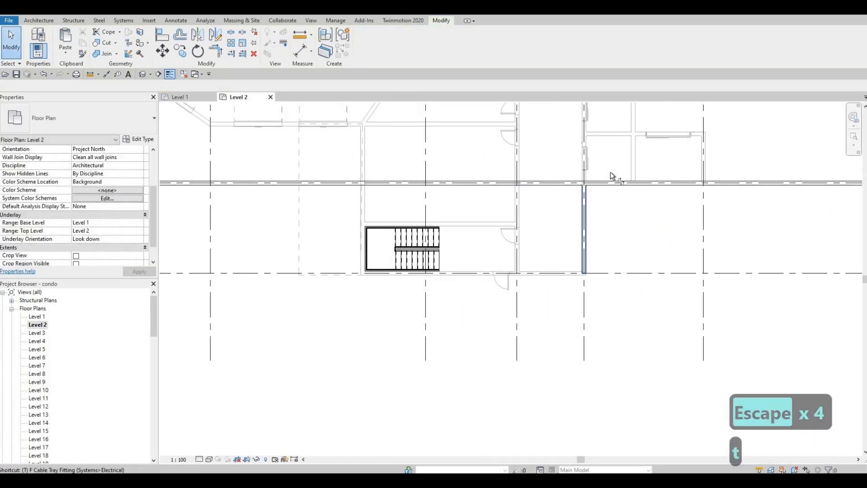
{"action": "left_click", "coordinate": [584, 224]}
{"action": "left_click", "coordinate": [609, 184]}
{"action": "middle_click_drag", "start_coordinate": [473, 244], "coordinate": [524, 226]}
{"action": "scroll", "coordinate": [524, 226], "scroll_direction": "up", "scroll_amount": 1}
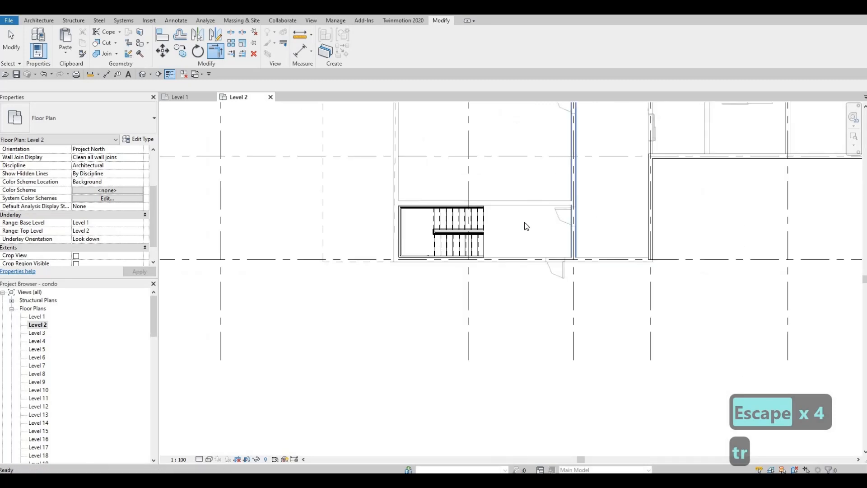
{"action": "key", "text": "Escape"}
{"action": "middle_click_drag", "start_coordinate": [373, 278], "coordinate": [500, 245]}
{"action": "scroll", "coordinate": [500, 246], "scroll_direction": "down", "scroll_amount": 3}
{"action": "scroll", "coordinate": [500, 245], "scroll_direction": "down", "scroll_amount": 3}
{"action": "middle_click_drag", "start_coordinate": [405, 224], "coordinate": [523, 247]}
{"action": "scroll", "coordinate": [523, 247], "scroll_direction": "down", "scroll_amount": 1}
{"action": "middle_click_drag", "start_coordinate": [518, 253], "coordinate": [549, 235]}
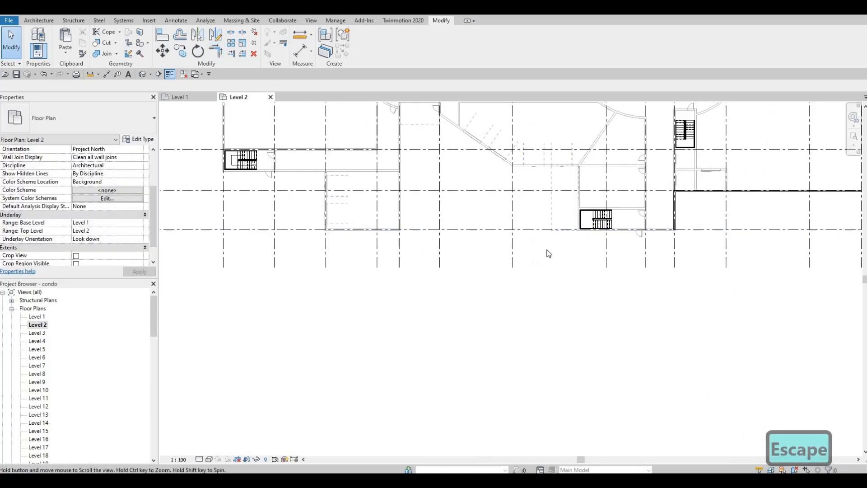
- Draw a similar EXTERIOR WALL 1 along grid P from the short vertical wall's south end west to grid A
{"action": "mouse_move", "coordinate": [619, 240]}
{"action": "middle_mouse_down"}
{"action": "mouse_move", "coordinate": [604, 244]}
{"action": "mouse_move", "coordinate": [608, 236]}
{"action": "middle_mouse_up"}
{"action": "scroll", "coordinate": [643, 243], "scroll_direction": "up", "scroll_amount": 4}
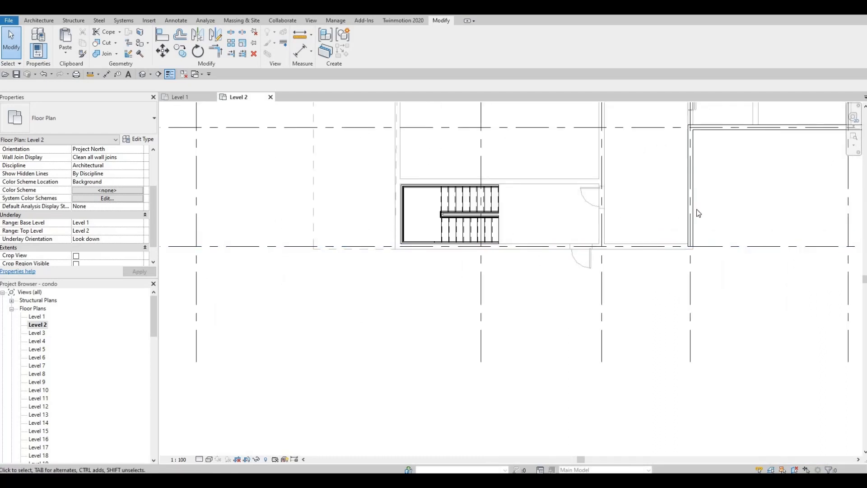
{"action": "left_click", "coordinate": [696, 204]}
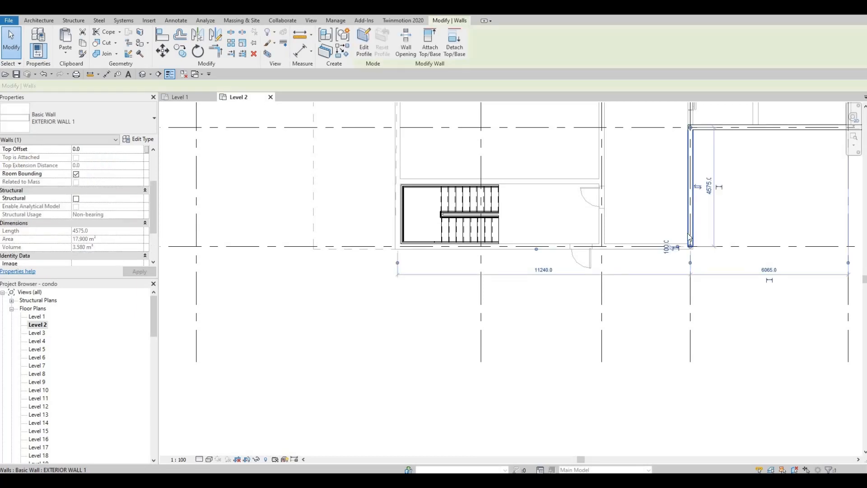
{"action": "key", "text": "s"}
{"action": "left_click", "coordinate": [690, 246]}
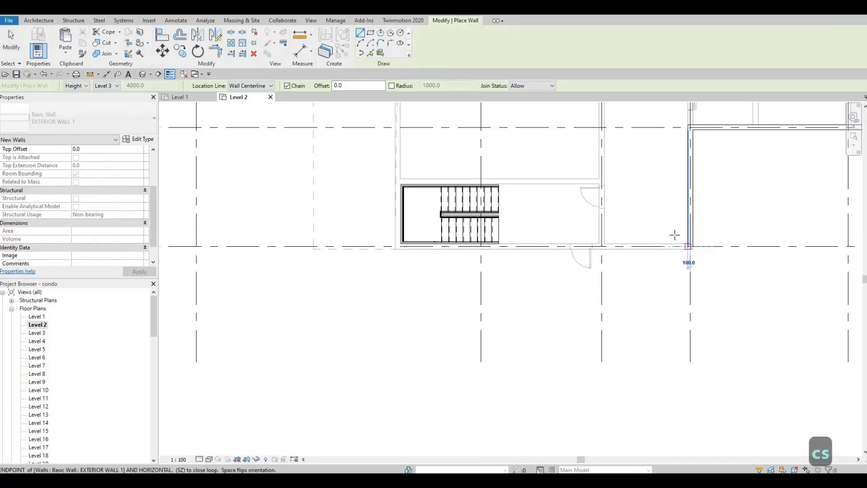
{"action": "middle_click_drag", "start_coordinate": [494, 242], "coordinate": [645, 223]}
{"action": "scroll", "coordinate": [645, 224], "scroll_direction": "down", "scroll_amount": 2}
{"action": "middle_click_drag", "start_coordinate": [573, 232], "coordinate": [613, 218]}
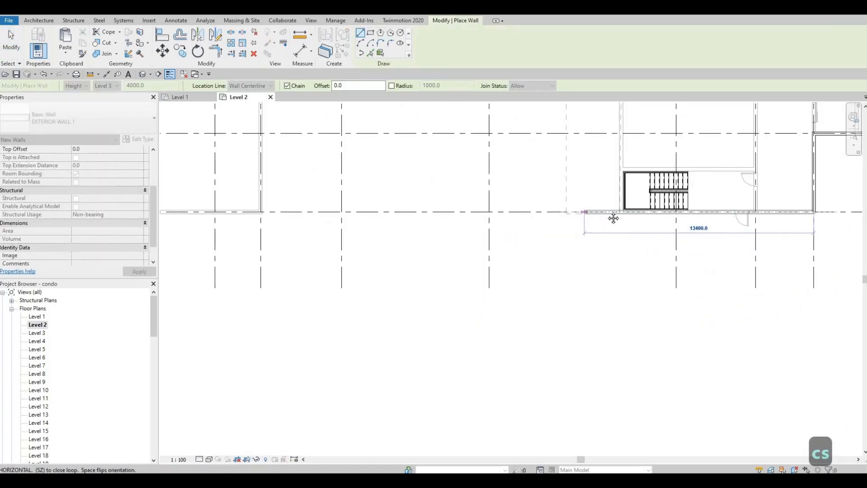
{"action": "middle_click_drag", "start_coordinate": [508, 201], "coordinate": [530, 199]}
{"action": "middle_click_drag", "start_coordinate": [376, 209], "coordinate": [511, 218]}
{"action": "scroll", "coordinate": [526, 202], "scroll_direction": "down", "scroll_amount": 1}
{"action": "scroll", "coordinate": [514, 217], "scroll_direction": "down", "scroll_amount": 1}
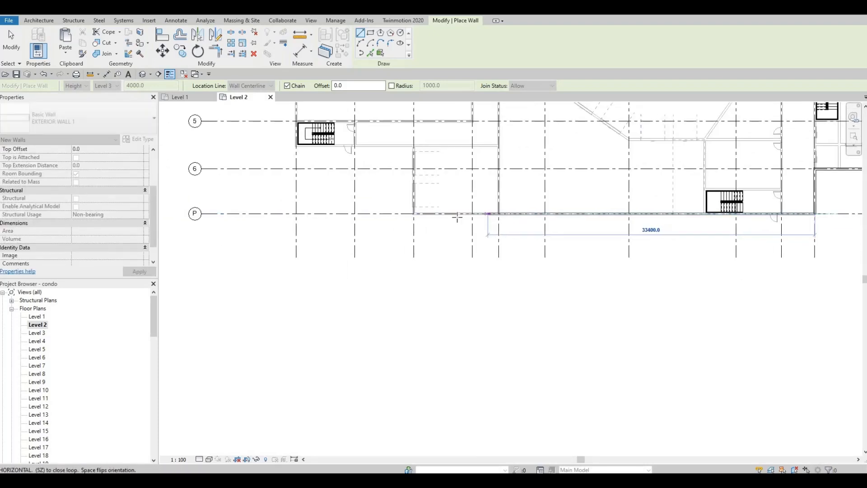
{"action": "middle_click_drag", "start_coordinate": [328, 216], "coordinate": [402, 217]}
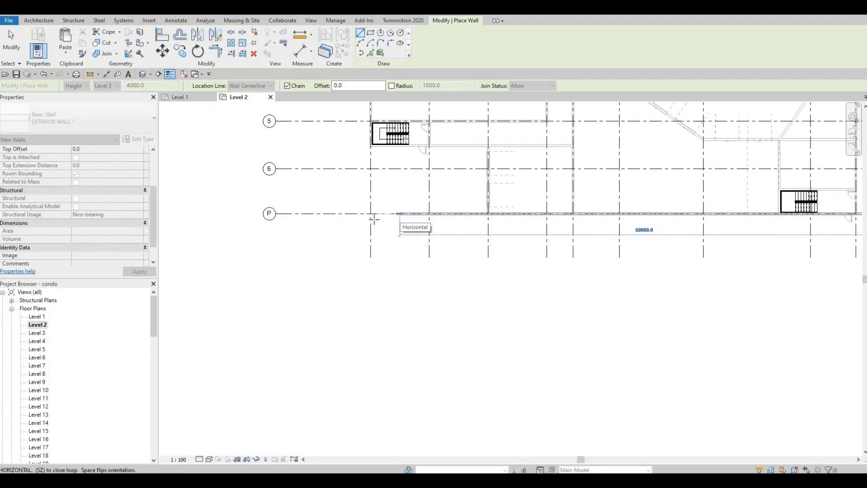
{"action": "scroll", "coordinate": [373, 219], "scroll_direction": "up", "scroll_amount": 2}
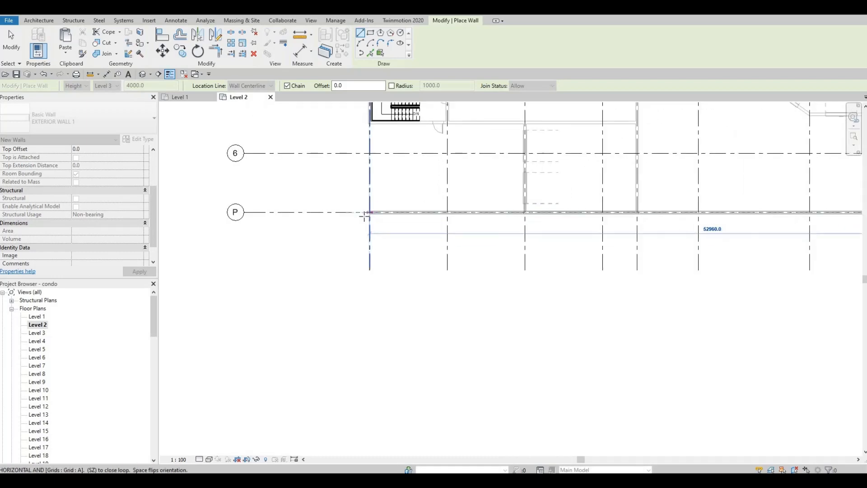
{"action": "key", "text": "Escape"}
{"action": "key", "text": "Escape"}
{"action": "key", "text": "Escape"}
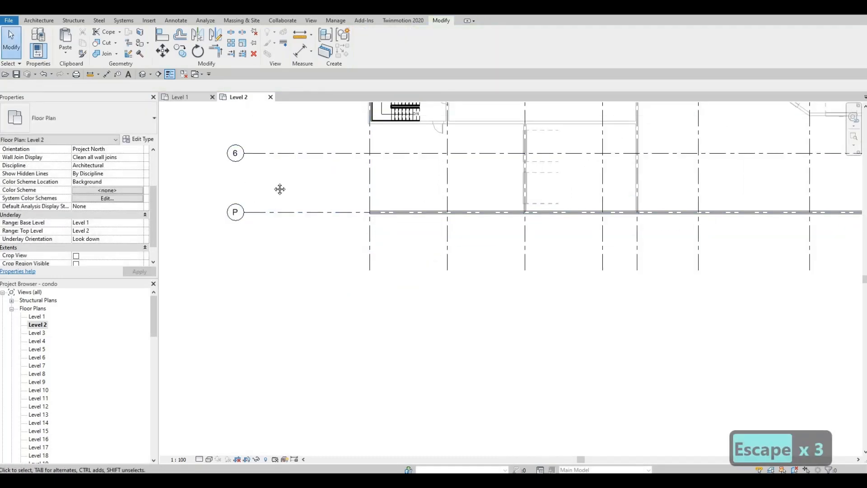
- On the Level 1 floor plan, rename grid P to 7
{"action": "left_click", "coordinate": [180, 97]}
{"action": "middle_click_drag", "start_coordinate": [245, 426], "coordinate": [292, 364]}
{"action": "scroll", "coordinate": [290, 354], "scroll_direction": "up", "scroll_amount": 3}
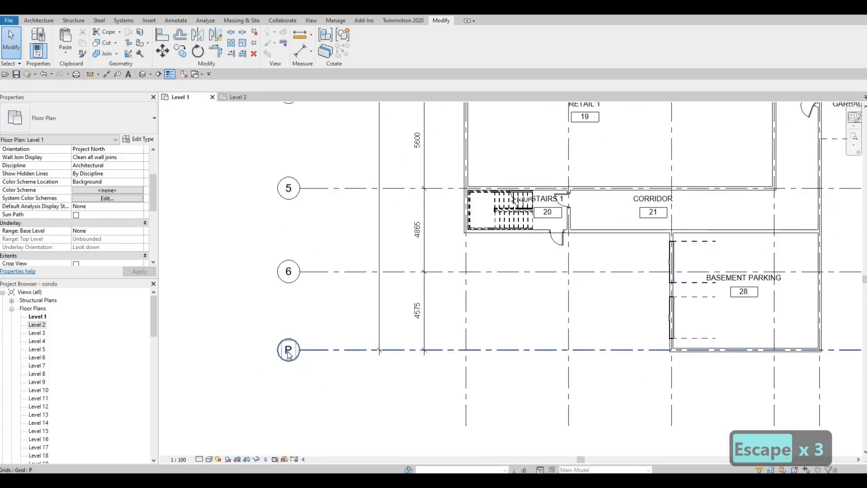
{"action": "left_click", "coordinate": [288, 352]}
{"action": "left_click", "coordinate": [288, 350]}
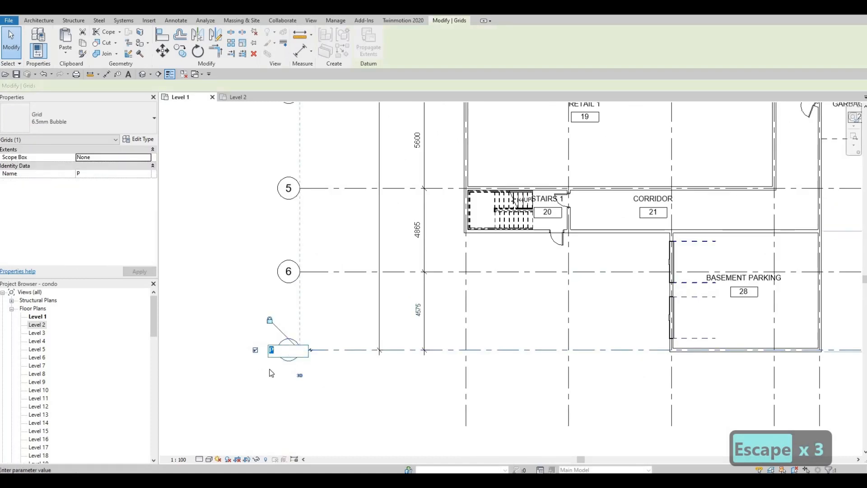
{"action": "type", "text": "7"}
{"action": "left_click", "coordinate": [285, 161]}
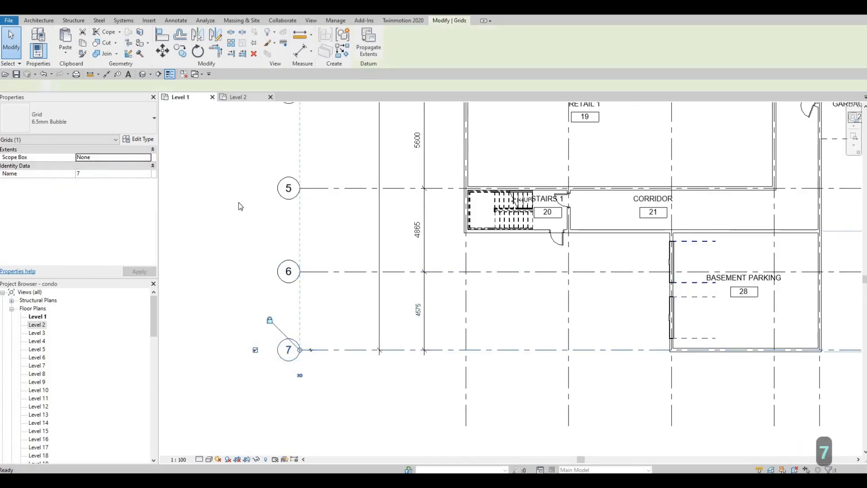
- Check the grid bubble names on the Level 2 and Level 1 floor plans
{"action": "left_click", "coordinate": [238, 97]}
{"action": "scroll", "coordinate": [271, 225], "scroll_direction": "up", "scroll_amount": 3}
{"action": "key", "text": "Escape"}
{"action": "middle_click_drag", "start_coordinate": [471, 249], "coordinate": [477, 258]}
{"action": "key", "text": "Escape"}
{"action": "scroll", "coordinate": [316, 230], "scroll_direction": "down", "scroll_amount": 2}
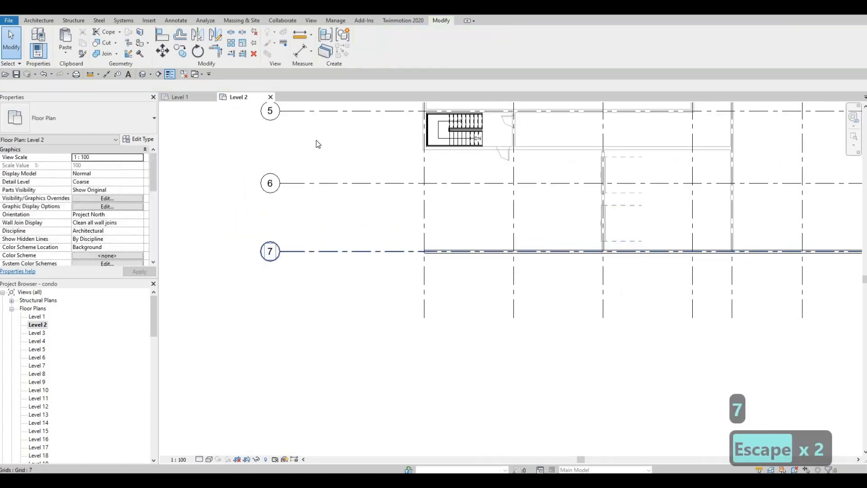
{"action": "left_click", "coordinate": [201, 96]}
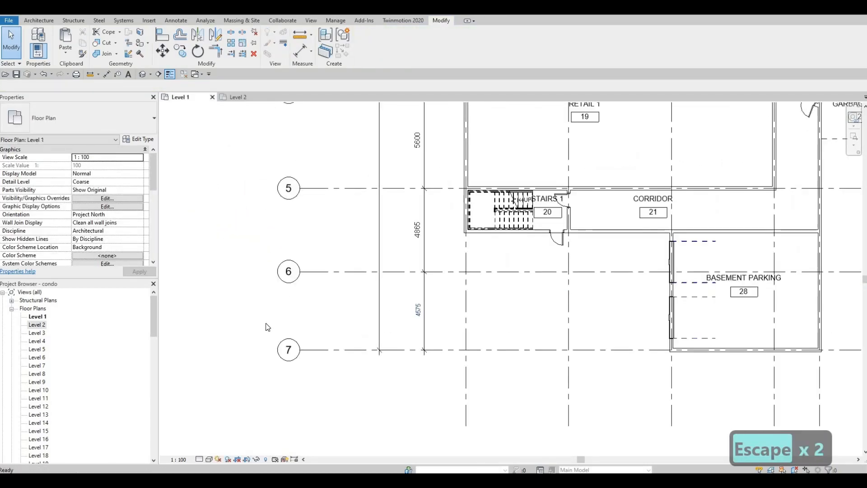
{"action": "scroll", "coordinate": [392, 298], "scroll_direction": "down", "scroll_amount": 5}
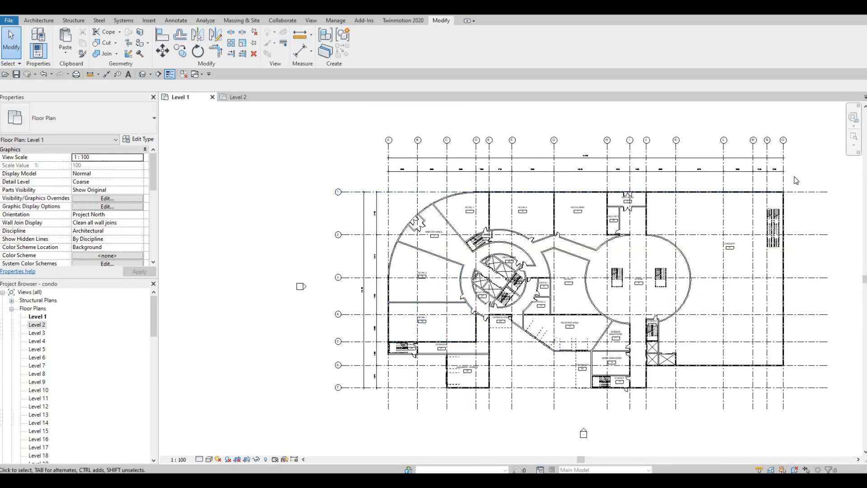
{"action": "scroll", "coordinate": [533, 341], "scroll_direction": "up", "scroll_amount": 3}
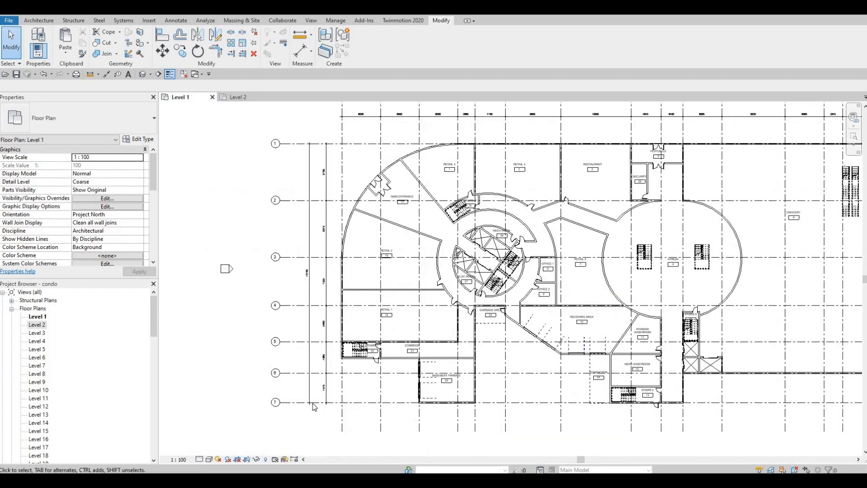
{"action": "scroll", "coordinate": [315, 407], "scroll_direction": "up", "scroll_amount": 3}
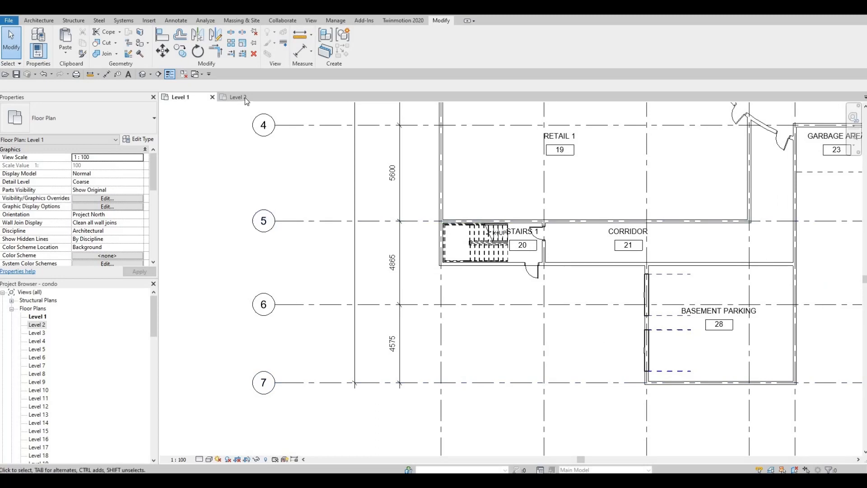
- On Level 2, draw a similar EXTERIOR WALL 1 along grid A from the grid 7 wall north to the curved wall's end at grid 3
{"action": "key", "text": "Escape"}
{"action": "middle_click_drag", "start_coordinate": [387, 352], "coordinate": [384, 362]}
{"action": "scroll", "coordinate": [391, 344], "scroll_direction": "down", "scroll_amount": 1}
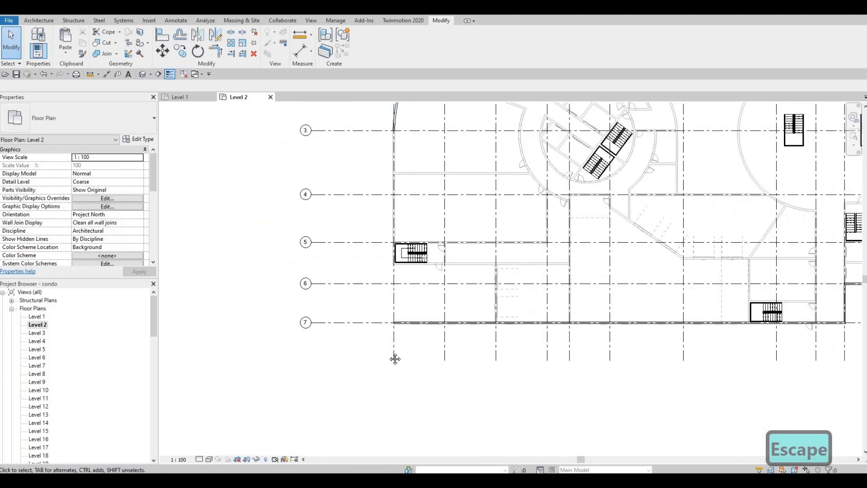
{"action": "scroll", "coordinate": [411, 347], "scroll_direction": "down", "scroll_amount": 1}
{"action": "scroll", "coordinate": [407, 348], "scroll_direction": "down", "scroll_amount": 1}
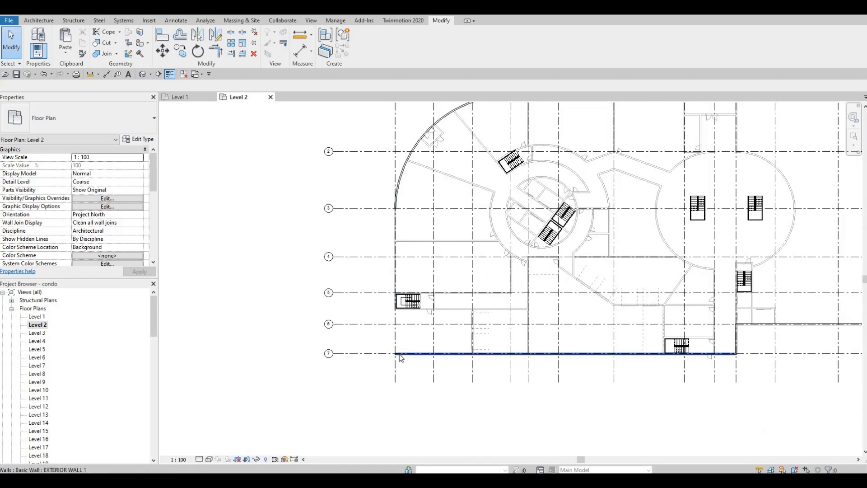
{"action": "left_click", "coordinate": [400, 354]}
{"action": "key", "text": "s"}
{"action": "scroll", "coordinate": [398, 351], "scroll_direction": "up", "scroll_amount": 2}
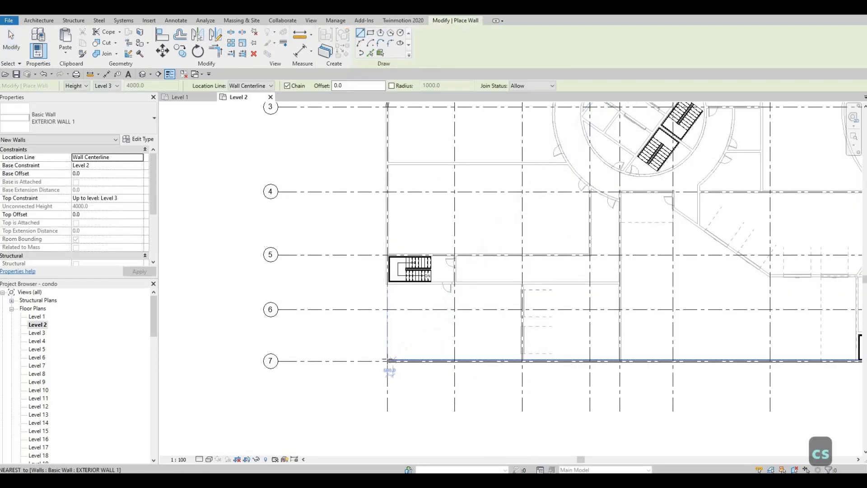
{"action": "left_click", "coordinate": [388, 360]}
{"action": "middle_click_drag", "start_coordinate": [388, 201], "coordinate": [384, 359]}
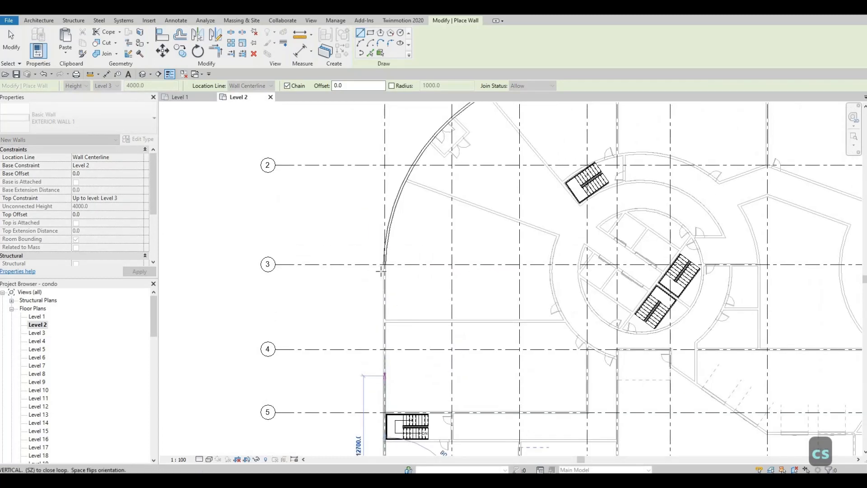
{"action": "left_click", "coordinate": [403, 284]}
{"action": "key", "text": "Escape"}
{"action": "key", "text": "Escape"}
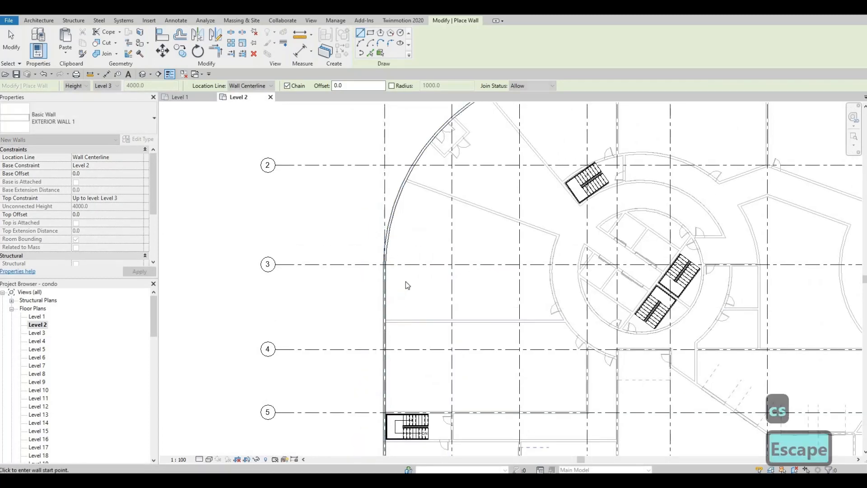
- Examine the Level 2 exterior wall outline and the underlay walls around the circular core
{"action": "scroll", "coordinate": [399, 280], "scroll_direction": "down", "scroll_amount": 2}
{"action": "scroll", "coordinate": [392, 278], "scroll_direction": "up", "scroll_amount": 2}
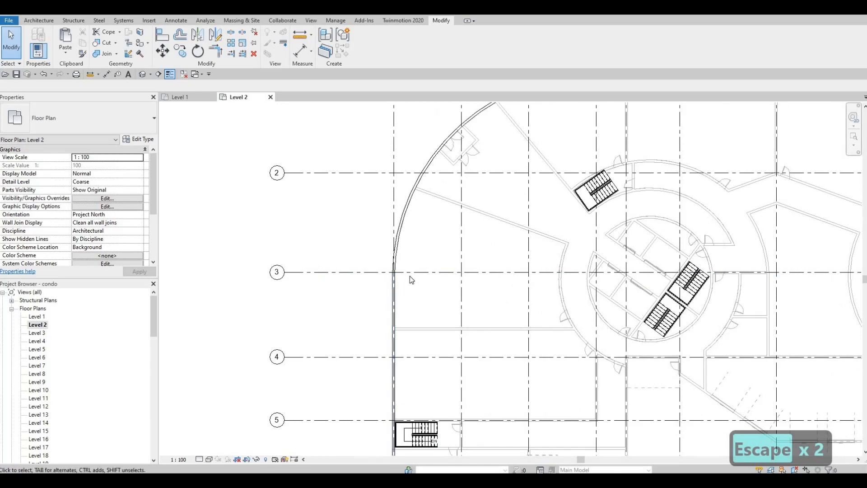
{"action": "scroll", "coordinate": [410, 279], "scroll_direction": "down", "scroll_amount": 2}
{"action": "key", "text": "Escape"}
{"action": "scroll", "coordinate": [587, 293], "scroll_direction": "down", "scroll_amount": 3}
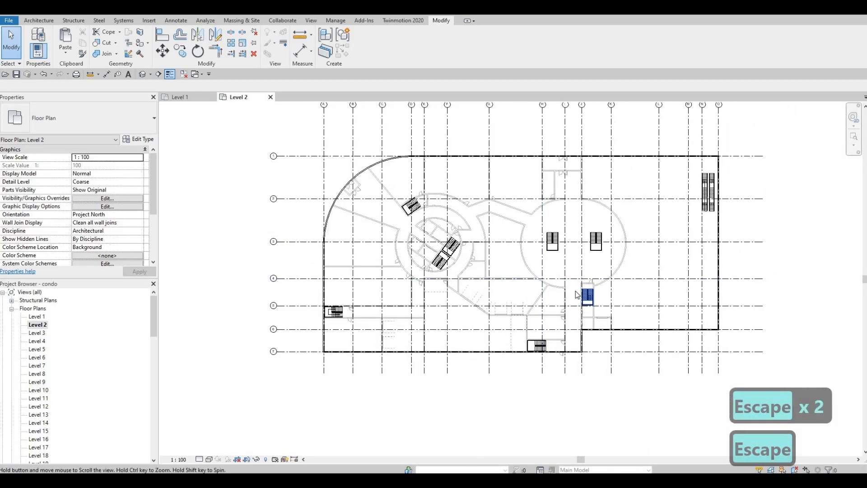
{"action": "scroll", "coordinate": [492, 261], "scroll_direction": "up", "scroll_amount": 4}
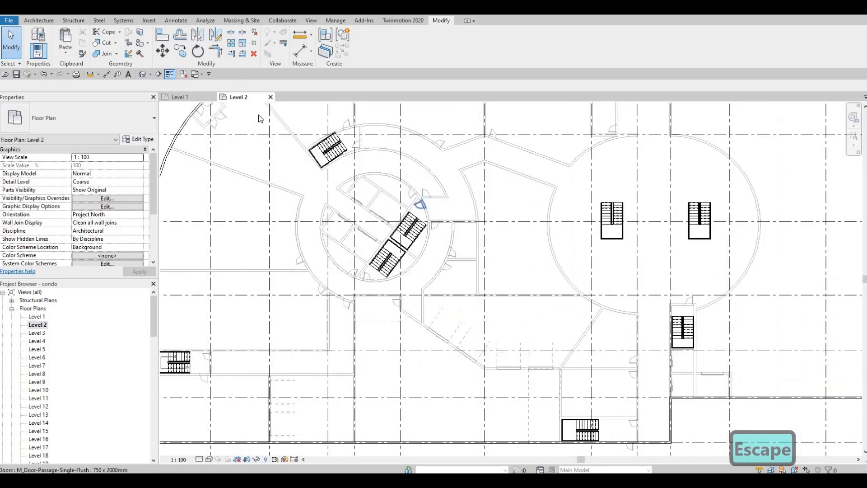
{"action": "key", "text": "Escape"}
{"action": "key", "text": "Escape"}
{"action": "middle_click_drag", "start_coordinate": [359, 190], "coordinate": [515, 184]}
{"action": "scroll", "coordinate": [513, 184], "scroll_direction": "down", "scroll_amount": 1}
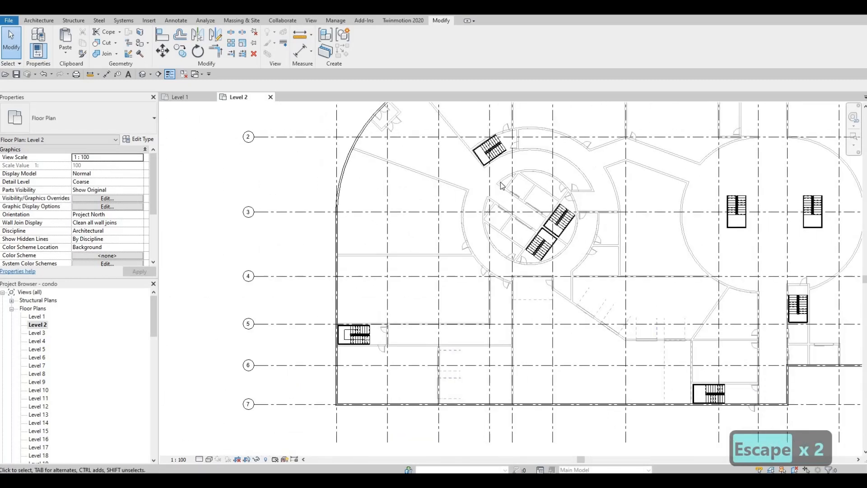
- Start placing walls similar to the circular core's INTERIOR WALL 1 arc in the Level 1 underlay
{"action": "left_click", "coordinate": [496, 188]}
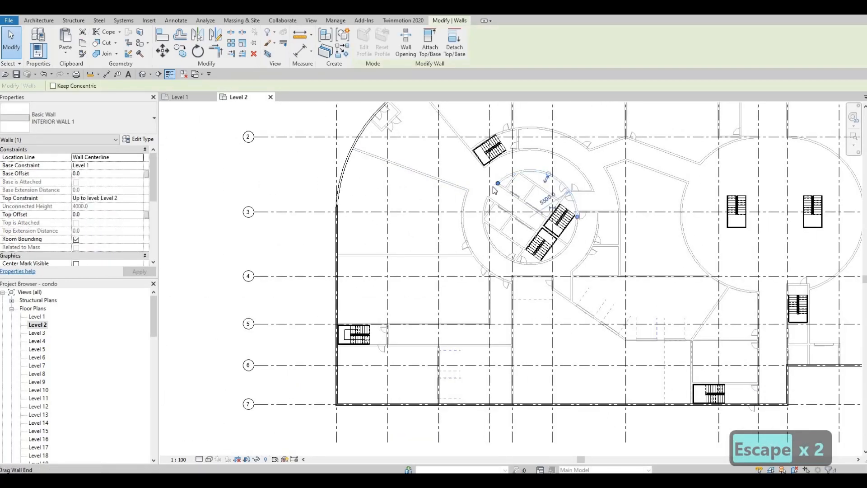
{"action": "key", "text": "c"}
{"action": "key", "text": "s"}
{"action": "scroll", "coordinate": [334, 188], "scroll_direction": "up", "scroll_amount": 3}
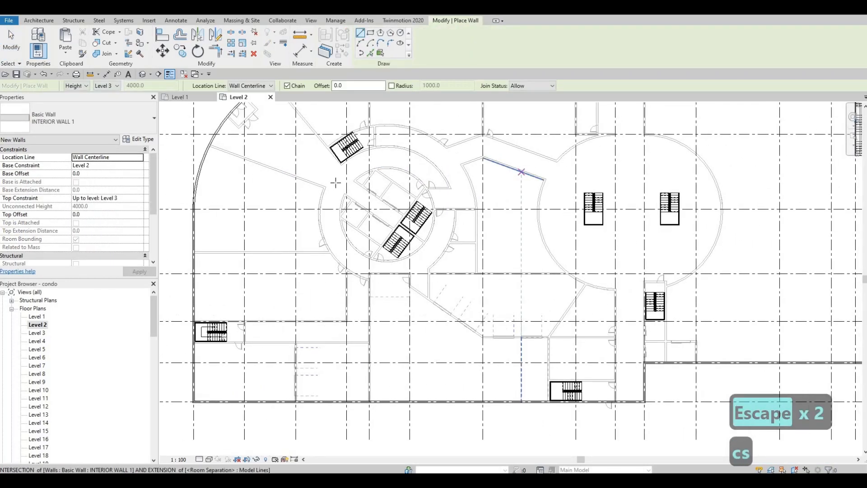
{"action": "scroll", "coordinate": [333, 191], "scroll_direction": "up", "scroll_amount": 5}
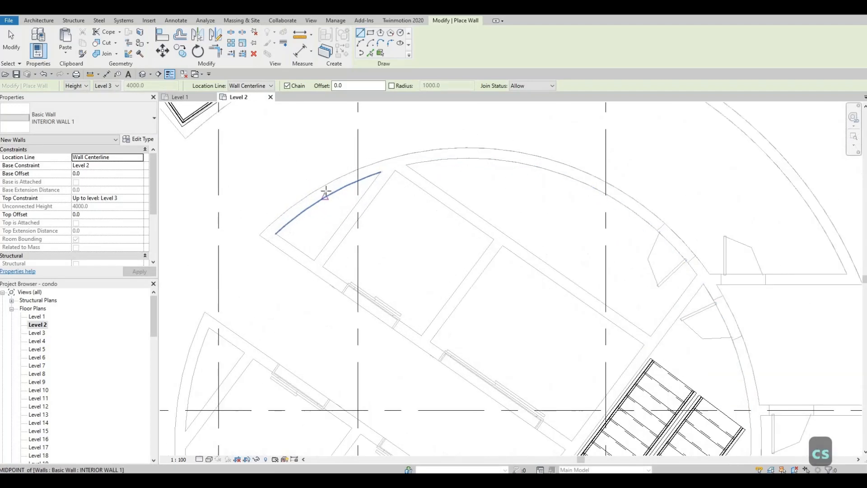
{"action": "left_click", "coordinate": [325, 191]}
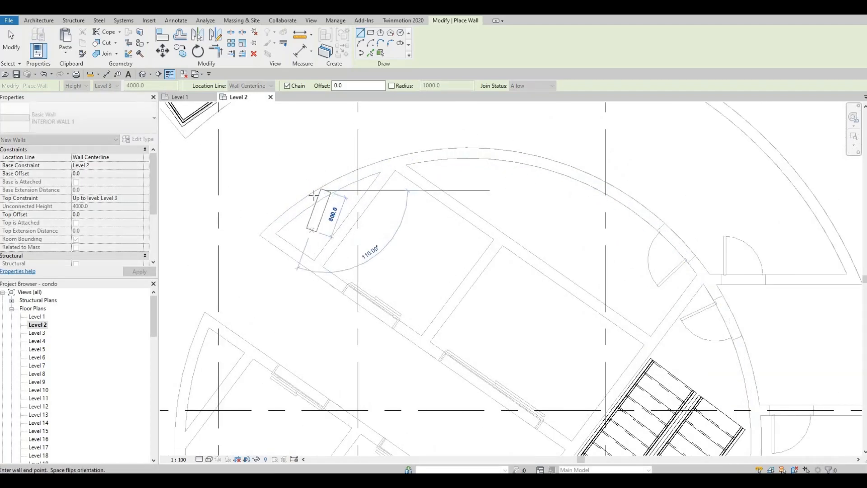
{"action": "middle_click_drag", "start_coordinate": [288, 213], "coordinate": [300, 189]}
{"action": "key", "text": "Escape"}
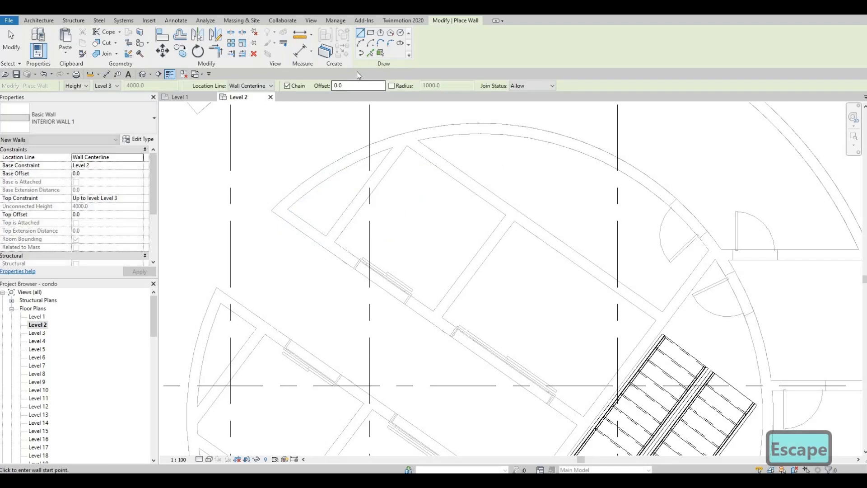
- Use Pick Lines to place INTERIOR WALL 1 over the large upper and lower underlay arcs of the circular core
{"action": "left_click", "coordinate": [371, 53]}
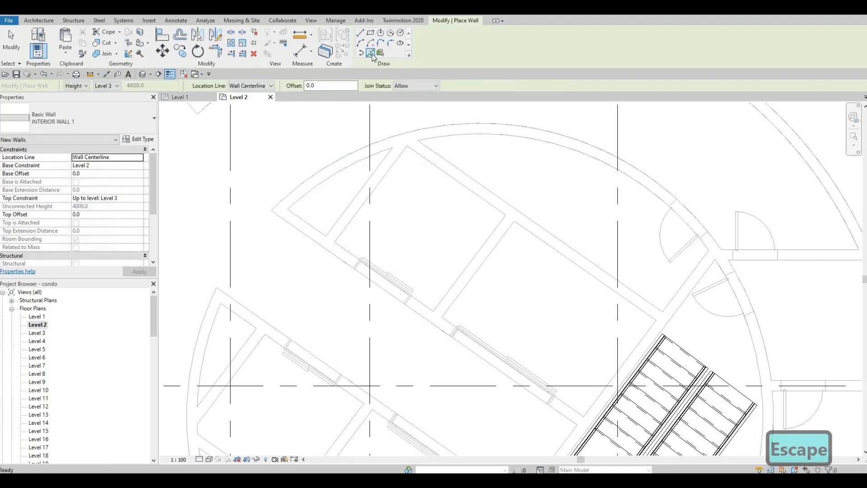
{"action": "left_click", "coordinate": [346, 161]}
{"action": "middle_click_drag", "start_coordinate": [323, 294], "coordinate": [426, 174]}
{"action": "scroll", "coordinate": [426, 177], "scroll_direction": "down", "scroll_amount": 1}
{"action": "middle_click_drag", "start_coordinate": [394, 271], "coordinate": [396, 222]}
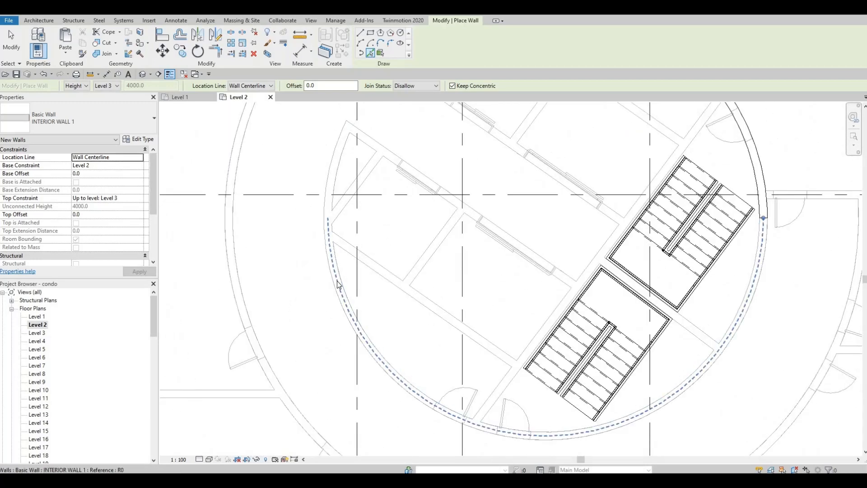
{"action": "left_click", "coordinate": [346, 243]}
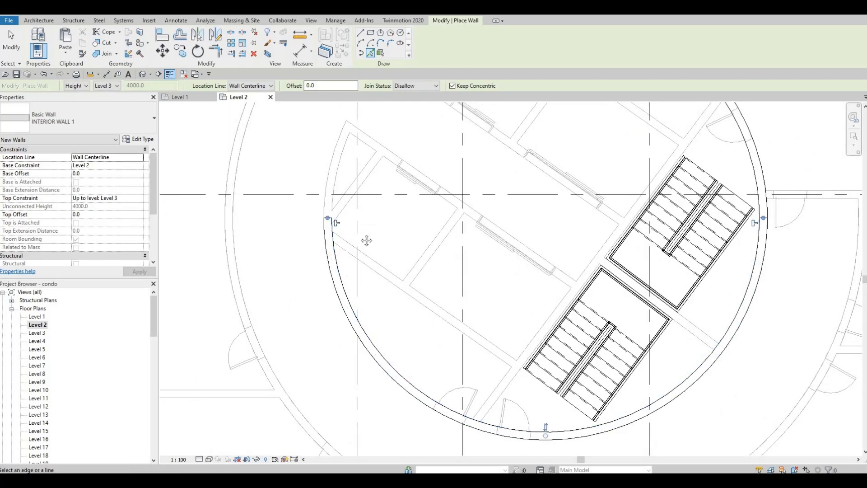
- Place INTERIOR WALL 1 over the short underlay arc on the core's west side, above the lower arc's end
{"action": "scroll", "coordinate": [361, 225], "scroll_direction": "up", "scroll_amount": 3, "text": "ctrl"}
{"action": "scroll", "coordinate": [344, 215], "scroll_direction": "up", "scroll_amount": 1}
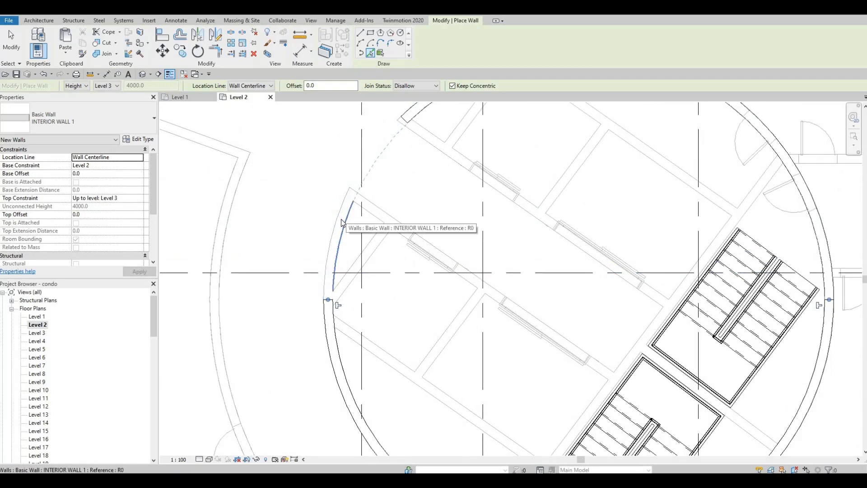
{"action": "scroll", "coordinate": [341, 218], "scroll_direction": "up", "scroll_amount": 2}
{"action": "left_click", "coordinate": [345, 218]}
{"action": "scroll", "coordinate": [406, 216], "scroll_direction": "down", "scroll_amount": 2}
{"action": "scroll", "coordinate": [361, 203], "scroll_direction": "down", "scroll_amount": 2}
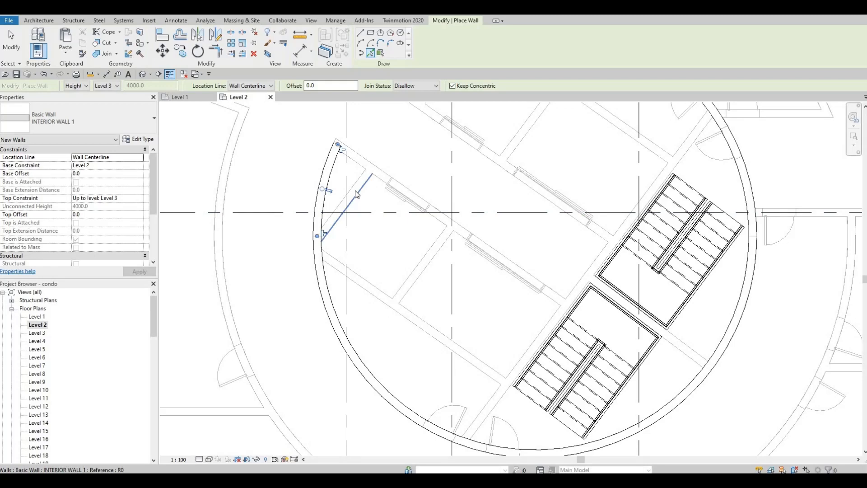
- Place INTERIOR WALL 1 over the straight underlay walls of the core's lower-left room block: both long walls and the two partitions between them
{"action": "scroll", "coordinate": [357, 195], "scroll_direction": "up", "scroll_amount": 1}
{"action": "left_click", "coordinate": [361, 163]}
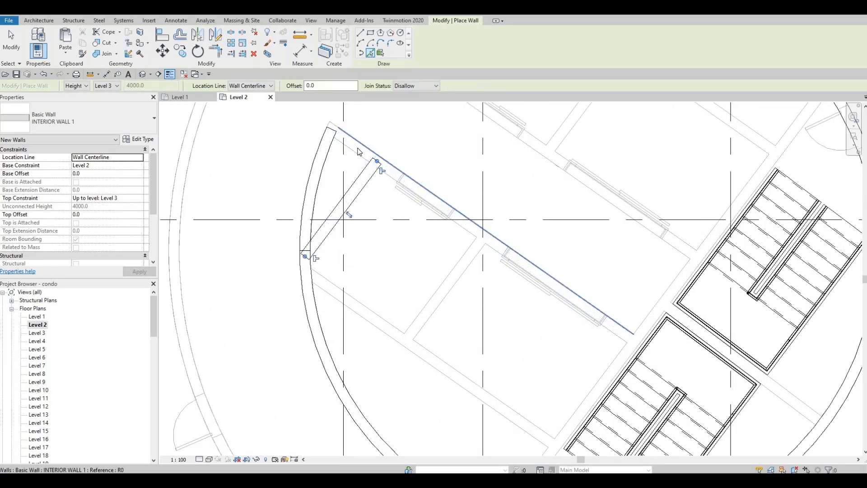
{"action": "middle_click_drag", "start_coordinate": [451, 280], "coordinate": [447, 227]}
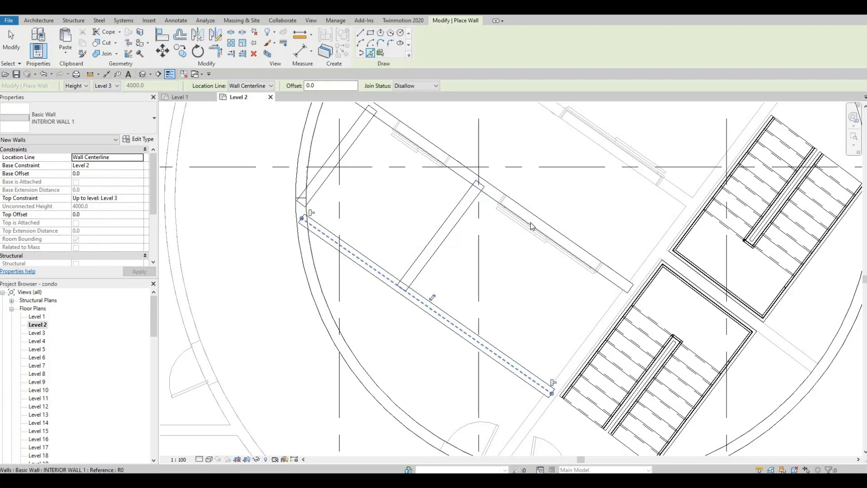
- Place INTERIOR WALL 1 over the long diagonal underlay wall beside the stairs and the wall separating the two staircases
{"action": "scroll", "coordinate": [511, 234], "scroll_direction": "down", "scroll_amount": 3}
{"action": "scroll", "coordinate": [513, 243], "scroll_direction": "up", "scroll_amount": 2}
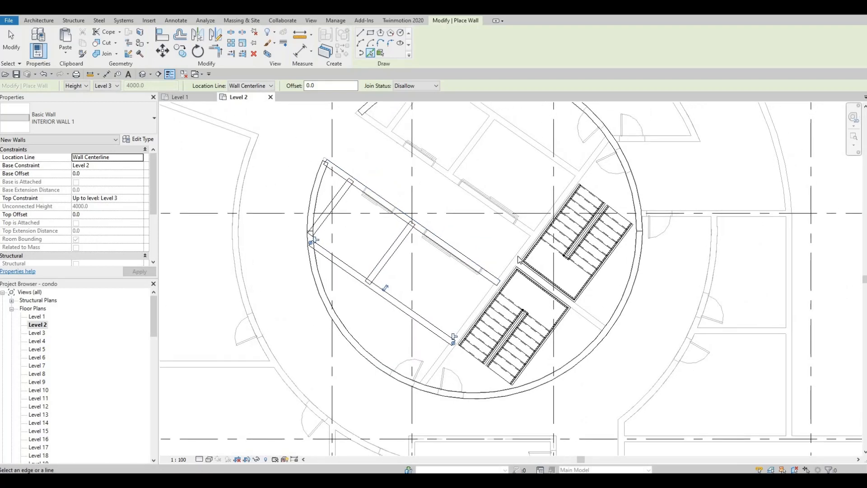
{"action": "scroll", "coordinate": [518, 260], "scroll_direction": "up", "scroll_amount": 2}
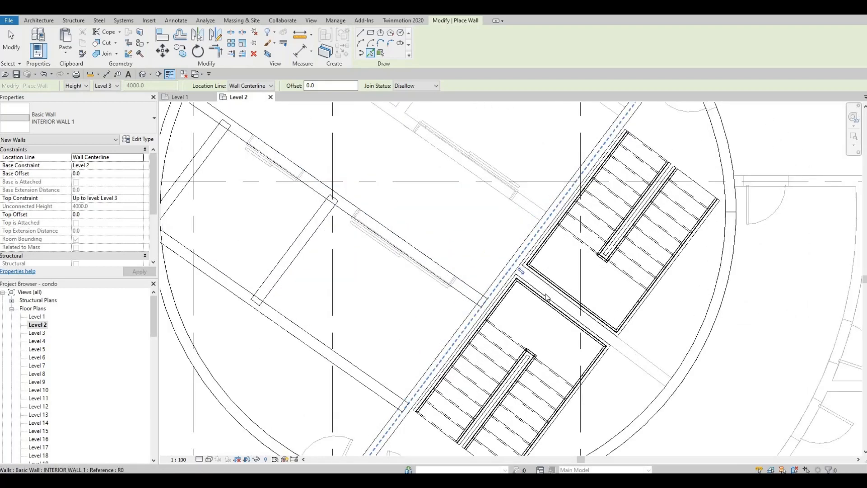
{"action": "scroll", "coordinate": [561, 224], "scroll_direction": "down", "scroll_amount": 2}
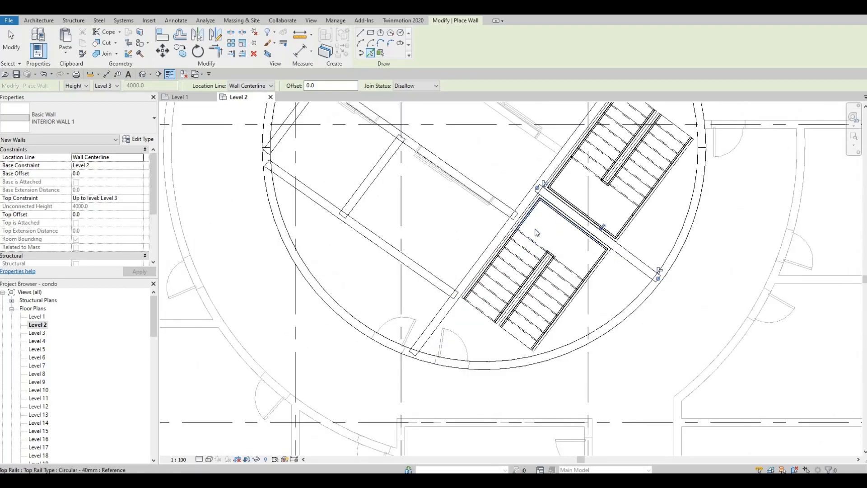
- Place INTERIOR WALL 1 over the corridor-side wall and the middle partition of the core's upper room block
{"action": "scroll", "coordinate": [535, 235], "scroll_direction": "down", "scroll_amount": 2}
{"action": "scroll", "coordinate": [534, 247], "scroll_direction": "up", "scroll_amount": 4}
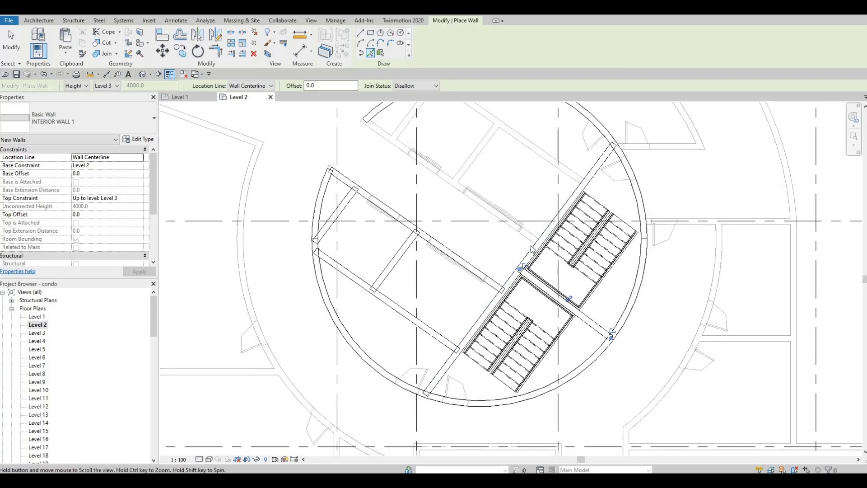
{"action": "scroll", "coordinate": [436, 240], "scroll_direction": "up", "scroll_amount": 4}
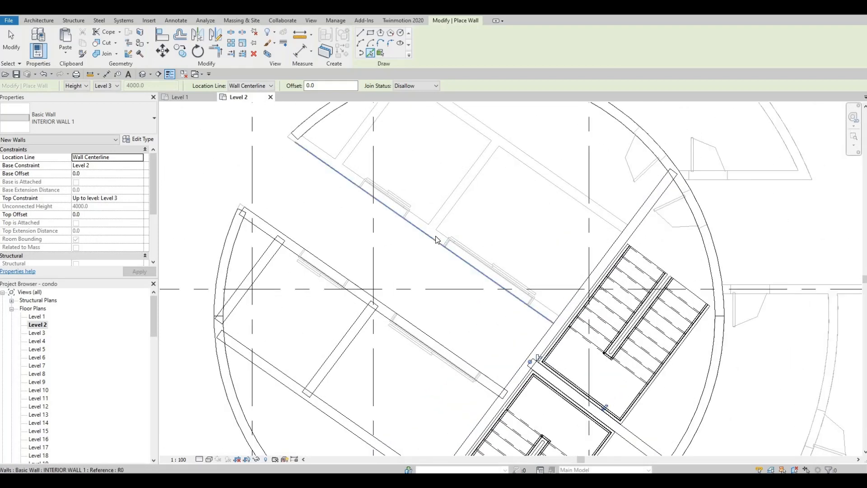
{"action": "scroll", "coordinate": [452, 239], "scroll_direction": "down", "scroll_amount": 2}
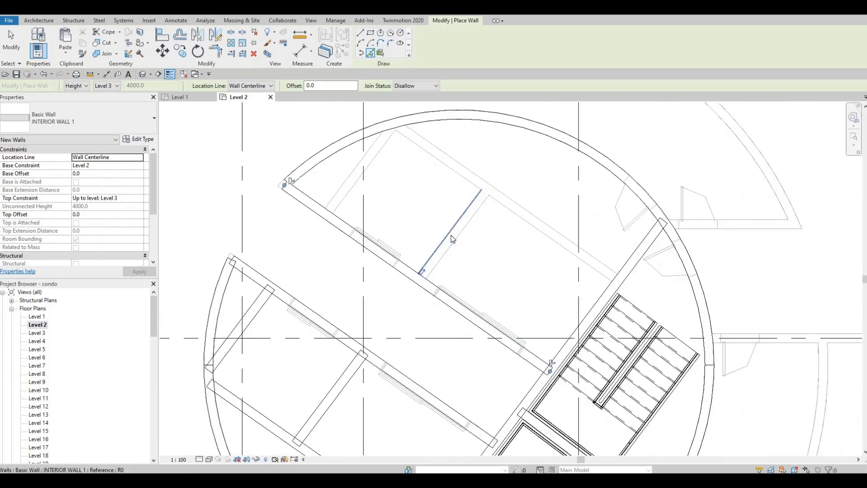
{"action": "scroll", "coordinate": [453, 242], "scroll_direction": "up", "scroll_amount": 1}
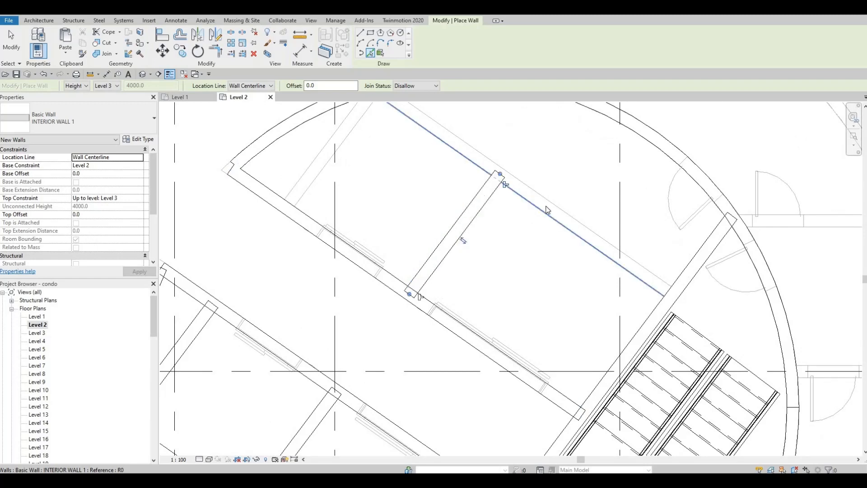
- Place INTERIOR WALL 1 over the upper block's outer long wall and west partition, and finish placing walls
{"action": "middle_click_drag", "start_coordinate": [363, 211], "coordinate": [377, 287]}
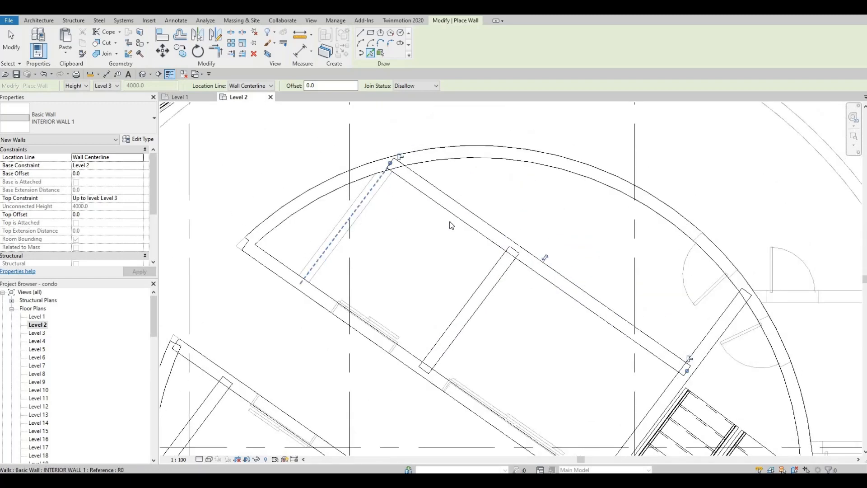
{"action": "middle_click_drag", "start_coordinate": [570, 270], "coordinate": [549, 271]}
{"action": "scroll", "coordinate": [681, 329], "scroll_direction": "down", "scroll_amount": 2}
{"action": "middle_click_drag", "start_coordinate": [680, 329], "coordinate": [547, 267]}
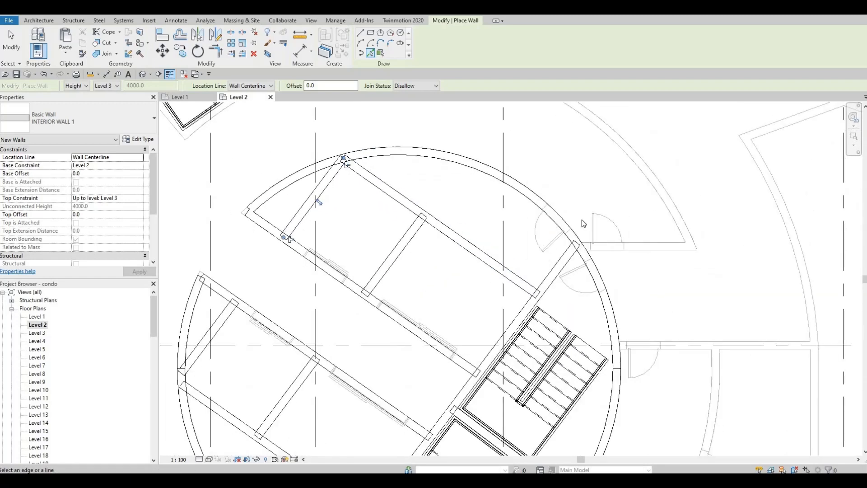
{"action": "scroll", "coordinate": [583, 223], "scroll_direction": "up", "scroll_amount": 2}
{"action": "key", "text": "Escape"}
{"action": "key", "text": "Escape"}
{"action": "left_click", "coordinate": [581, 221]}
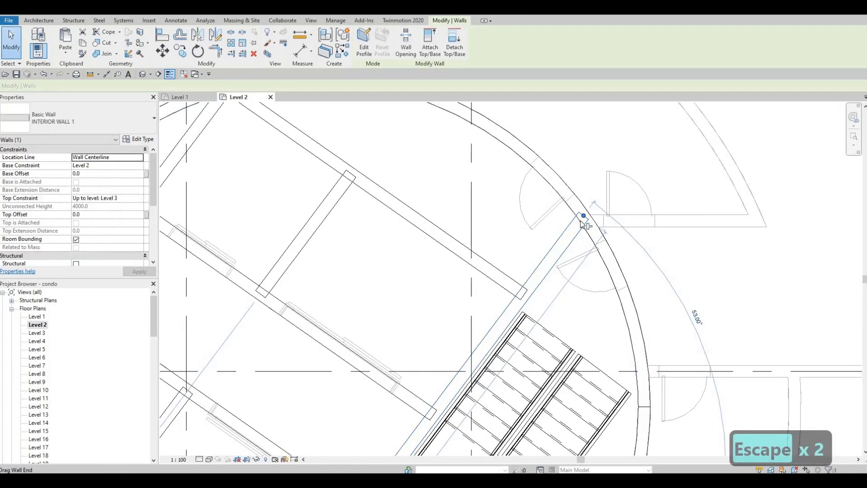
{"action": "scroll", "coordinate": [578, 209], "scroll_direction": "up", "scroll_amount": 1}
{"action": "key", "text": "Escape"}
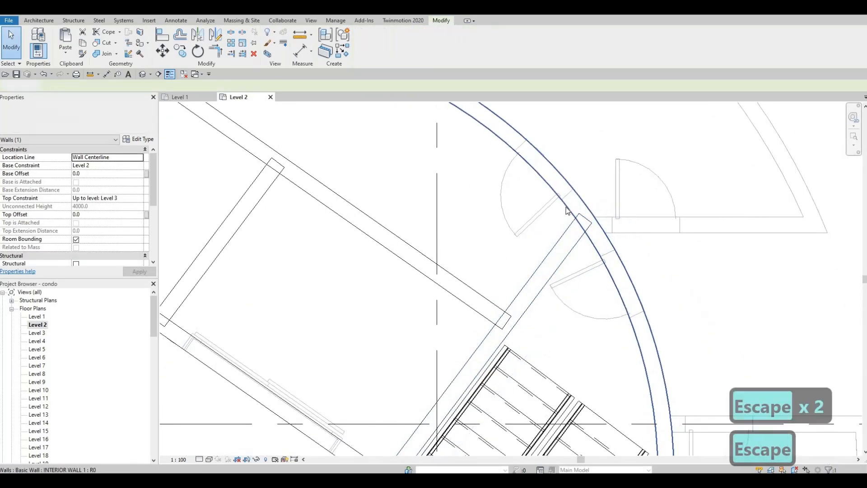
{"action": "left_click", "coordinate": [573, 227]}
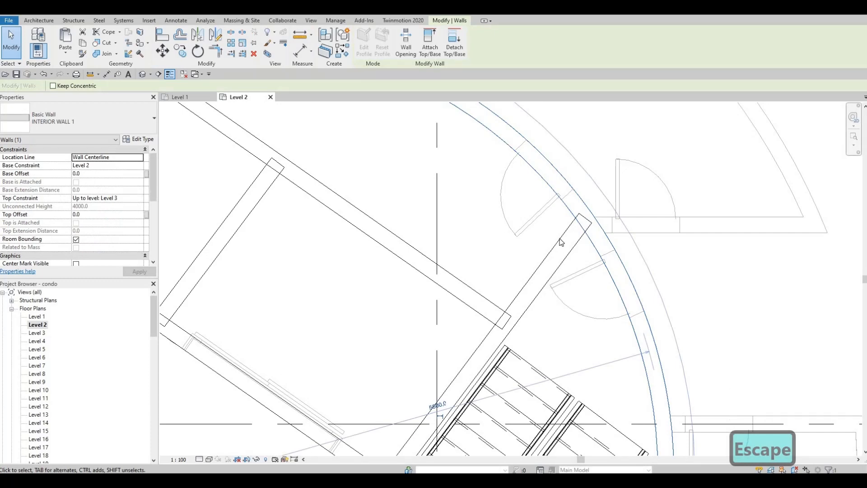
{"action": "key", "text": "Escape"}
{"action": "left_click", "coordinate": [523, 293]}
{"action": "key", "text": "ctrl+z"}
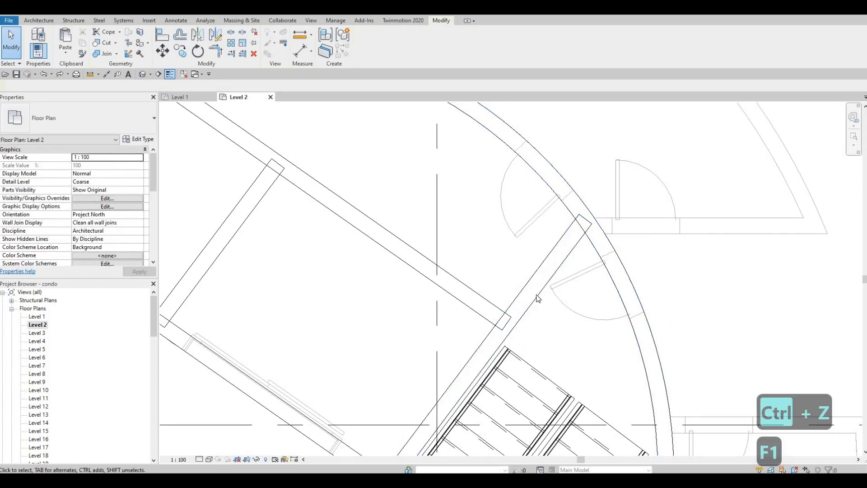
- Allow joins where the upper block's west partition and outer long wall meet the circular core arc
{"action": "scroll", "coordinate": [593, 336], "scroll_direction": "down", "scroll_amount": 1}
{"action": "middle_click_drag", "start_coordinate": [594, 335], "coordinate": [604, 306]}
{"action": "scroll", "coordinate": [476, 243], "scroll_direction": "down", "scroll_amount": 1}
{"action": "middle_click_drag", "start_coordinate": [476, 243], "coordinate": [560, 250]}
{"action": "scroll", "coordinate": [359, 172], "scroll_direction": "up", "scroll_amount": 4}
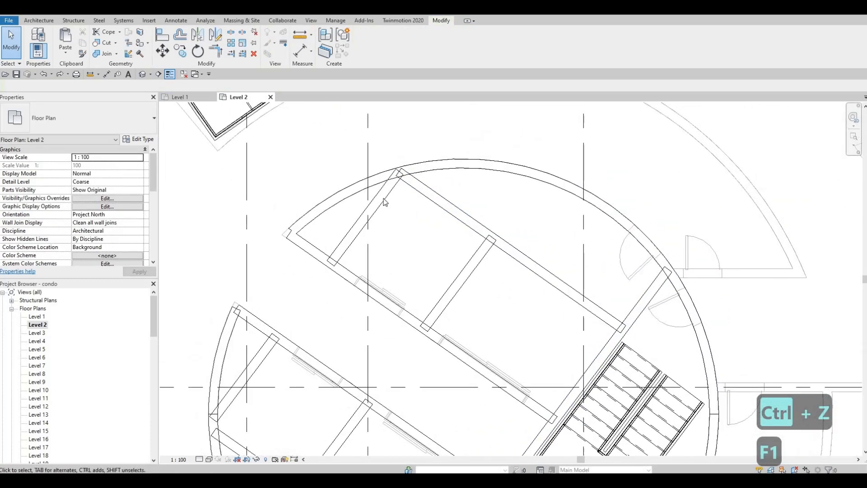
{"action": "left_click", "coordinate": [413, 198]}
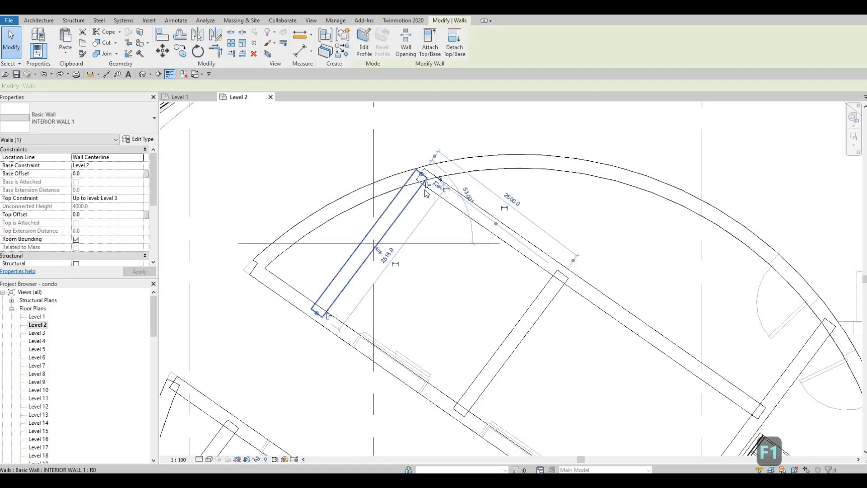
{"action": "scroll", "coordinate": [424, 189], "scroll_direction": "up", "scroll_amount": 1}
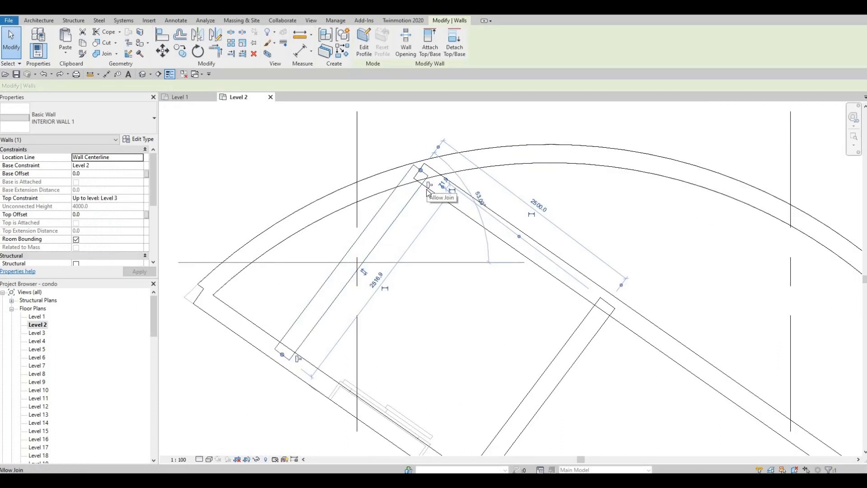
{"action": "left_click", "coordinate": [427, 190]}
{"action": "left_click", "coordinate": [428, 189]}
{"action": "left_click", "coordinate": [430, 164]}
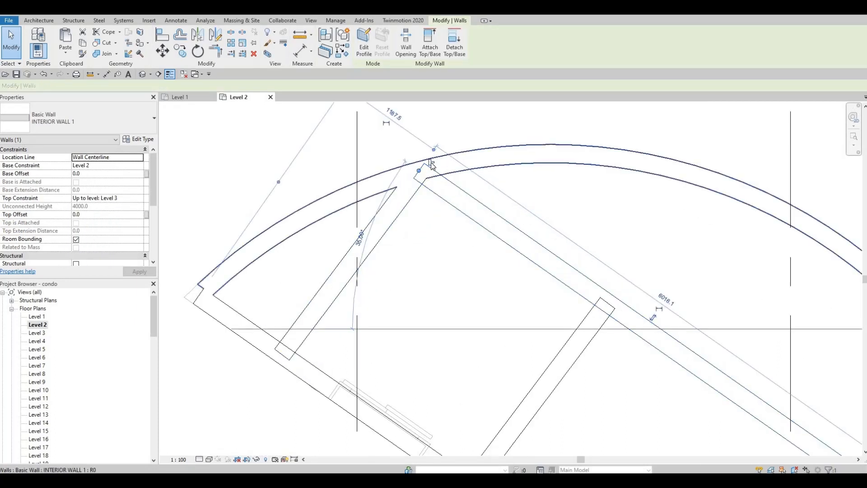
- Extend the upper arc's west end to meet the end of the upper block's corridor-side wall, forming a clean corner
{"action": "middle_click_drag", "start_coordinate": [219, 297], "coordinate": [300, 260]}
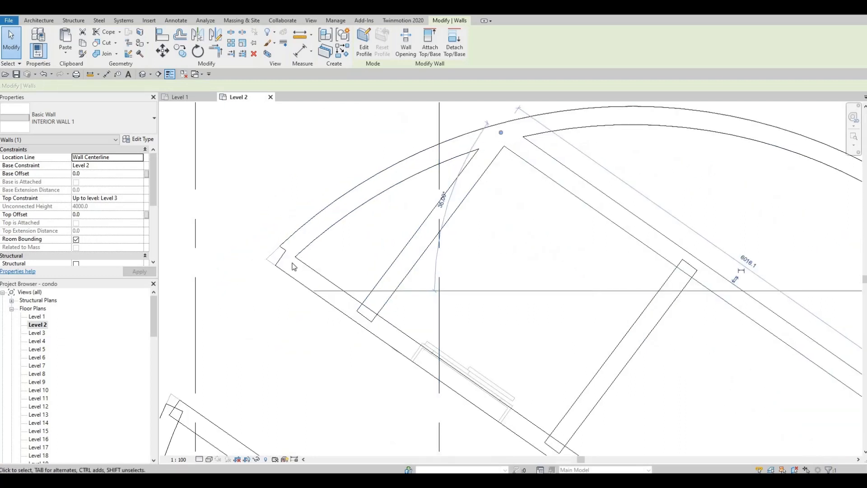
{"action": "left_click", "coordinate": [293, 267]}
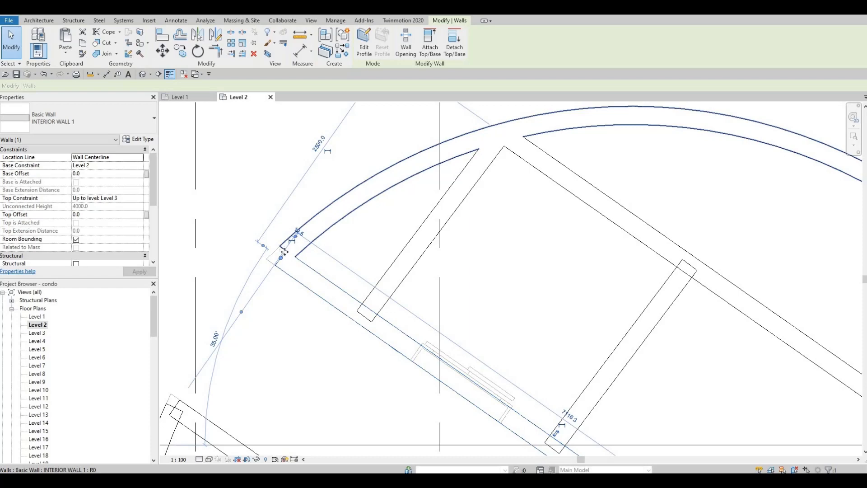
{"action": "left_click", "coordinate": [284, 252]}
{"action": "left_click_drag", "start_coordinate": [279, 262], "coordinate": [281, 261]}
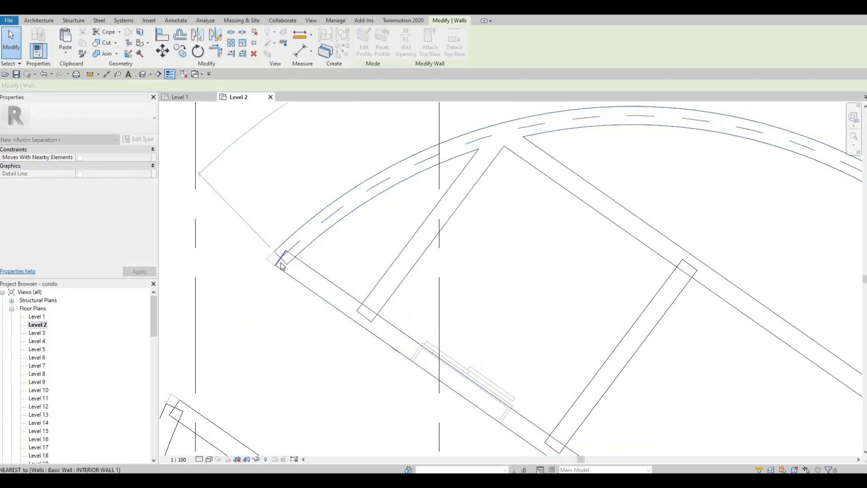
- Allow joins at the lower end of the upper block's west partition and at both ends of its middle partition
{"action": "scroll", "coordinate": [321, 248], "scroll_direction": "down", "scroll_amount": 2}
{"action": "middle_click_drag", "start_coordinate": [359, 290], "coordinate": [327, 239]}
{"action": "left_click", "coordinate": [326, 239]}
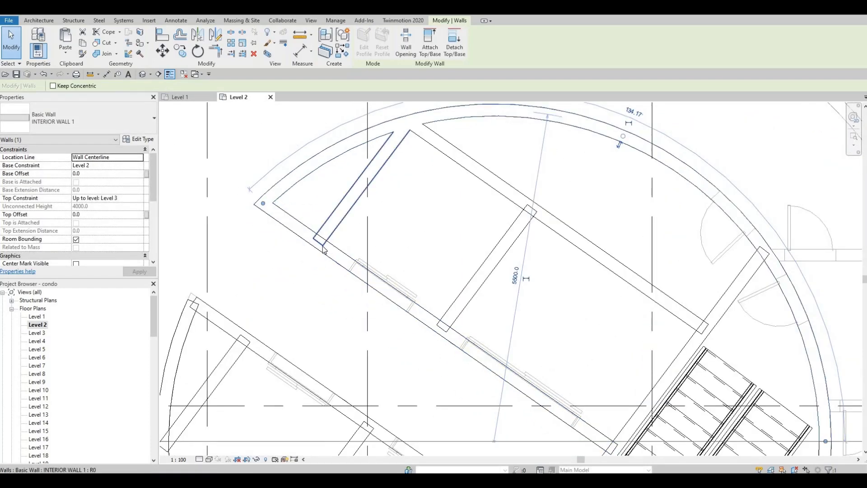
{"action": "left_click", "coordinate": [353, 254]}
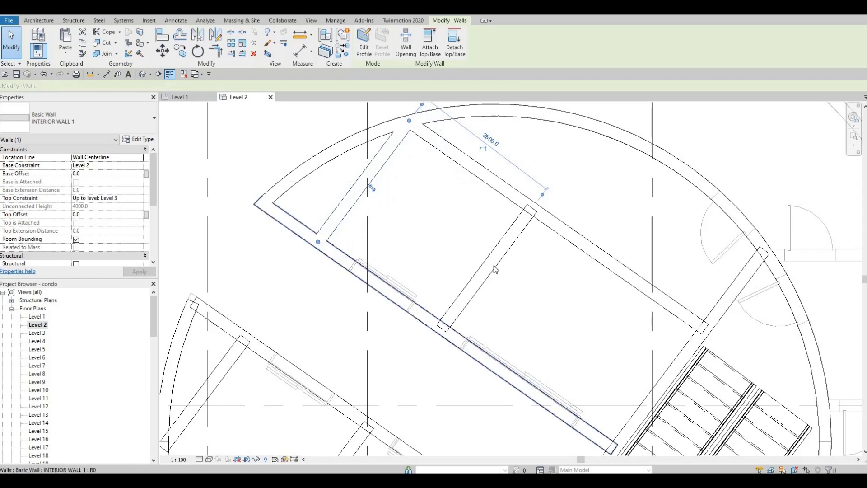
{"action": "left_click", "coordinate": [454, 334]}
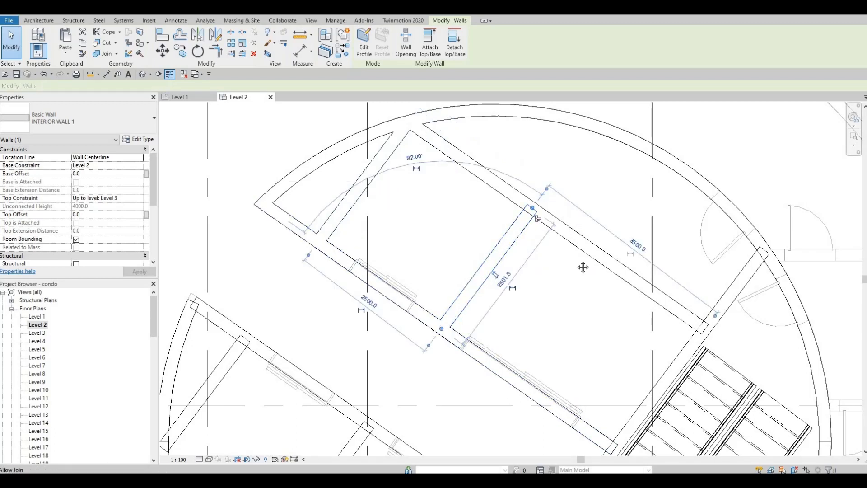
{"action": "left_click", "coordinate": [538, 219]}
- Allow joins at the diagonal wall's northeast end on the arc and where the upper block's two long walls meet the diagonal wall
{"action": "middle_click_drag", "start_coordinate": [738, 289], "coordinate": [579, 201]}
{"action": "left_click", "coordinate": [602, 177]}
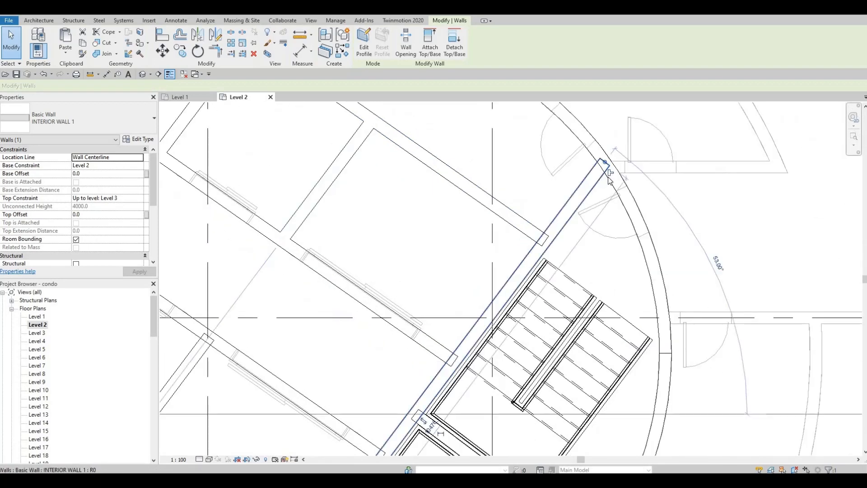
{"action": "left_click", "coordinate": [534, 238]}
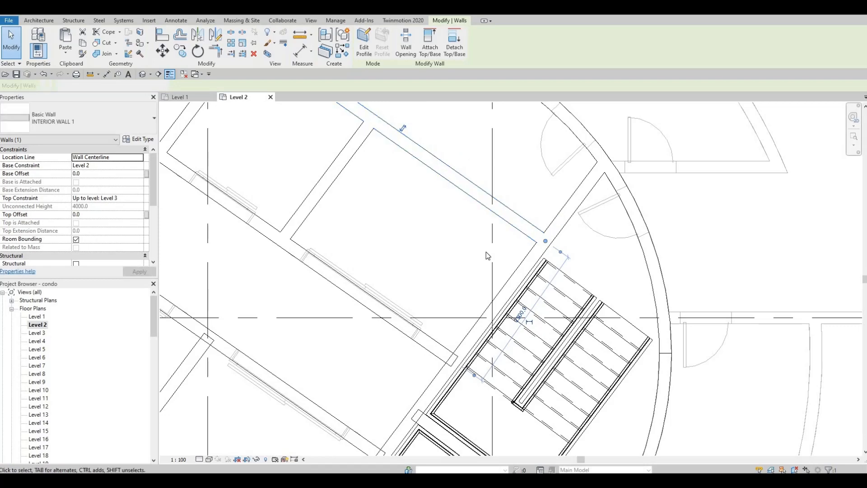
{"action": "middle_click_drag", "start_coordinate": [517, 312], "coordinate": [571, 200]}
{"action": "left_click", "coordinate": [509, 240]}
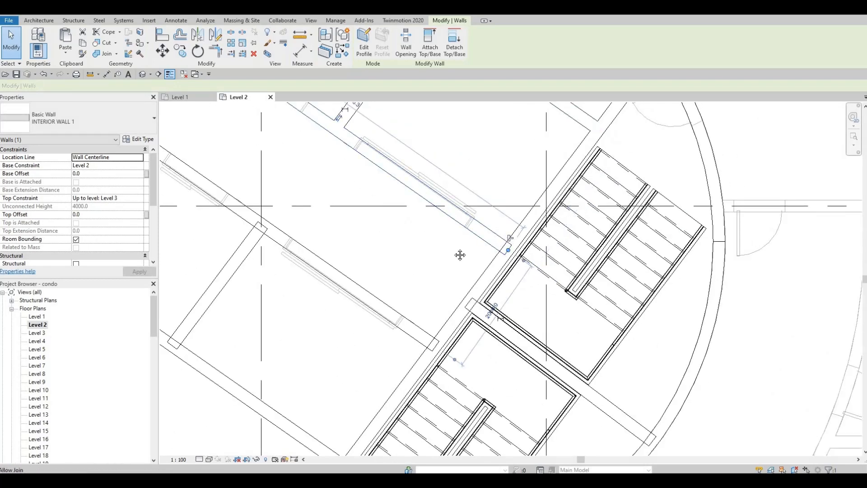
- Allow joins where the wall between the staircases and the lower block's corridor-side wall meet the diagonal wall
{"action": "scroll", "coordinate": [462, 249], "scroll_direction": "down", "scroll_amount": 1}
{"action": "middle_click_drag", "start_coordinate": [425, 306], "coordinate": [506, 231]}
{"action": "scroll", "coordinate": [569, 219], "scroll_direction": "up", "scroll_amount": 2}
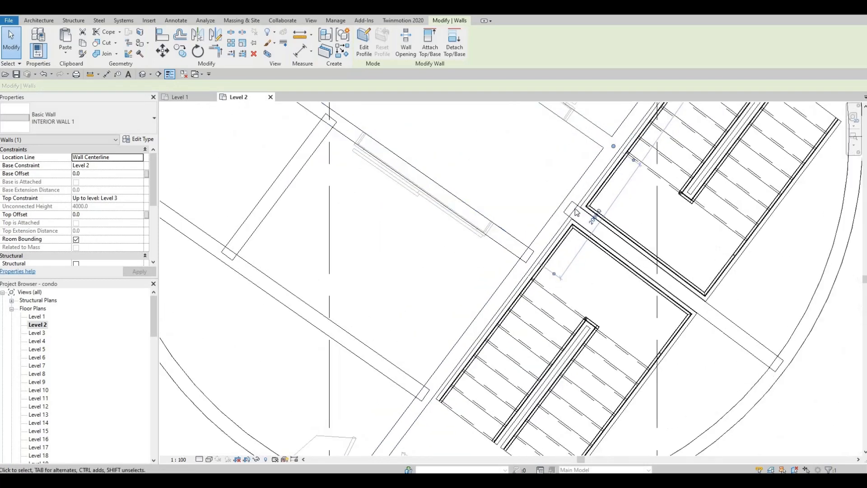
{"action": "left_click", "coordinate": [512, 253]}
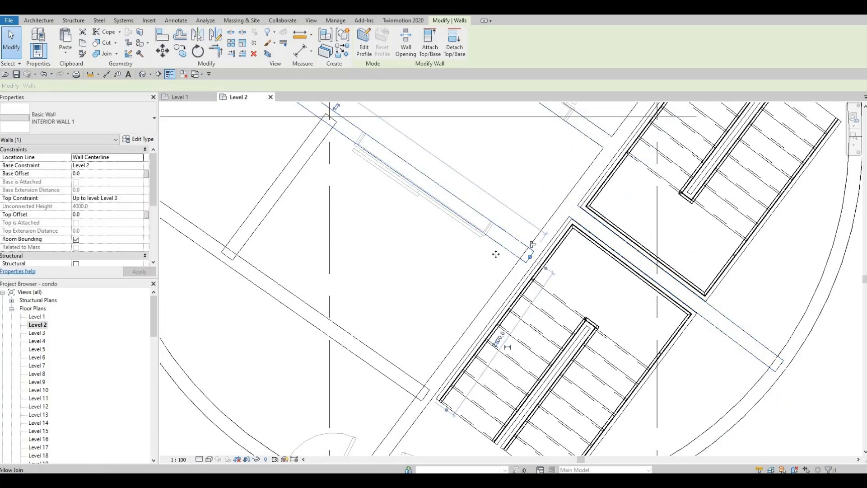
- Allow joins at both ends of the lower block's middle partition
{"action": "middle_click_drag", "start_coordinate": [449, 262], "coordinate": [538, 241]}
{"action": "scroll", "coordinate": [538, 241], "scroll_direction": "down", "scroll_amount": 3}
{"action": "middle_click_drag", "start_coordinate": [443, 213], "coordinate": [447, 235]}
{"action": "scroll", "coordinate": [452, 226], "scroll_direction": "down", "scroll_amount": 1}
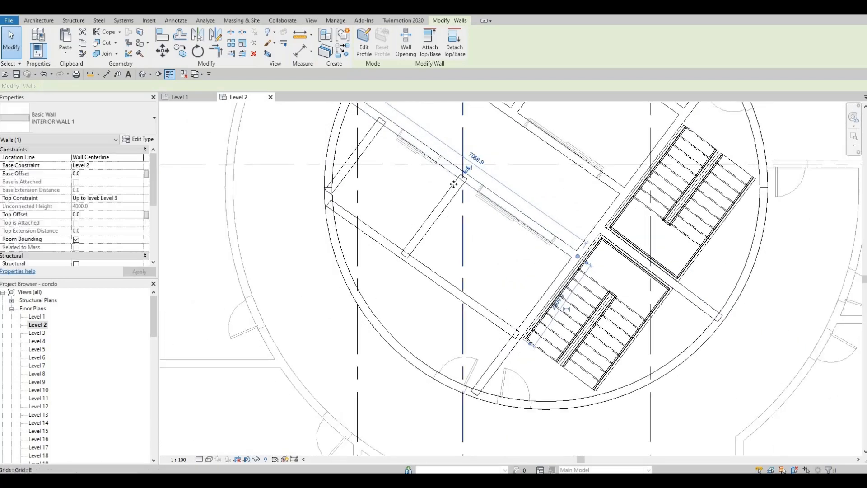
{"action": "scroll", "coordinate": [462, 187], "scroll_direction": "up", "scroll_amount": 1}
{"action": "left_click", "coordinate": [468, 180]}
{"action": "scroll", "coordinate": [468, 179], "scroll_direction": "up", "scroll_amount": 2}
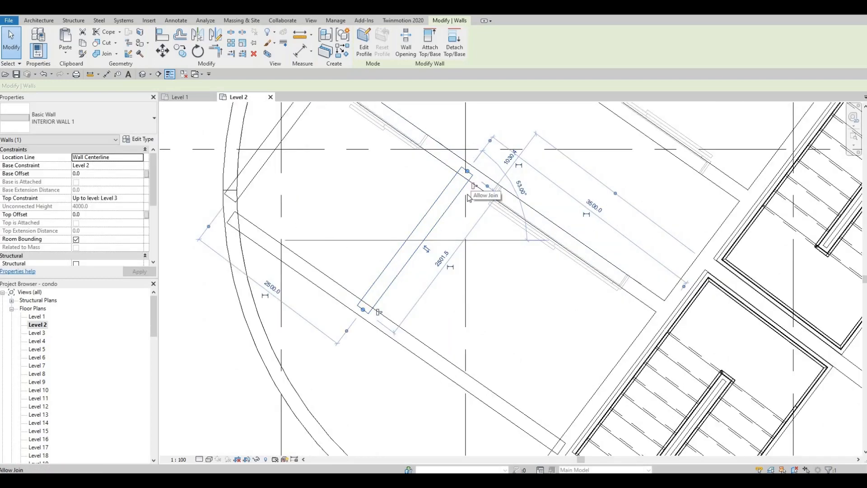
{"action": "middle_click_drag", "start_coordinate": [414, 267], "coordinate": [437, 234]}
{"action": "left_click", "coordinate": [402, 279]}
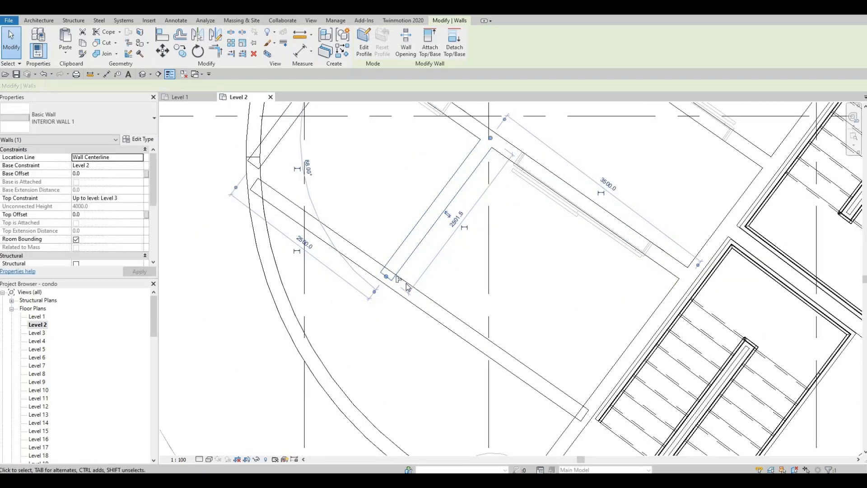
- Allow joins between the lower block's outer long wall and the diagonal wall, and between the diagonal wall's southwest end and the arc
{"action": "middle_click_drag", "start_coordinate": [523, 362], "coordinate": [542, 214]}
{"action": "scroll", "coordinate": [541, 214], "scroll_direction": "down", "scroll_amount": 3}
{"action": "scroll", "coordinate": [576, 258], "scroll_direction": "up", "scroll_amount": 1}
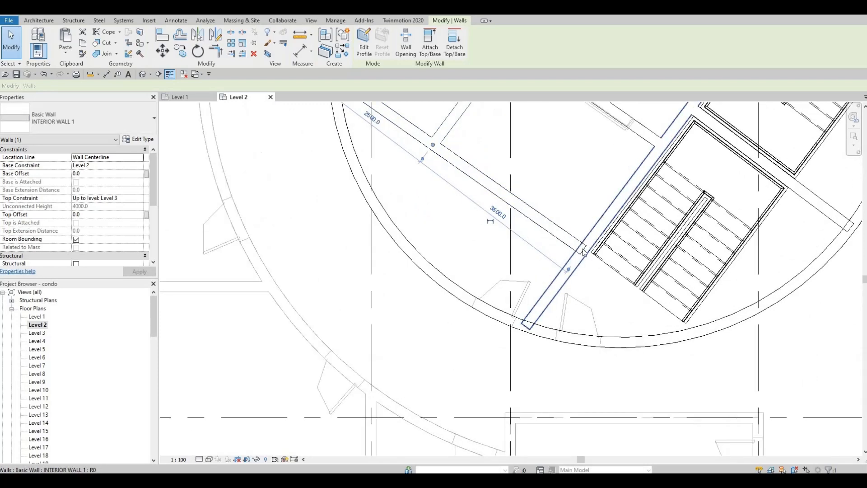
{"action": "left_click", "coordinate": [583, 244]}
{"action": "middle_click_drag", "start_coordinate": [551, 263], "coordinate": [561, 214]}
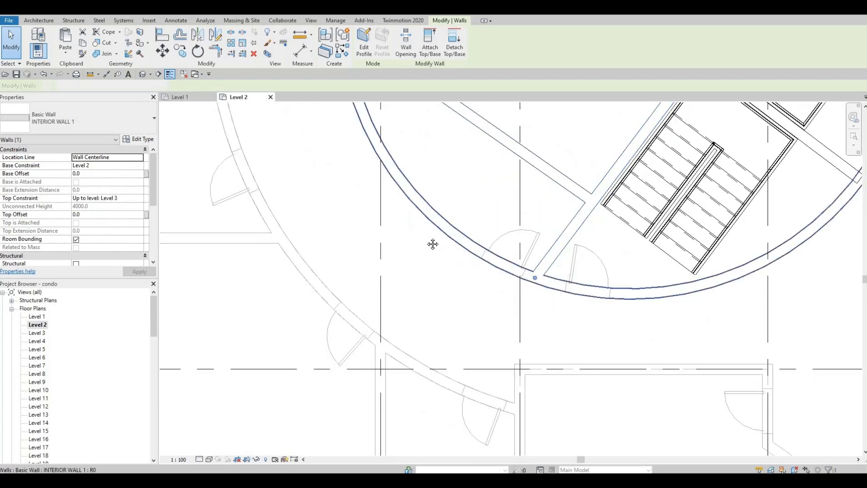
- Allow the join between the northwest end of the lower block's outer long wall and the arc
{"action": "scroll", "coordinate": [429, 259], "scroll_direction": "down", "scroll_amount": 1}
{"action": "middle_click_drag", "start_coordinate": [375, 139], "coordinate": [411, 273]}
{"action": "scroll", "coordinate": [422, 237], "scroll_direction": "up", "scroll_amount": 2}
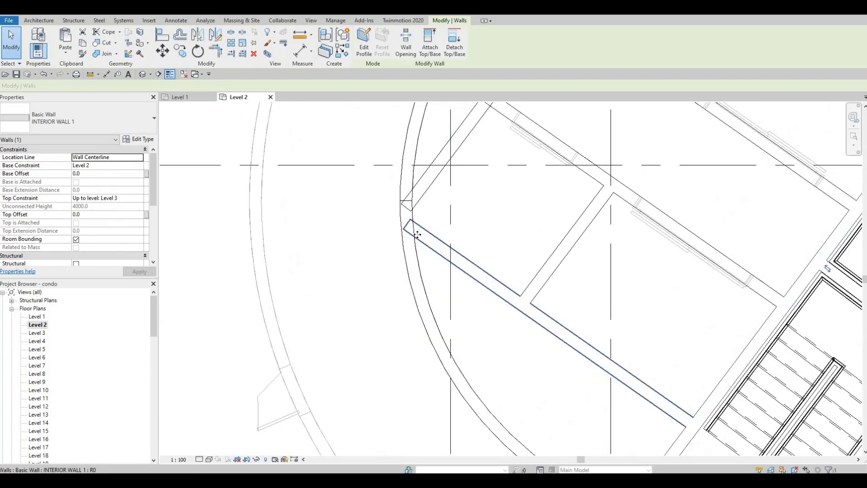
{"action": "left_click", "coordinate": [416, 207]}
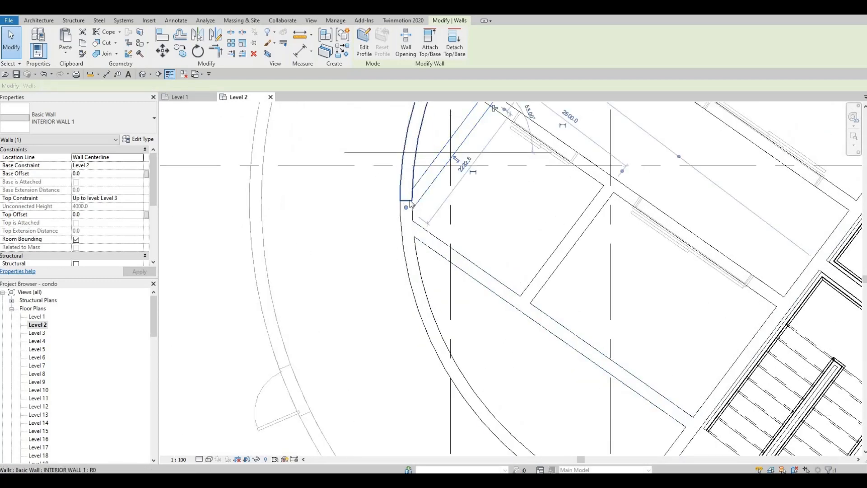
- Try to join the short slanted wall and the upper arc segment where their lower ends meet
{"action": "left_click_drag", "start_coordinate": [411, 204], "coordinate": [418, 198]}
{"action": "key", "text": "Escape"}
{"action": "key", "text": "Escape"}
{"action": "middle_click_drag", "start_coordinate": [422, 185], "coordinate": [413, 245]}
{"action": "left_click", "coordinate": [398, 265]}
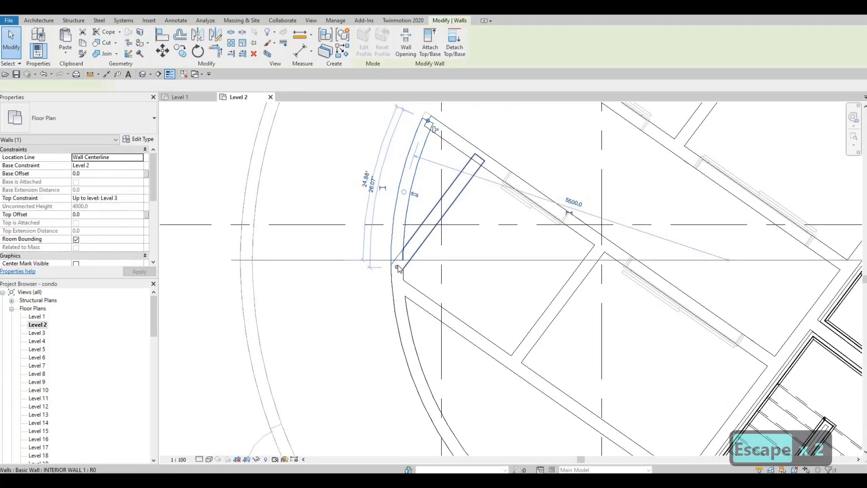
{"action": "left_click_drag", "start_coordinate": [398, 266], "coordinate": [397, 266]}
{"action": "middle_click_drag", "start_coordinate": [452, 214], "coordinate": [452, 271]}
{"action": "key", "text": "Escape"}
{"action": "scroll", "coordinate": [455, 270], "scroll_direction": "up", "scroll_amount": 1}
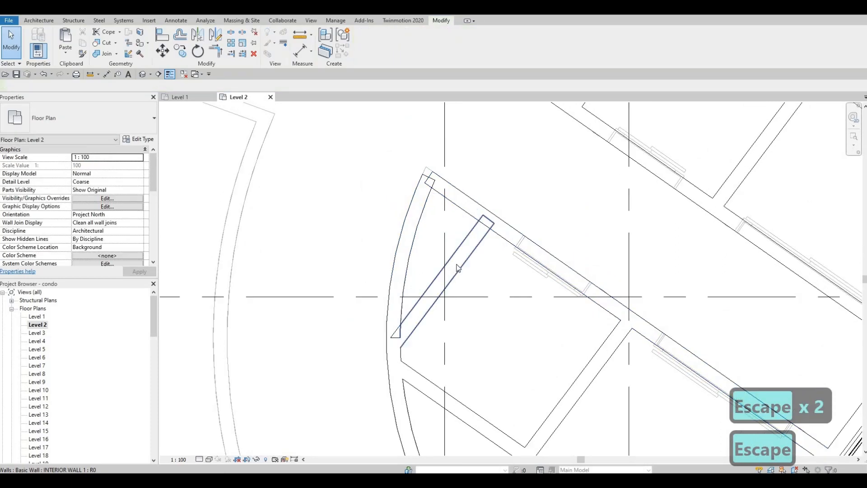
{"action": "left_click", "coordinate": [409, 320]}
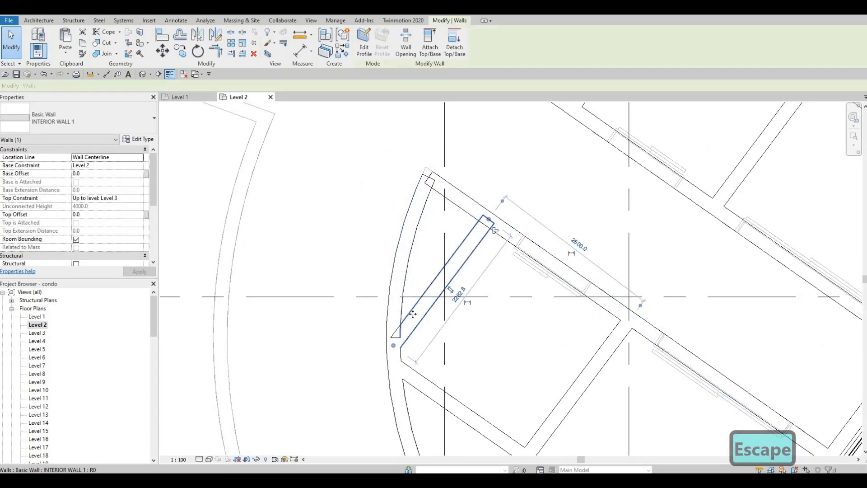
{"action": "key", "text": "Escape"}
{"action": "key", "text": "Escape"}
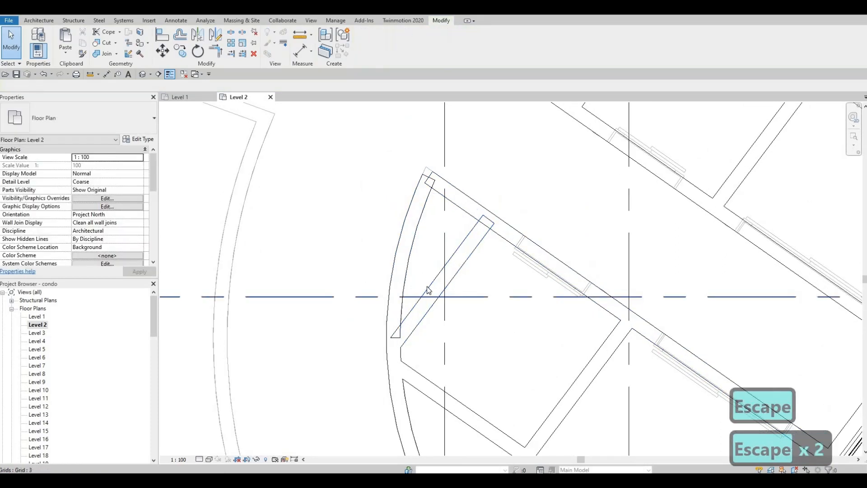
- Reattach the short slanted wall's lower end to the arc and allow the join at its upper end on the corridor-side wall
{"action": "left_click", "coordinate": [396, 345]}
{"action": "mouse_move", "coordinate": [393, 345]}
{"action": "left_mouse_down"}
{"action": "mouse_move", "coordinate": [410, 324]}
{"action": "mouse_move", "coordinate": [400, 338]}
{"action": "left_mouse_up"}
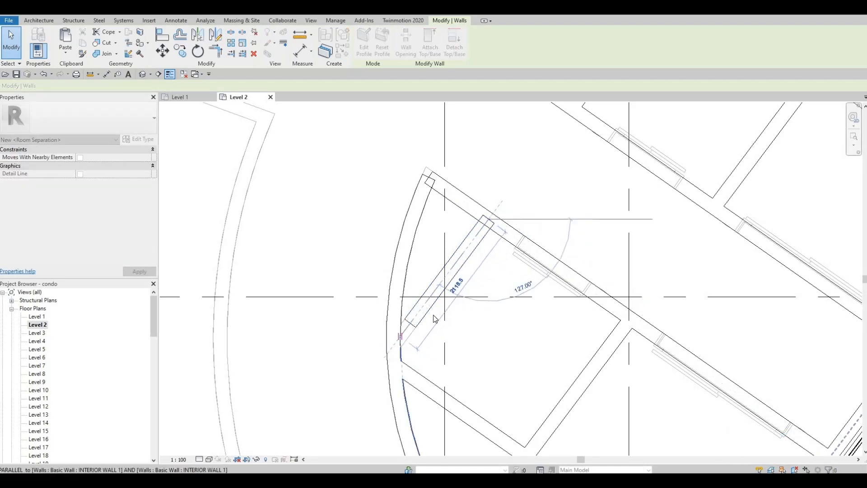
{"action": "key", "text": "Escape"}
{"action": "middle_click_drag", "start_coordinate": [443, 231], "coordinate": [464, 295]}
{"action": "key", "text": "Escape"}
{"action": "left_click", "coordinate": [481, 305]}
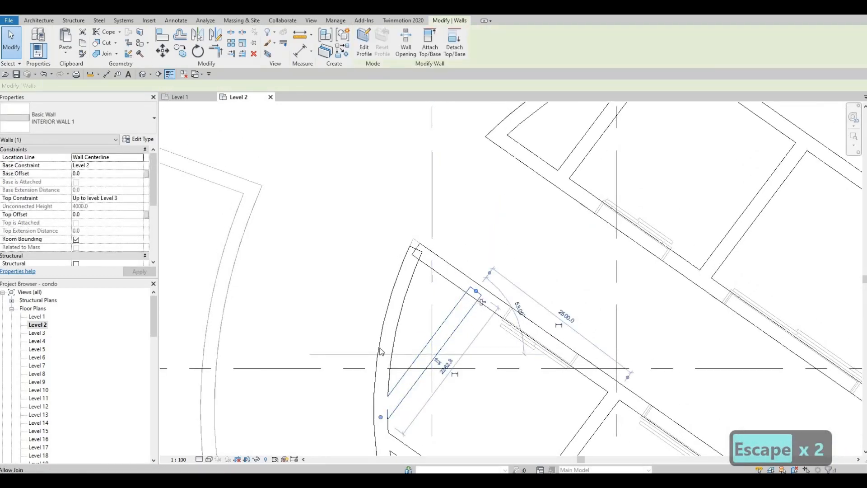
{"action": "key", "text": "Escape"}
{"action": "middle_click_drag", "start_coordinate": [384, 410], "coordinate": [399, 356]}
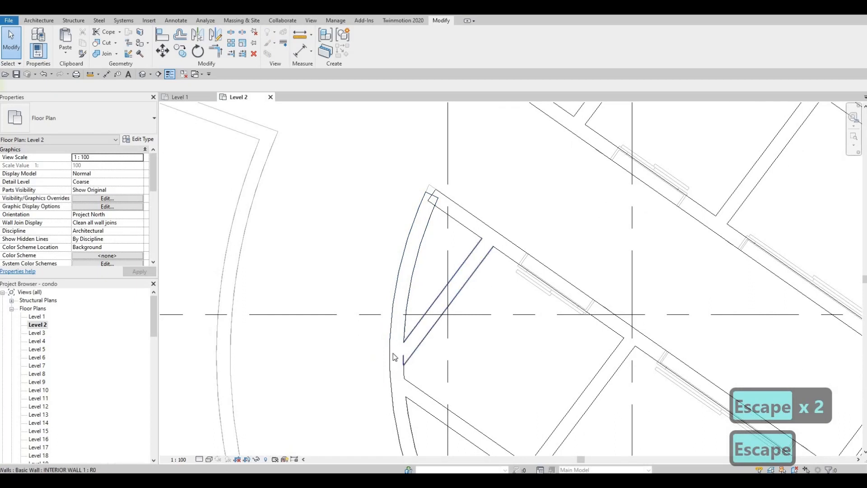
- Delete the upper arc segment and the short slanted wall, and extend the lower block's corridor-side wall northwest to the arc line, unjoining the elements
{"action": "left_click", "coordinate": [393, 342]}
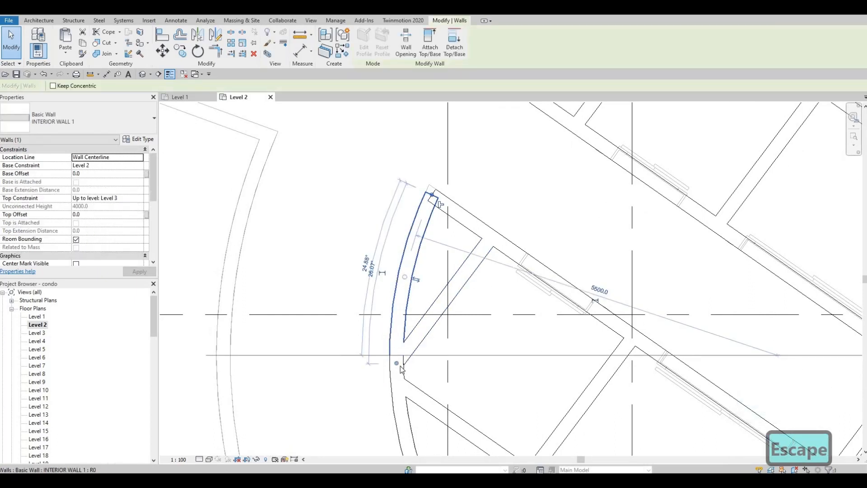
{"action": "key", "text": "Delete"}
{"action": "left_click_drag", "start_coordinate": [395, 355], "coordinate": [432, 195]}
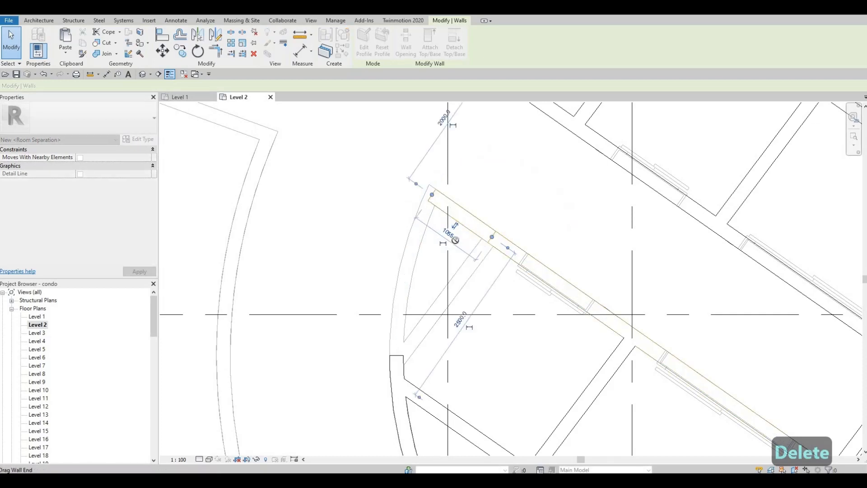
{"action": "left_click", "coordinate": [704, 464]}
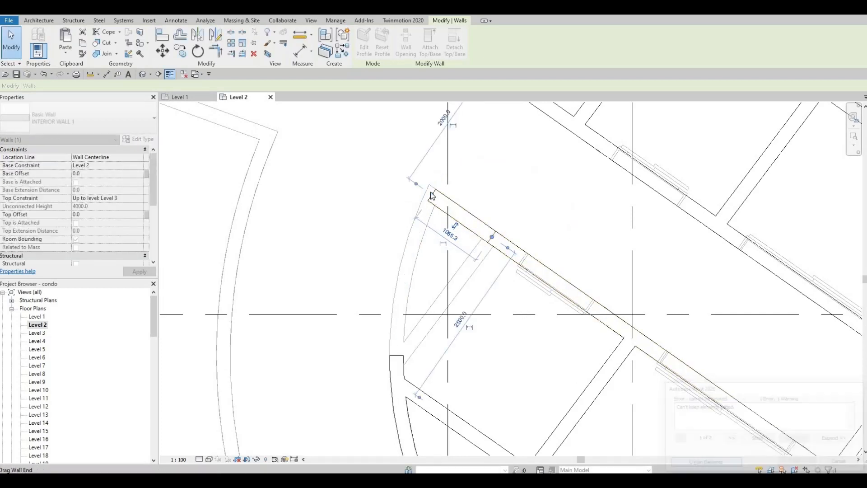
{"action": "key", "text": "Escape"}
{"action": "key", "text": "Escape"}
{"action": "left_click", "coordinate": [440, 194]}
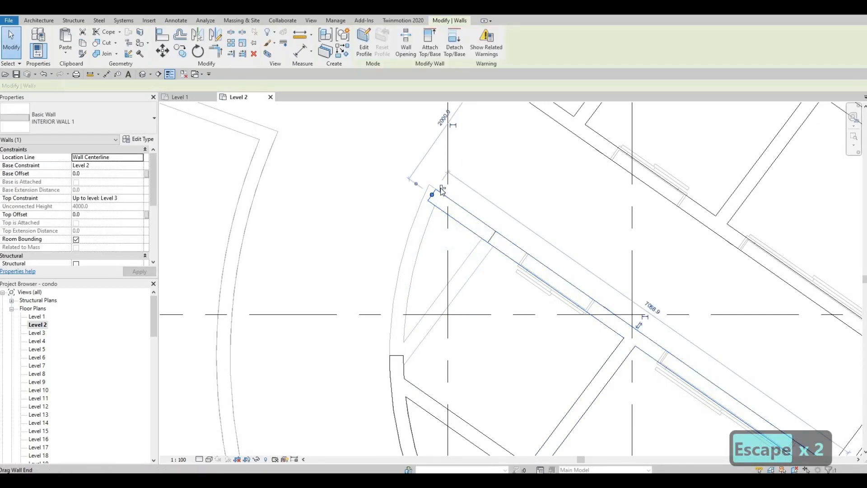
{"action": "key", "text": "Escape"}
- Extend the remaining arc wall north to meet the northwest end of the lower block's corridor-side wall
{"action": "left_click", "coordinate": [399, 339]}
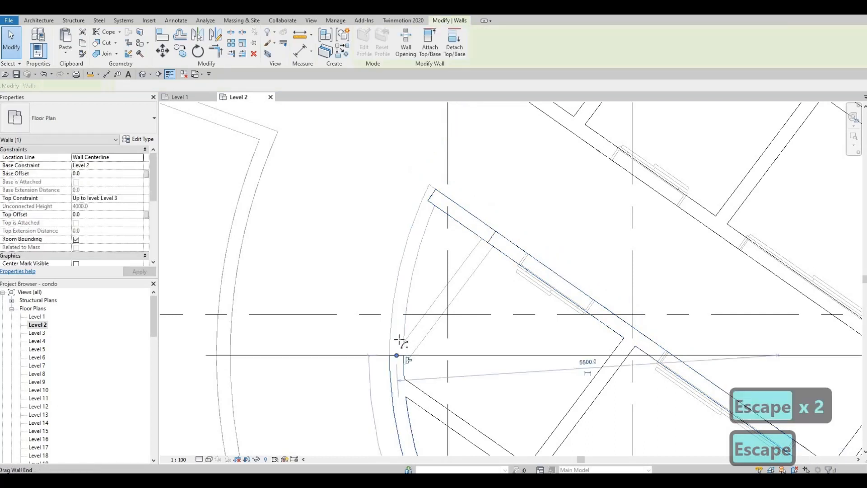
{"action": "left_click_drag", "start_coordinate": [426, 231], "coordinate": [437, 194]}
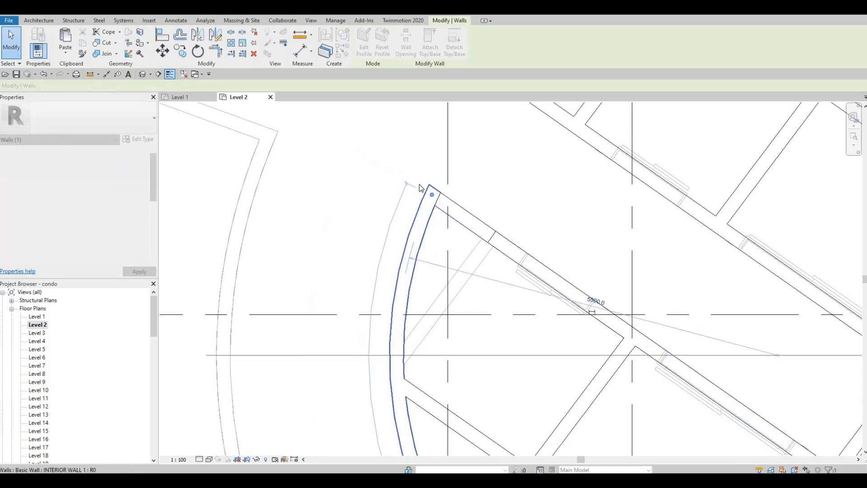
{"action": "key", "text": "Escape"}
{"action": "middle_click_drag", "start_coordinate": [447, 218], "coordinate": [430, 165]}
{"action": "scroll", "coordinate": [430, 166], "scroll_direction": "down", "scroll_amount": 2}
{"action": "left_click", "coordinate": [425, 158]}
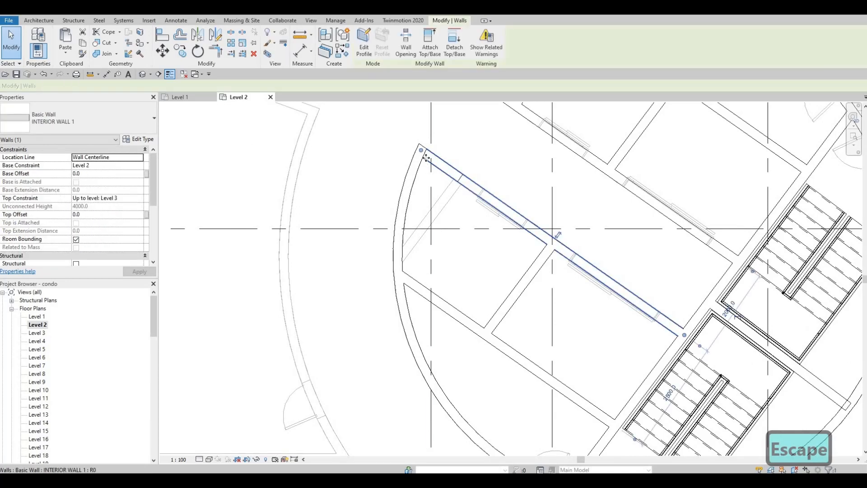
{"action": "scroll", "coordinate": [425, 154], "scroll_direction": "up", "scroll_amount": 2}
{"action": "scroll", "coordinate": [425, 154], "scroll_direction": "up", "scroll_amount": 1}
{"action": "key", "text": "Escape"}
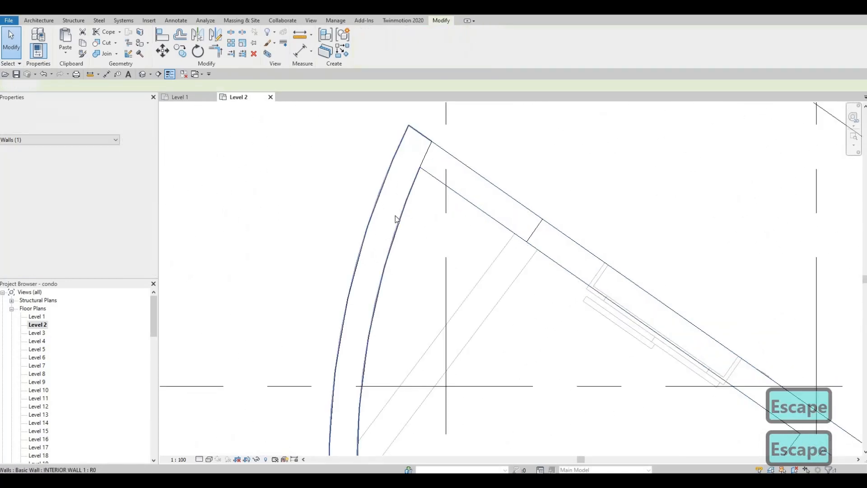
{"action": "key", "text": "Escape"}
- Examine the whole circular core and the surrounding Level 2 plan for walls still to trace
{"action": "scroll", "coordinate": [451, 170], "scroll_direction": "down", "scroll_amount": 4}
{"action": "key", "text": "Escape"}
{"action": "scroll", "coordinate": [493, 270], "scroll_direction": "down", "scroll_amount": 5}
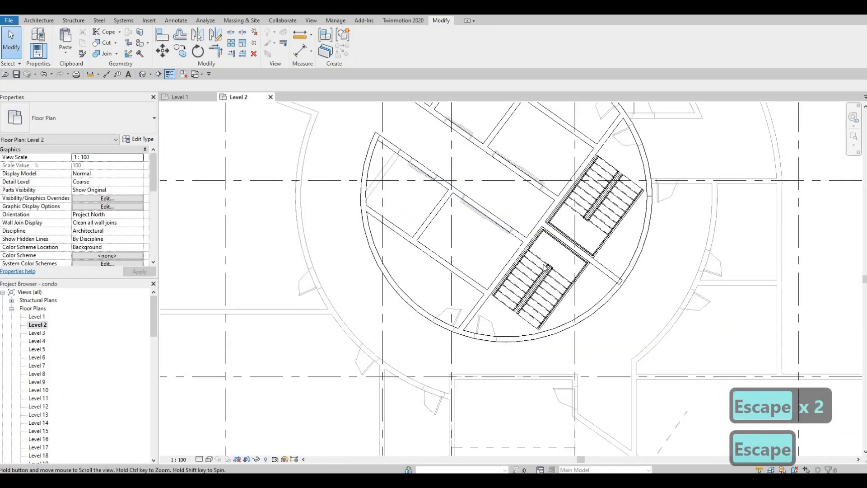
{"action": "middle_click_drag", "start_coordinate": [530, 219], "coordinate": [479, 250]}
{"action": "scroll", "coordinate": [480, 249], "scroll_direction": "up", "scroll_amount": 3}
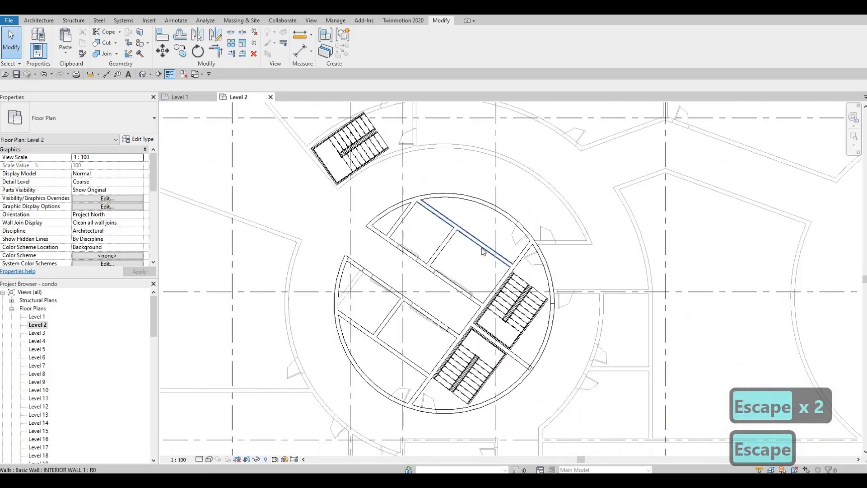
{"action": "scroll", "coordinate": [481, 249], "scroll_direction": "down", "scroll_amount": 2}
{"action": "middle_click_drag", "start_coordinate": [453, 294], "coordinate": [481, 250]}
{"action": "scroll", "coordinate": [482, 250], "scroll_direction": "down", "scroll_amount": 3}
{"action": "middle_click_drag", "start_coordinate": [512, 312], "coordinate": [528, 253]}
{"action": "scroll", "coordinate": [528, 253], "scroll_direction": "down", "scroll_amount": 1}
{"action": "middle_click_drag", "start_coordinate": [620, 273], "coordinate": [556, 274]}
{"action": "middle_click_drag", "start_coordinate": [500, 215], "coordinate": [474, 249]}
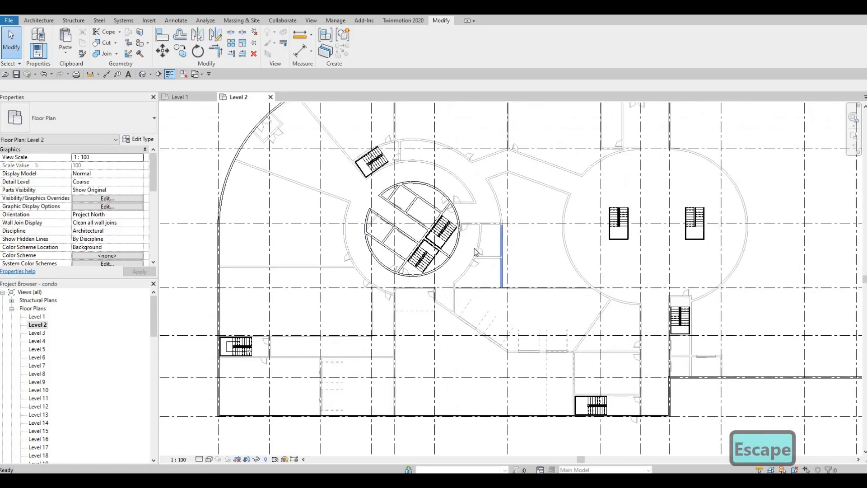
- Trace the northwest arc of the large rounded area around the twin staircases as an INTERIOR WALL 1 wall picked from the underlay centerline
{"action": "middle_click_drag", "start_coordinate": [609, 194], "coordinate": [498, 184]}
{"action": "scroll", "coordinate": [447, 253], "scroll_direction": "down", "scroll_amount": 1}
{"action": "scroll", "coordinate": [498, 182], "scroll_direction": "up", "scroll_amount": 3}
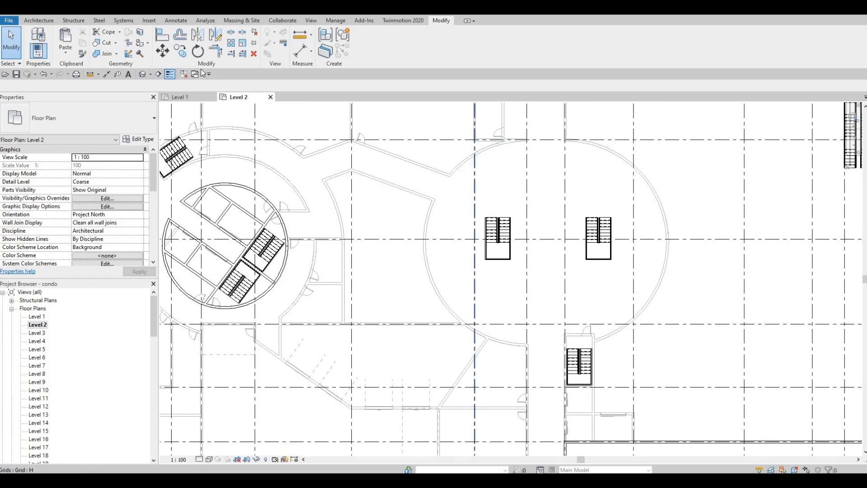
{"action": "left_click", "coordinate": [415, 163]}
{"action": "key", "text": "c"}
{"action": "key", "text": "s"}
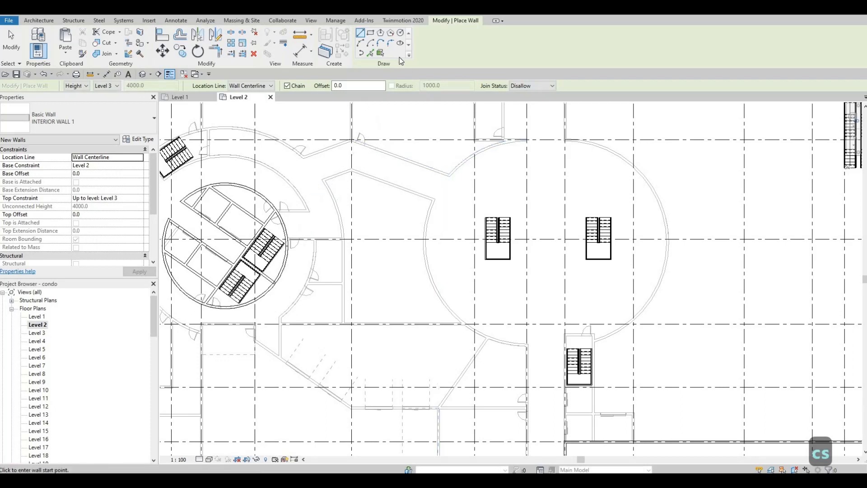
{"action": "key", "text": "p"}
{"action": "key", "text": "l"}
{"action": "scroll", "coordinate": [485, 157], "scroll_direction": "up", "scroll_amount": 2}
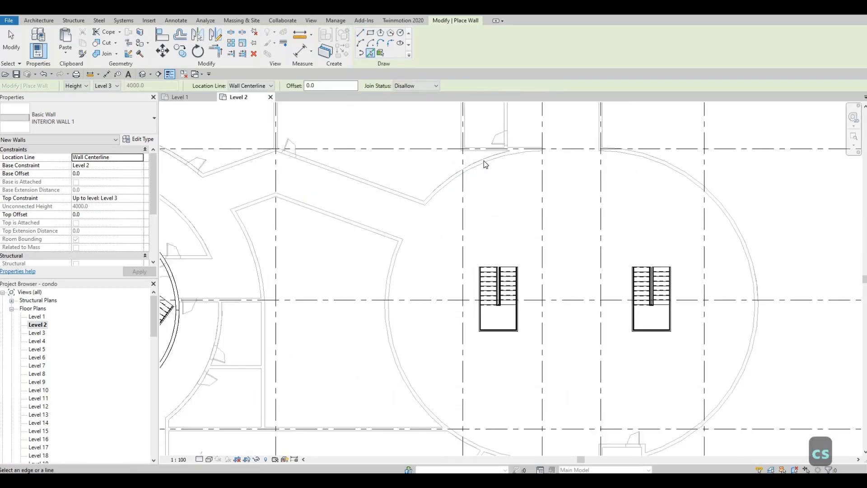
{"action": "scroll", "coordinate": [483, 164], "scroll_direction": "up", "scroll_amount": 4}
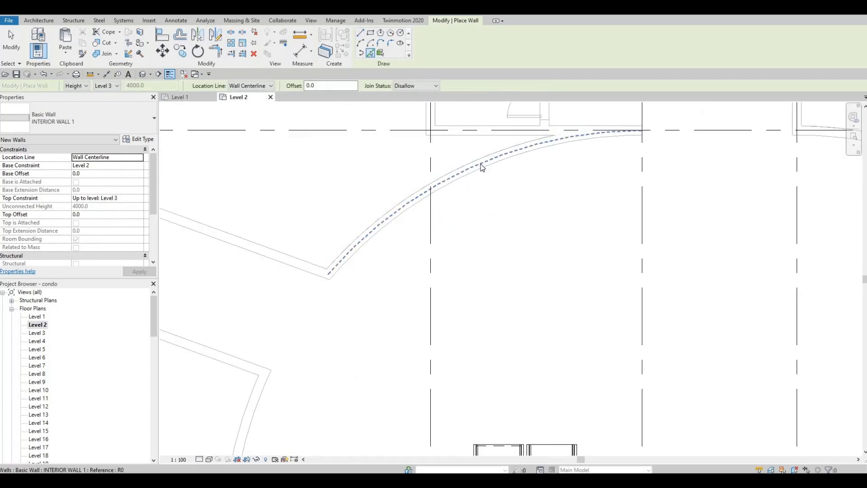
{"action": "left_click", "coordinate": [538, 171]}
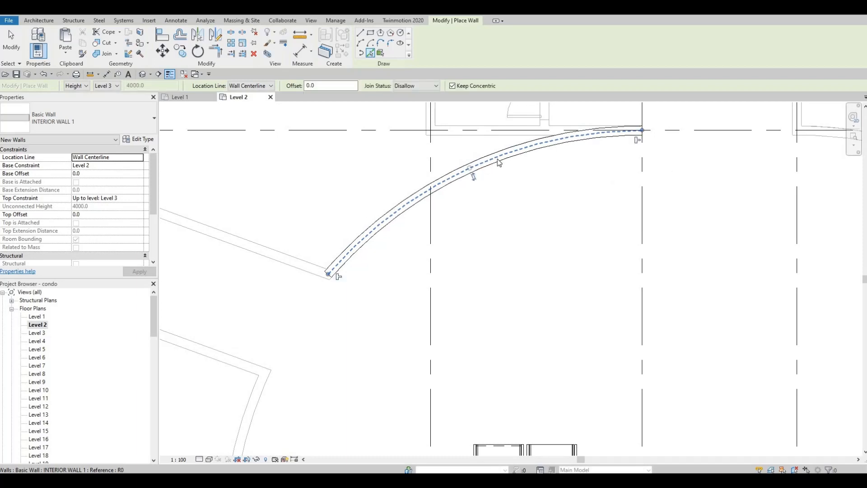
- Create the long east arc wall of the large rounded area from its underlay centerline
{"action": "scroll", "coordinate": [611, 163], "scroll_direction": "down", "scroll_amount": 3}
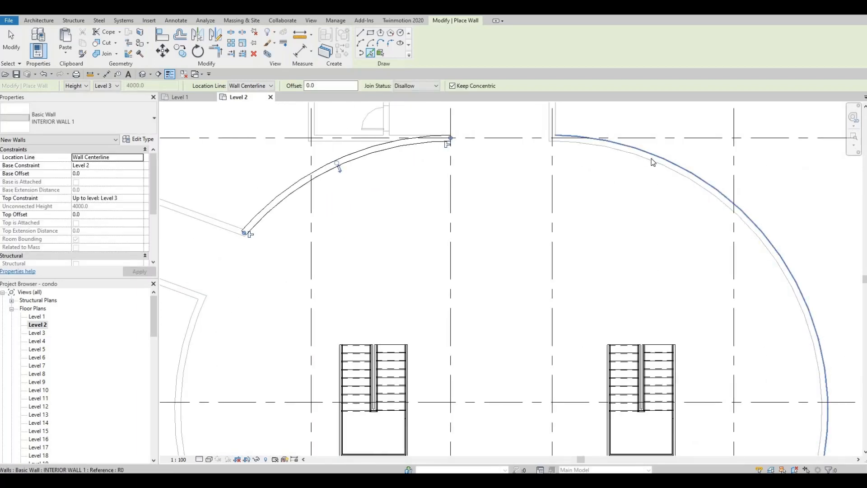
{"action": "scroll", "coordinate": [652, 163], "scroll_direction": "up", "scroll_amount": 2}
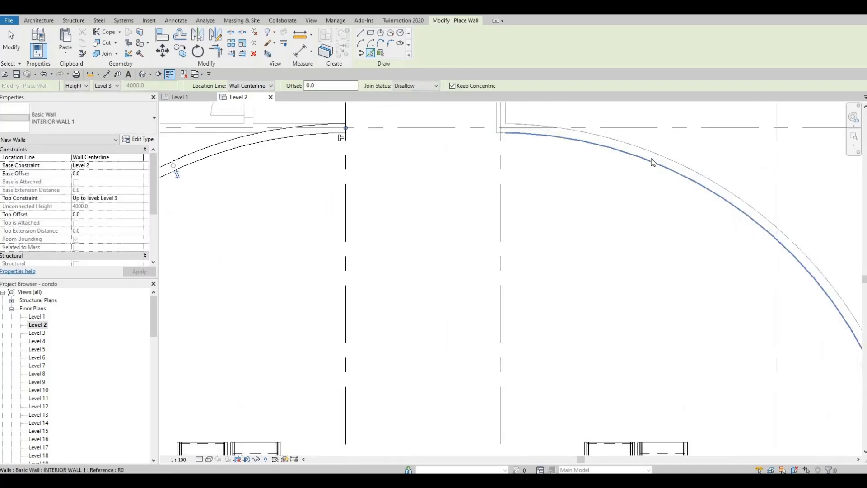
{"action": "left_click", "coordinate": [601, 138]}
{"action": "scroll", "coordinate": [602, 136], "scroll_direction": "down", "scroll_amount": 3}
{"action": "middle_click_drag", "start_coordinate": [602, 185], "coordinate": [568, 84]}
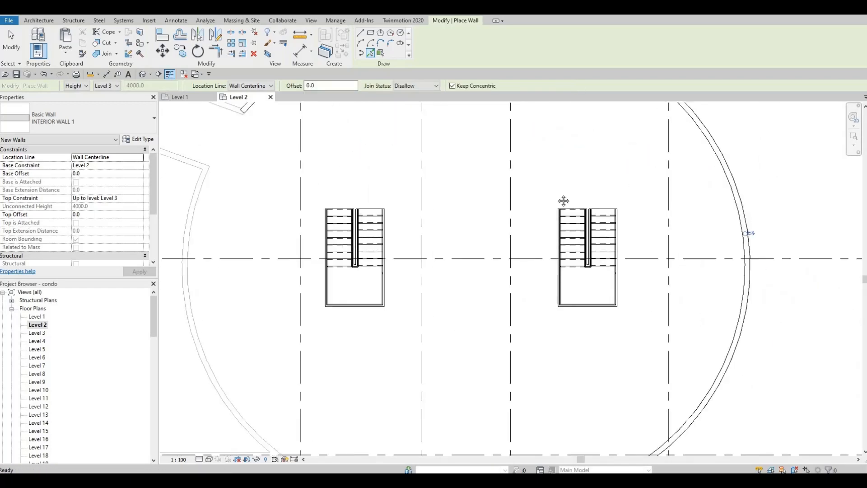
{"action": "scroll", "coordinate": [557, 221], "scroll_direction": "down", "scroll_amount": 5}
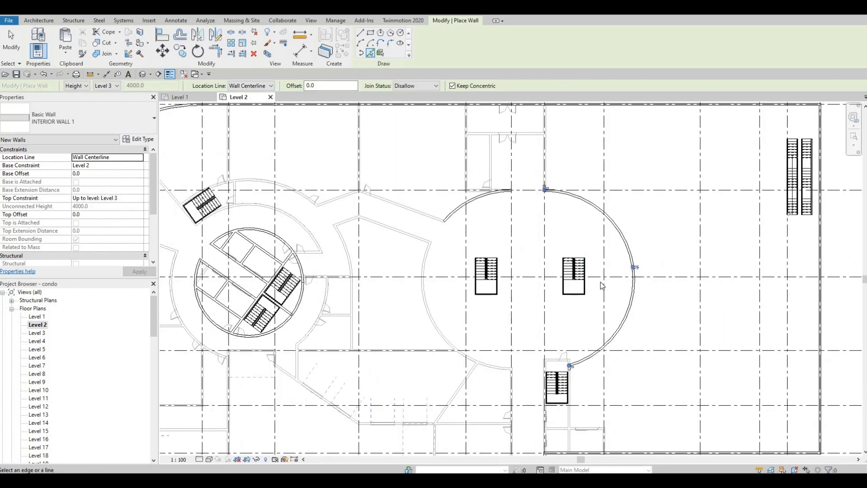
- Create the southwest arc wall of the large rounded area from its underlay centerline
{"action": "scroll", "coordinate": [534, 248], "scroll_direction": "down", "scroll_amount": 3}
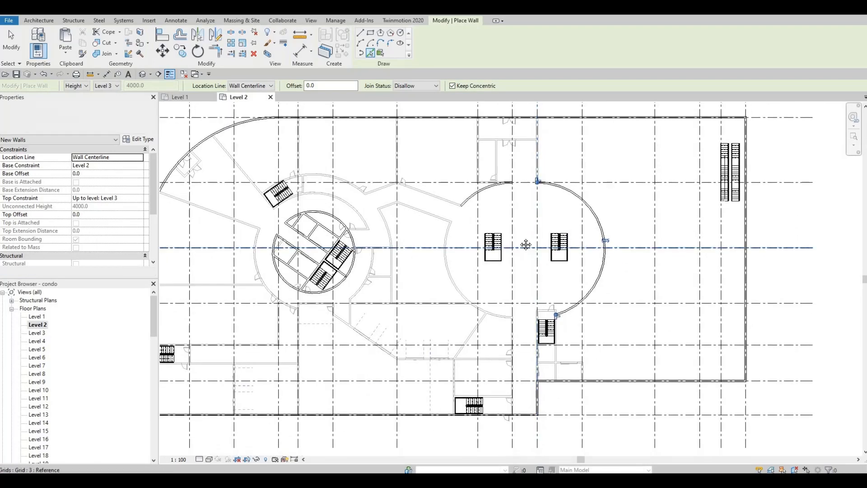
{"action": "middle_click_drag", "start_coordinate": [525, 240], "coordinate": [525, 230]}
{"action": "scroll", "coordinate": [501, 156], "scroll_direction": "up", "scroll_amount": 2}
{"action": "middle_click_drag", "start_coordinate": [542, 194], "coordinate": [543, 135]}
{"action": "scroll", "coordinate": [543, 135], "scroll_direction": "down", "scroll_amount": 2}
{"action": "middle_click_drag", "start_coordinate": [543, 238], "coordinate": [514, 195]}
{"action": "scroll", "coordinate": [514, 192], "scroll_direction": "up", "scroll_amount": 4}
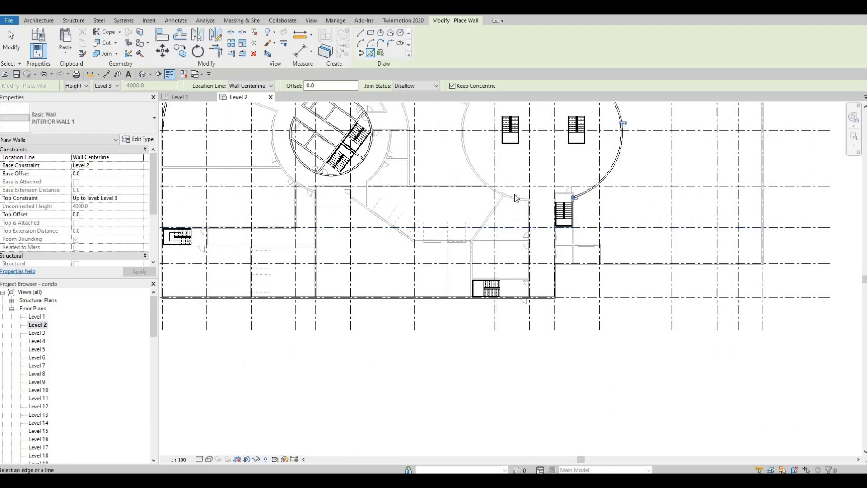
{"action": "scroll", "coordinate": [492, 198], "scroll_direction": "up", "scroll_amount": 2}
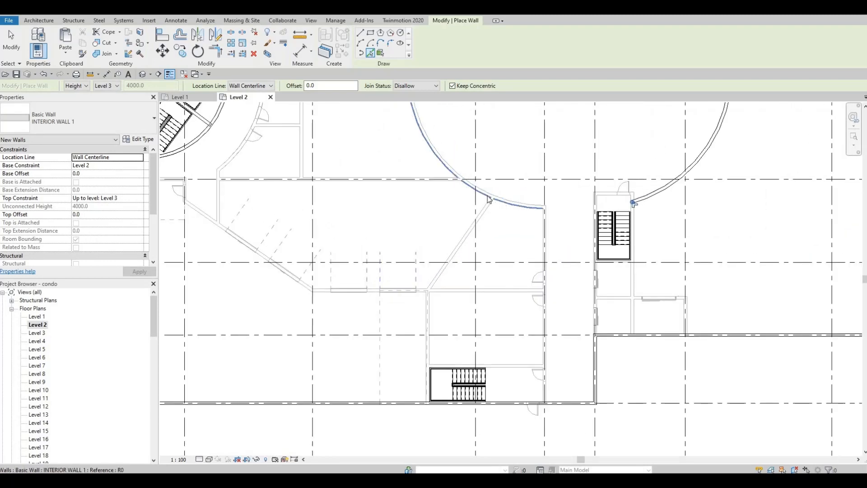
{"action": "scroll", "coordinate": [489, 198], "scroll_direction": "up", "scroll_amount": 3}
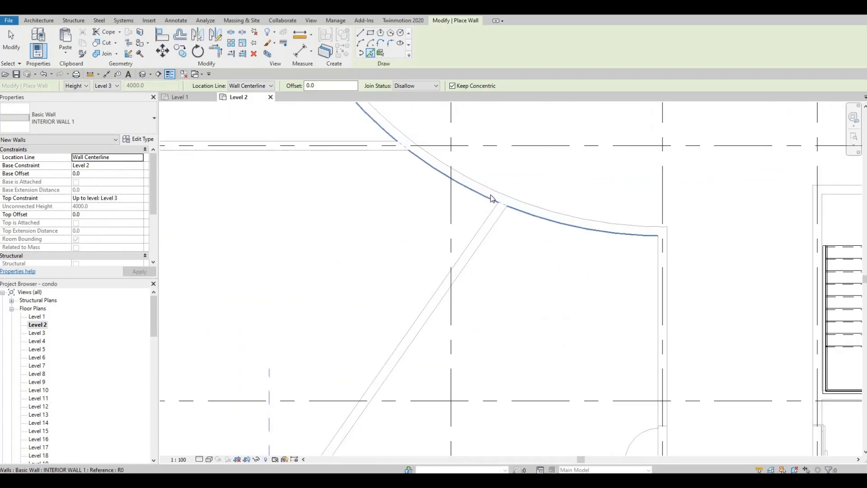
{"action": "scroll", "coordinate": [492, 197], "scroll_direction": "up", "scroll_amount": 2}
{"action": "left_click", "coordinate": [495, 196]}
- Pick another wall along the large rounded area's east arc centerline, and delete the overlapping duplicate
{"action": "scroll", "coordinate": [534, 189], "scroll_direction": "down", "scroll_amount": 5}
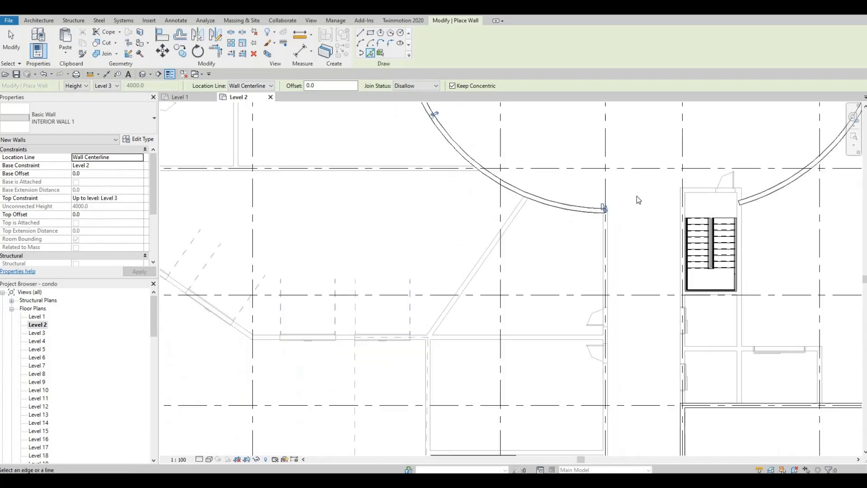
{"action": "middle_click_drag", "start_coordinate": [785, 185], "coordinate": [637, 202]}
{"action": "scroll", "coordinate": [635, 200], "scroll_direction": "up", "scroll_amount": 5}
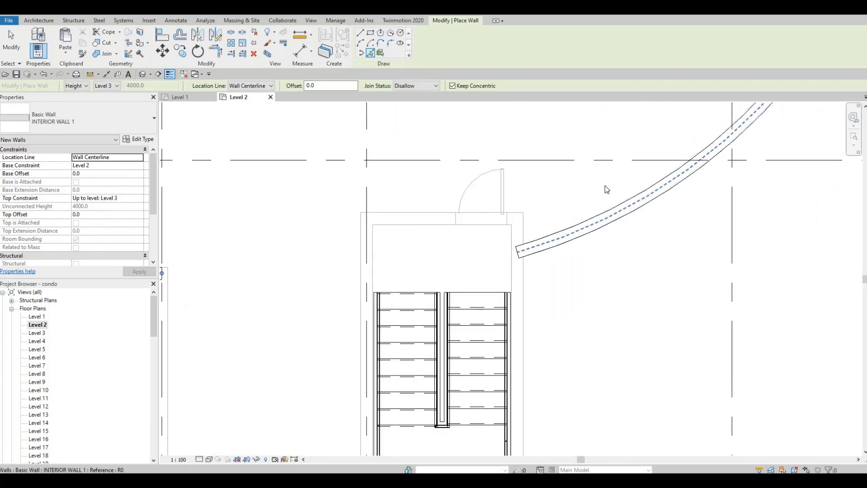
{"action": "left_click", "coordinate": [628, 199]}
{"action": "scroll", "coordinate": [627, 197], "scroll_direction": "down", "scroll_amount": 3}
{"action": "scroll", "coordinate": [606, 180], "scroll_direction": "down", "scroll_amount": 5}
{"action": "middle_click_drag", "start_coordinate": [672, 152], "coordinate": [631, 205]}
{"action": "key", "text": "Escape"}
{"action": "key", "text": "Escape"}
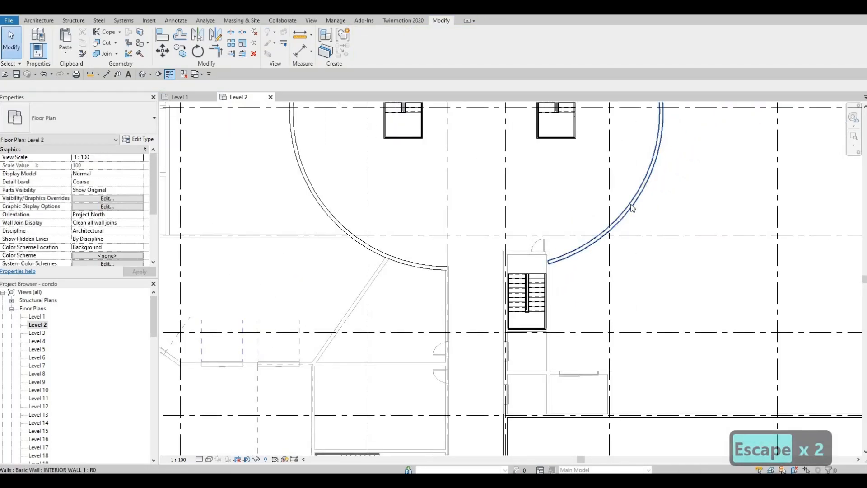
{"action": "left_click", "coordinate": [631, 205]}
{"action": "key", "text": "Delete"}
{"action": "scroll", "coordinate": [488, 294], "scroll_direction": "down", "scroll_amount": 2}
{"action": "key", "text": "Escape"}
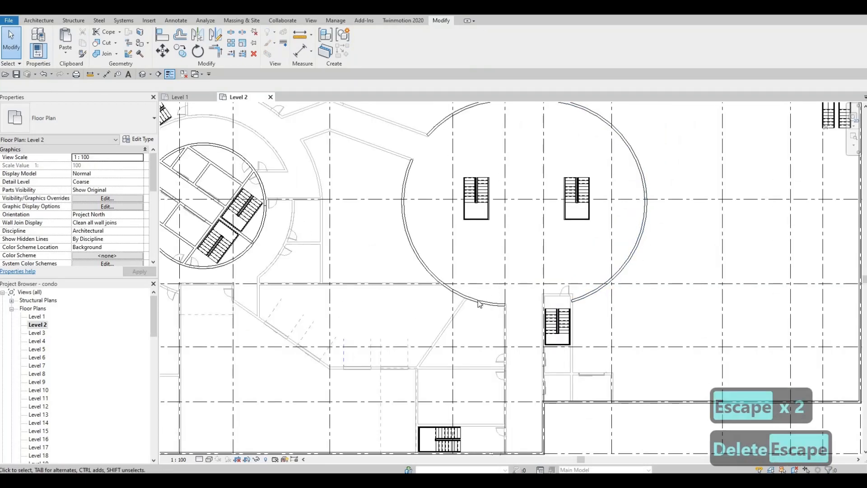
- Examine the Level 2 plan from the large rounded area across to the circular core for underlay walls still to trace
{"action": "middle_click_drag", "start_coordinate": [658, 213], "coordinate": [651, 272]}
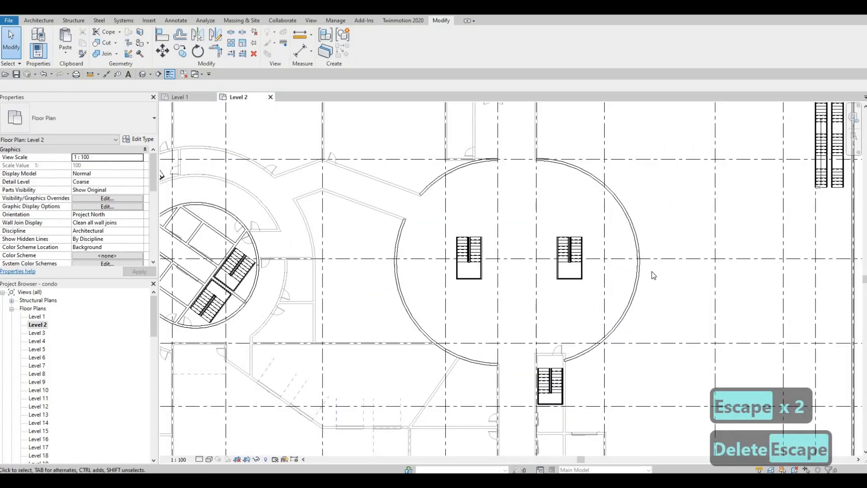
{"action": "scroll", "coordinate": [612, 245], "scroll_direction": "down", "scroll_amount": 3}
{"action": "middle_click_drag", "start_coordinate": [492, 255], "coordinate": [508, 194]}
{"action": "scroll", "coordinate": [526, 241], "scroll_direction": "down", "scroll_amount": 3}
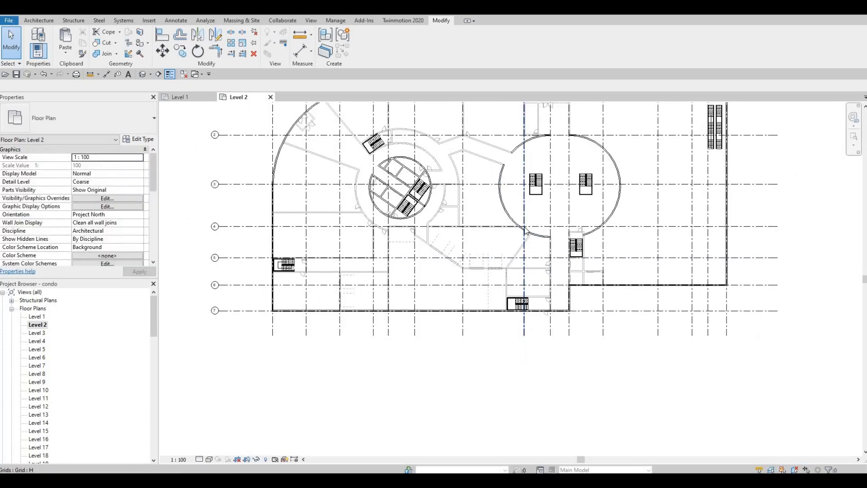
{"action": "middle_click_drag", "start_coordinate": [524, 258], "coordinate": [517, 246]}
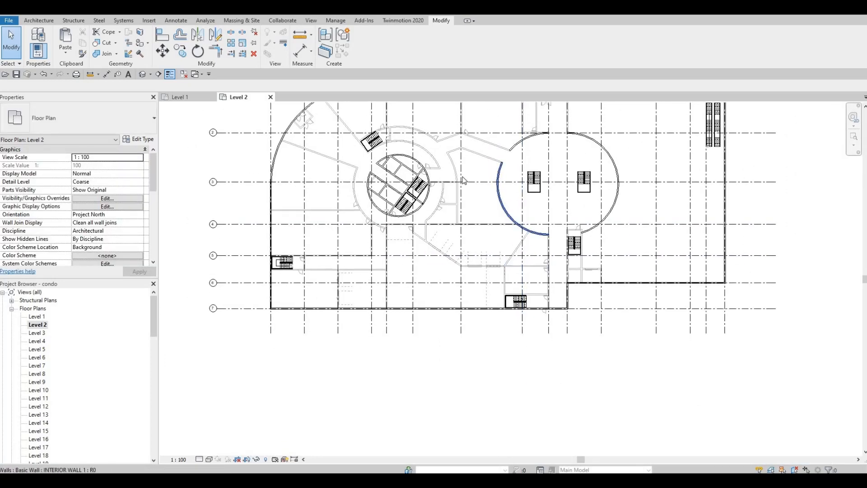
{"action": "middle_click_drag", "start_coordinate": [460, 160], "coordinate": [471, 195]}
{"action": "scroll", "coordinate": [488, 154], "scroll_direction": "up", "scroll_amount": 1}
{"action": "scroll", "coordinate": [587, 150], "scroll_direction": "up", "scroll_amount": 6}
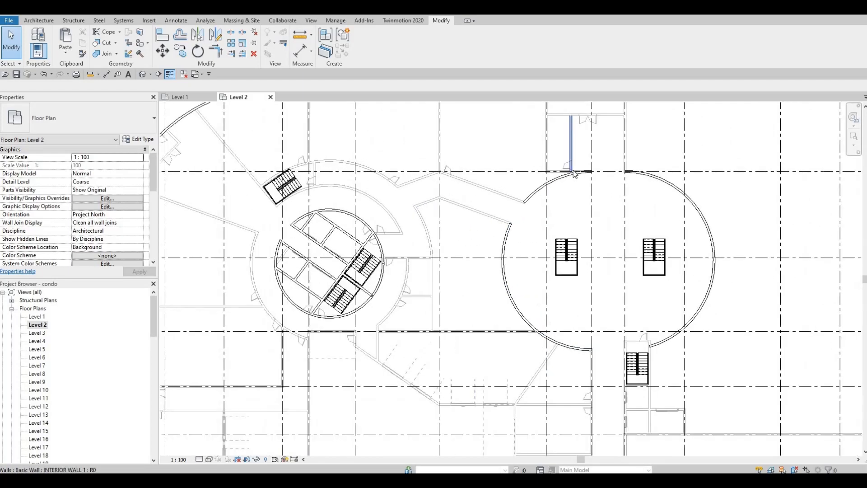
{"action": "middle_click_drag", "start_coordinate": [681, 206], "coordinate": [714, 222]}
{"action": "scroll", "coordinate": [714, 221], "scroll_direction": "down", "scroll_amount": 4}
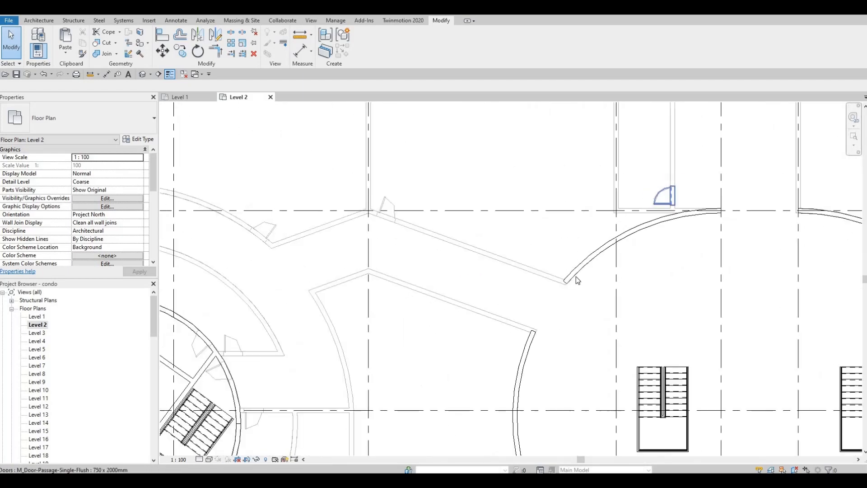
{"action": "middle_click_drag", "start_coordinate": [575, 277], "coordinate": [477, 353]}
{"action": "middle_click_drag", "start_coordinate": [622, 247], "coordinate": [745, 210]}
{"action": "middle_click_drag", "start_coordinate": [380, 238], "coordinate": [560, 214]}
{"action": "scroll", "coordinate": [560, 213], "scroll_direction": "down", "scroll_amount": 1}
{"action": "scroll", "coordinate": [468, 215], "scroll_direction": "up", "scroll_amount": 1}
{"action": "middle_click_drag", "start_coordinate": [468, 215], "coordinate": [660, 169]}
{"action": "scroll", "coordinate": [389, 240], "scroll_direction": "down", "scroll_amount": 1}
{"action": "middle_click_drag", "start_coordinate": [389, 240], "coordinate": [517, 219]}
{"action": "scroll", "coordinate": [517, 219], "scroll_direction": "down", "scroll_amount": 1}
{"action": "key", "text": "Escape"}
{"action": "key", "text": "Escape"}
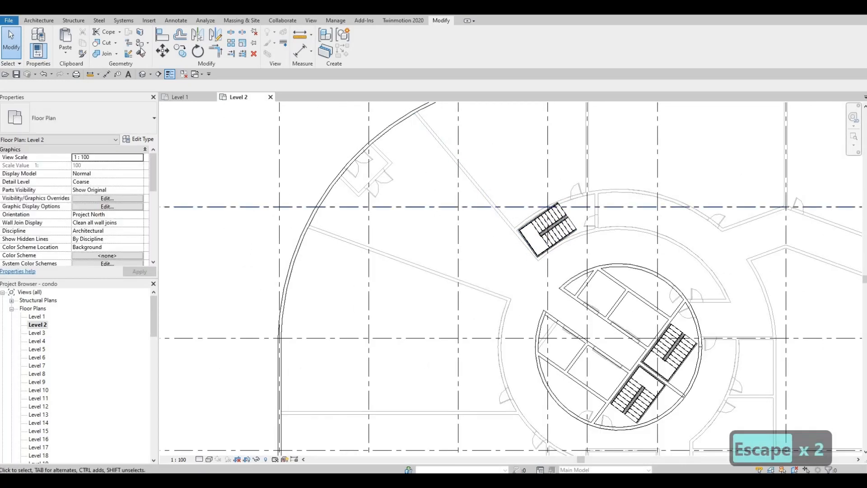
- Draw a straight INTERIOR WALL 1 wall along the diagonal underlay wall, from the curved exterior wall to the northwest staircase's outer corner
{"action": "left_click", "coordinate": [452, 162]}
{"action": "key", "text": "c"}
{"action": "key", "text": "s"}
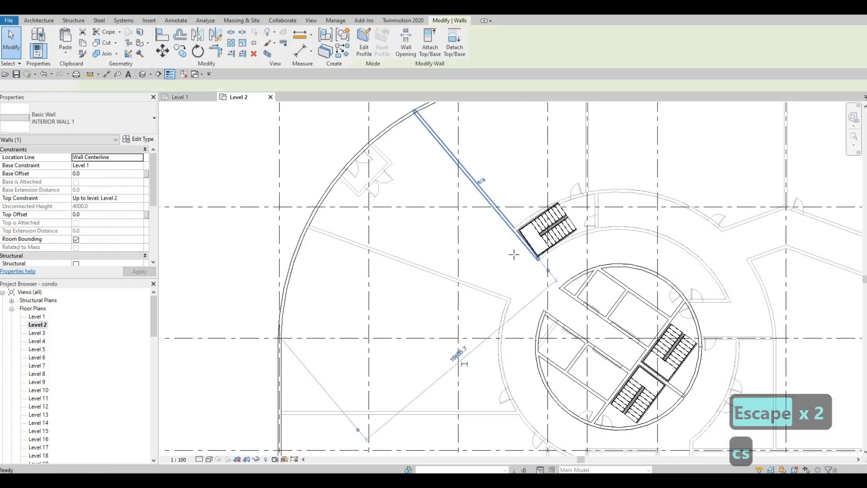
{"action": "scroll", "coordinate": [537, 252], "scroll_direction": "up", "scroll_amount": 3}
{"action": "scroll", "coordinate": [550, 247], "scroll_direction": "up", "scroll_amount": 3}
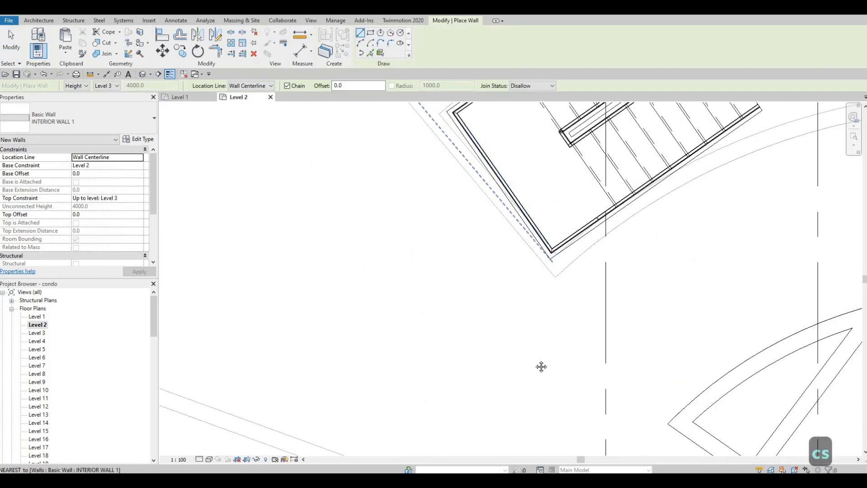
{"action": "scroll", "coordinate": [508, 229], "scroll_direction": "down", "scroll_amount": 5}
{"action": "middle_click_drag", "start_coordinate": [418, 207], "coordinate": [490, 368]}
{"action": "scroll", "coordinate": [400, 172], "scroll_direction": "up", "scroll_amount": 3}
{"action": "scroll", "coordinate": [401, 166], "scroll_direction": "up", "scroll_amount": 2}
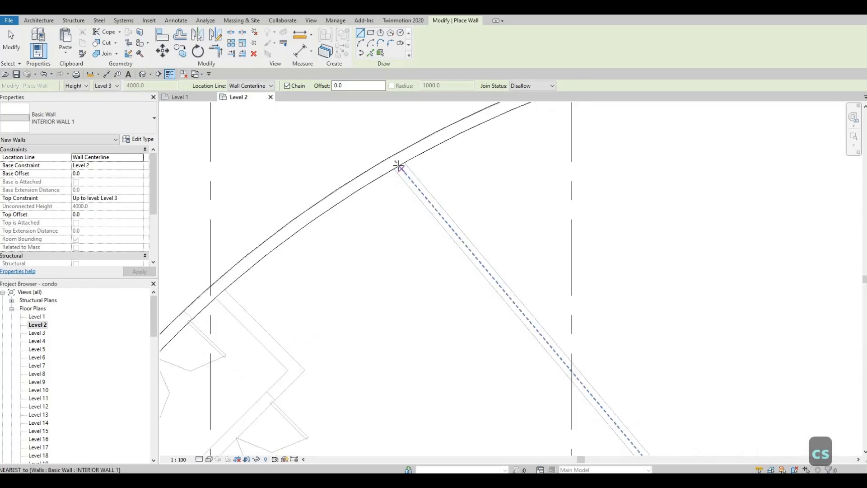
{"action": "left_click", "coordinate": [400, 167]}
{"action": "scroll", "coordinate": [500, 270], "scroll_direction": "down", "scroll_amount": 2}
{"action": "scroll", "coordinate": [500, 271], "scroll_direction": "down", "scroll_amount": 1}
{"action": "middle_click_drag", "start_coordinate": [587, 361], "coordinate": [430, 150]}
{"action": "scroll", "coordinate": [524, 289], "scroll_direction": "up", "scroll_amount": 9}
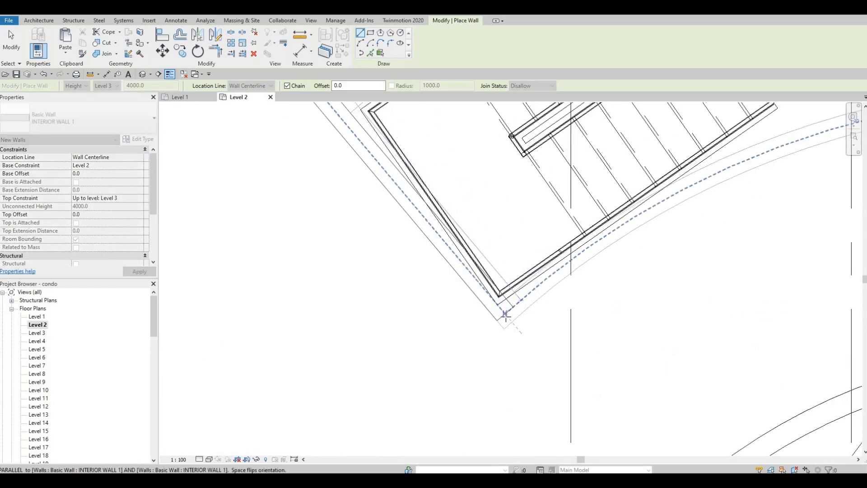
{"action": "scroll", "coordinate": [496, 280], "scroll_direction": "down", "scroll_amount": 5}
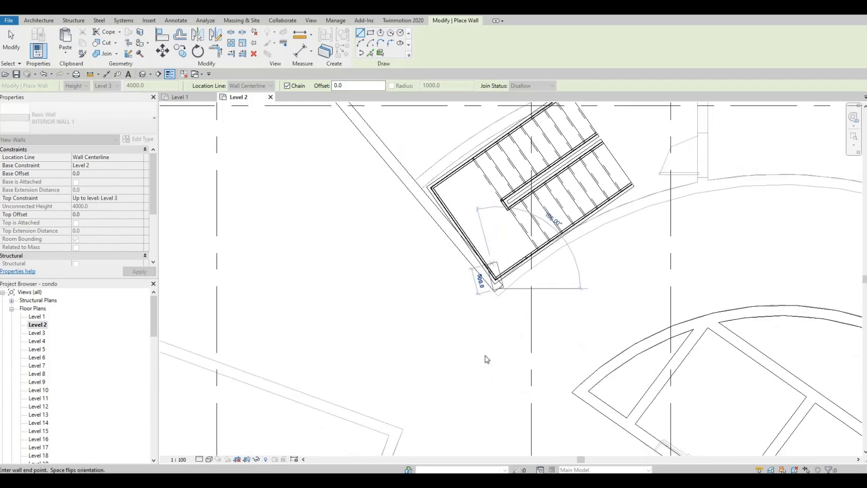
{"action": "key", "text": "Escape"}
{"action": "scroll", "coordinate": [305, 289], "scroll_direction": "down", "scroll_amount": 2}
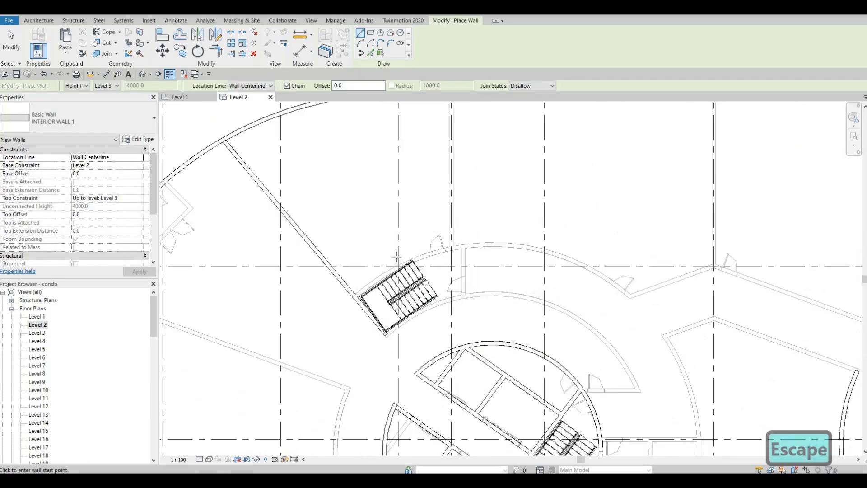
{"action": "key", "text": "Escape"}
{"action": "key", "text": "Escape"}
- Create the outer and inner arc walls beside the northwest staircase, north of the circular core, by picking their underlay lines with INTERIOR WALL 1
{"action": "left_click", "coordinate": [322, 260]}
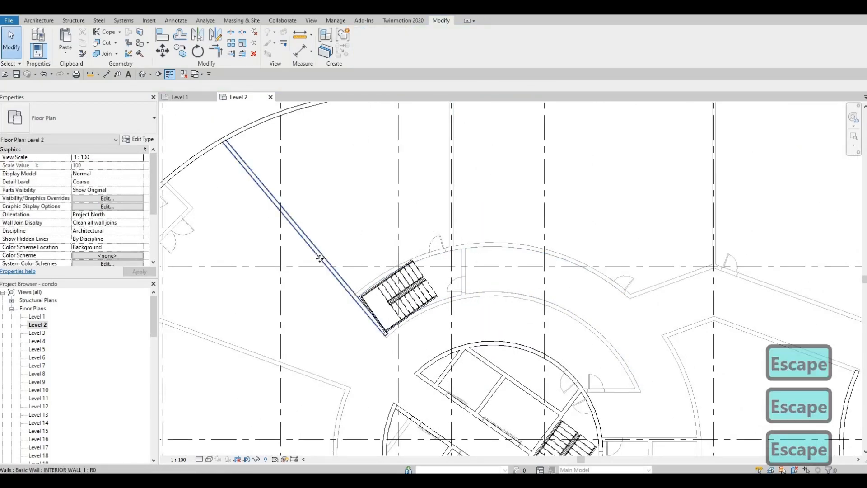
{"action": "key", "text": "c"}
{"action": "key", "text": "s"}
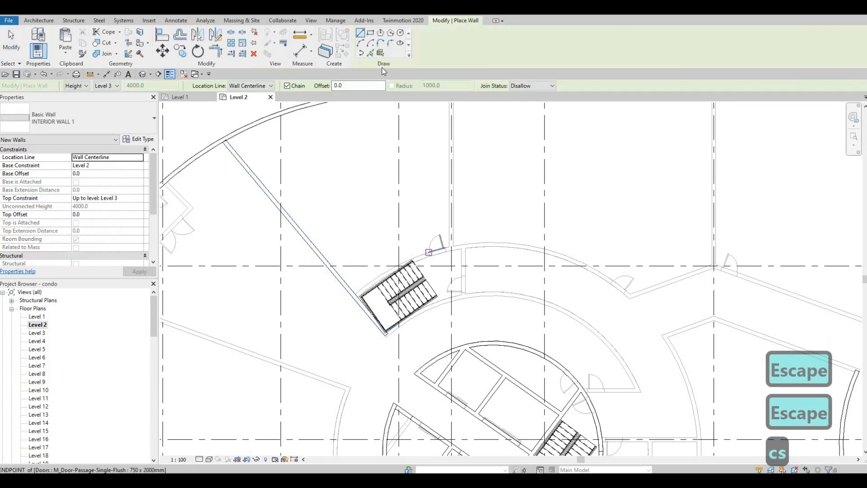
{"action": "scroll", "coordinate": [468, 233], "scroll_direction": "up", "scroll_amount": 2}
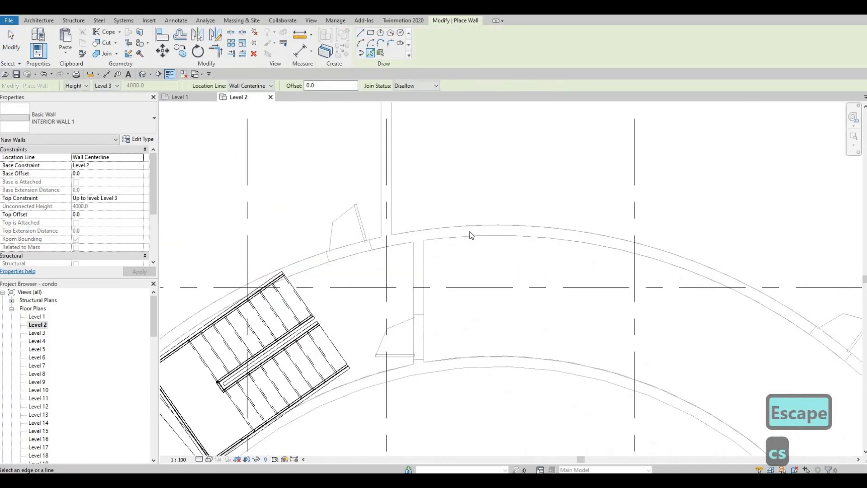
{"action": "middle_click_drag", "start_coordinate": [474, 359], "coordinate": [478, 286]}
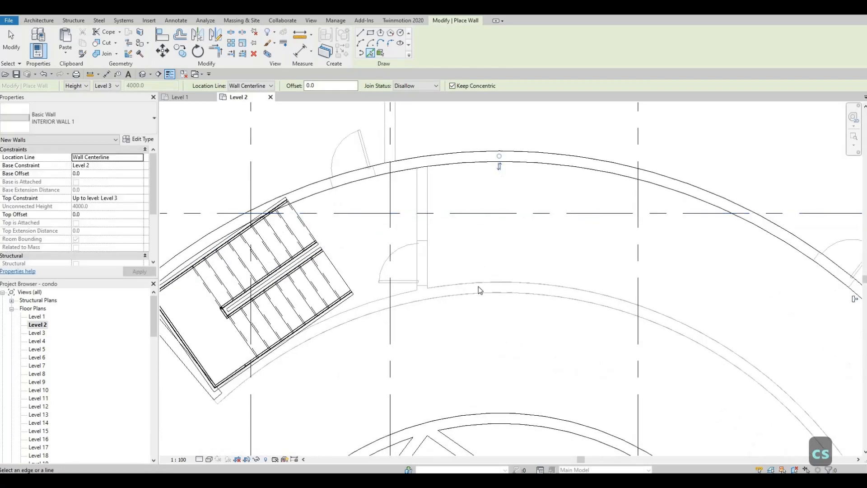
{"action": "left_click", "coordinate": [477, 283]}
{"action": "scroll", "coordinate": [594, 275], "scroll_direction": "down", "scroll_amount": 5}
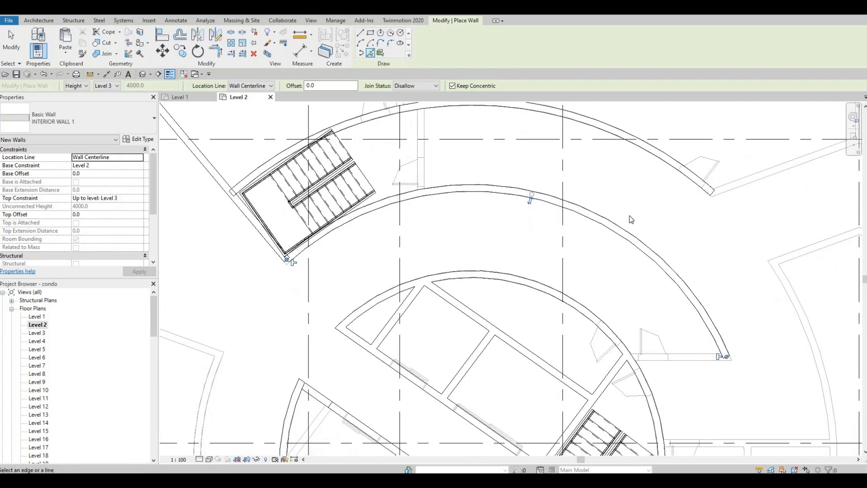
- Create the east and southeast arc walls around the circular core from their underlay centerlines
{"action": "scroll", "coordinate": [665, 196], "scroll_direction": "up", "scroll_amount": 4}
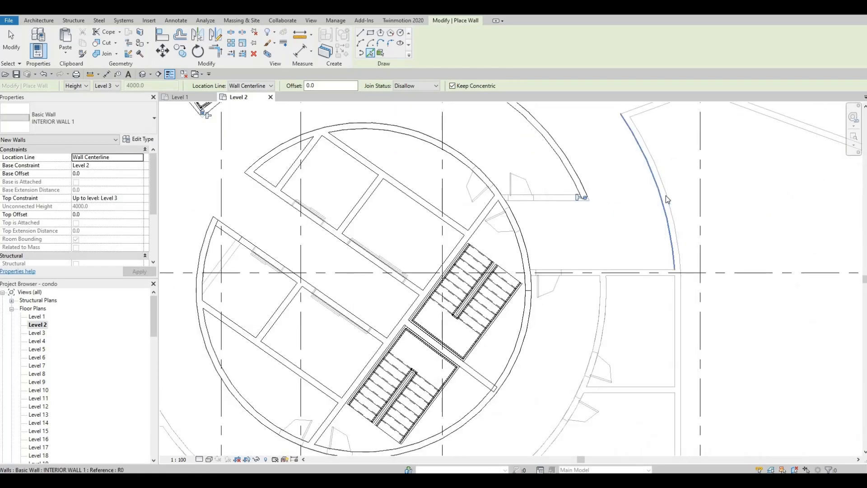
{"action": "scroll", "coordinate": [555, 234], "scroll_direction": "down", "scroll_amount": 4}
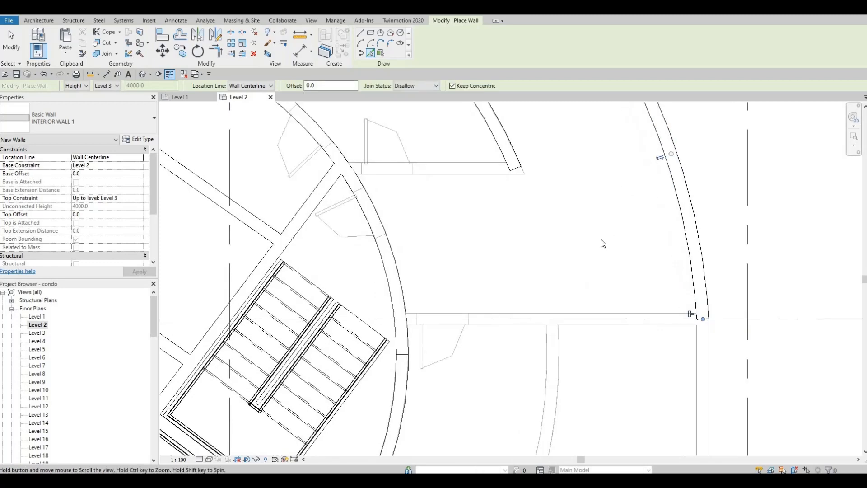
{"action": "scroll", "coordinate": [605, 221], "scroll_direction": "up", "scroll_amount": 3}
{"action": "left_click", "coordinate": [606, 218]}
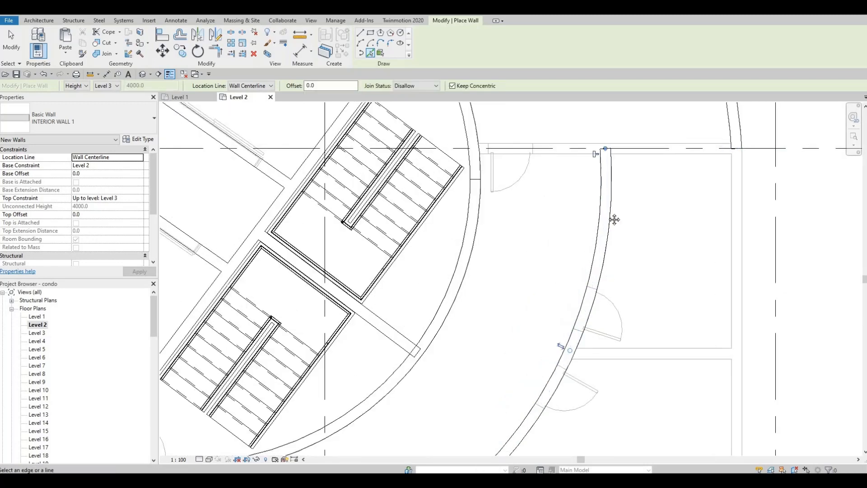
- Try to place a wall picked along grid line 4 south of the circular core, and undo it
{"action": "middle_click_drag", "start_coordinate": [614, 218], "coordinate": [658, 173]}
{"action": "scroll", "coordinate": [658, 174], "scroll_direction": "down", "scroll_amount": 2}
{"action": "middle_click_drag", "start_coordinate": [556, 240], "coordinate": [642, 203]}
{"action": "scroll", "coordinate": [642, 203], "scroll_direction": "down", "scroll_amount": 3}
{"action": "scroll", "coordinate": [489, 286], "scroll_direction": "down", "scroll_amount": 1}
{"action": "middle_click_drag", "start_coordinate": [414, 308], "coordinate": [460, 269]}
{"action": "scroll", "coordinate": [461, 270], "scroll_direction": "up", "scroll_amount": 3}
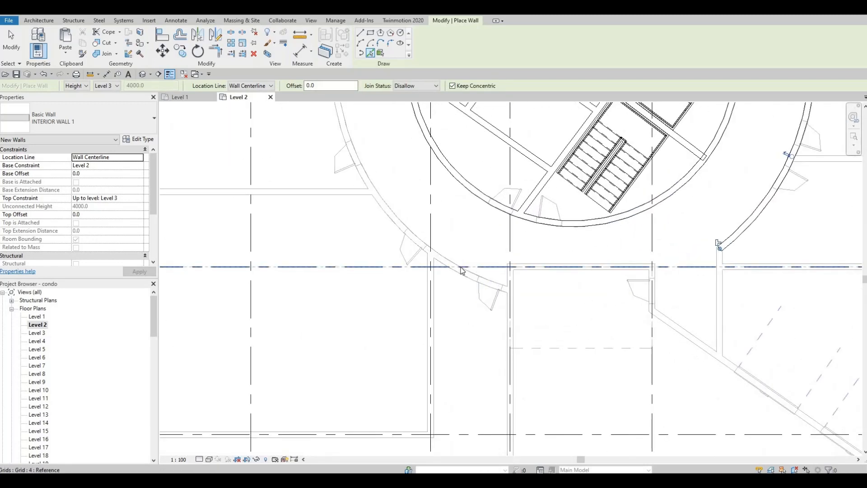
{"action": "left_click", "coordinate": [460, 270]}
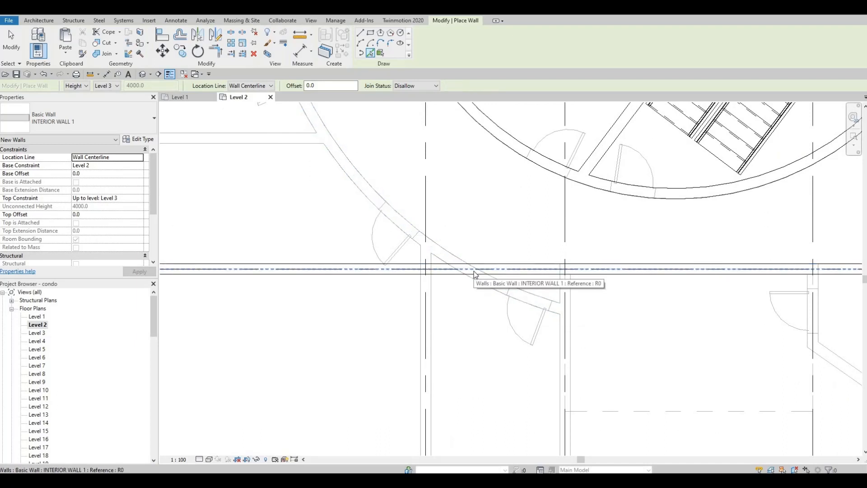
{"action": "key", "text": "ctrl+z"}
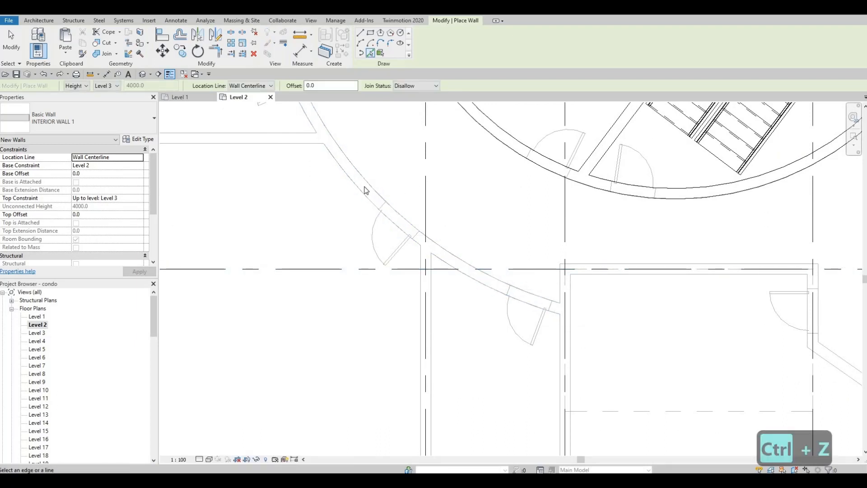
{"action": "key", "text": "Escape"}
{"action": "left_click", "coordinate": [364, 188]}
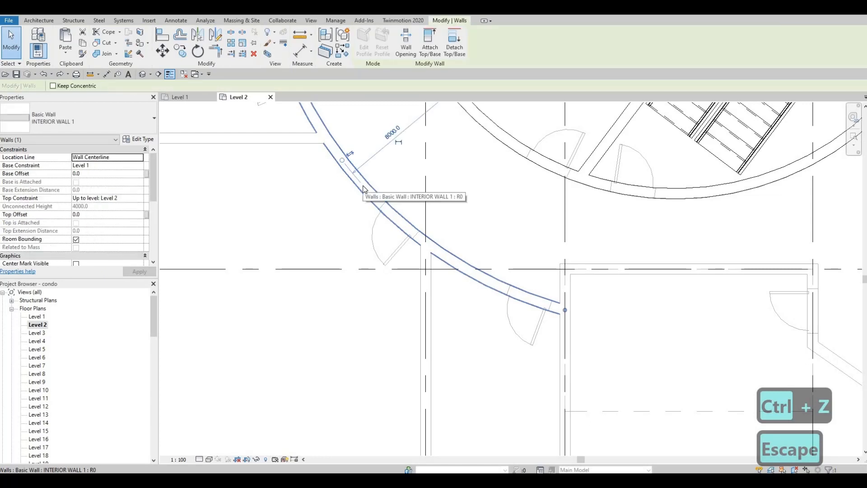
{"action": "key", "text": "c"}
{"action": "key", "text": "x"}
{"action": "key", "text": "Escape"}
{"action": "key", "text": "Escape"}
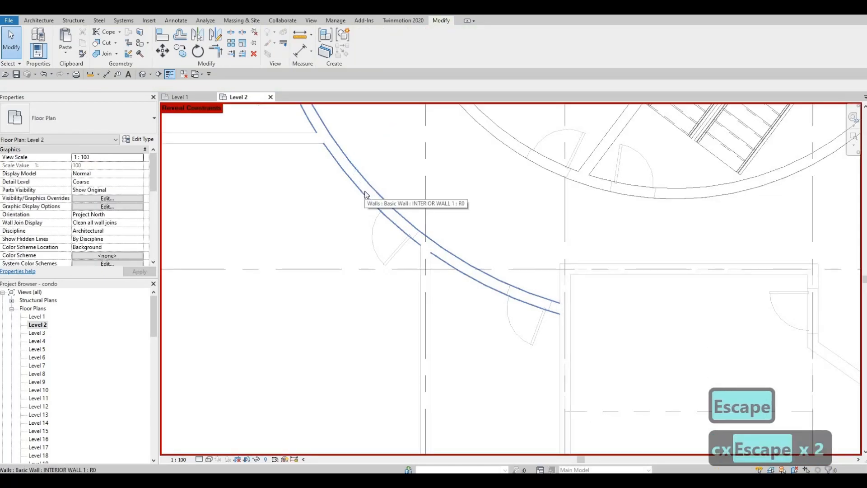
{"action": "key", "text": "F1"}
{"action": "left_click", "coordinate": [296, 459]}
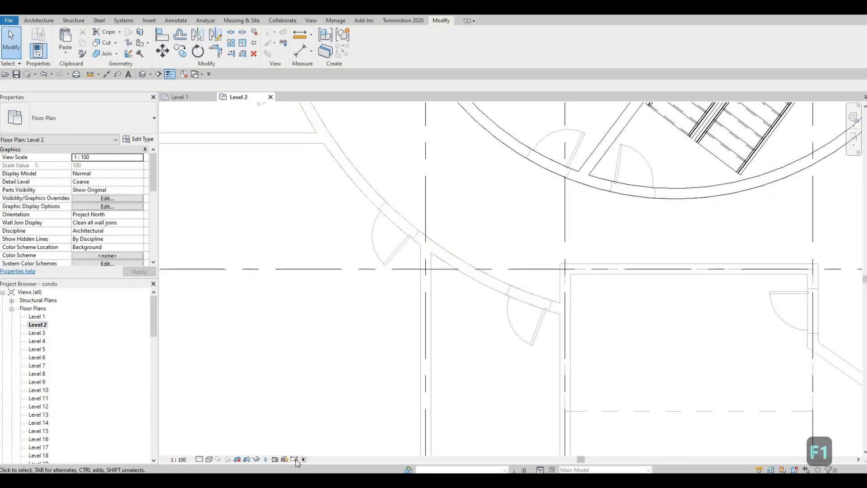
{"action": "left_click", "coordinate": [295, 459]}
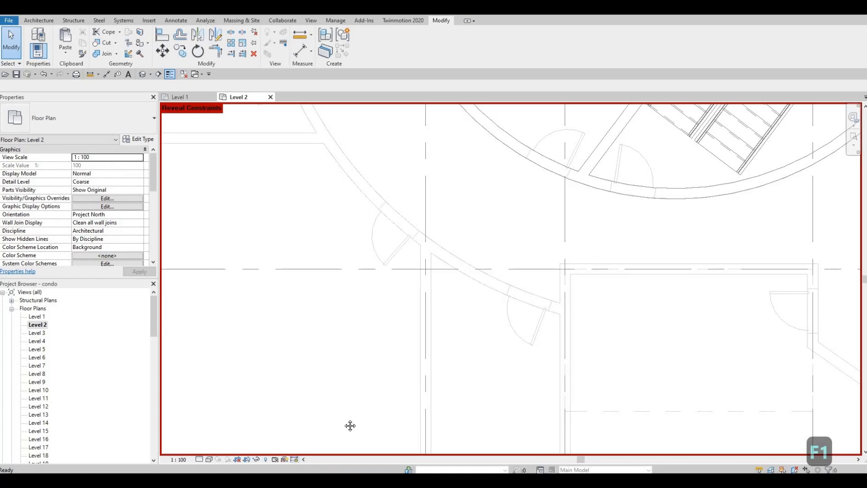
{"action": "left_click", "coordinate": [295, 459]}
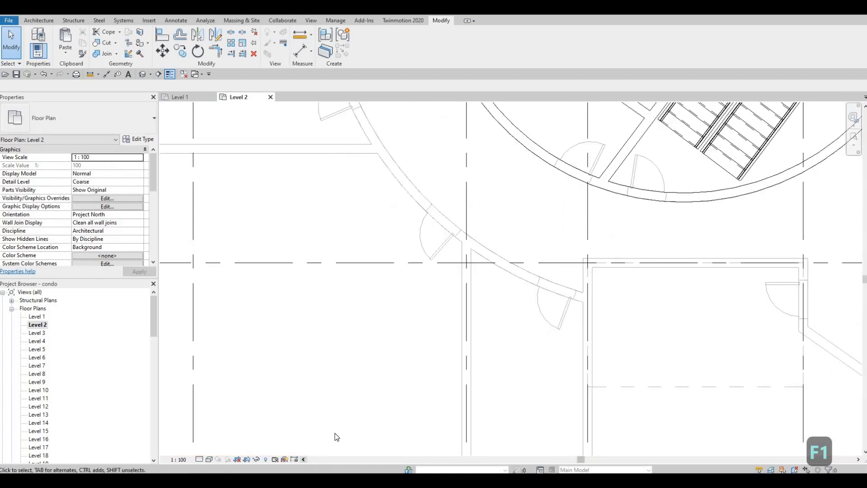
- Try to start an INTERIOR WALL 1 wall on the underlay arc southwest of the circular core
{"action": "scroll", "coordinate": [403, 408], "scroll_direction": "up", "scroll_amount": 1}
{"action": "middle_click_drag", "start_coordinate": [402, 408], "coordinate": [389, 433]}
{"action": "scroll", "coordinate": [368, 452], "scroll_direction": "down", "scroll_amount": 1}
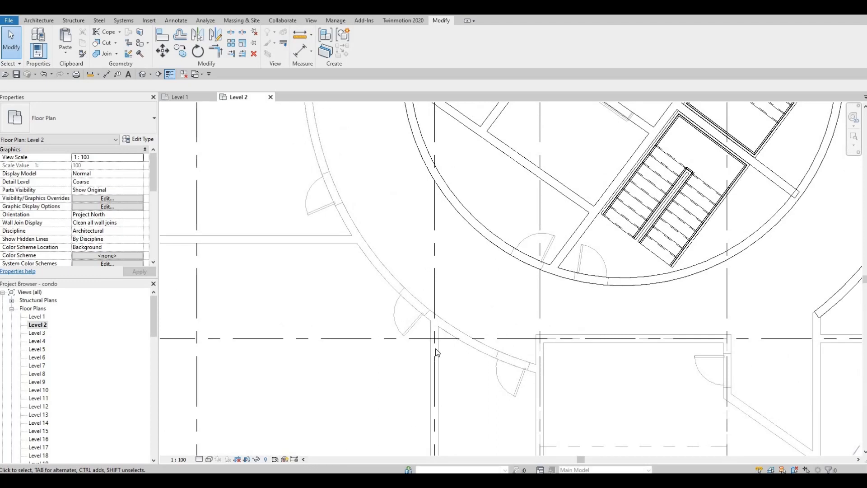
{"action": "left_click", "coordinate": [446, 331]}
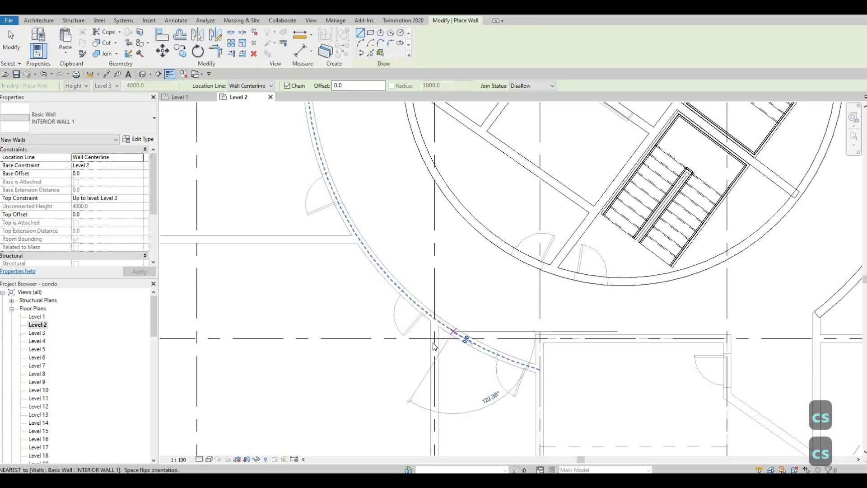
{"action": "scroll", "coordinate": [433, 346], "scroll_direction": "down", "scroll_amount": 2}
{"action": "key", "text": "Escape"}
{"action": "key", "text": "Escape"}
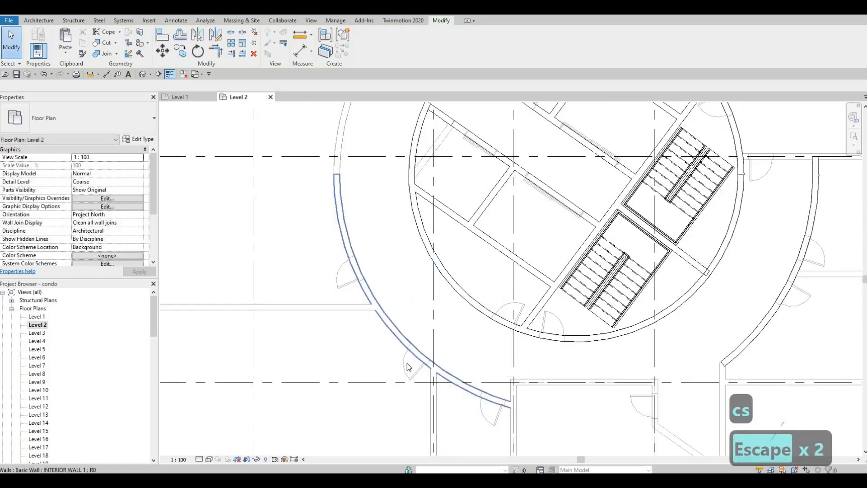
- Create the southwest arc wall around the circular core with INTERIOR WALL 1 by picking its underlay centerline
{"action": "left_click", "coordinate": [442, 375]}
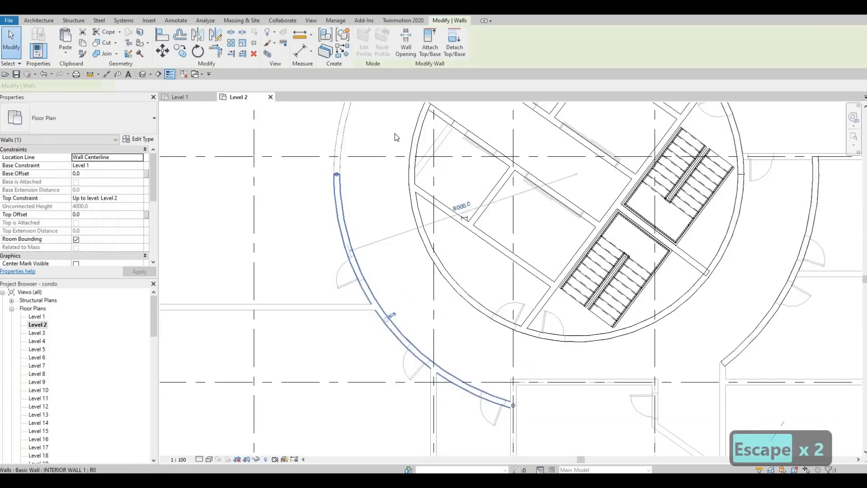
{"action": "key", "text": "c"}
{"action": "key", "text": "s"}
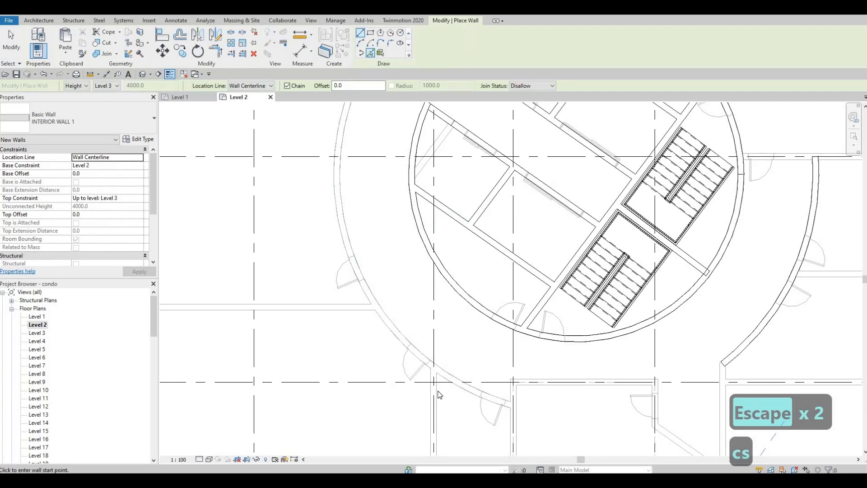
{"action": "scroll", "coordinate": [440, 388], "scroll_direction": "up", "scroll_amount": 4}
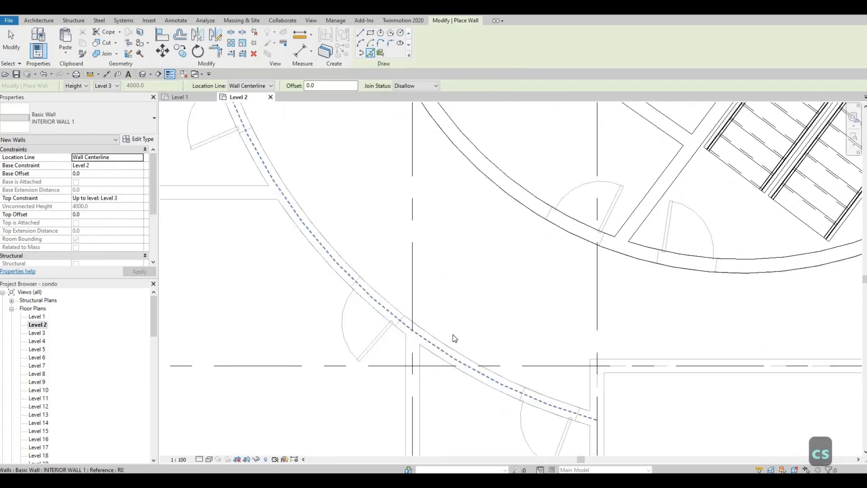
{"action": "scroll", "coordinate": [459, 434], "scroll_direction": "down", "scroll_amount": 5}
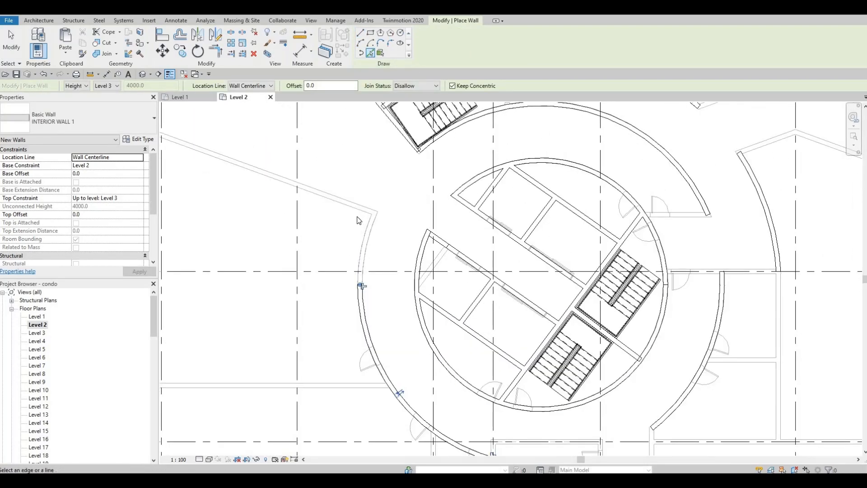
- Try to add a separate short arc wall continuing the west arc up to the underlay diagonal wall
{"action": "scroll", "coordinate": [358, 220], "scroll_direction": "up", "scroll_amount": 2}
{"action": "scroll", "coordinate": [355, 219], "scroll_direction": "up", "scroll_amount": 2}
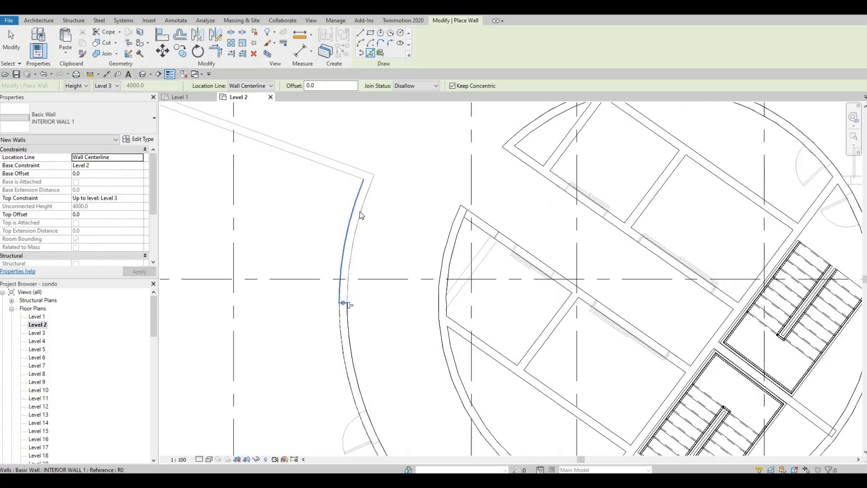
{"action": "left_click", "coordinate": [359, 214]}
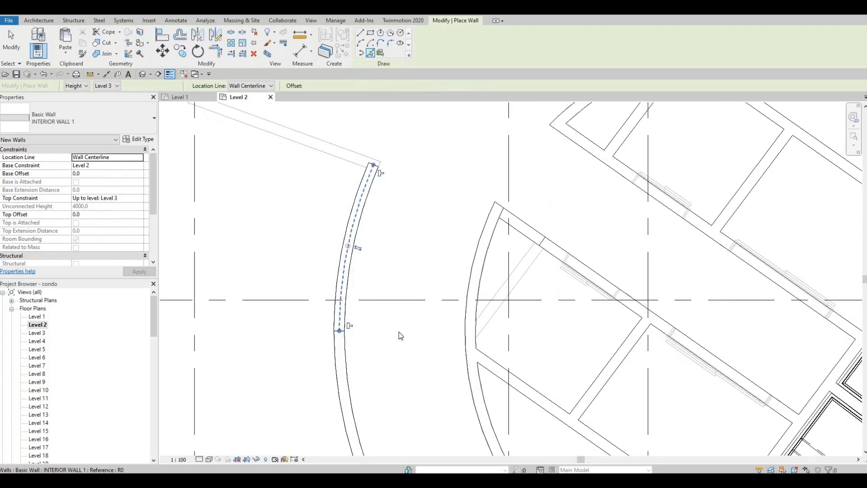
- Look over the Level 2 plan south and east of the circular core for underlay walls still lacking a traced wall
{"action": "scroll", "coordinate": [393, 300], "scroll_direction": "down", "scroll_amount": 5}
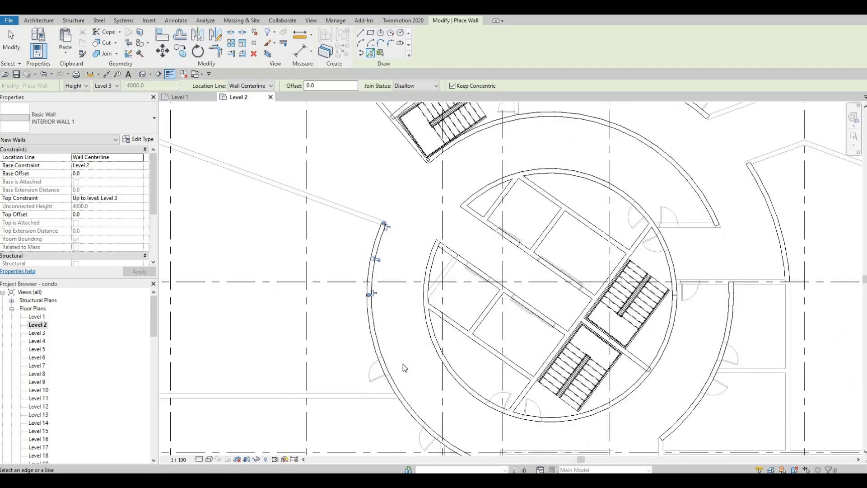
{"action": "scroll", "coordinate": [400, 306], "scroll_direction": "down", "scroll_amount": 1}
{"action": "middle_click_drag", "start_coordinate": [403, 276], "coordinate": [401, 256]}
{"action": "scroll", "coordinate": [401, 256], "scroll_direction": "down", "scroll_amount": 1}
{"action": "scroll", "coordinate": [499, 331], "scroll_direction": "up", "scroll_amount": 1}
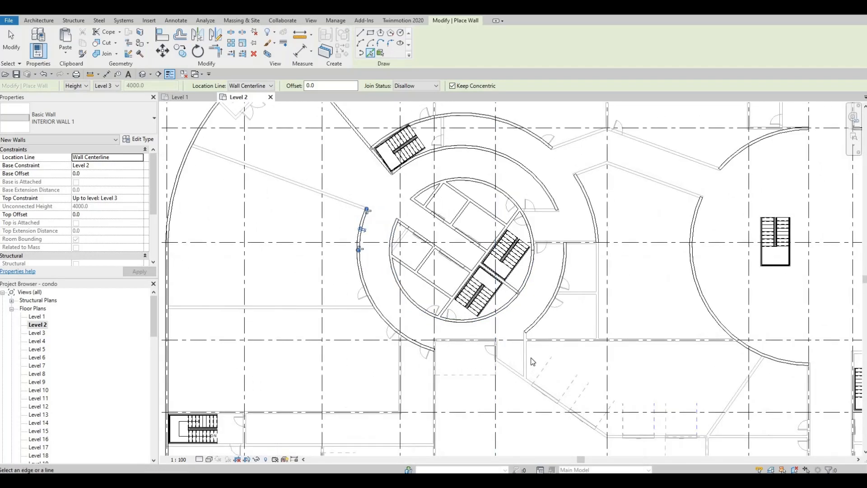
{"action": "middle_click_drag", "start_coordinate": [536, 394], "coordinate": [504, 310]}
{"action": "scroll", "coordinate": [505, 309], "scroll_direction": "down", "scroll_amount": 2}
{"action": "middle_click_drag", "start_coordinate": [502, 355], "coordinate": [548, 425]}
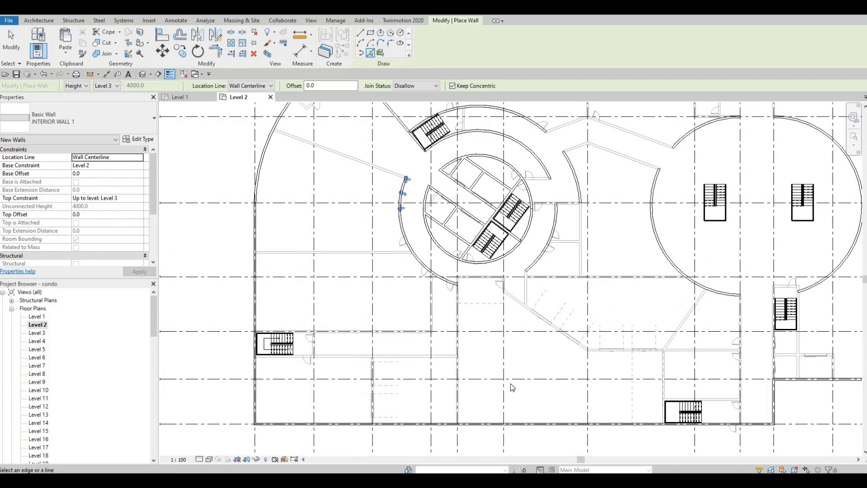
{"action": "scroll", "coordinate": [494, 325], "scroll_direction": "up", "scroll_amount": 1}
{"action": "middle_click_drag", "start_coordinate": [457, 389], "coordinate": [456, 377]}
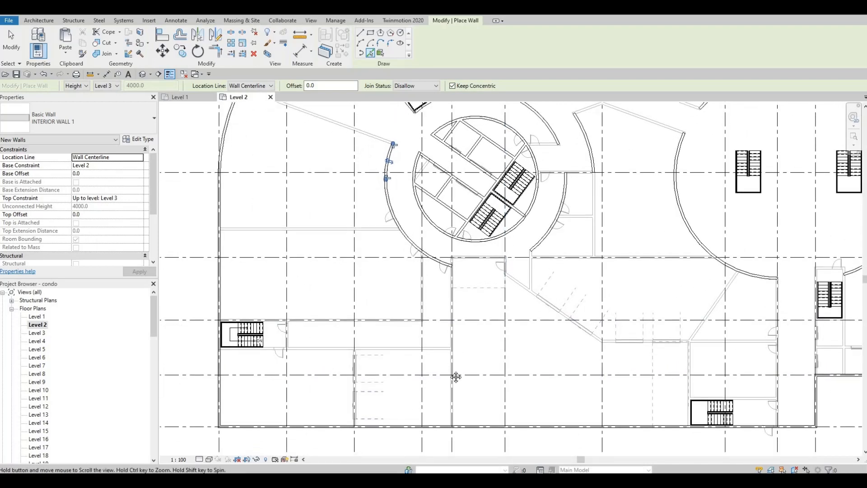
{"action": "middle_click_drag", "start_coordinate": [446, 314], "coordinate": [450, 301]}
{"action": "scroll", "coordinate": [481, 345], "scroll_direction": "up", "scroll_amount": 5}
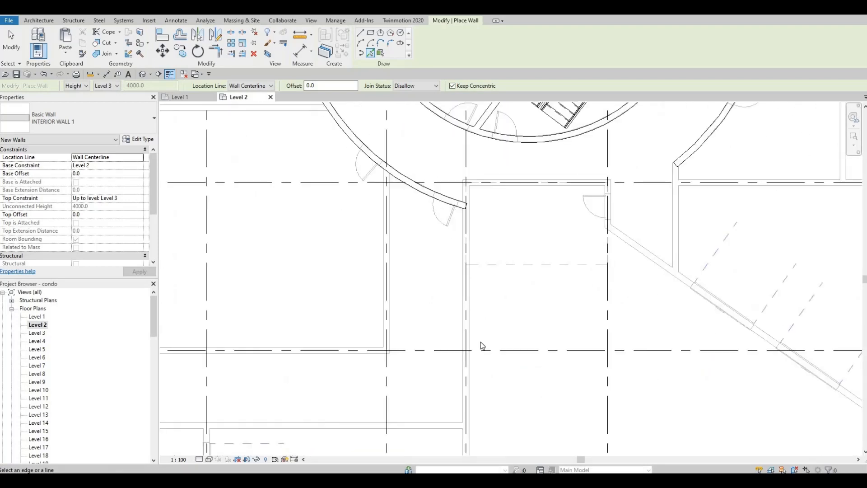
{"action": "scroll", "coordinate": [490, 338], "scroll_direction": "down", "scroll_amount": 1}
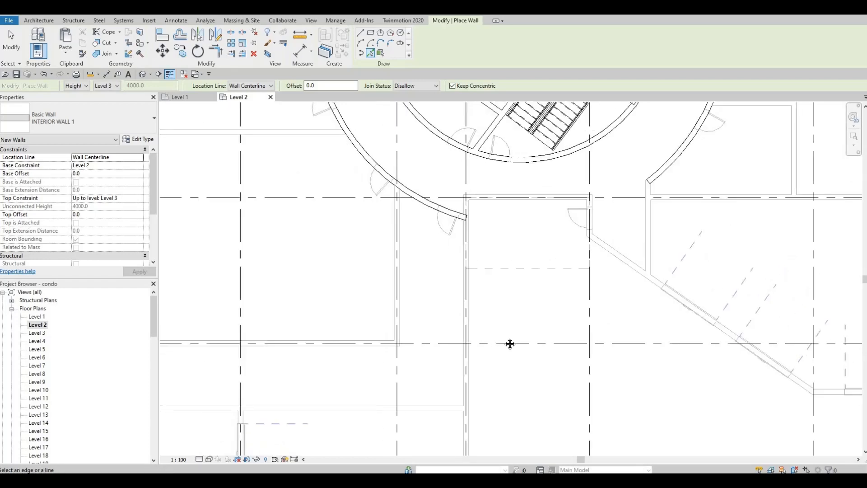
{"action": "scroll", "coordinate": [480, 303], "scroll_direction": "down", "scroll_amount": 6}
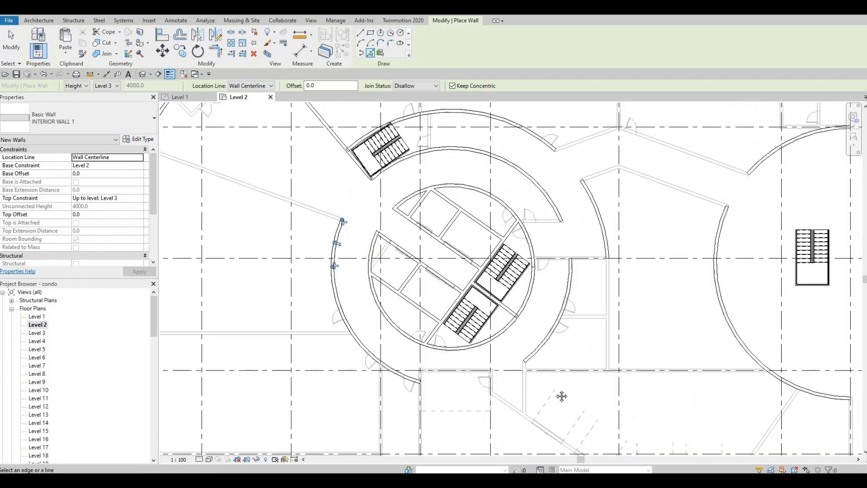
{"action": "middle_click_drag", "start_coordinate": [607, 362], "coordinate": [537, 334]}
{"action": "scroll", "coordinate": [466, 339], "scroll_direction": "down", "scroll_amount": 1}
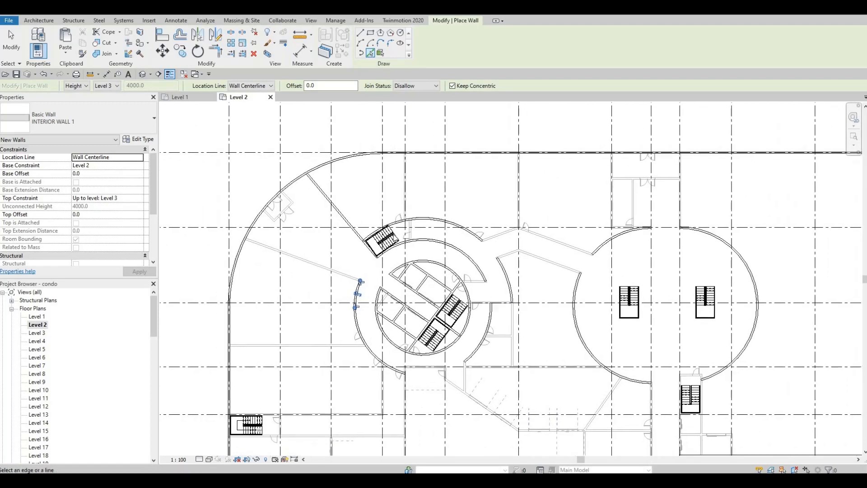
- Delete the short arc wall segment at the north end of the west arc
{"action": "middle_click_drag", "start_coordinate": [334, 253], "coordinate": [367, 223]}
{"action": "scroll", "coordinate": [368, 223], "scroll_direction": "up", "scroll_amount": 5}
{"action": "key", "text": "Escape"}
{"action": "key", "text": "Escape"}
{"action": "key", "text": "Escape"}
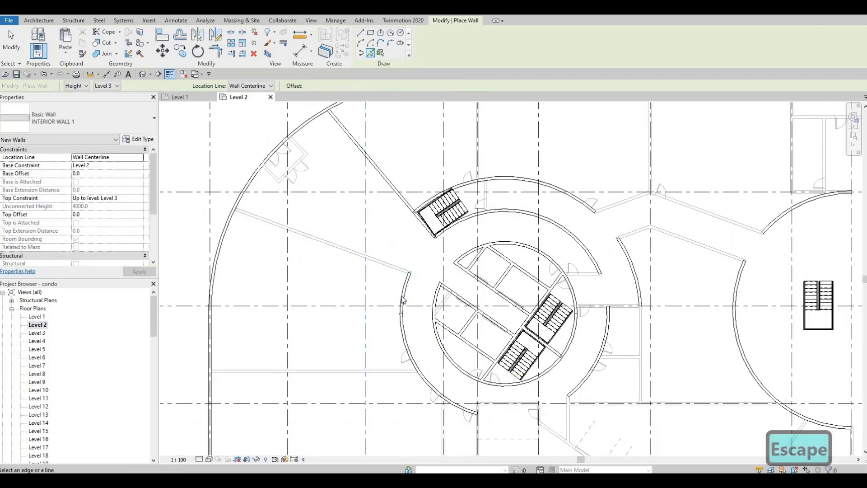
{"action": "scroll", "coordinate": [405, 299], "scroll_direction": "up", "scroll_amount": 2}
{"action": "left_click", "coordinate": [400, 296]}
{"action": "key", "text": "Delete"}
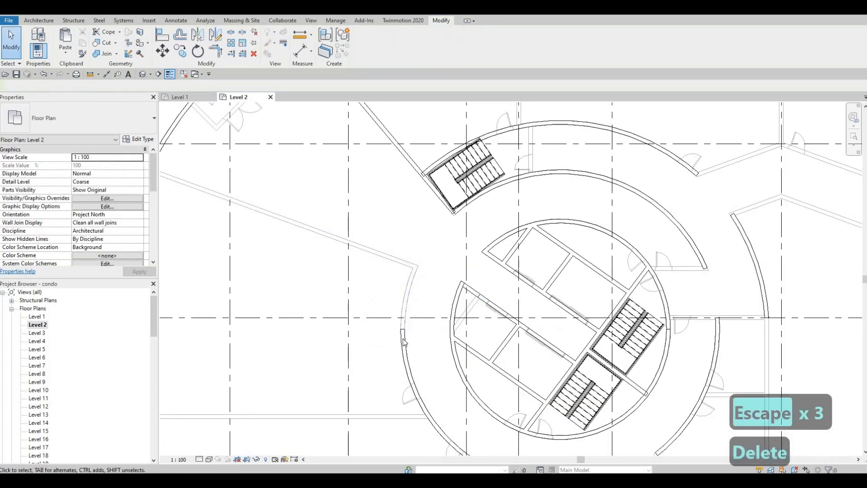
- Extend the southwest arc wall's north end along the underlay arc to the corner with the diagonal underlay wall
{"action": "scroll", "coordinate": [392, 328], "scroll_direction": "up", "scroll_amount": 2}
{"action": "left_click", "coordinate": [403, 332]}
{"action": "left_click_drag", "start_coordinate": [420, 244], "coordinate": [428, 237]}
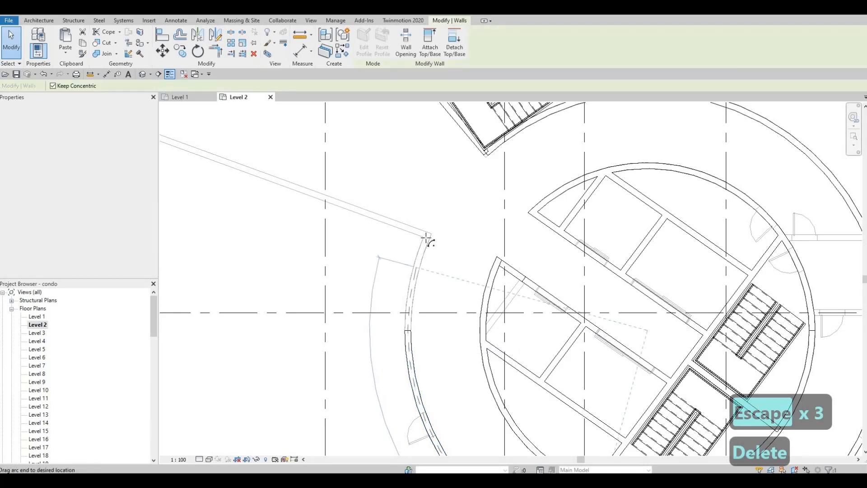
{"action": "key", "text": "Escape"}
{"action": "key", "text": "Escape"}
{"action": "scroll", "coordinate": [492, 197], "scroll_direction": "down", "scroll_amount": 4}
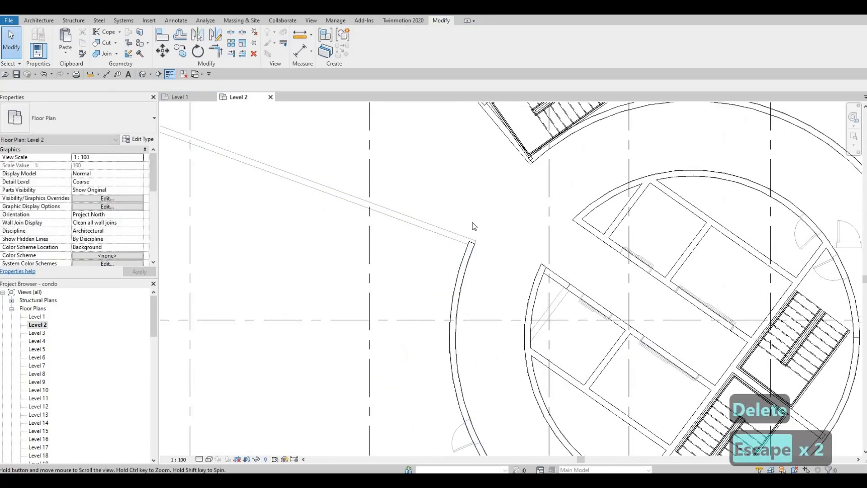
- Draw an INTERIOR WALL 1 wall about 14353 mm long over the underlay diagonal, from the curved exterior wall to the west arc's north end
{"action": "left_click", "coordinate": [495, 195]}
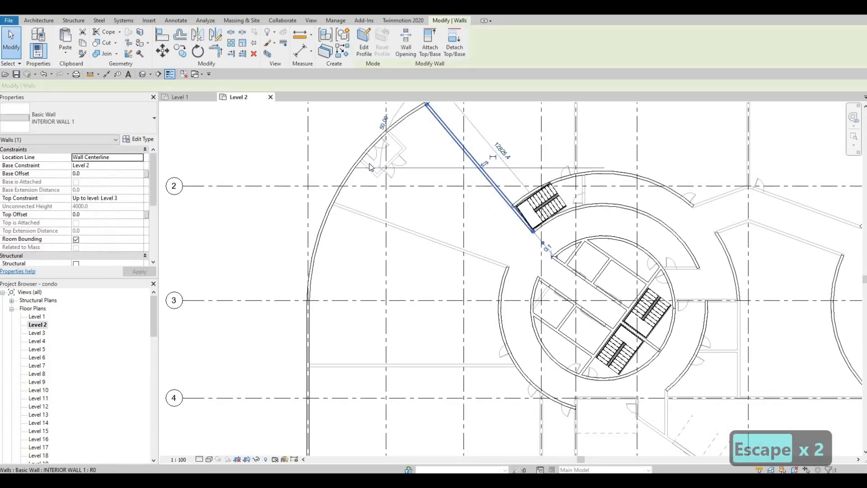
{"action": "key", "text": "c"}
{"action": "key", "text": "s"}
{"action": "scroll", "coordinate": [339, 191], "scroll_direction": "up", "scroll_amount": 4}
{"action": "scroll", "coordinate": [352, 209], "scroll_direction": "up", "scroll_amount": 3}
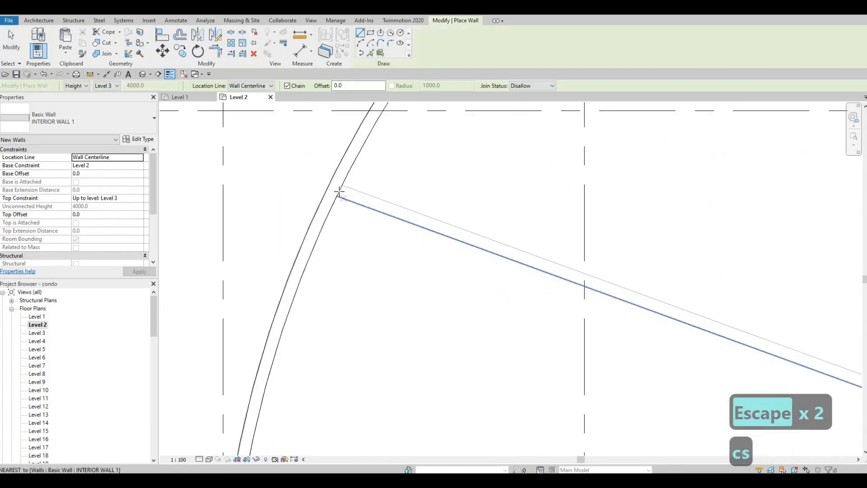
{"action": "left_click", "coordinate": [340, 191]}
{"action": "scroll", "coordinate": [705, 309], "scroll_direction": "down", "scroll_amount": 2}
{"action": "middle_click_drag", "start_coordinate": [705, 309], "coordinate": [413, 240]}
{"action": "middle_click_drag", "start_coordinate": [567, 316], "coordinate": [437, 283]}
{"action": "scroll", "coordinate": [437, 282], "scroll_direction": "down", "scroll_amount": 1}
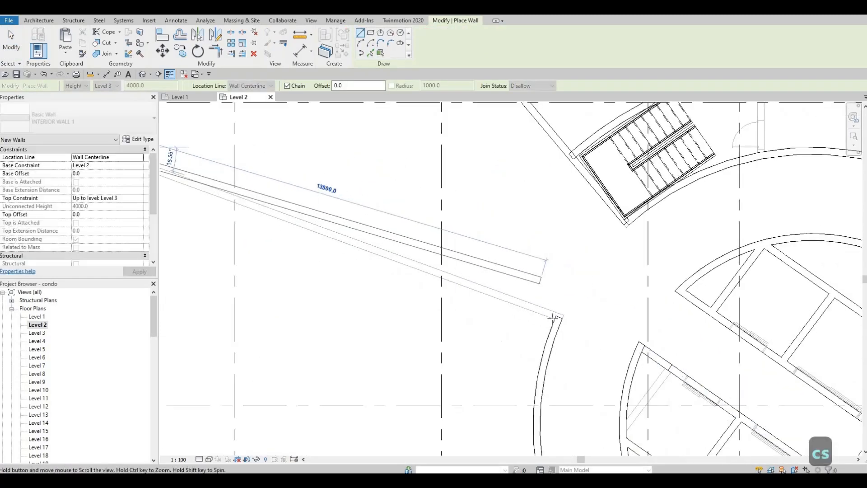
{"action": "scroll", "coordinate": [553, 317], "scroll_direction": "up", "scroll_amount": 3}
{"action": "left_click", "coordinate": [554, 318]}
{"action": "middle_click_drag", "start_coordinate": [550, 313], "coordinate": [563, 285]}
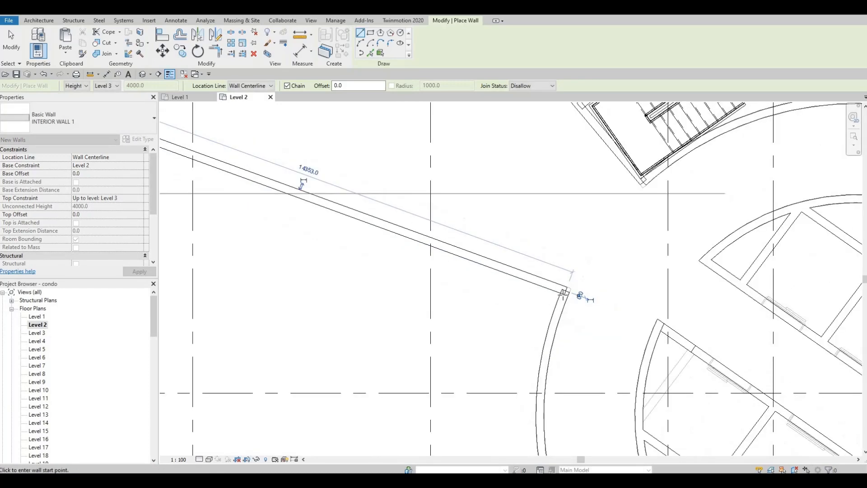
{"action": "key", "text": "Escape"}
{"action": "key", "text": "Escape"}
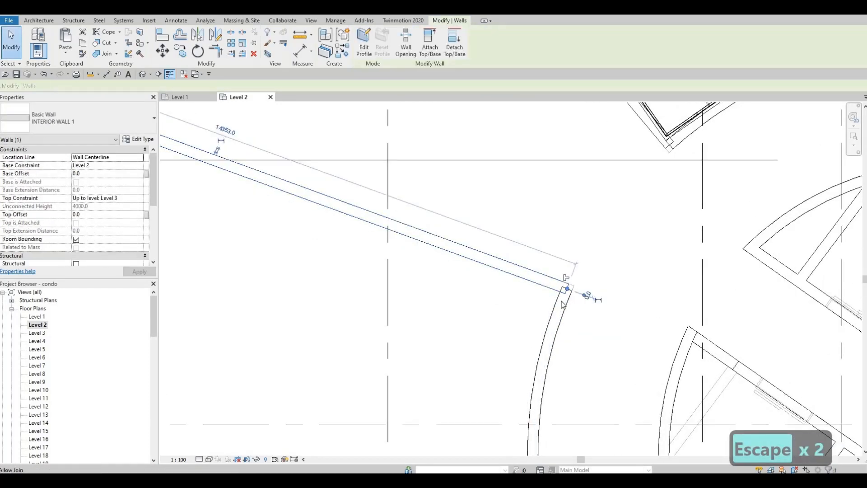
- Adjust the meeting ends of the diagonal wall and the west arc wall so they join in a clean corner
{"action": "key", "text": "Escape"}
{"action": "left_click", "coordinate": [567, 291]}
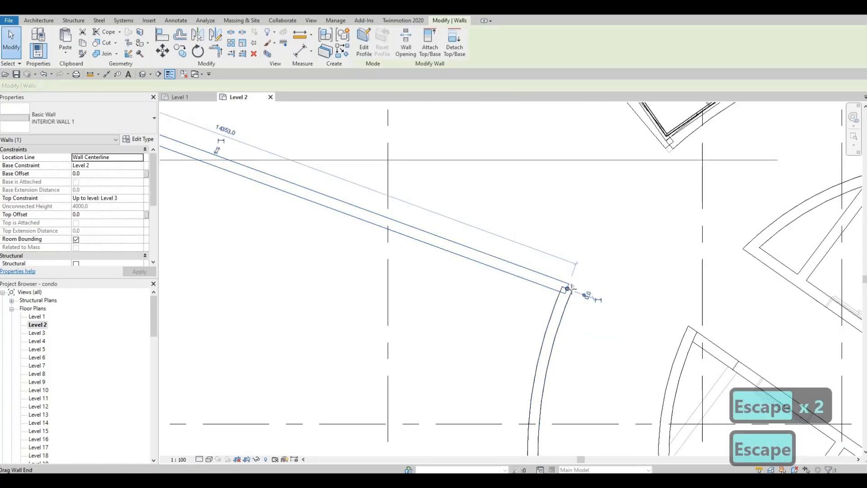
{"action": "key", "text": "Escape"}
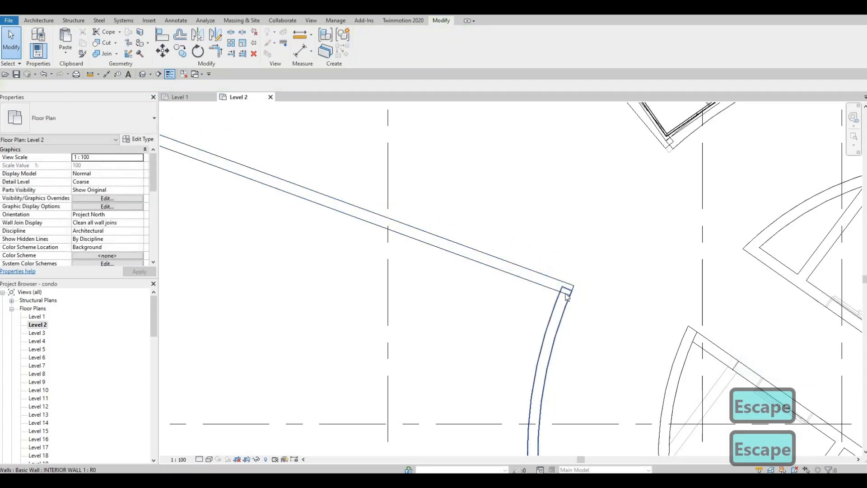
{"action": "left_click", "coordinate": [571, 295]}
{"action": "key", "text": "Escape"}
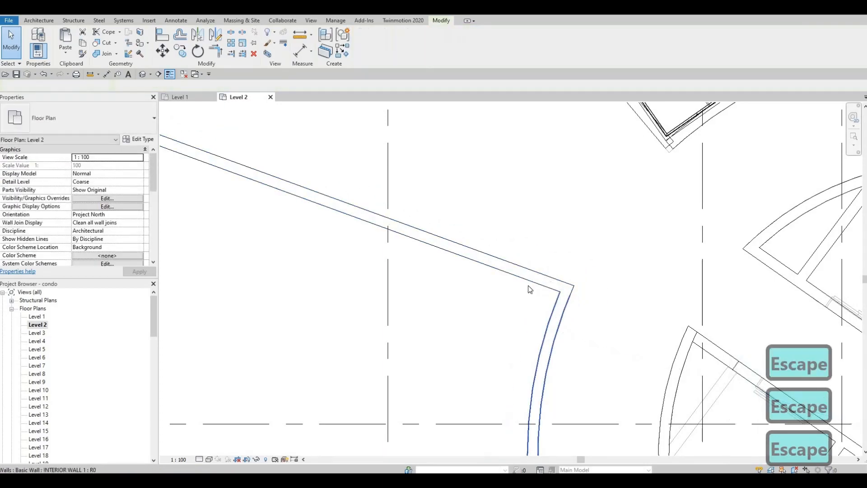
- Create the horizontal INTERIOR WALL 1 wall between grid lines 3 and 4, west of the circular core, by picking its underlay centerline
{"action": "scroll", "coordinate": [529, 287], "scroll_direction": "down", "scroll_amount": 3}
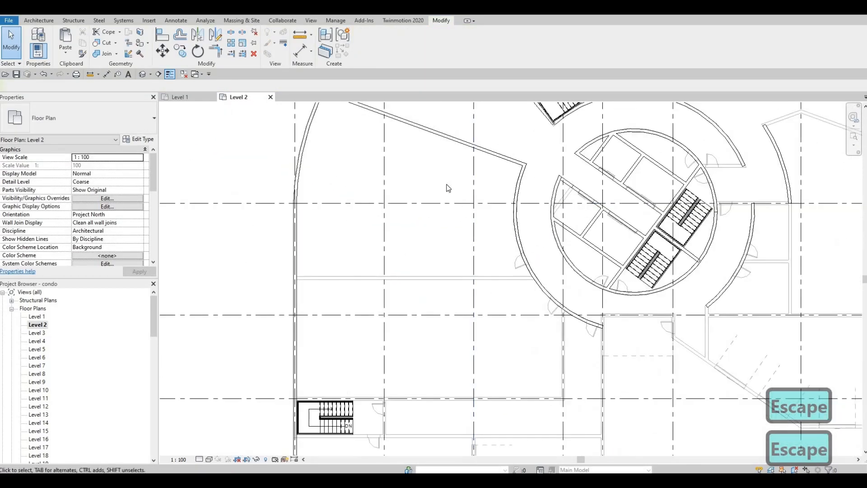
{"action": "middle_click_drag", "start_coordinate": [494, 241], "coordinate": [491, 220]}
{"action": "key", "text": "Escape"}
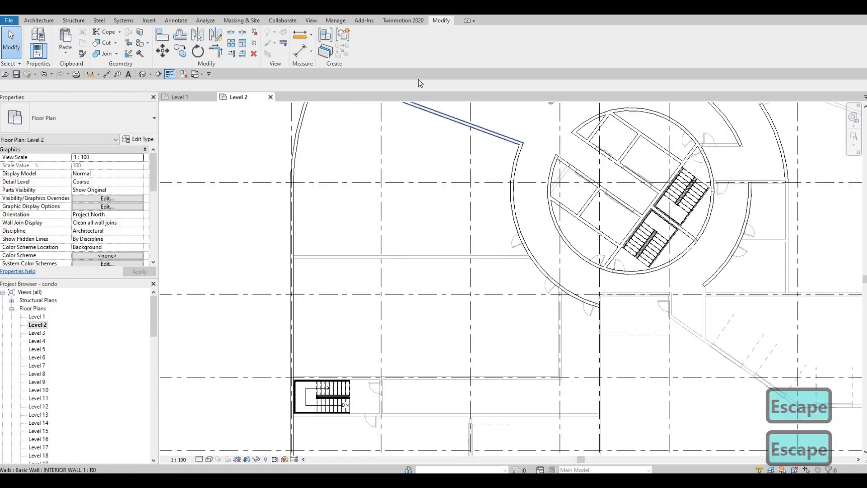
{"action": "left_click", "coordinate": [491, 134]}
{"action": "key", "text": "Escape"}
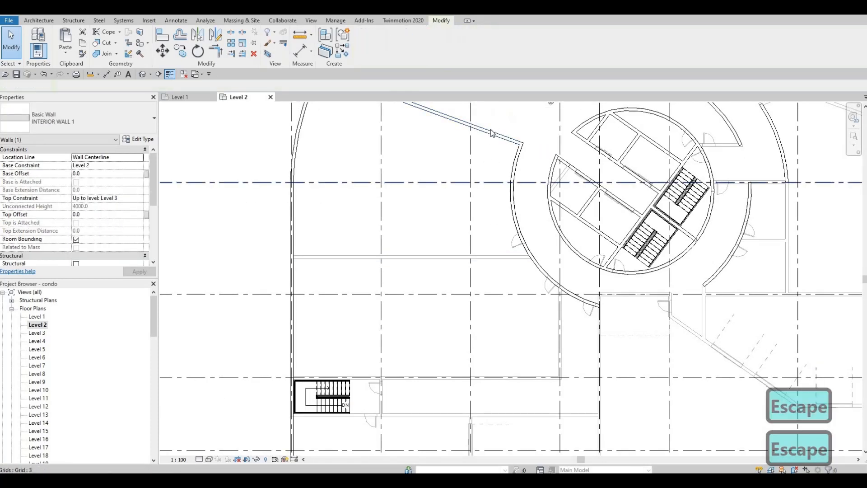
{"action": "key", "text": "Escape"}
{"action": "left_click", "coordinate": [491, 133]}
{"action": "key", "text": "c"}
{"action": "key", "text": "s"}
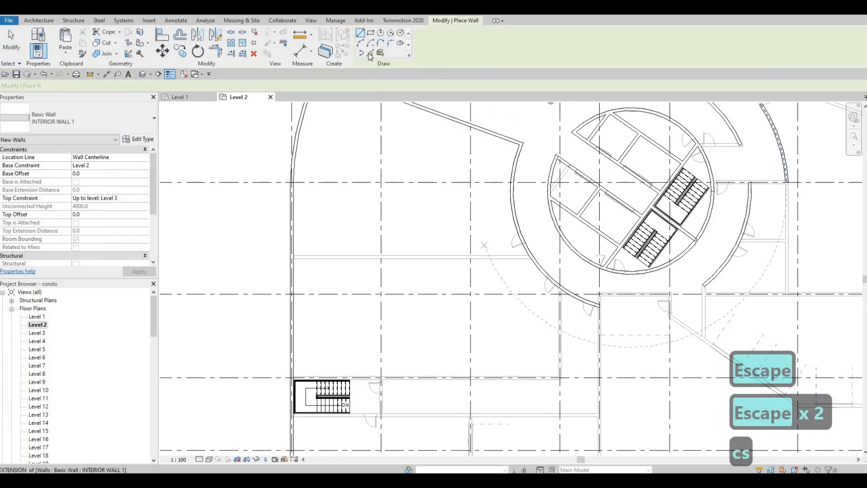
{"action": "left_click", "coordinate": [370, 53]}
{"action": "scroll", "coordinate": [441, 269], "scroll_direction": "up", "scroll_amount": 2}
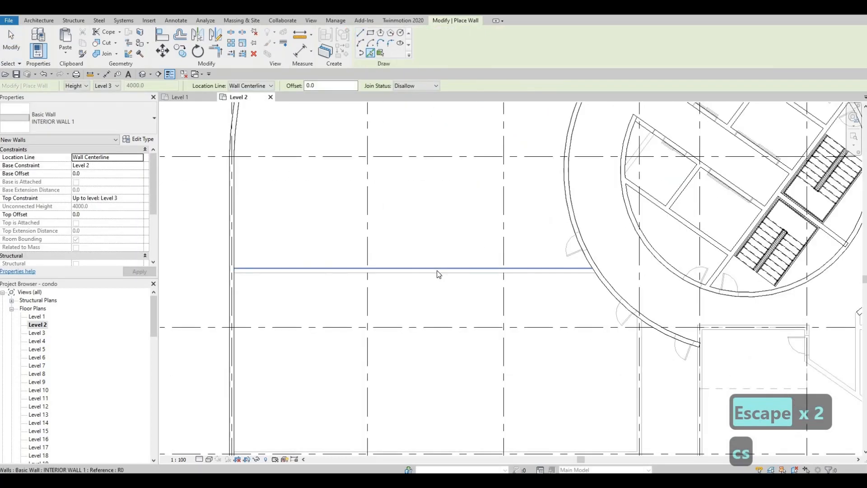
{"action": "scroll", "coordinate": [438, 275], "scroll_direction": "up", "scroll_amount": 2}
{"action": "left_click", "coordinate": [437, 271]}
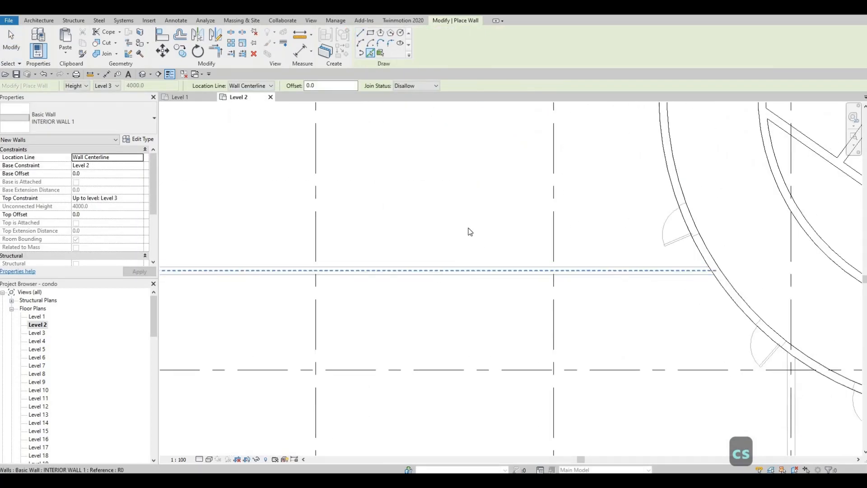
- Create the horizontal INTERIOR WALL 1 wall along grid line 5, from the west exterior wall to grid line D, by picking its underlay centerline
{"action": "scroll", "coordinate": [477, 173], "scroll_direction": "down", "scroll_amount": 5}
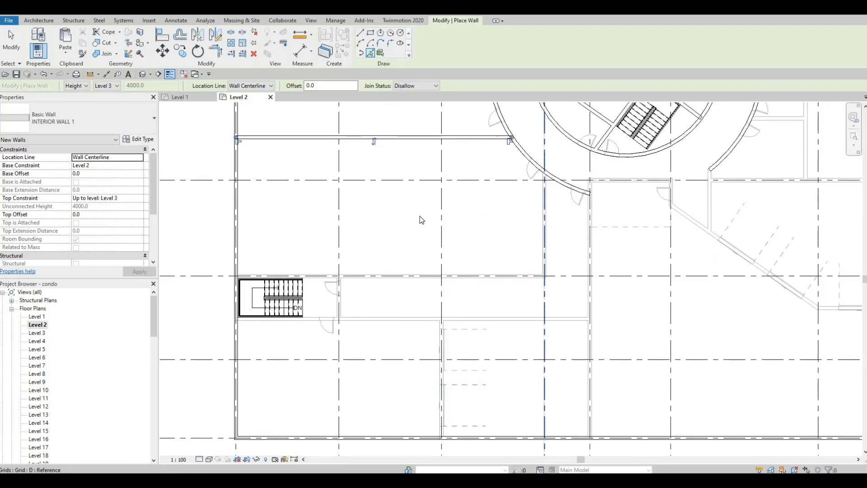
{"action": "scroll", "coordinate": [410, 224], "scroll_direction": "down", "scroll_amount": 2}
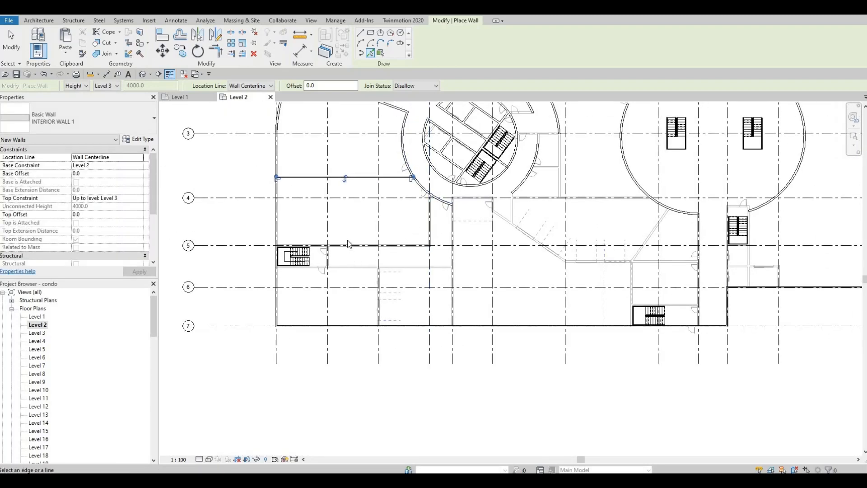
{"action": "scroll", "coordinate": [350, 211], "scroll_direction": "up", "scroll_amount": 5}
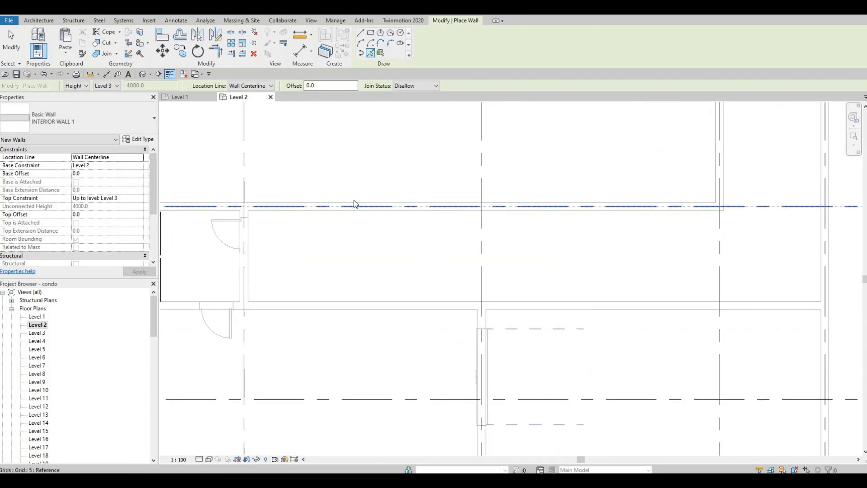
{"action": "scroll", "coordinate": [355, 204], "scroll_direction": "up", "scroll_amount": 2}
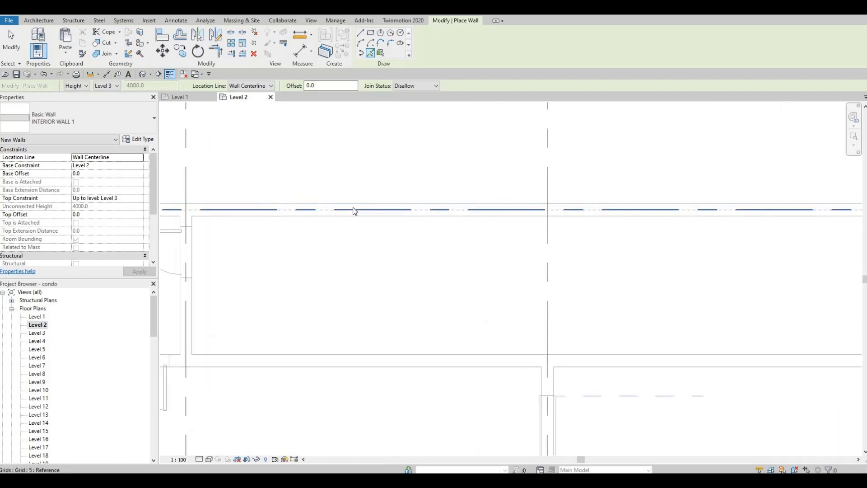
{"action": "key", "text": "Tab"}
{"action": "scroll", "coordinate": [393, 248], "scroll_direction": "down", "scroll_amount": 4}
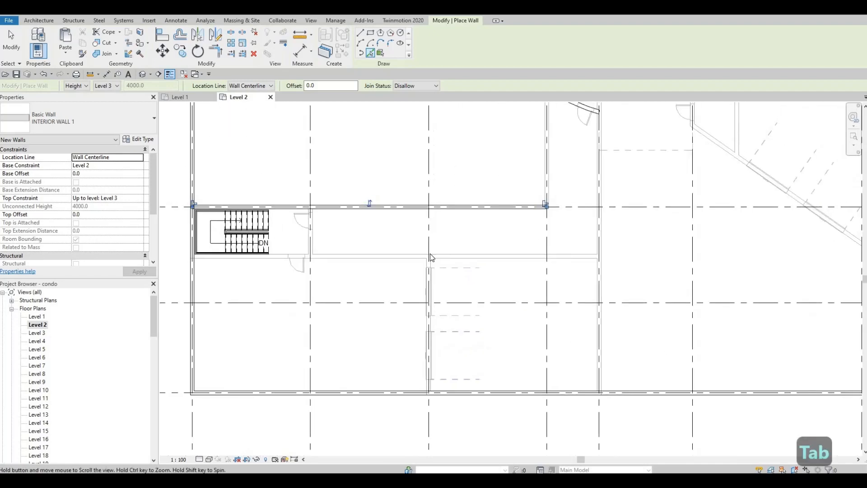
- Create the vertical INTERIOR WALL 1 wall along grid line D, from the grid line 5 wall up to the southwest arc wall
{"action": "scroll", "coordinate": [407, 193], "scroll_direction": "up", "scroll_amount": 5}
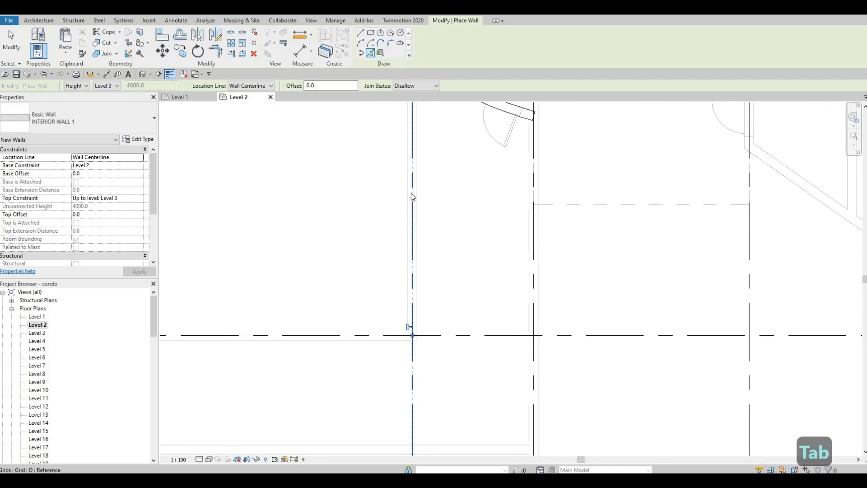
{"action": "key", "text": "Tab"}
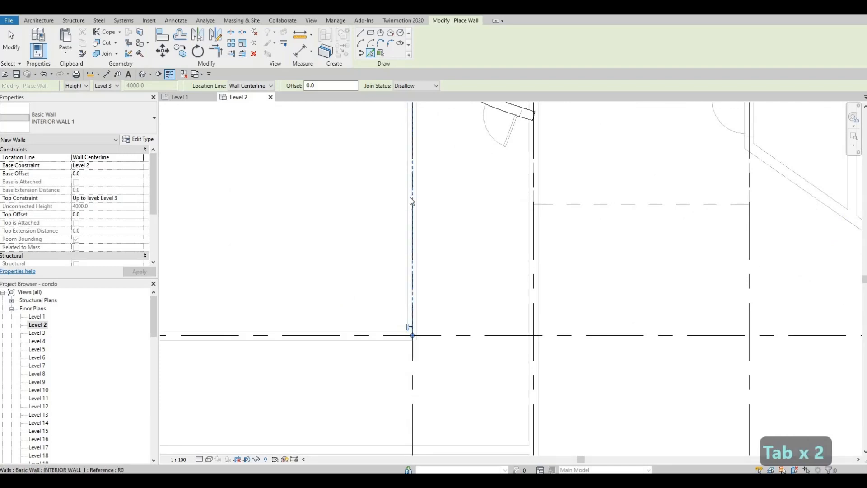
{"action": "scroll", "coordinate": [412, 201], "scroll_direction": "down", "scroll_amount": 5}
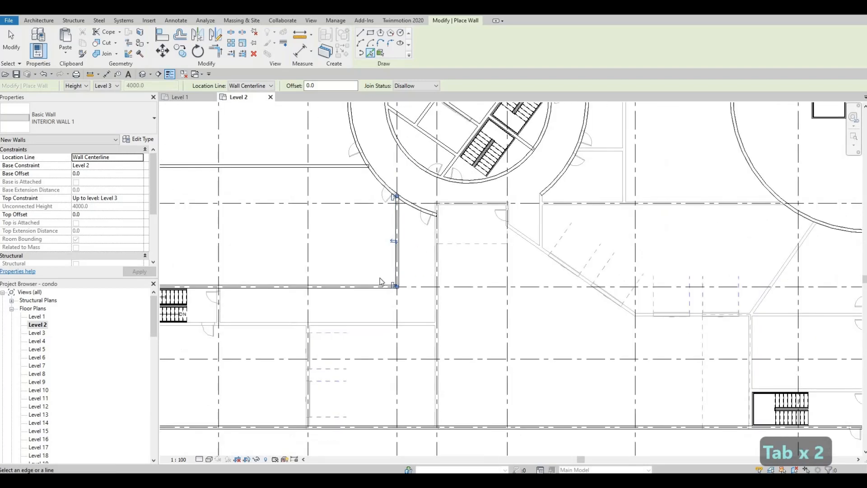
- Create the short vertical INTERIOR WALL 1 wall from the east arc wall's south end to the underlay diagonal by picking its centerline
{"action": "scroll", "coordinate": [381, 281], "scroll_direction": "down", "scroll_amount": 3}
{"action": "middle_click_drag", "start_coordinate": [435, 285], "coordinate": [401, 277]}
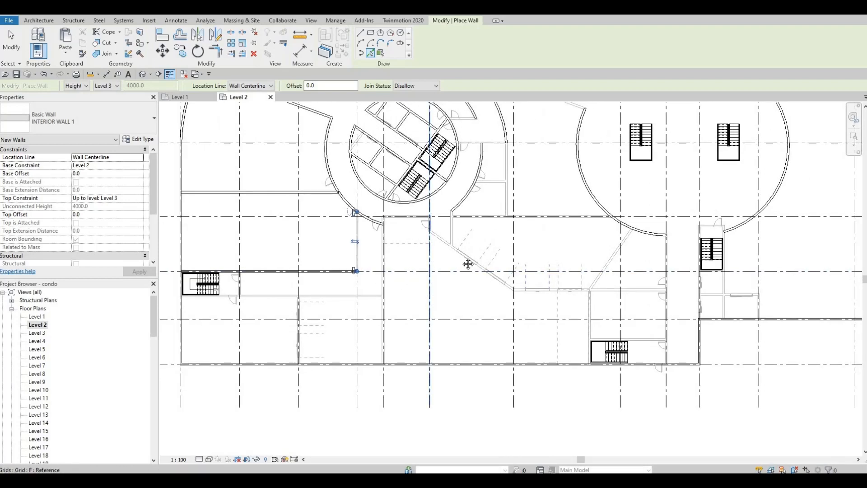
{"action": "scroll", "coordinate": [466, 265], "scroll_direction": "up", "scroll_amount": 4}
{"action": "scroll", "coordinate": [378, 255], "scroll_direction": "up", "scroll_amount": 1}
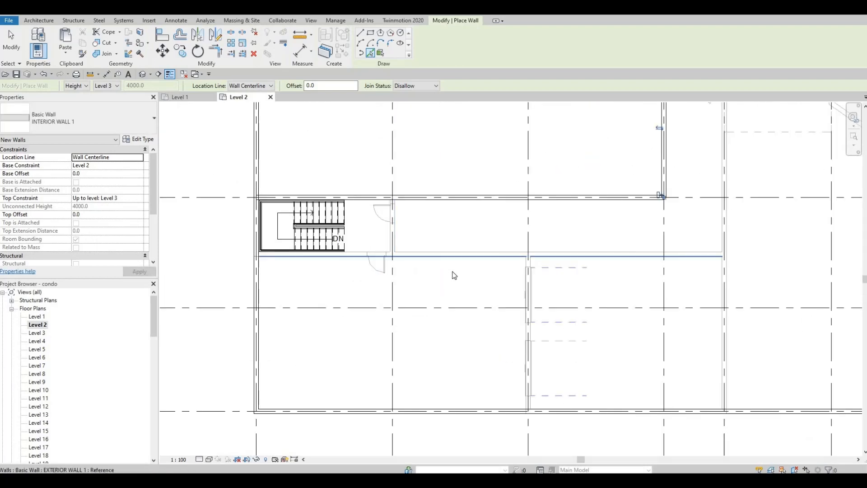
{"action": "middle_click_drag", "start_coordinate": [439, 265], "coordinate": [347, 253]}
{"action": "scroll", "coordinate": [422, 263], "scroll_direction": "down", "scroll_amount": 5}
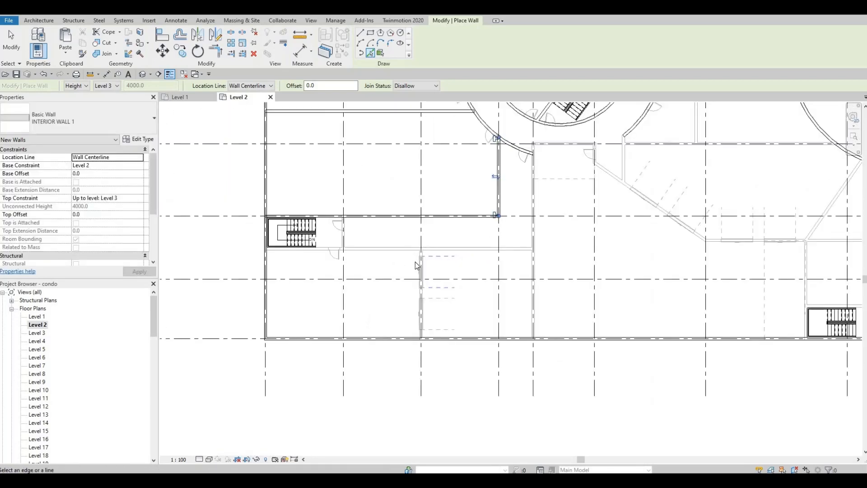
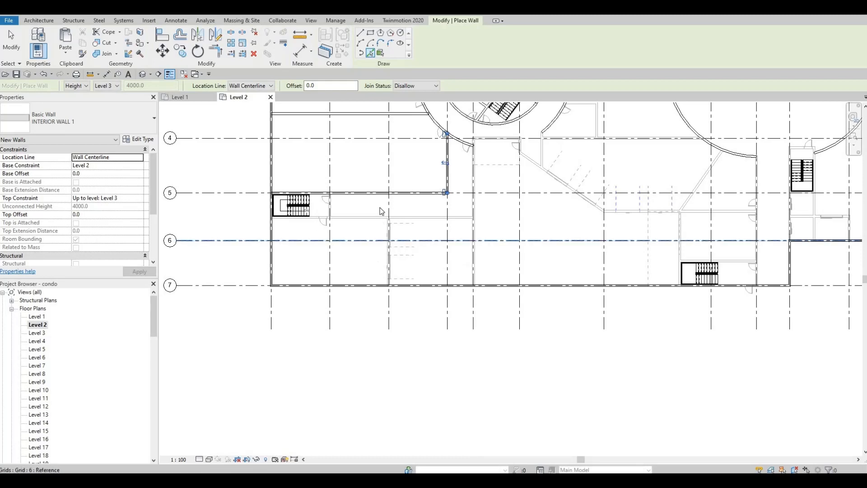
{"action": "scroll", "coordinate": [382, 210], "scroll_direction": "down", "scroll_amount": 1}
{"action": "middle_click_drag", "start_coordinate": [393, 194], "coordinate": [324, 255]}
{"action": "middle_click_drag", "start_coordinate": [443, 242], "coordinate": [389, 259]}
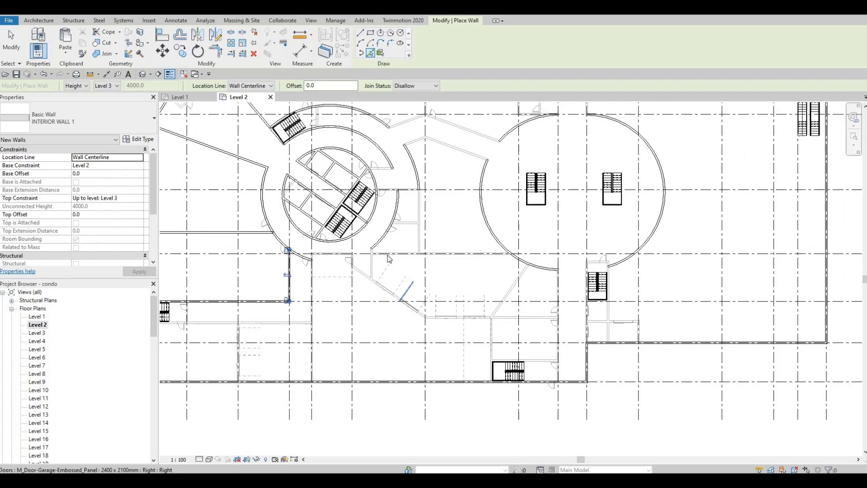
{"action": "scroll", "coordinate": [330, 289], "scroll_direction": "up", "scroll_amount": 5}
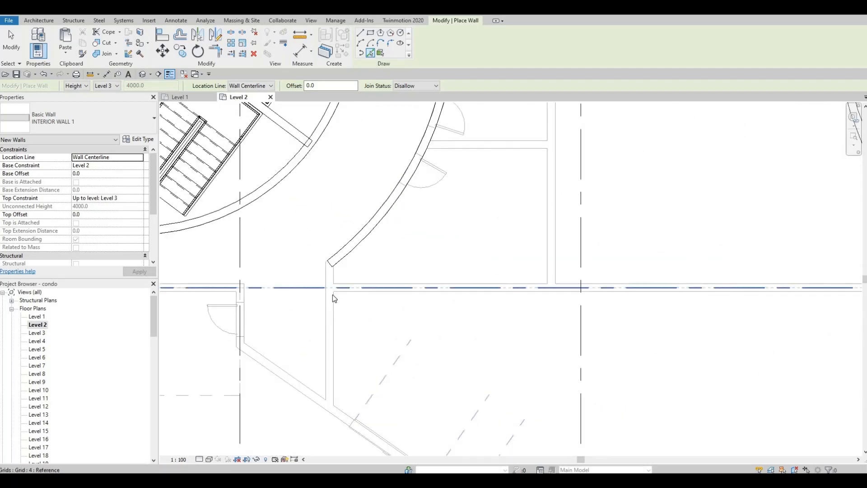
{"action": "left_click", "coordinate": [330, 295]}
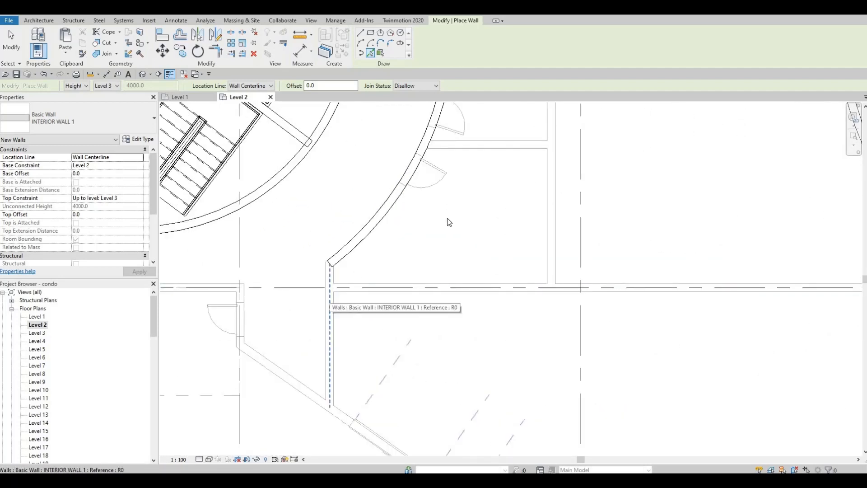
- Create the horizontal INTERIOR WALL 1 wall along grid line 3, from the circular core east to the outer arc wall
{"action": "scroll", "coordinate": [414, 282], "scroll_direction": "down", "scroll_amount": 1}
{"action": "scroll", "coordinate": [414, 282], "scroll_direction": "down", "scroll_amount": 3}
{"action": "scroll", "coordinate": [392, 206], "scroll_direction": "up", "scroll_amount": 4}
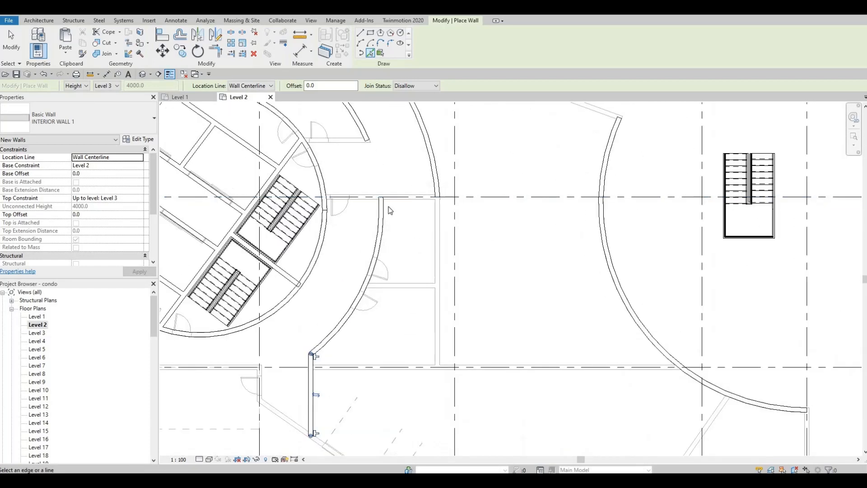
{"action": "key", "text": "Tab"}
{"action": "key", "text": "Tab"}
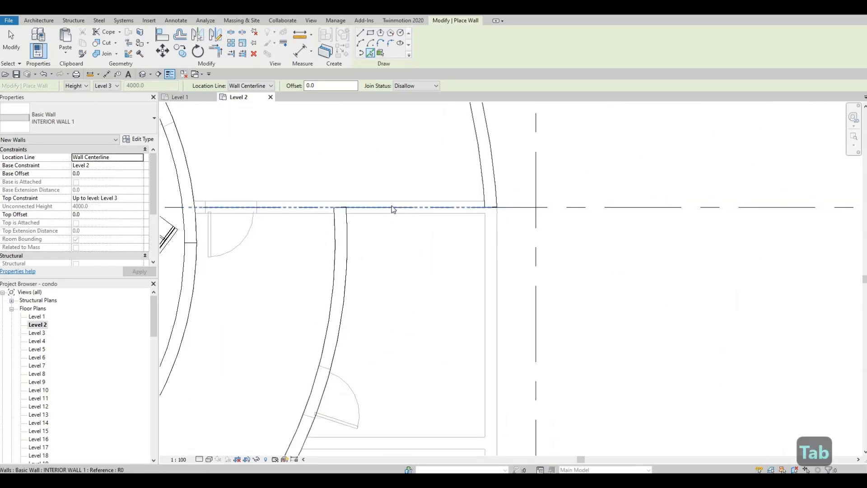
{"action": "left_click", "coordinate": [391, 205]}
- Create the vertical wall from the grid line 3 wall down to grid line 4, plus the horizontal partition between it and the east arc wall
{"action": "scroll", "coordinate": [450, 252], "scroll_direction": "down", "scroll_amount": 2}
{"action": "middle_click_drag", "start_coordinate": [481, 263], "coordinate": [485, 230]}
{"action": "scroll", "coordinate": [486, 230], "scroll_direction": "down", "scroll_amount": 1}
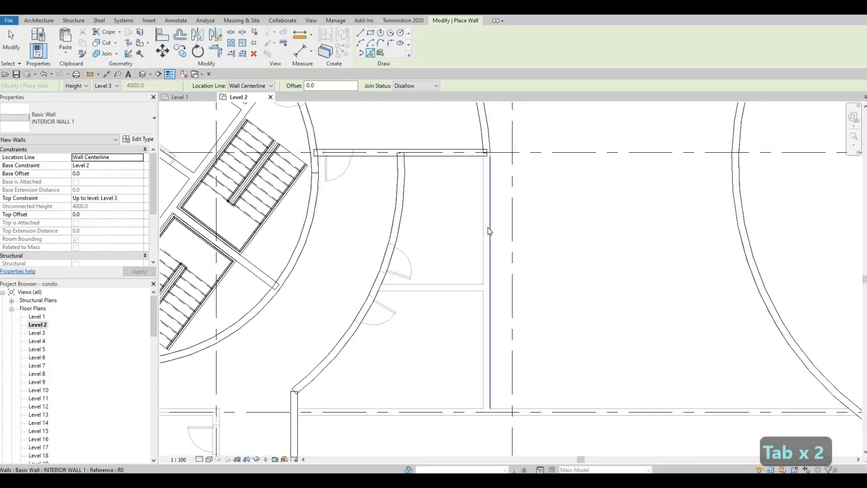
{"action": "key", "text": "Tab"}
{"action": "left_click", "coordinate": [481, 247]}
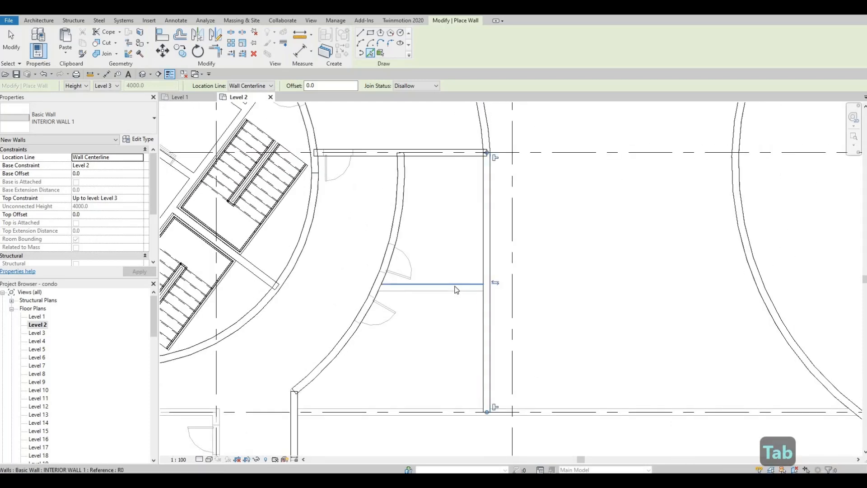
{"action": "scroll", "coordinate": [453, 290], "scroll_direction": "up", "scroll_amount": 2}
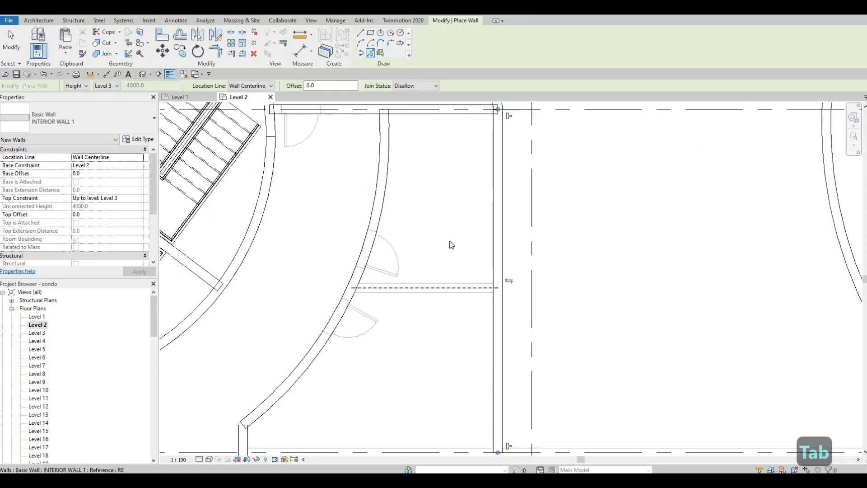
{"action": "left_click", "coordinate": [451, 290]}
- Create the horizontal INTERIOR WALL 1 wall along grid line 4, from the short vertical wall east to the large circular wall
{"action": "scroll", "coordinate": [468, 234], "scroll_direction": "down", "scroll_amount": 2}
{"action": "middle_click_drag", "start_coordinate": [505, 216], "coordinate": [480, 228]}
{"action": "scroll", "coordinate": [480, 228], "scroll_direction": "down", "scroll_amount": 2}
{"action": "middle_click_drag", "start_coordinate": [433, 309], "coordinate": [436, 267]}
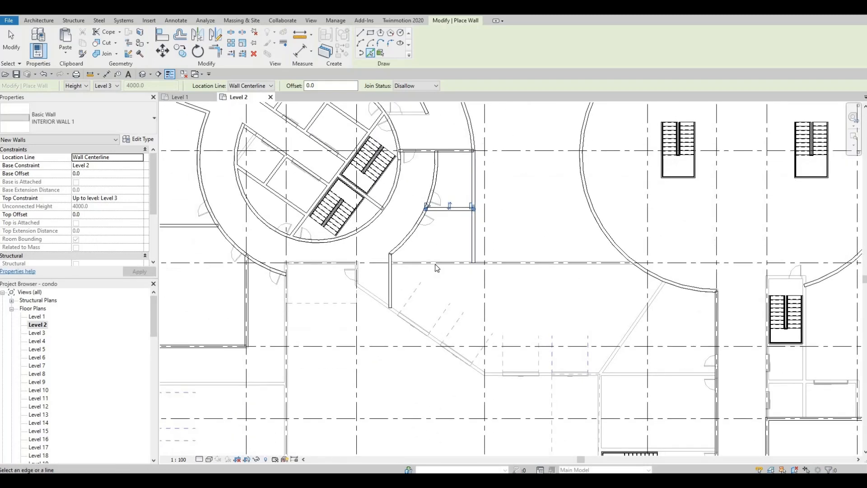
{"action": "scroll", "coordinate": [436, 261], "scroll_direction": "up", "scroll_amount": 2}
{"action": "scroll", "coordinate": [435, 258], "scroll_direction": "up", "scroll_amount": 2}
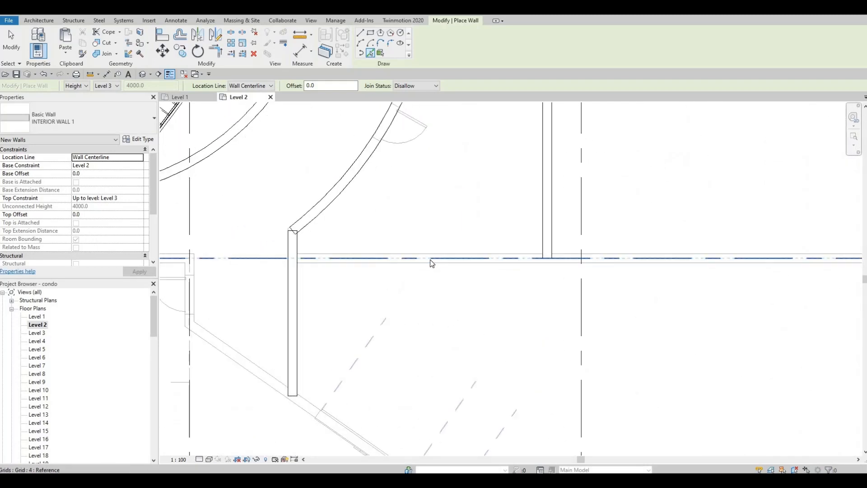
{"action": "key", "text": "Tab"}
{"action": "left_click", "coordinate": [426, 247]}
- Create the diagonal INTERIOR WALL 1 wall from the large circular wall's southwest side to the underlay wall junction between grid lines 5 and 6
{"action": "scroll", "coordinate": [441, 253], "scroll_direction": "down", "scroll_amount": 3}
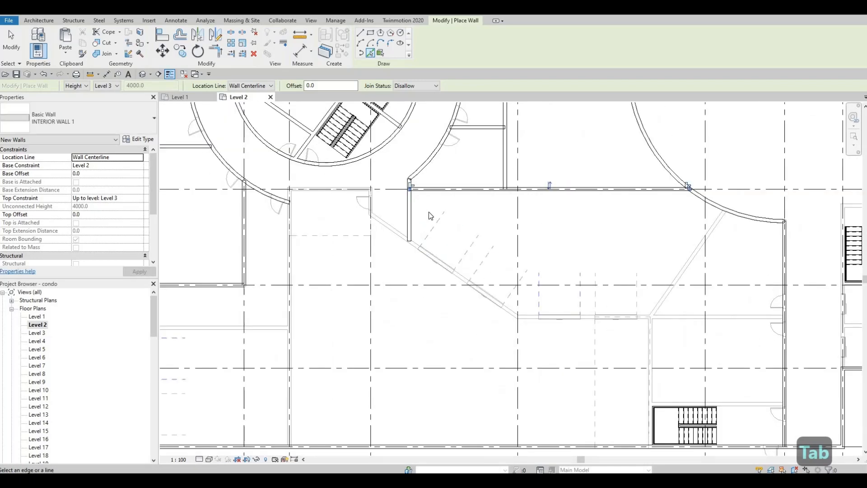
{"action": "scroll", "coordinate": [433, 221], "scroll_direction": "down", "scroll_amount": 5}
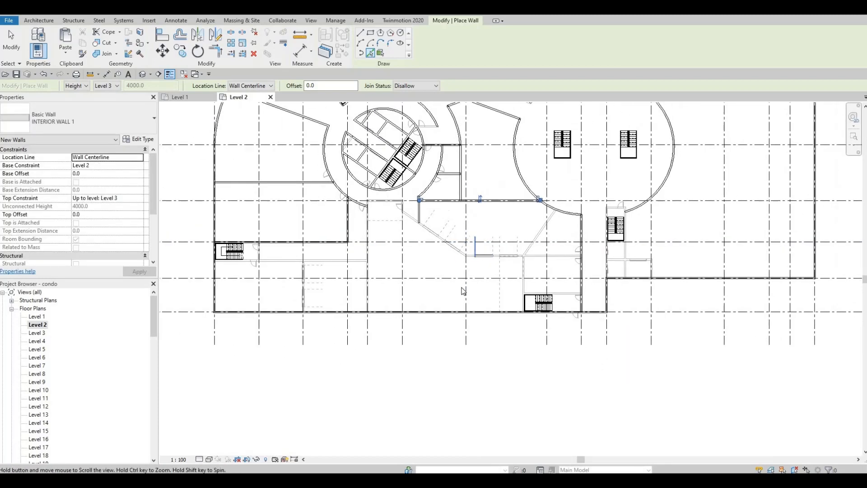
{"action": "middle_click_drag", "start_coordinate": [559, 230], "coordinate": [447, 289]}
{"action": "scroll", "coordinate": [444, 271], "scroll_direction": "up", "scroll_amount": 2}
{"action": "middle_click_drag", "start_coordinate": [439, 259], "coordinate": [438, 220]}
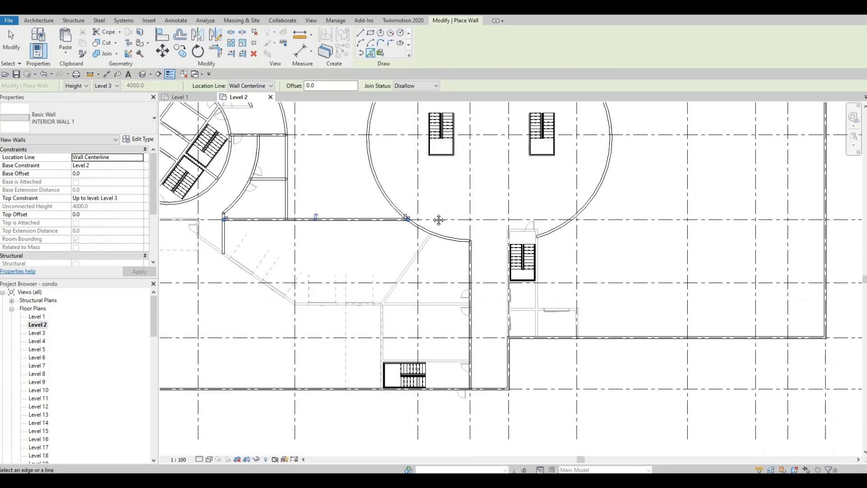
{"action": "scroll", "coordinate": [419, 213], "scroll_direction": "up", "scroll_amount": 4}
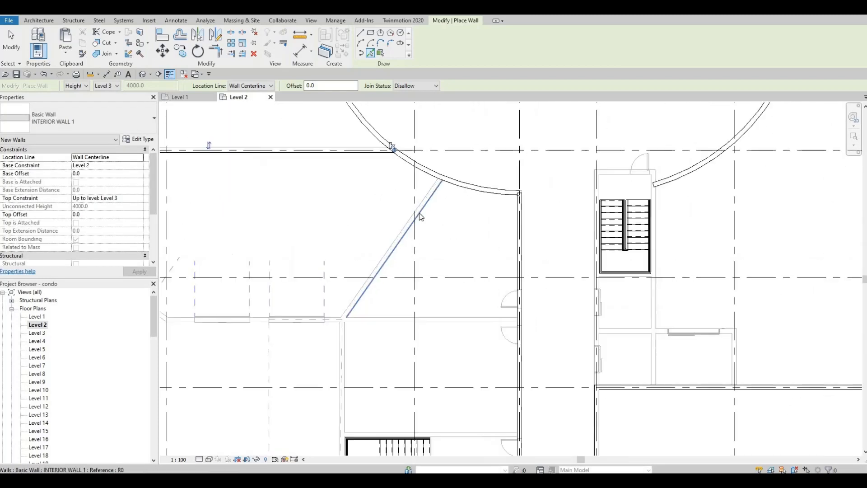
{"action": "key", "text": "Tab"}
{"action": "left_click", "coordinate": [405, 271]}
- Create the wall running south from the diagonal's lower end and the horizontal wall running east from the same corner
{"action": "scroll", "coordinate": [358, 286], "scroll_direction": "up", "scroll_amount": 2}
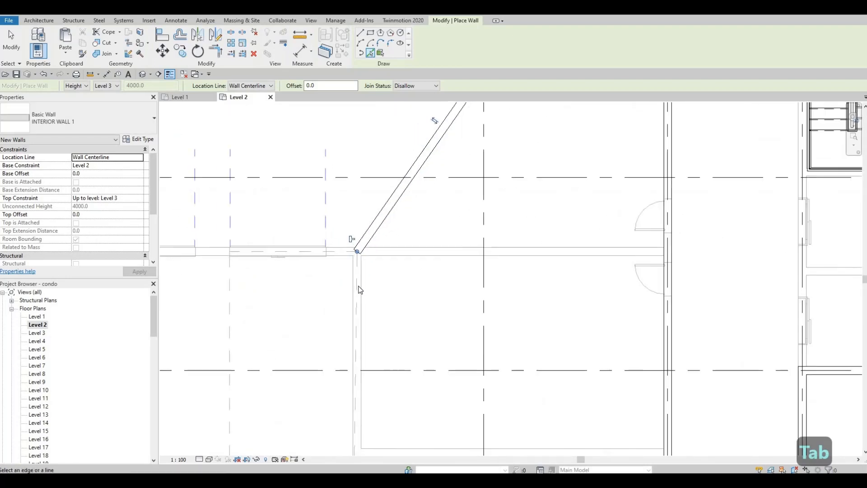
{"action": "key", "text": "Tab"}
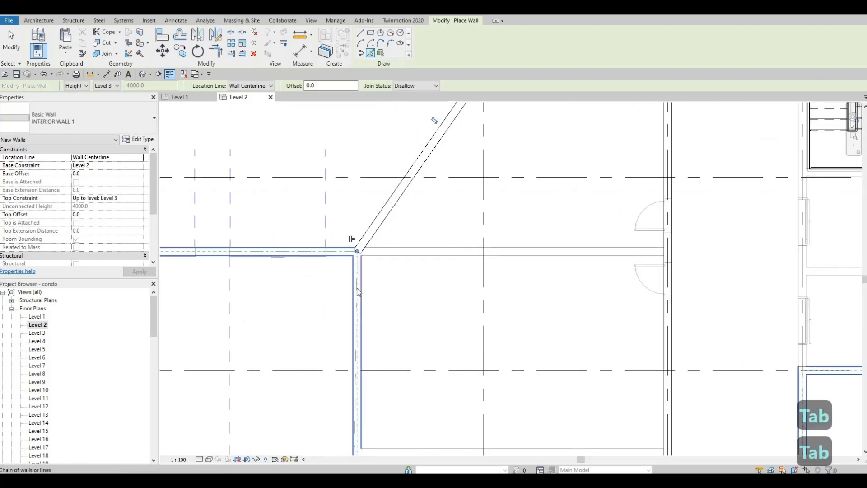
{"action": "left_click", "coordinate": [357, 290]}
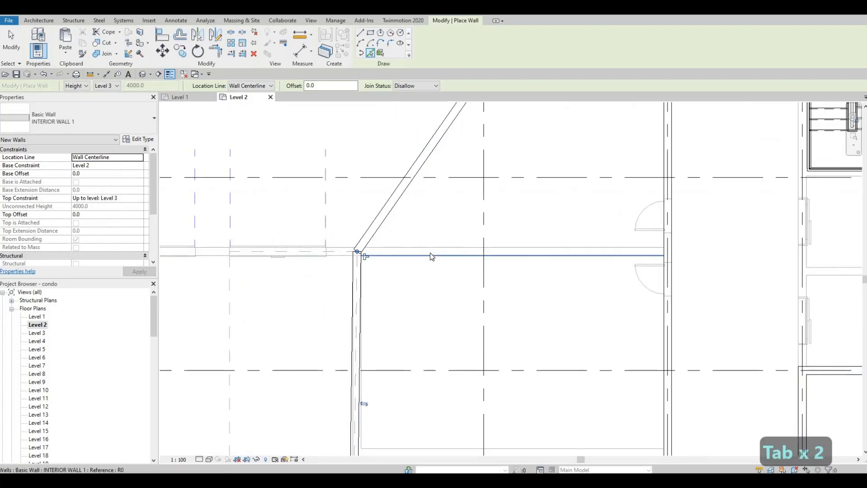
{"action": "left_click", "coordinate": [430, 255]}
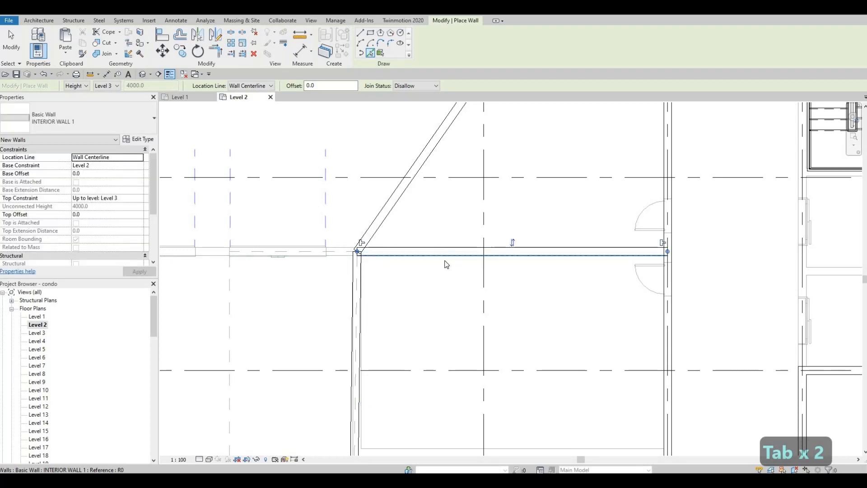
- Create the horizontal INTERIOR WALL 1 wall along the north side of the south stair by picking its underlay wall
{"action": "scroll", "coordinate": [445, 265], "scroll_direction": "down", "scroll_amount": 1}
{"action": "middle_click_drag", "start_coordinate": [476, 360], "coordinate": [476, 278]}
{"action": "middle_click_drag", "start_coordinate": [501, 309], "coordinate": [505, 276]}
{"action": "scroll", "coordinate": [505, 276], "scroll_direction": "up", "scroll_amount": 1}
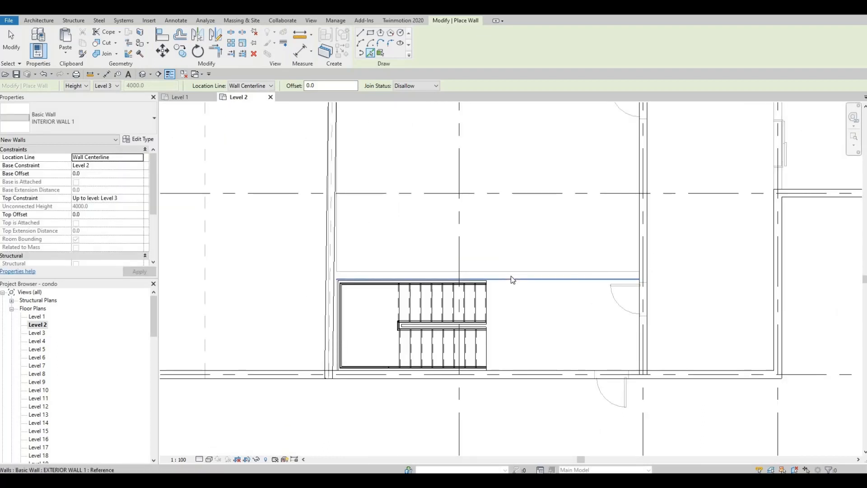
{"action": "left_click", "coordinate": [511, 276]}
- Create the vertical INTERIOR WALL 1 wall along the west side of the stair just south of the large circular wall
{"action": "scroll", "coordinate": [511, 275], "scroll_direction": "up", "scroll_amount": 1}
{"action": "middle_click_drag", "start_coordinate": [573, 305], "coordinate": [515, 264]}
{"action": "scroll", "coordinate": [515, 264], "scroll_direction": "down", "scroll_amount": 1}
{"action": "scroll", "coordinate": [511, 251], "scroll_direction": "down", "scroll_amount": 1}
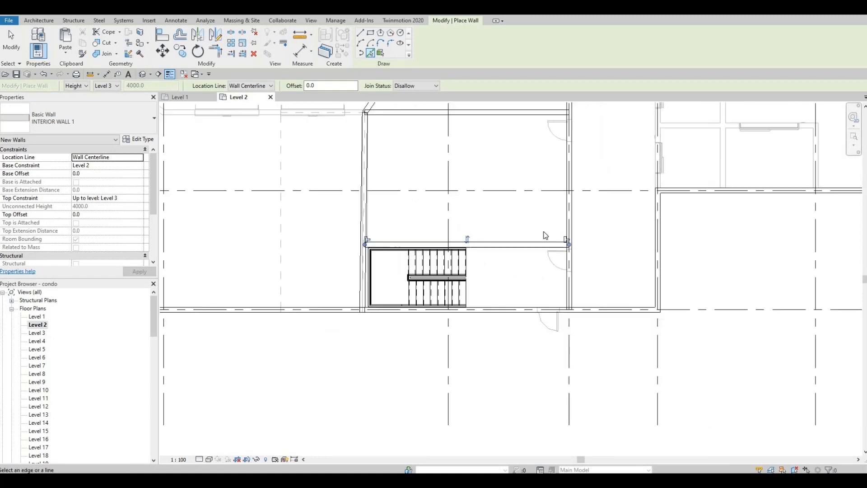
{"action": "middle_click_drag", "start_coordinate": [544, 235], "coordinate": [470, 285]}
{"action": "scroll", "coordinate": [469, 285], "scroll_direction": "down", "scroll_amount": 2}
{"action": "middle_click_drag", "start_coordinate": [602, 207], "coordinate": [551, 236]}
{"action": "scroll", "coordinate": [548, 235], "scroll_direction": "up", "scroll_amount": 3}
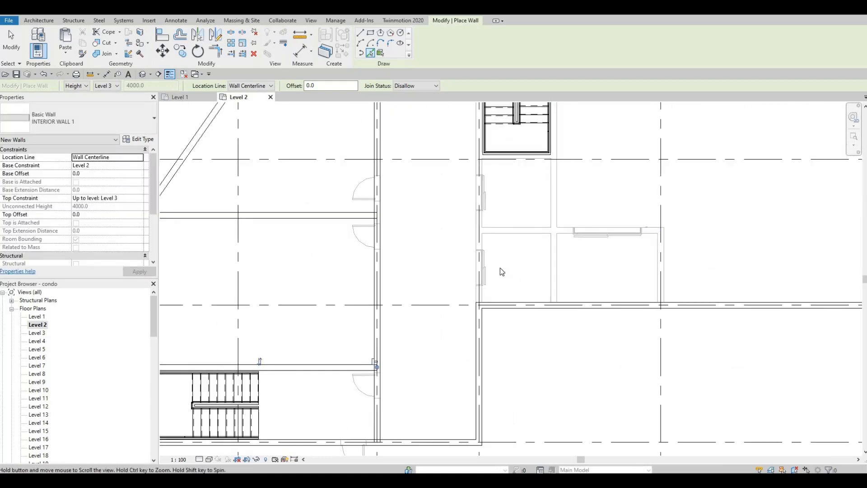
{"action": "scroll", "coordinate": [497, 270], "scroll_direction": "up", "scroll_amount": 2}
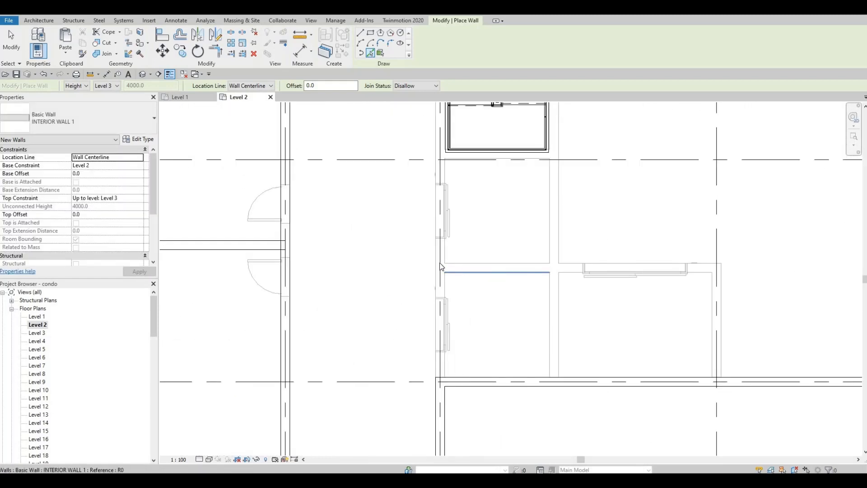
{"action": "scroll", "coordinate": [449, 294], "scroll_direction": "down", "scroll_amount": 3}
{"action": "scroll", "coordinate": [447, 289], "scroll_direction": "up", "scroll_amount": 2}
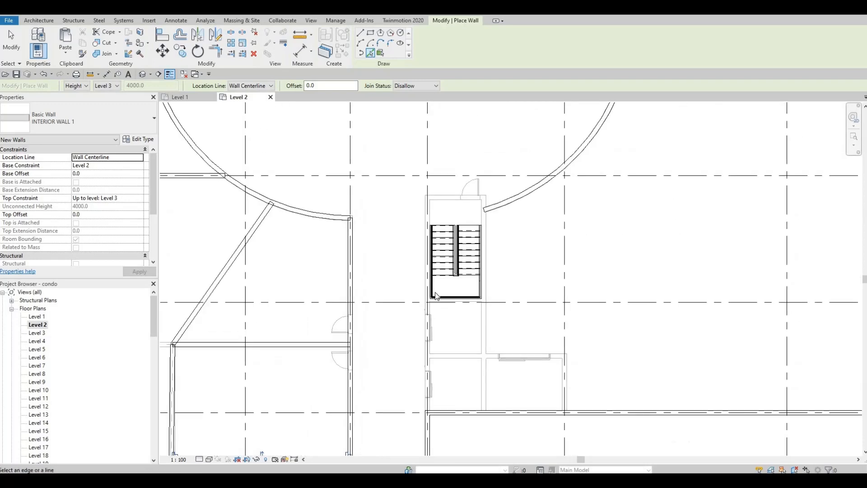
{"action": "scroll", "coordinate": [436, 242], "scroll_direction": "up", "scroll_amount": 5}
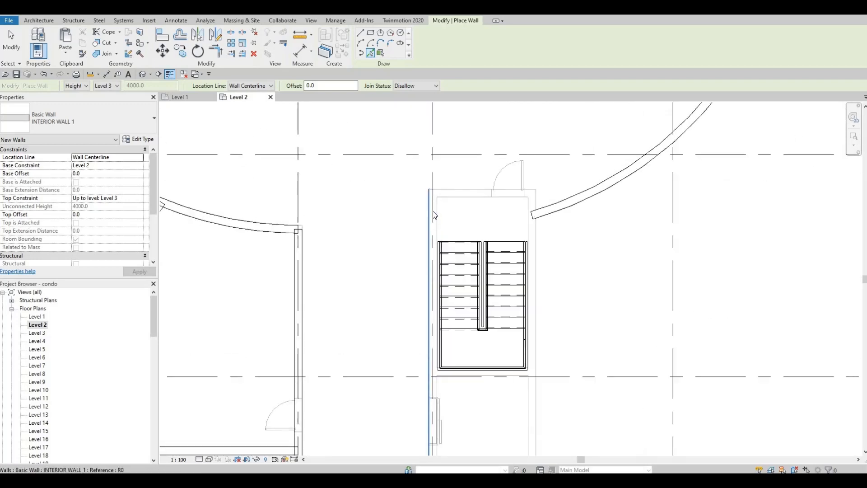
{"action": "key", "text": "Tab"}
{"action": "key", "text": "Tab"}
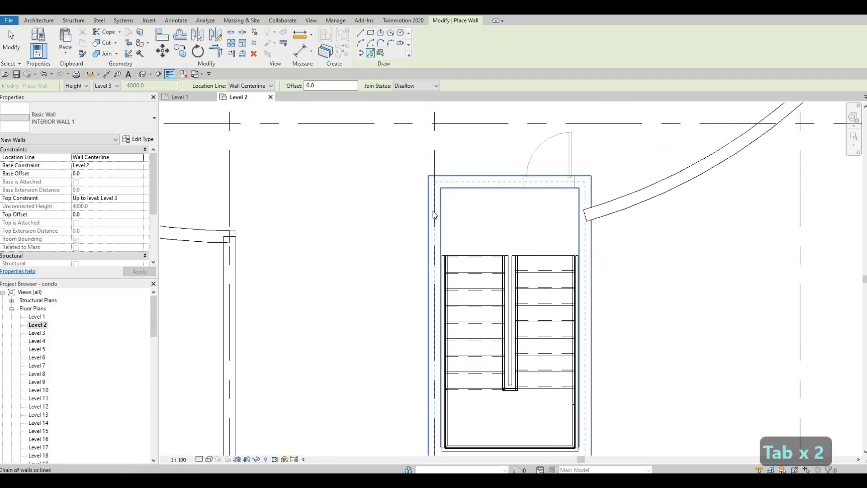
{"action": "key", "text": "Tab"}
{"action": "key", "text": "Tab"}
{"action": "key", "text": "Tab"}
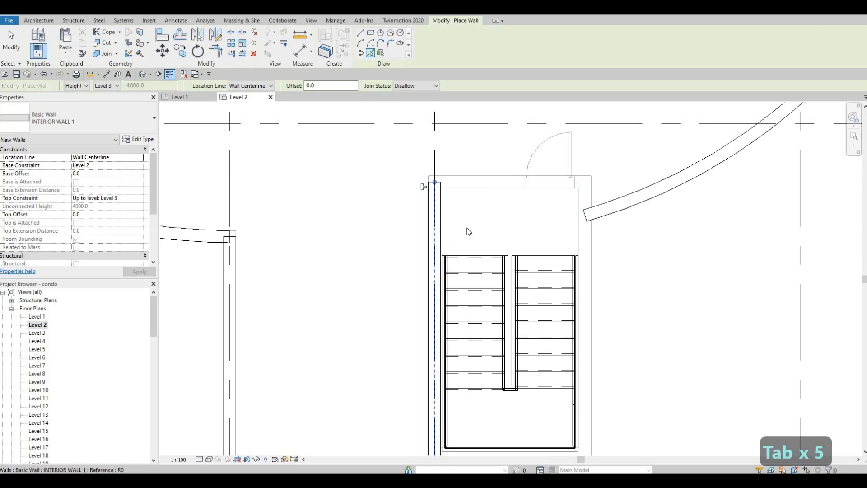
- Create the north and east INTERIOR WALL 1 walls of the same stair by picking their underlay wall centerlines
{"action": "scroll", "coordinate": [484, 183], "scroll_direction": "down", "scroll_amount": 1}
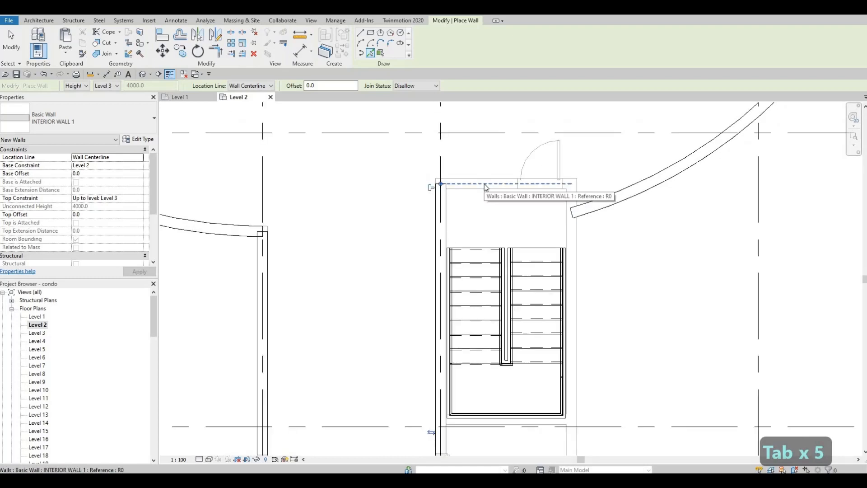
{"action": "left_click", "coordinate": [583, 204]}
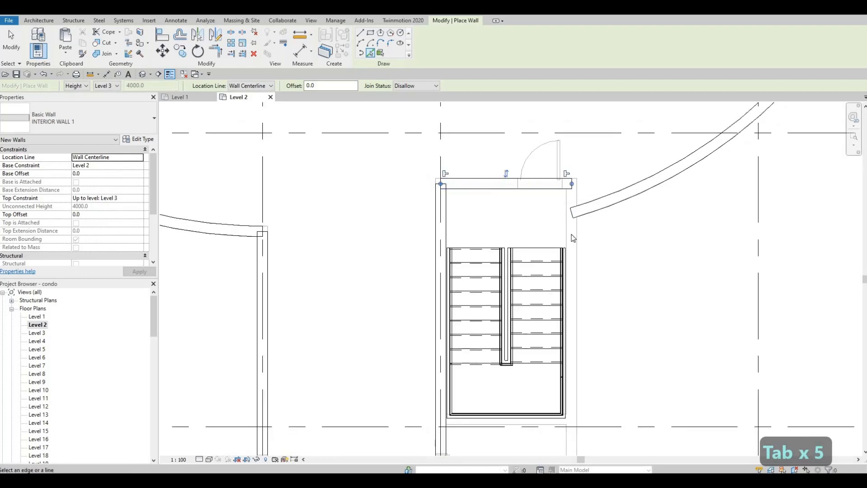
{"action": "left_click", "coordinate": [582, 257]}
- Create the two horizontal wall segments south of the stair out to grid K and the short wall down grid K to the exterior wall
{"action": "scroll", "coordinate": [575, 240], "scroll_direction": "down", "scroll_amount": 5}
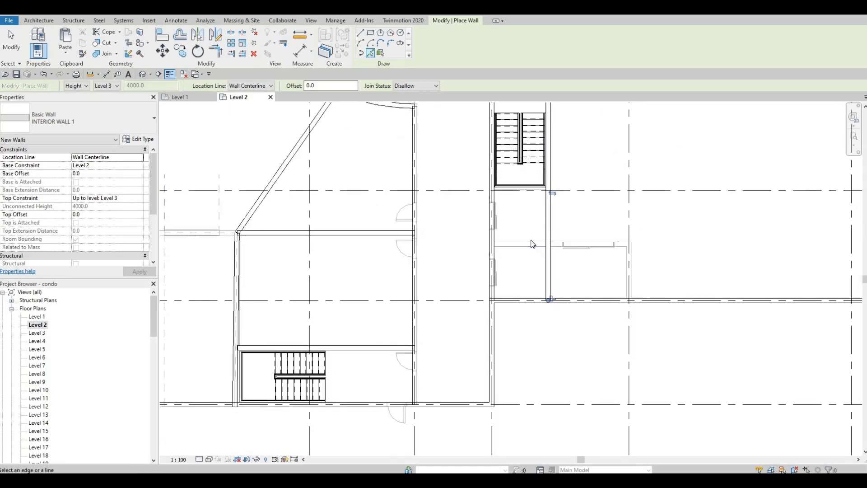
{"action": "scroll", "coordinate": [532, 244], "scroll_direction": "up", "scroll_amount": 3}
{"action": "left_click", "coordinate": [689, 247]}
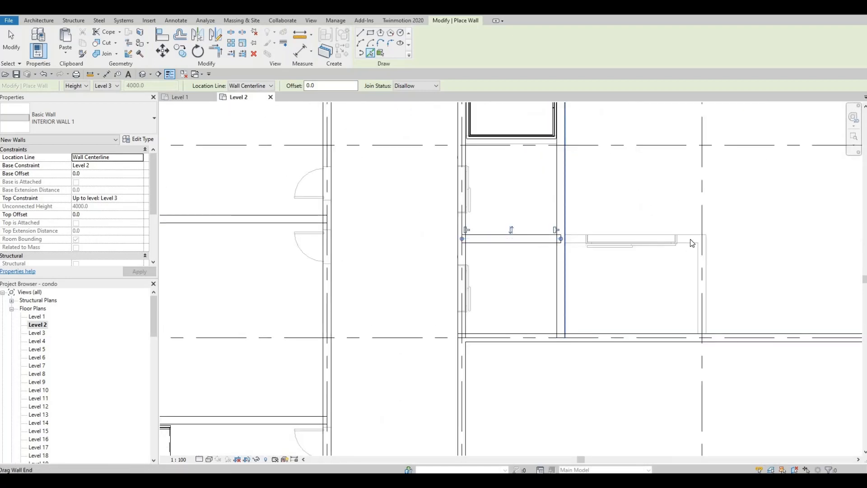
{"action": "left_click", "coordinate": [706, 270]}
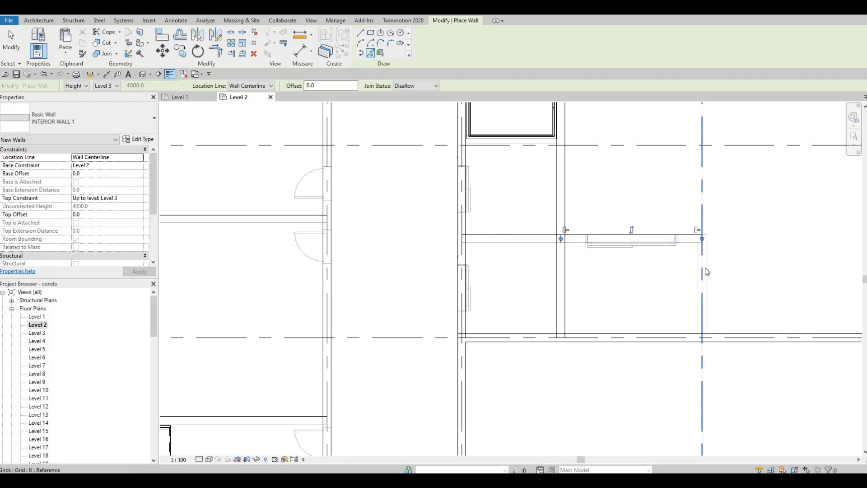
{"action": "key", "text": "Tab"}
{"action": "key", "text": "Tab"}
{"action": "left_click", "coordinate": [707, 271]}
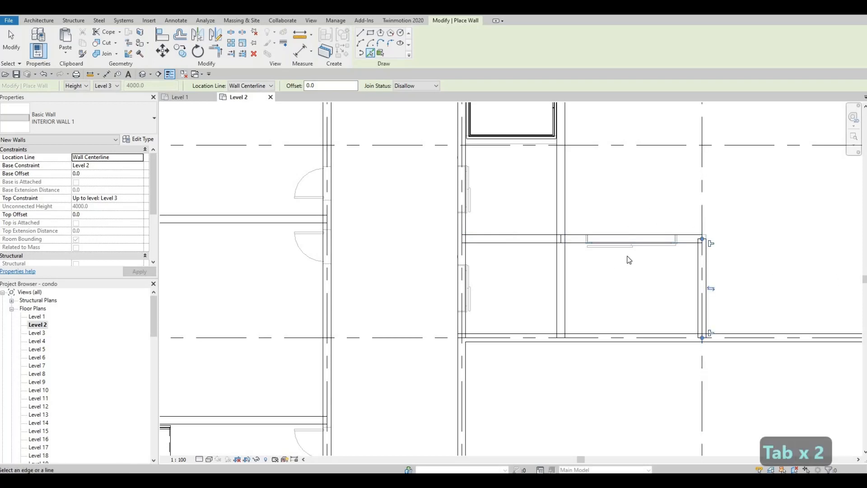
{"action": "scroll", "coordinate": [587, 266], "scroll_direction": "down", "scroll_amount": 3}
{"action": "key", "text": "Escape"}
{"action": "key", "text": "Escape"}
{"action": "scroll", "coordinate": [574, 269], "scroll_direction": "down", "scroll_amount": 3}
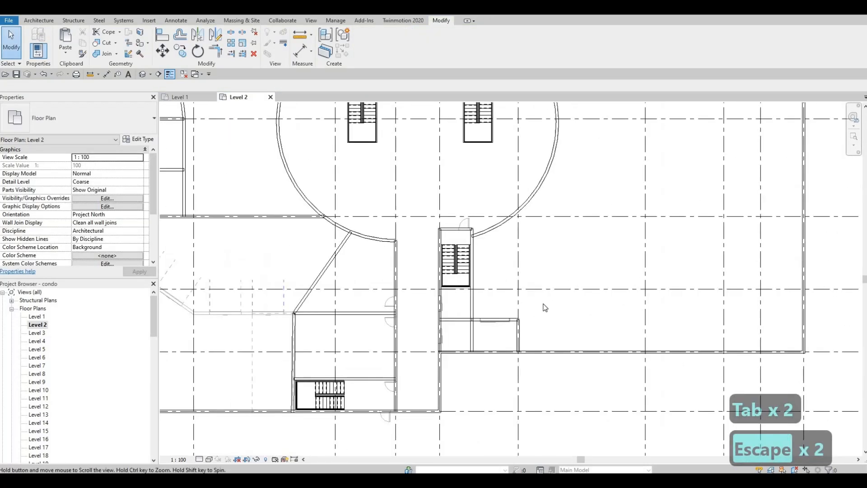
- Allow joins at the lower end of the stair's long east wall and the upper end of the short grid K wall
{"action": "scroll", "coordinate": [516, 286], "scroll_direction": "up", "scroll_amount": 5}
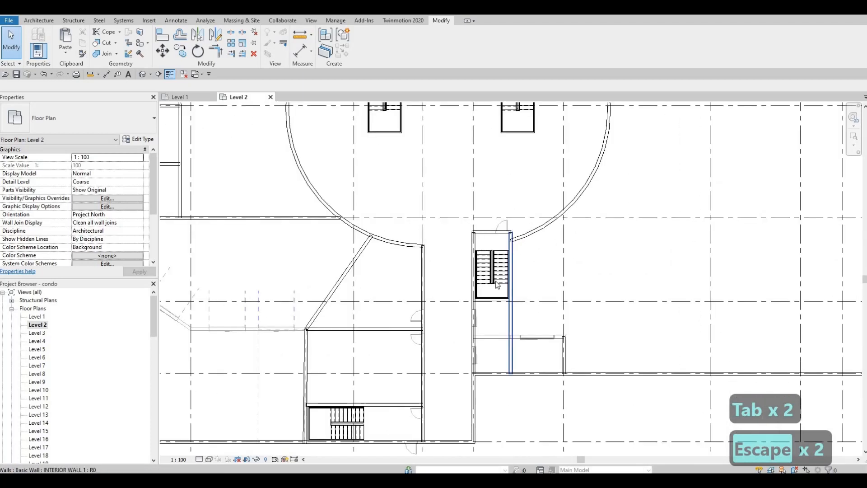
{"action": "scroll", "coordinate": [600, 273], "scroll_direction": "up", "scroll_amount": 2}
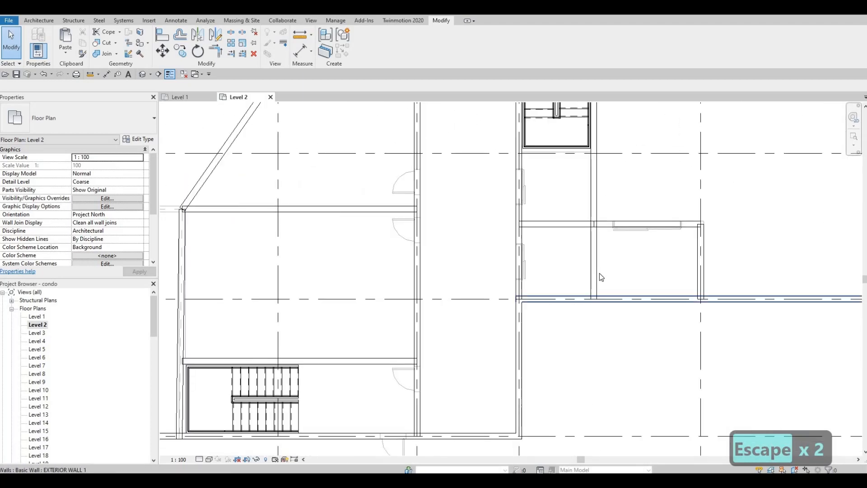
{"action": "scroll", "coordinate": [600, 273], "scroll_direction": "up", "scroll_amount": 2}
{"action": "left_click", "coordinate": [595, 298]}
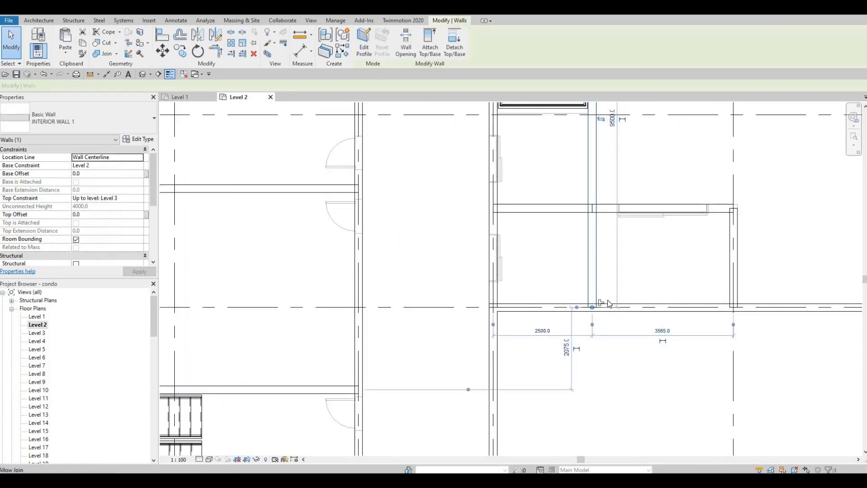
{"action": "left_click", "coordinate": [737, 212]}
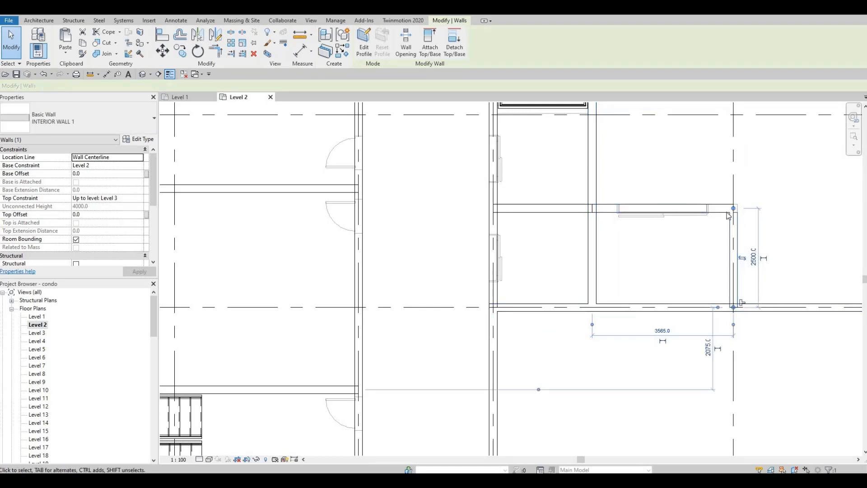
{"action": "scroll", "coordinate": [724, 205], "scroll_direction": "up", "scroll_amount": 2}
{"action": "key", "text": "Escape"}
- Allow joins at the ends of the two horizontal wall segments and at the grid K wall's lower end
{"action": "left_click", "coordinate": [736, 206]}
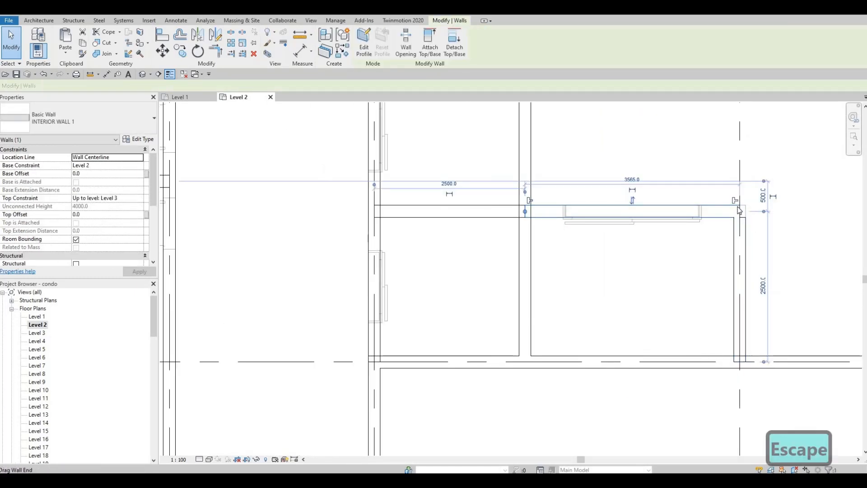
{"action": "left_click", "coordinate": [740, 211]}
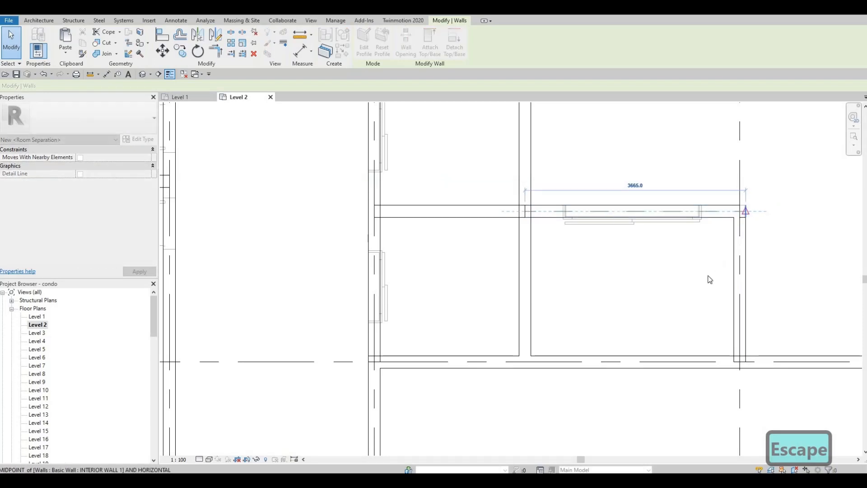
{"action": "key", "text": "Escape"}
{"action": "left_click", "coordinate": [754, 364]}
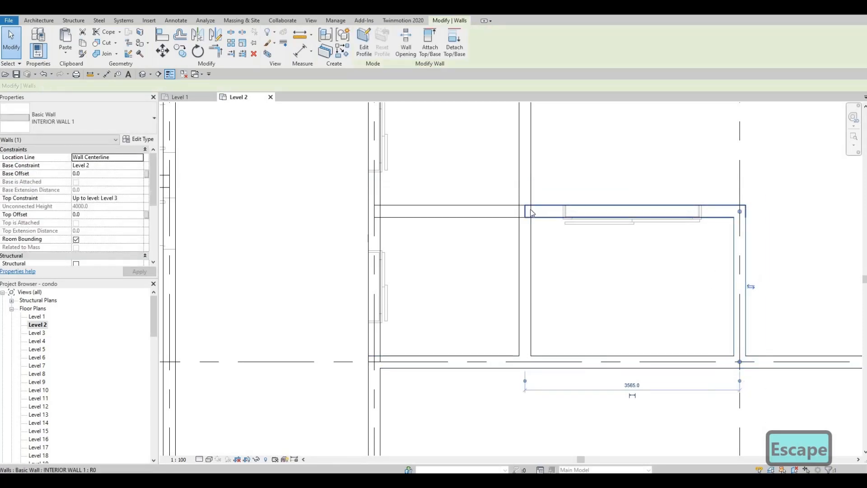
{"action": "left_click", "coordinate": [544, 216]}
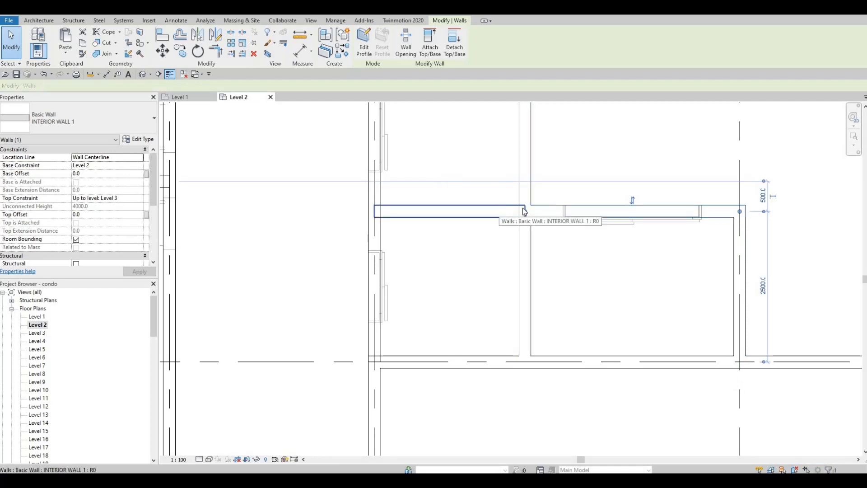
{"action": "left_click", "coordinate": [519, 204]}
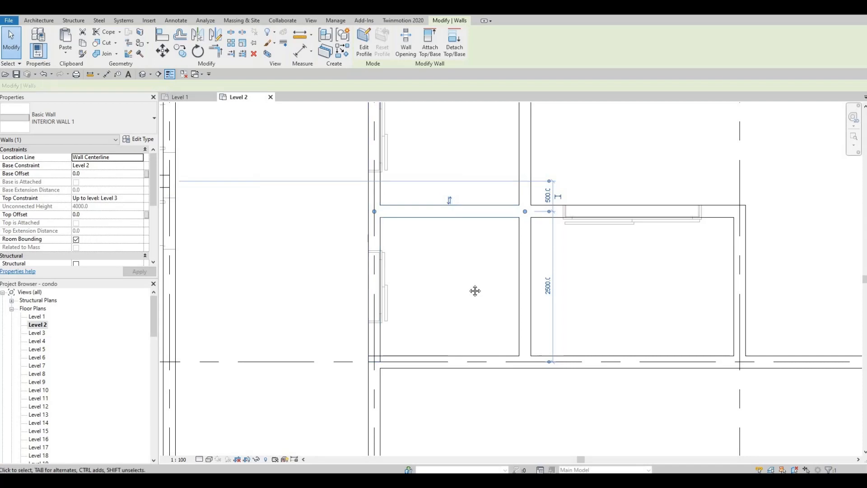
- Draw a horizontal INTERIOR WALL 1 wall 2400 long below the stair landing, from the west wall's centerline to the east wall's inner face
{"action": "scroll", "coordinate": [474, 291], "scroll_direction": "down", "scroll_amount": 1}
{"action": "middle_click_drag", "start_coordinate": [447, 224], "coordinate": [473, 278]}
{"action": "middle_click_drag", "start_coordinate": [460, 172], "coordinate": [474, 265]}
{"action": "scroll", "coordinate": [470, 283], "scroll_direction": "up", "scroll_amount": 5}
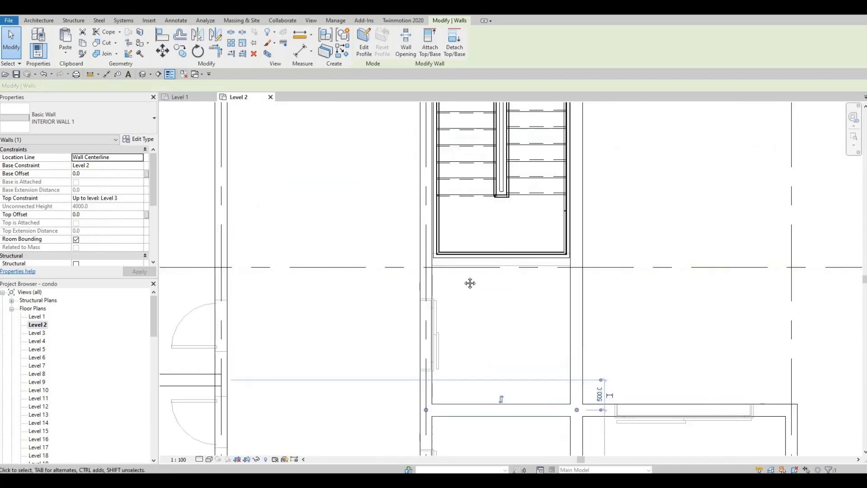
{"action": "scroll", "coordinate": [567, 314], "scroll_direction": "down", "scroll_amount": 2}
{"action": "key", "text": "Escape"}
{"action": "left_click", "coordinate": [564, 318]}
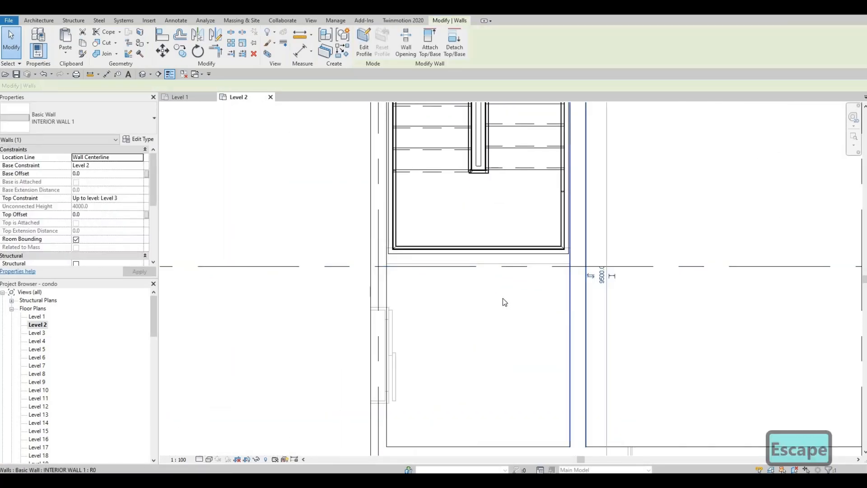
{"action": "key", "text": "c"}
{"action": "key", "text": "s"}
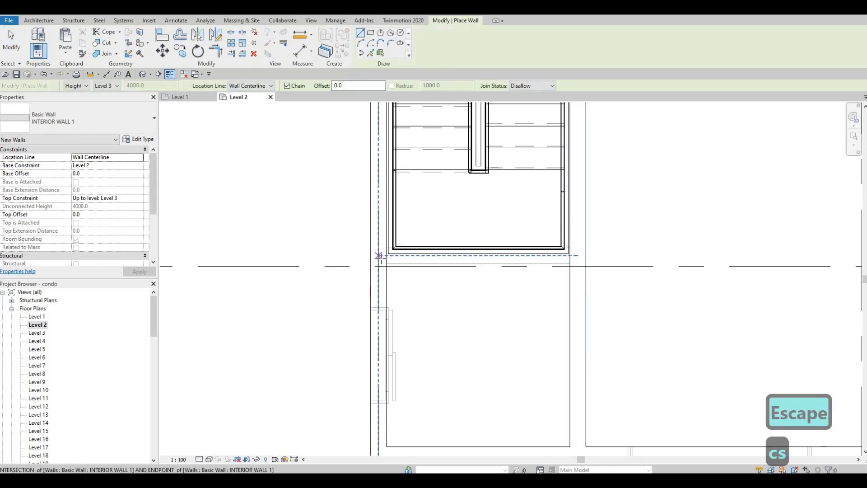
{"action": "left_click", "coordinate": [378, 255]}
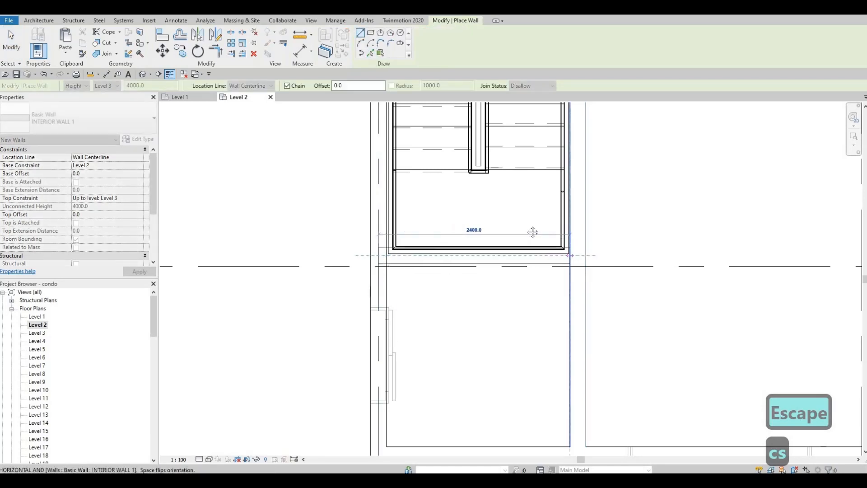
{"action": "left_click", "coordinate": [570, 255]}
{"action": "key", "text": "Escape"}
- Close the stair's northwest corner by joining the north wall and extending the west wall's end to the north wall's outer face
{"action": "scroll", "coordinate": [524, 433], "scroll_direction": "down", "scroll_amount": 2}
{"action": "middle_click_drag", "start_coordinate": [469, 105], "coordinate": [454, 168]}
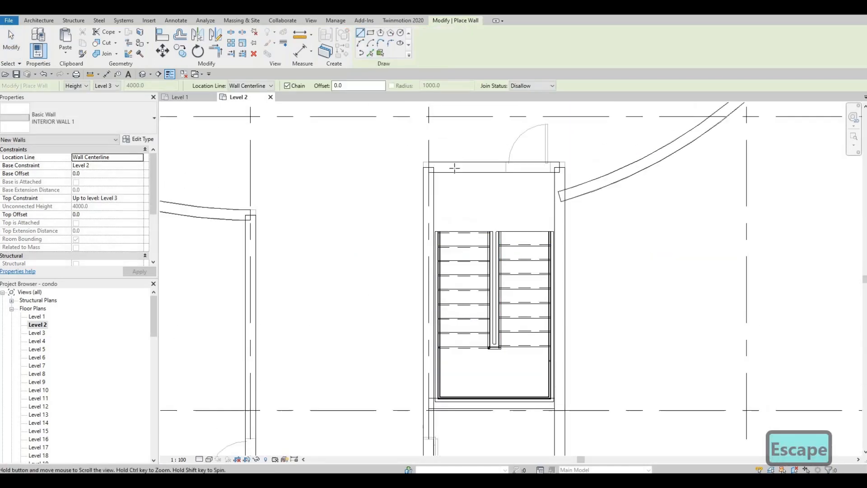
{"action": "scroll", "coordinate": [455, 168], "scroll_direction": "up", "scroll_amount": 1}
{"action": "key", "text": "Escape"}
{"action": "left_click", "coordinate": [419, 180]}
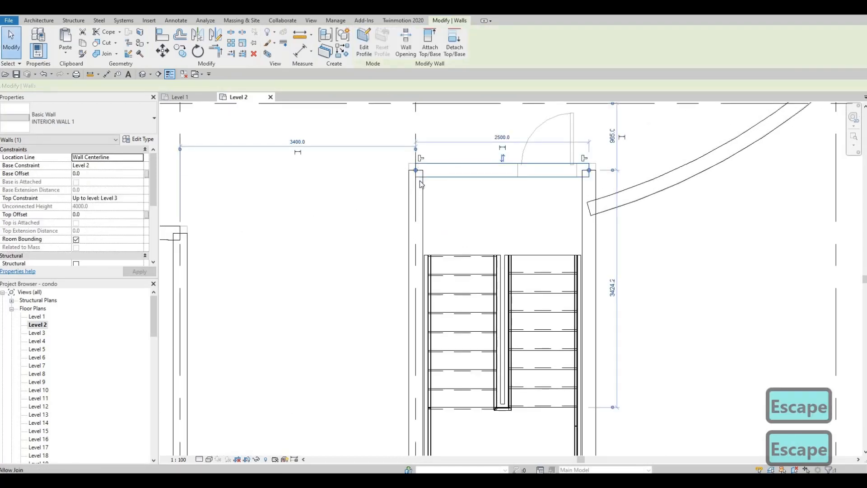
{"action": "left_click", "coordinate": [416, 173]}
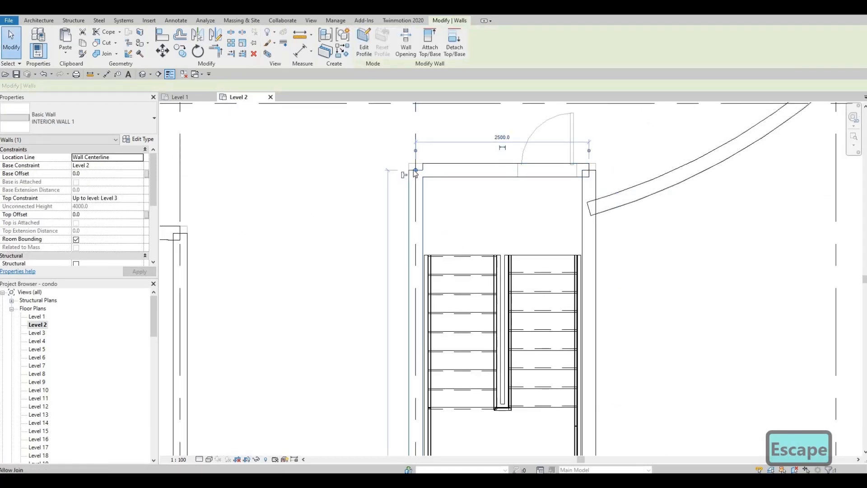
{"action": "left_click_drag", "start_coordinate": [416, 170], "coordinate": [416, 163]}
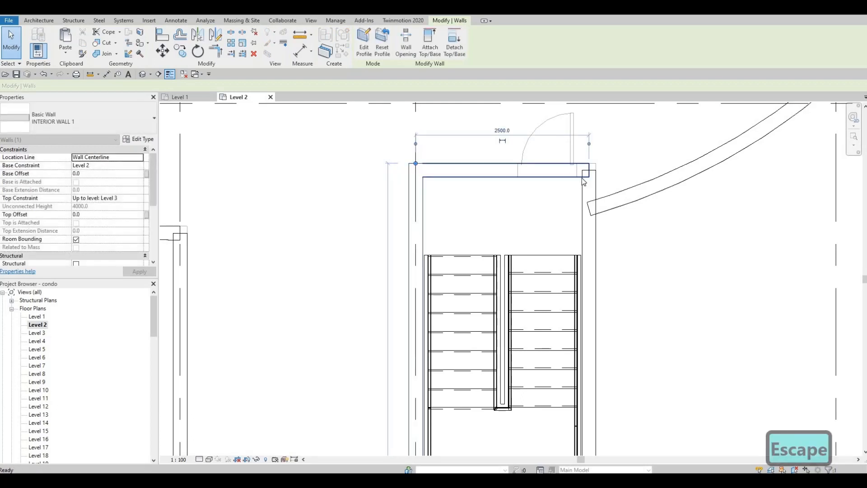
{"action": "key", "text": "Escape"}
- Close the stair's northeast corner by joining the ends of its east and north walls
{"action": "left_click", "coordinate": [597, 175]}
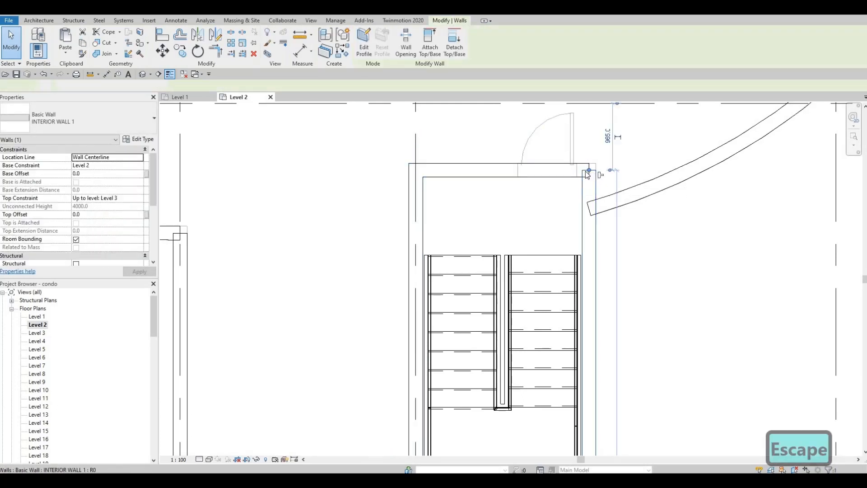
{"action": "left_click_drag", "start_coordinate": [593, 170], "coordinate": [597, 171]}
{"action": "key", "text": "Escape"}
{"action": "key", "text": "Escape"}
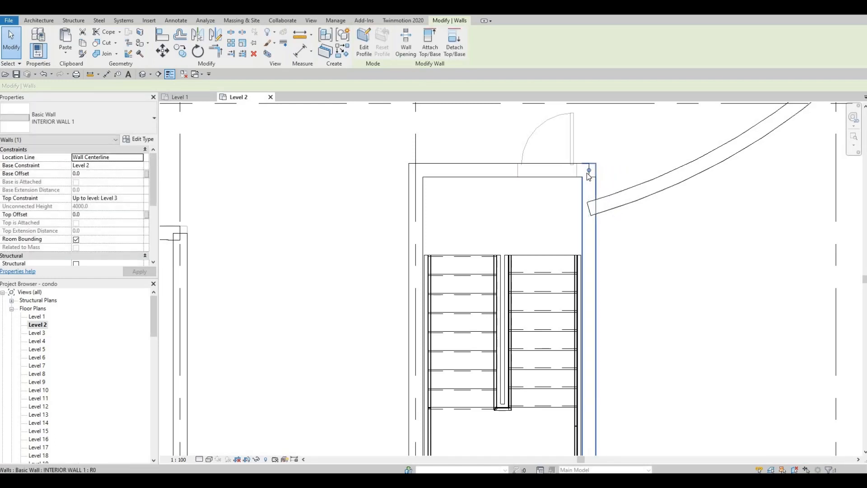
{"action": "key", "text": "Escape"}
{"action": "left_click", "coordinate": [583, 159]}
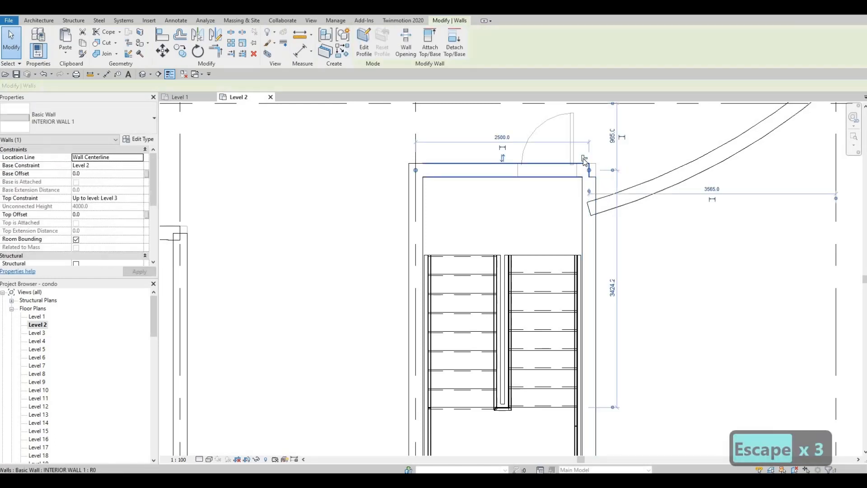
{"action": "left_click_drag", "start_coordinate": [590, 171], "coordinate": [596, 170]}
{"action": "key", "text": "Escape"}
{"action": "scroll", "coordinate": [486, 202], "scroll_direction": "down", "scroll_amount": 3}
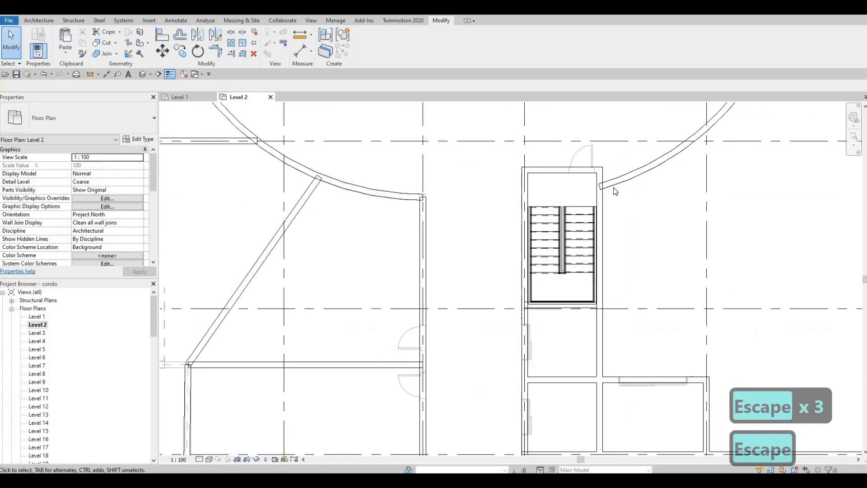
- Allow the join between the eastern curved wall's lower end and the stair's east wall
{"action": "scroll", "coordinate": [542, 194], "scroll_direction": "up", "scroll_amount": 4}
{"action": "left_click", "coordinate": [608, 194]}
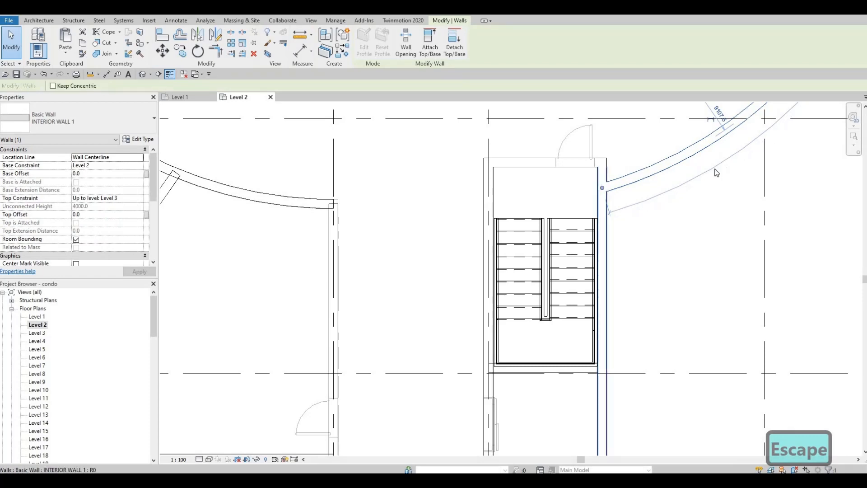
{"action": "key", "text": "Escape"}
- Allow the join at the long vertical corridor wall's upper end, where it meets the western curved wall
{"action": "scroll", "coordinate": [570, 193], "scroll_direction": "down", "scroll_amount": 2}
{"action": "middle_click_drag", "start_coordinate": [413, 209], "coordinate": [574, 185]}
{"action": "left_click", "coordinate": [578, 182]}
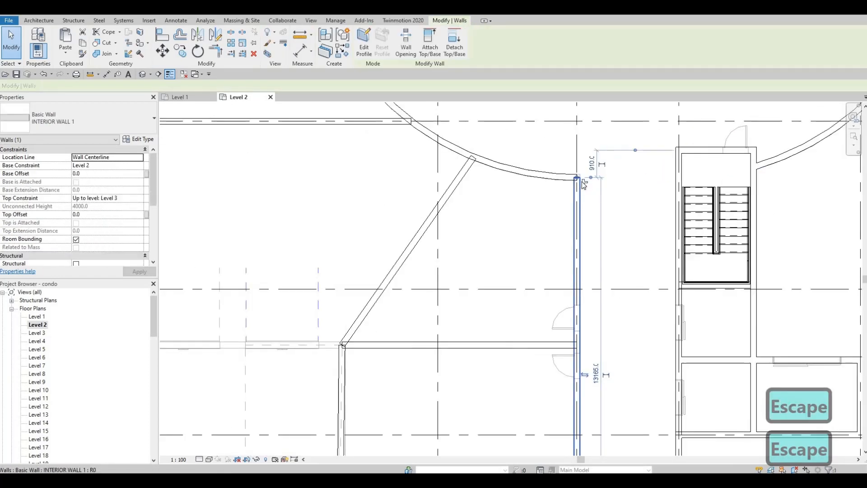
{"action": "left_click", "coordinate": [584, 182]}
- Allow the join at the diagonal wall's upper end so it connects to the western curved wall
{"action": "middle_click_drag", "start_coordinate": [493, 178], "coordinate": [501, 145]}
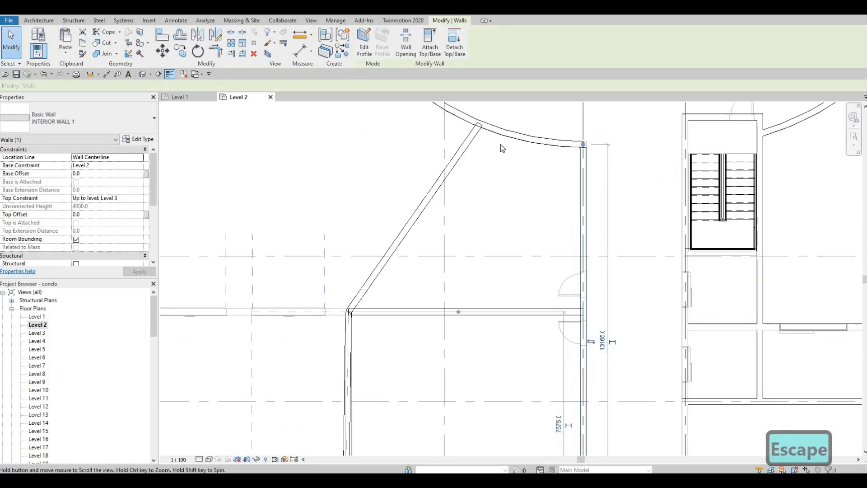
{"action": "scroll", "coordinate": [499, 143], "scroll_direction": "down", "scroll_amount": 1}
{"action": "left_click", "coordinate": [499, 127]}
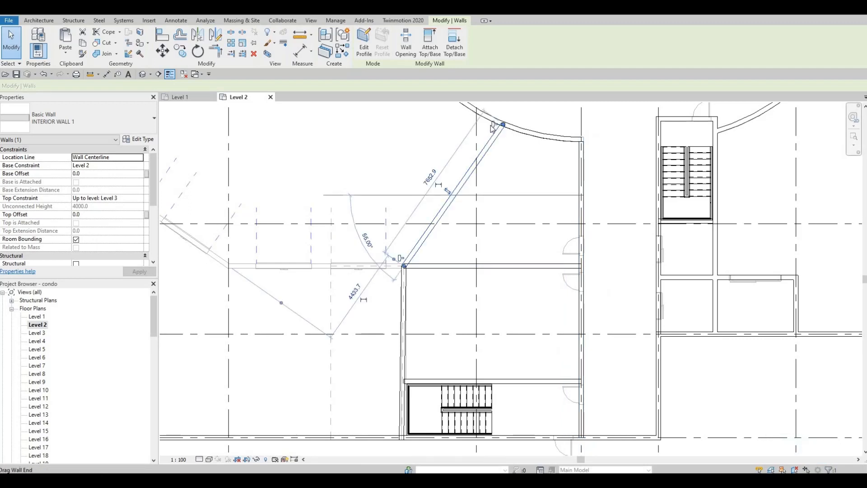
{"action": "middle_click_drag", "start_coordinate": [435, 262], "coordinate": [470, 201]}
{"action": "scroll", "coordinate": [418, 221], "scroll_direction": "up", "scroll_amount": 2}
{"action": "key", "text": "Escape"}
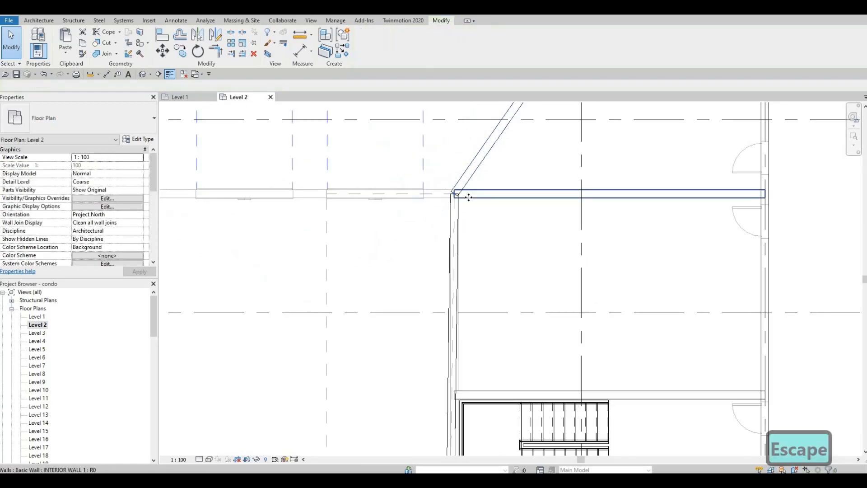
- Clean up the corner at the diagonal wall's lower end by joining the diagonal, horizontal and near-vertical walls there
{"action": "left_click", "coordinate": [459, 192]}
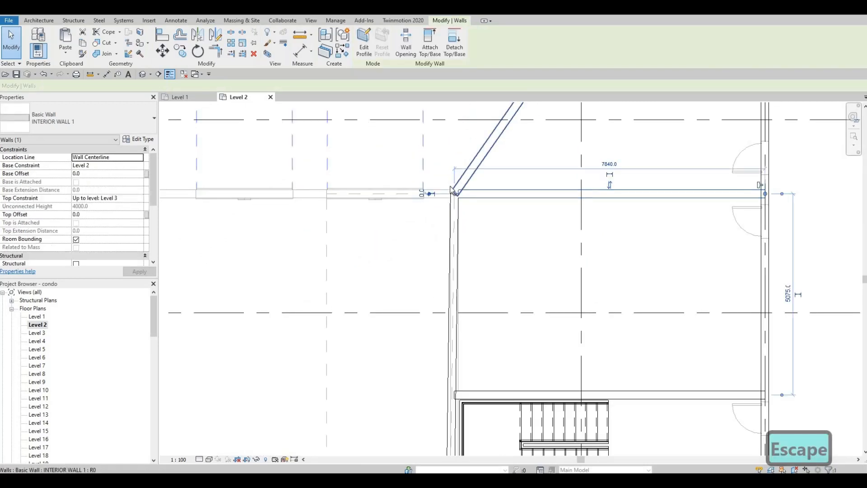
{"action": "left_click_drag", "start_coordinate": [453, 191], "coordinate": [455, 210]}
{"action": "left_click", "coordinate": [456, 209]}
{"action": "scroll", "coordinate": [455, 209], "scroll_direction": "up", "scroll_amount": 1}
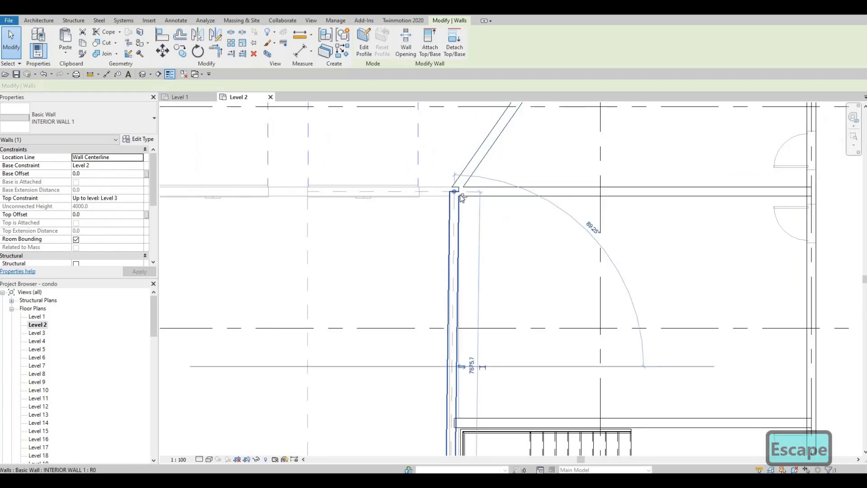
{"action": "key", "text": "Escape"}
{"action": "scroll", "coordinate": [455, 192], "scroll_direction": "up", "scroll_amount": 2}
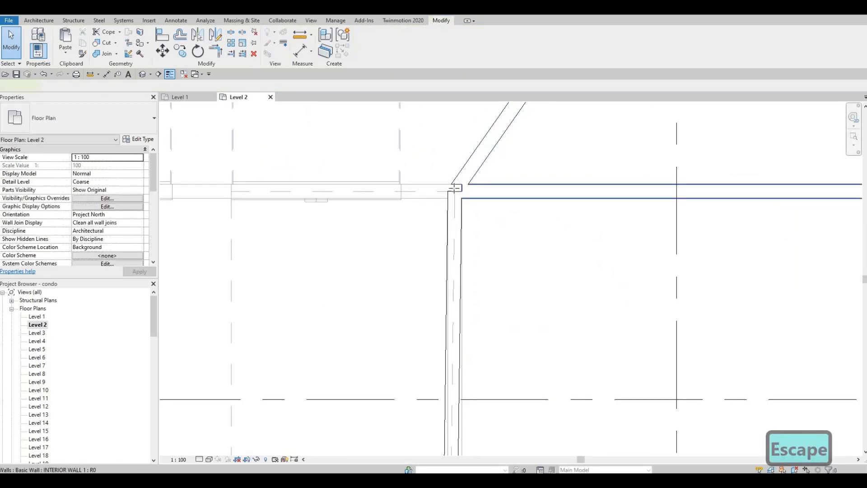
{"action": "left_click", "coordinate": [456, 188]}
{"action": "left_click_drag", "start_coordinate": [456, 188], "coordinate": [454, 193]}
{"action": "left_click", "coordinate": [456, 195]}
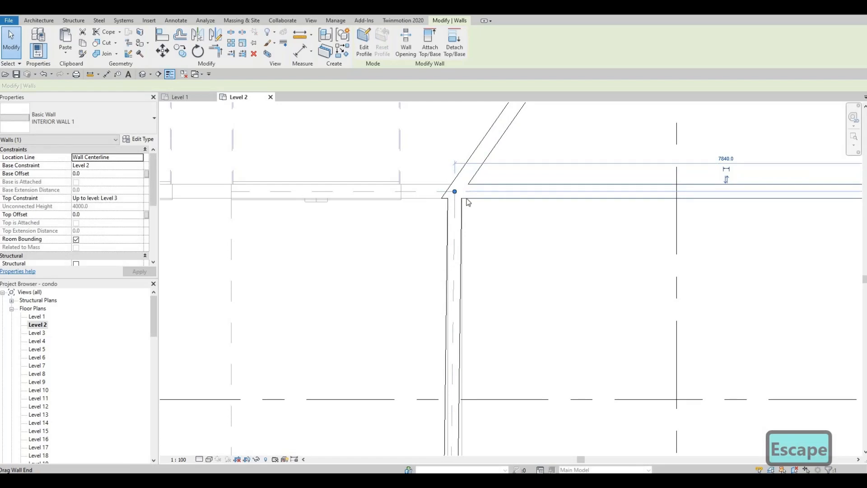
- Allow both ends of the interior wall along the upper side of the southern staircase to join the adjoining vertical walls
{"action": "key", "text": "Escape"}
{"action": "scroll", "coordinate": [466, 199], "scroll_direction": "down", "scroll_amount": 2}
{"action": "left_click", "coordinate": [531, 194]}
{"action": "scroll", "coordinate": [543, 208], "scroll_direction": "down", "scroll_amount": 2}
{"action": "middle_click_drag", "start_coordinate": [514, 233], "coordinate": [539, 196]}
{"action": "scroll", "coordinate": [537, 198], "scroll_direction": "down", "scroll_amount": 3}
{"action": "key", "text": "Escape"}
{"action": "scroll", "coordinate": [578, 226], "scroll_direction": "up", "scroll_amount": 2}
{"action": "scroll", "coordinate": [512, 274], "scroll_direction": "up", "scroll_amount": 1}
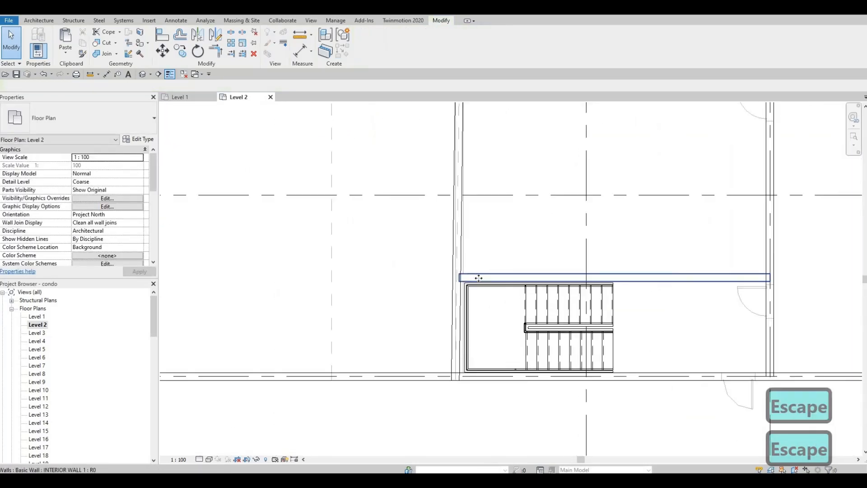
{"action": "left_click", "coordinate": [479, 278]}
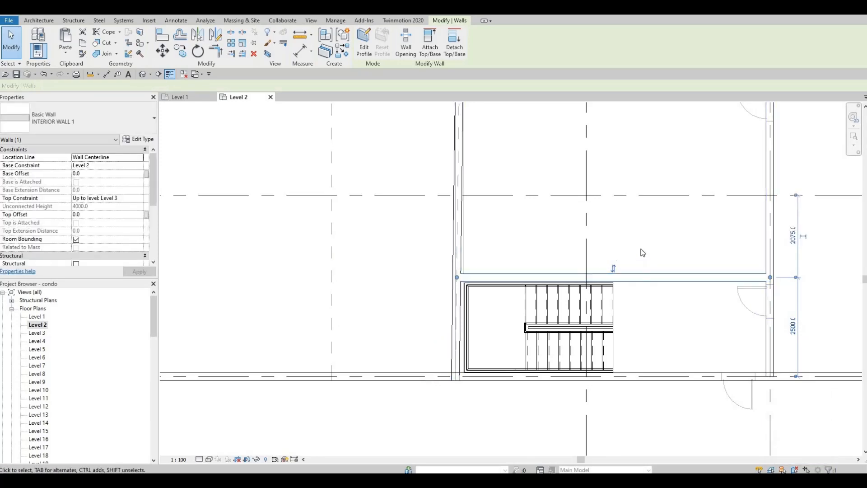
{"action": "key", "text": "Escape"}
- Allow the right end of the horizontal wall between the two facing doors to join the vertical corridor wall
{"action": "scroll", "coordinate": [643, 244], "scroll_direction": "down", "scroll_amount": 1}
{"action": "scroll", "coordinate": [643, 244], "scroll_direction": "down", "scroll_amount": 2}
{"action": "scroll", "coordinate": [651, 253], "scroll_direction": "up", "scroll_amount": 4}
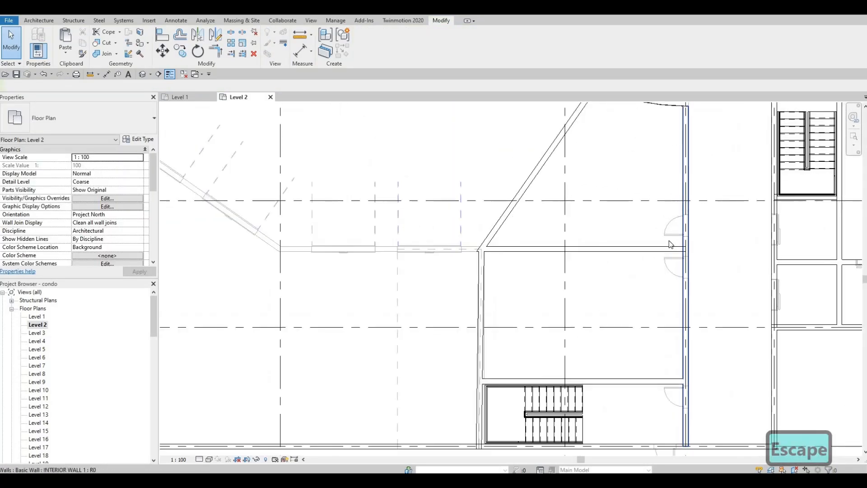
{"action": "left_click", "coordinate": [684, 259]}
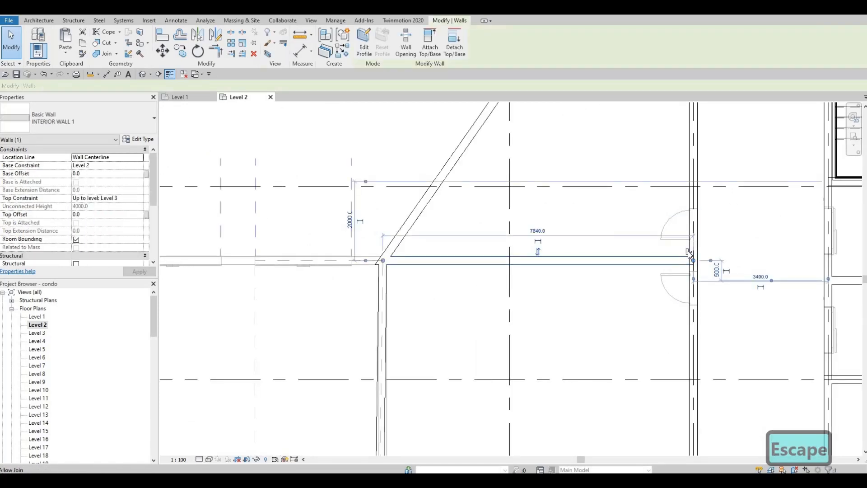
{"action": "middle_click_drag", "start_coordinate": [633, 209], "coordinate": [620, 300]}
{"action": "scroll", "coordinate": [620, 299], "scroll_direction": "down", "scroll_amount": 1}
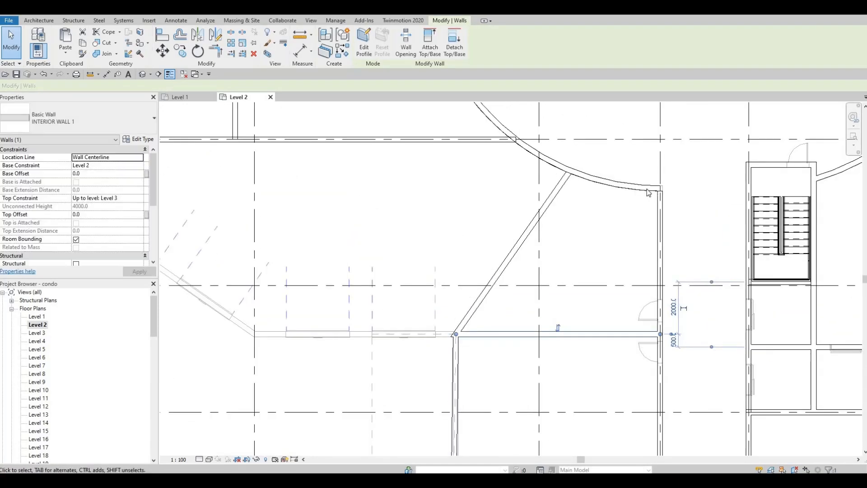
- Allow the curved wall's lower end to join the top of the vertical corridor wall, closing the corner
{"action": "scroll", "coordinate": [648, 193], "scroll_direction": "up", "scroll_amount": 2}
{"action": "left_click", "coordinate": [654, 173]}
{"action": "scroll", "coordinate": [655, 172], "scroll_direction": "up", "scroll_amount": 3}
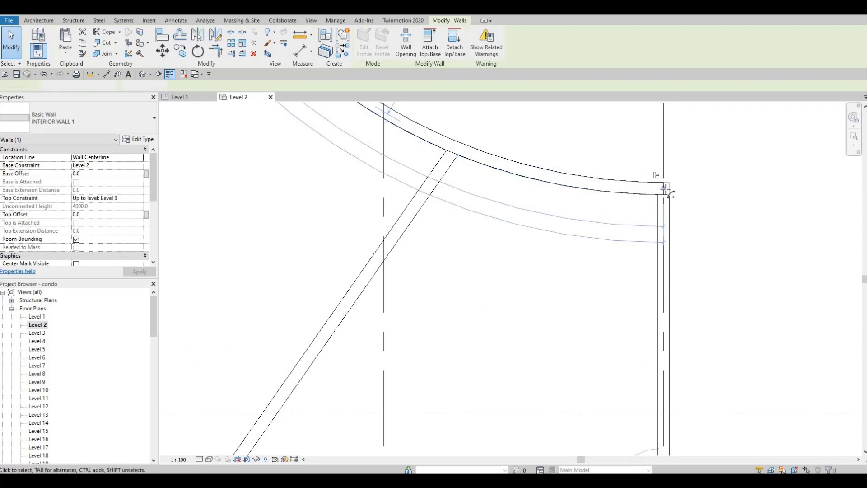
{"action": "key", "text": "Escape"}
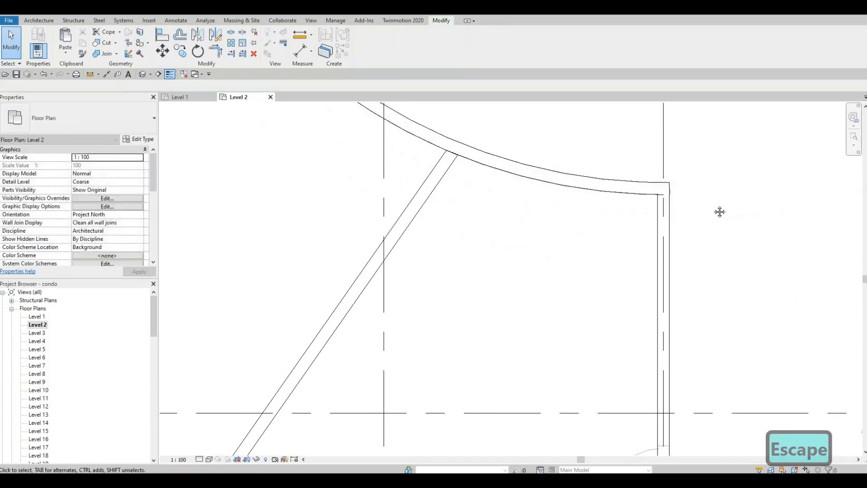
- Join the diagonal wall's upper end and the long horizontal wall's right end to the curved wall
{"action": "scroll", "coordinate": [629, 194], "scroll_direction": "down", "scroll_amount": 2}
{"action": "left_click", "coordinate": [621, 188]}
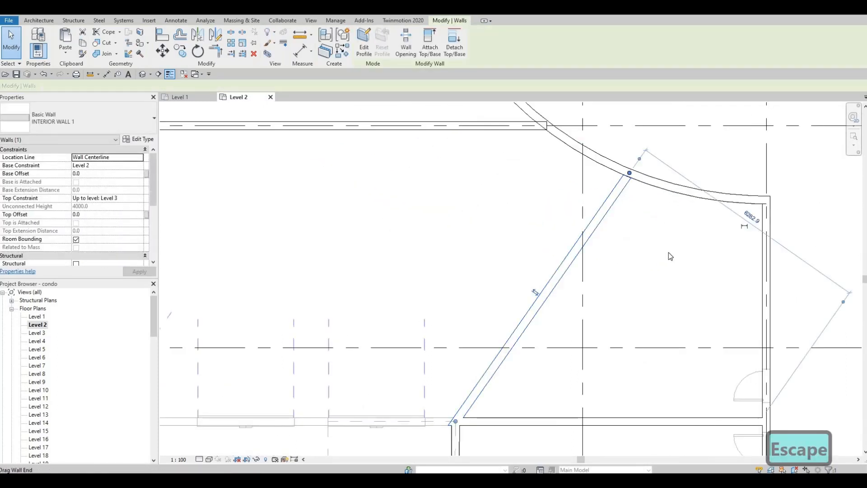
{"action": "scroll", "coordinate": [536, 125], "scroll_direction": "down", "scroll_amount": 1}
{"action": "middle_click_drag", "start_coordinate": [537, 124], "coordinate": [604, 202]}
{"action": "key", "text": "Escape"}
{"action": "left_click", "coordinate": [608, 200]}
{"action": "mouse_move", "coordinate": [613, 201]}
{"action": "left_mouse_down"}
{"action": "mouse_move", "coordinate": [540, 224]}
{"action": "mouse_move", "coordinate": [612, 202]}
{"action": "left_mouse_up"}
{"action": "scroll", "coordinate": [735, 222], "scroll_direction": "down", "scroll_amount": 3}
{"action": "key", "text": "Escape"}
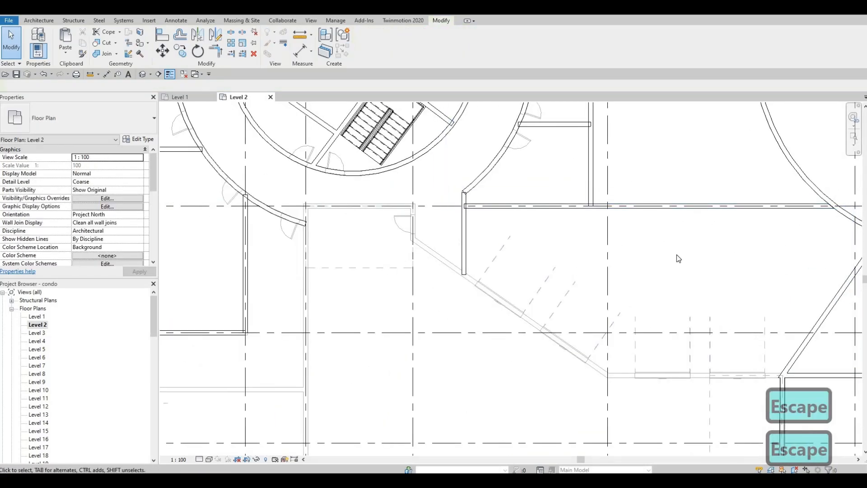
- Allow the left end of the long horizontal wall to join the short vertical wall below the curved corridor wall
{"action": "scroll", "coordinate": [494, 229], "scroll_direction": "up", "scroll_amount": 2}
{"action": "left_click", "coordinate": [514, 223]}
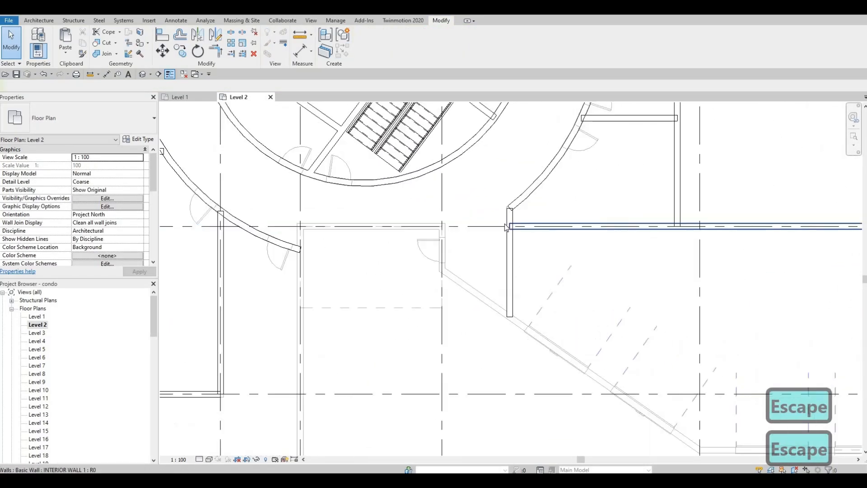
{"action": "scroll", "coordinate": [517, 220], "scroll_direction": "up", "scroll_amount": 1}
{"action": "left_click_drag", "start_coordinate": [515, 232], "coordinate": [519, 208]}
- Try to join the short vertical wall's upper end to the curved corridor wall, and undo the attempt
{"action": "left_click", "coordinate": [518, 204]}
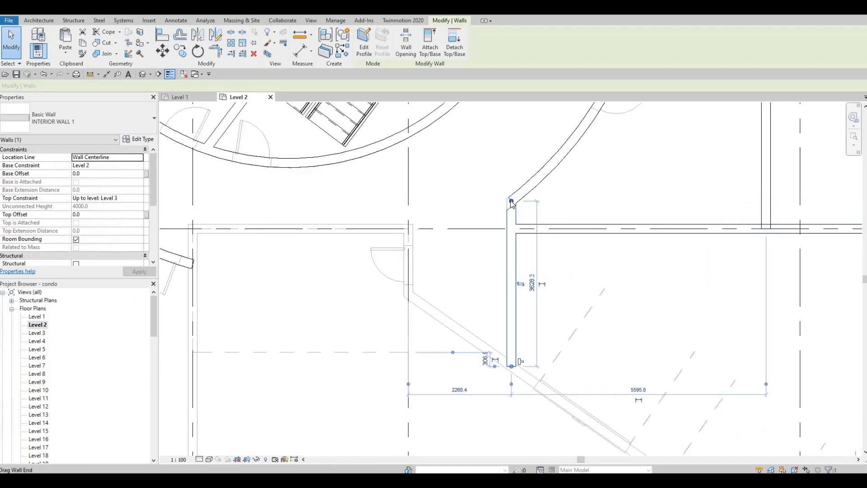
{"action": "scroll", "coordinate": [512, 204], "scroll_direction": "up", "scroll_amount": 1}
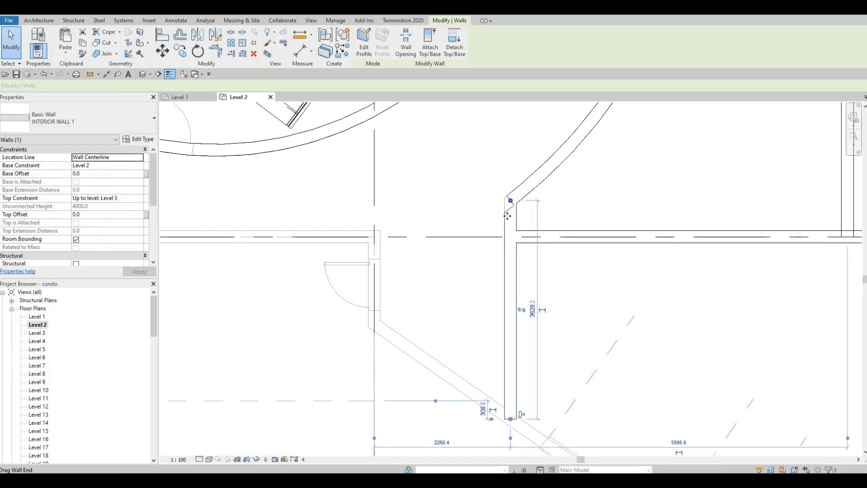
{"action": "key", "text": "Escape"}
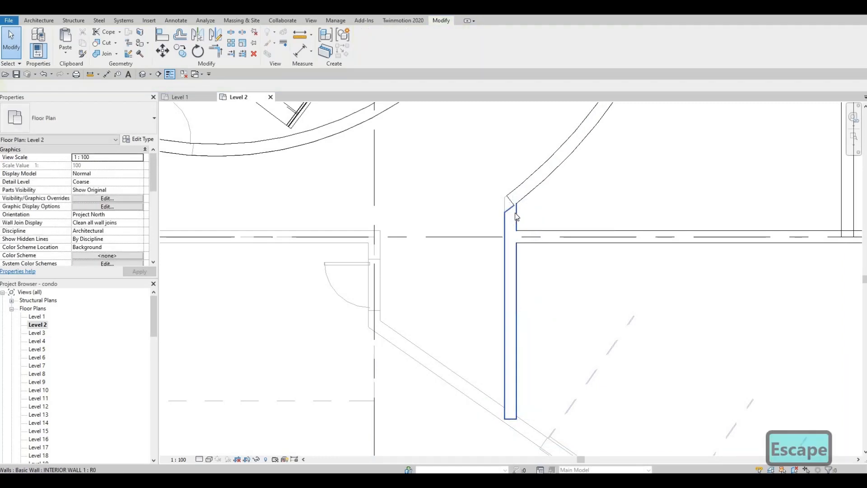
{"action": "key", "text": "ctrl+z"}
{"action": "key", "text": "ctrl+z"}
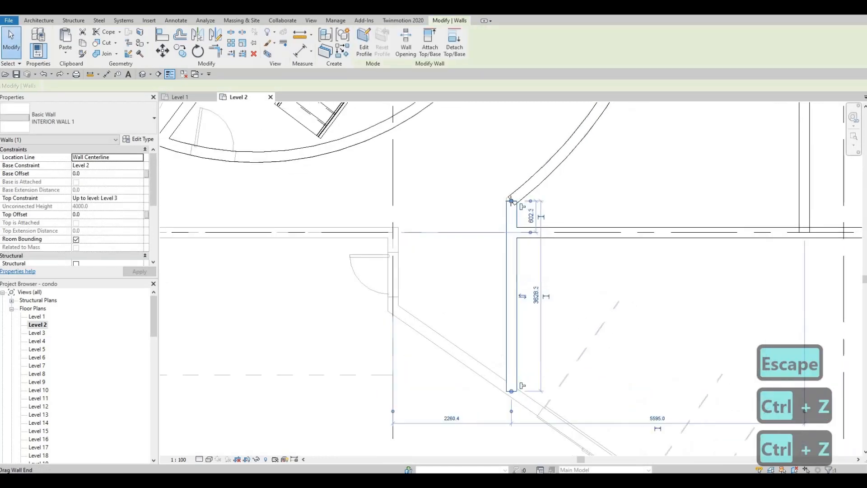
{"action": "scroll", "coordinate": [511, 200], "scroll_direction": "up", "scroll_amount": 2}
{"action": "left_click_drag", "start_coordinate": [511, 200], "coordinate": [512, 200]}
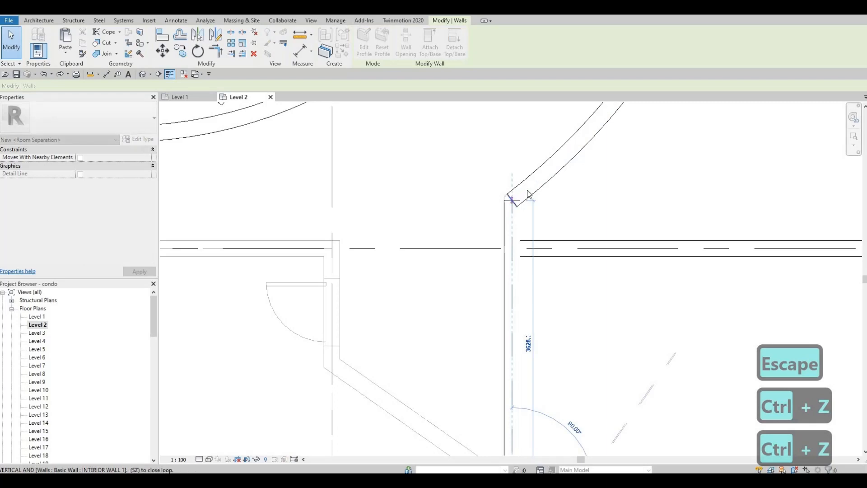
{"action": "key", "text": "Escape"}
{"action": "key", "text": "Escape"}
- Allow the curved corridor wall's lower end and the short vertical wall's upper end to join in a clean corner
{"action": "left_click", "coordinate": [508, 187]}
{"action": "mouse_move", "coordinate": [508, 187]}
{"action": "left_mouse_down"}
{"action": "mouse_move", "coordinate": [511, 207]}
{"action": "mouse_move", "coordinate": [508, 199]}
{"action": "left_mouse_up"}
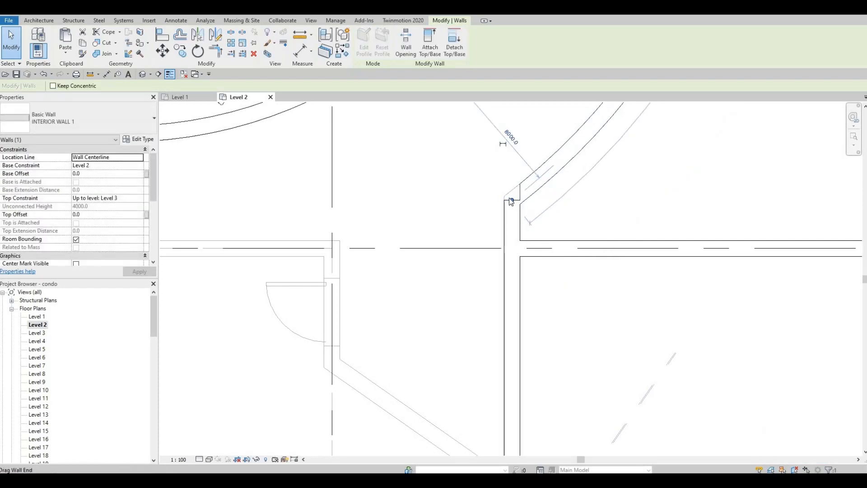
{"action": "key", "text": "Escape"}
{"action": "left_click", "coordinate": [521, 206]}
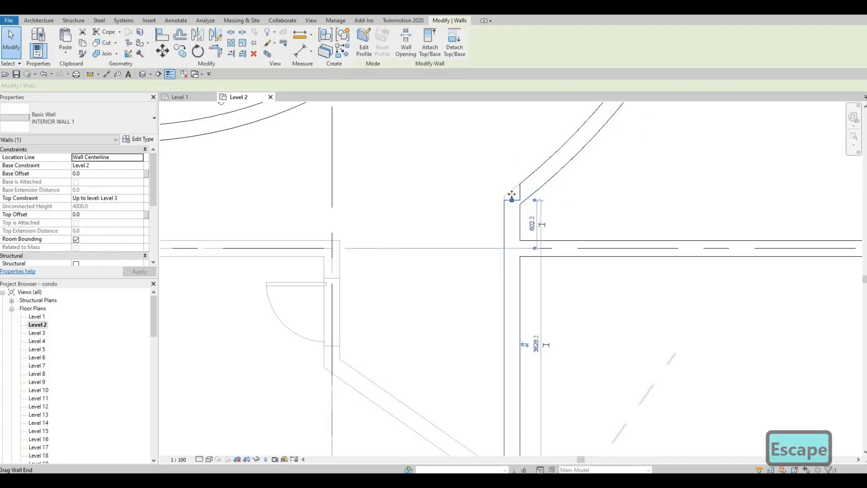
{"action": "key", "text": "Escape"}
{"action": "scroll", "coordinate": [632, 233], "scroll_direction": "down", "scroll_amount": 3}
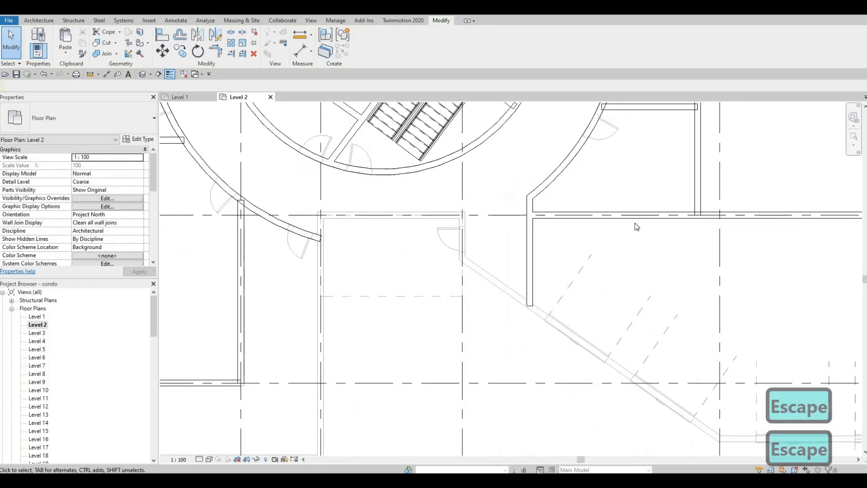
- Allow the vertical partition's lower end to join the long horizontal wall on grid 4
{"action": "scroll", "coordinate": [637, 228], "scroll_direction": "up", "scroll_amount": 4}
{"action": "left_click", "coordinate": [640, 233]}
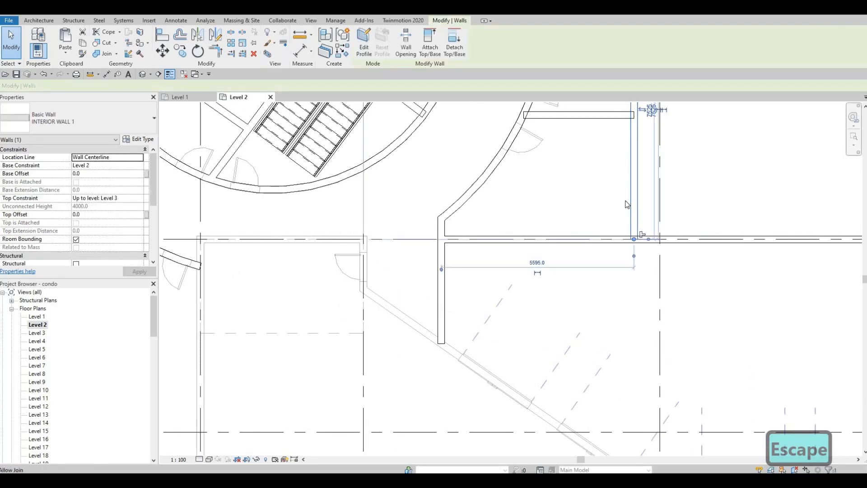
{"action": "scroll", "coordinate": [589, 324], "scroll_direction": "down", "scroll_amount": 3}
{"action": "scroll", "coordinate": [589, 268], "scroll_direction": "up", "scroll_amount": 3}
- Allow the short horizontal partition between the two doors to join the vertical partition and the curved corridor wall
{"action": "left_click", "coordinate": [604, 263]}
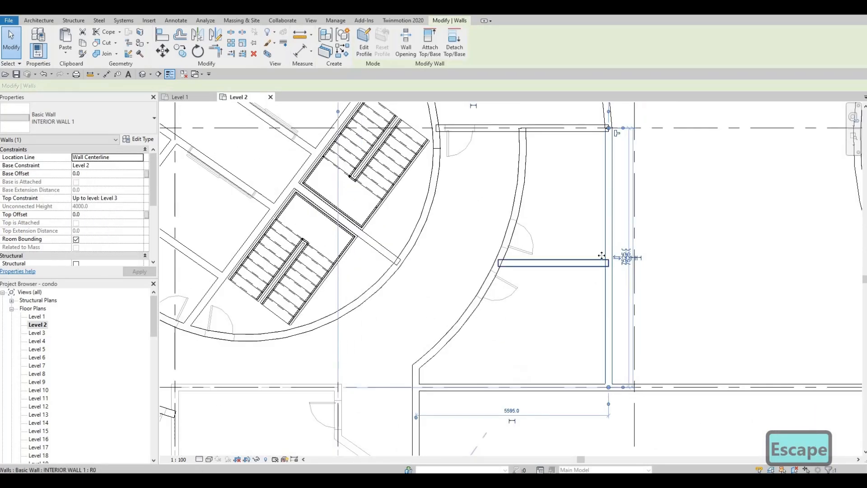
{"action": "scroll", "coordinate": [604, 252], "scroll_direction": "up", "scroll_amount": 2}
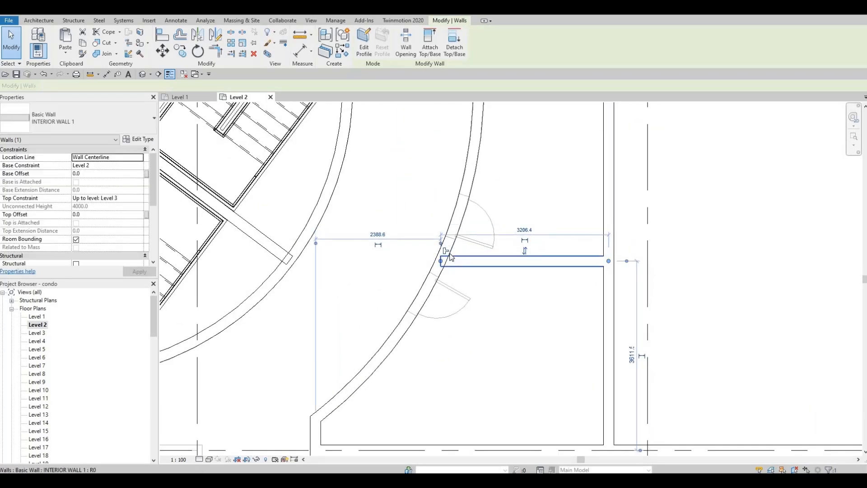
{"action": "middle_click_drag", "start_coordinate": [560, 166], "coordinate": [550, 224]}
{"action": "scroll", "coordinate": [551, 230], "scroll_direction": "down", "scroll_amount": 2}
{"action": "key", "text": "Escape"}
- Join the horizontal wall on grid 3 to the outer curved wall, the curved corridor wall's upper end and the circular core wall
{"action": "left_click", "coordinate": [583, 218]}
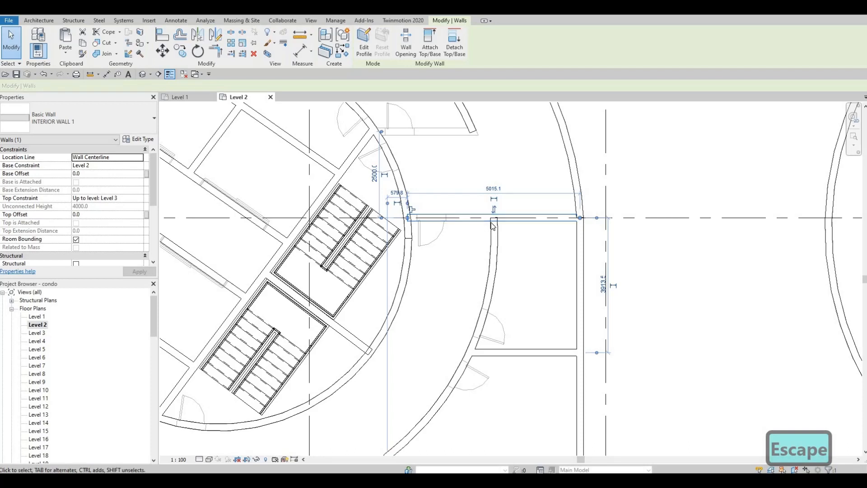
{"action": "left_click", "coordinate": [493, 226]}
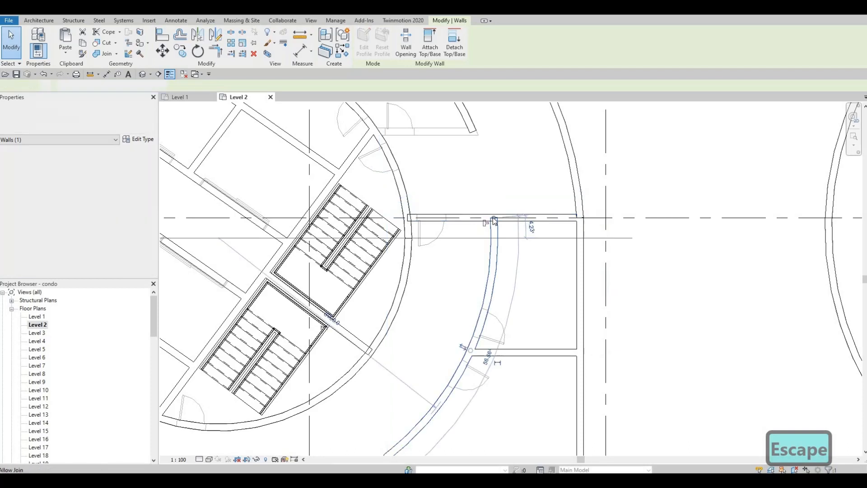
{"action": "left_click", "coordinate": [414, 217]}
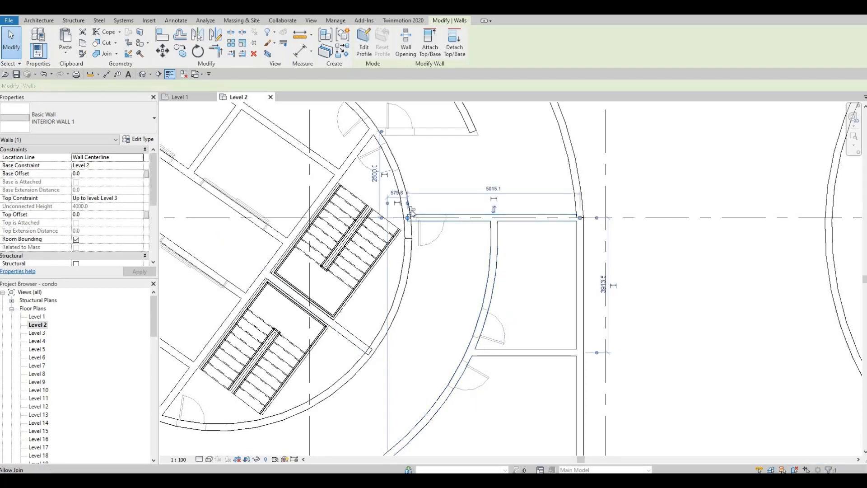
{"action": "key", "text": "Escape"}
- Allow the circular core wall's arc end just below grid 3 to join the adjoining arc
{"action": "scroll", "coordinate": [424, 235], "scroll_direction": "up", "scroll_amount": 3}
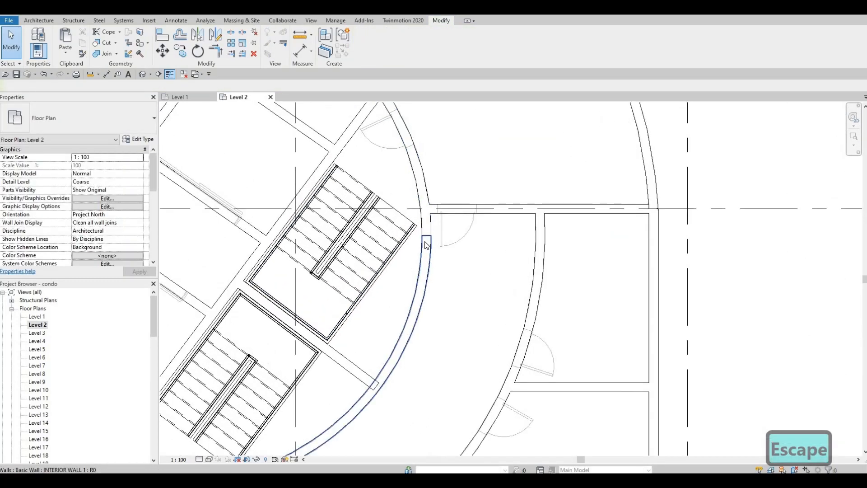
{"action": "left_click", "coordinate": [426, 244]}
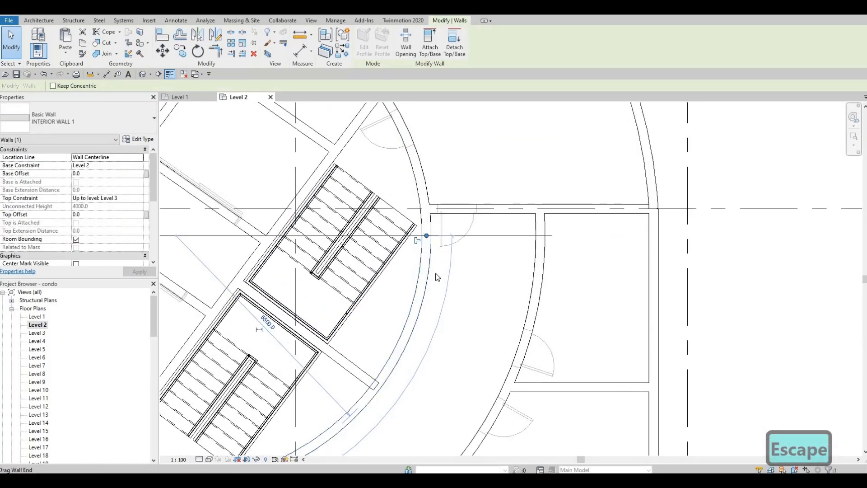
{"action": "scroll", "coordinate": [437, 277], "scroll_direction": "down", "scroll_amount": 1}
{"action": "middle_click_drag", "start_coordinate": [438, 277], "coordinate": [451, 325]}
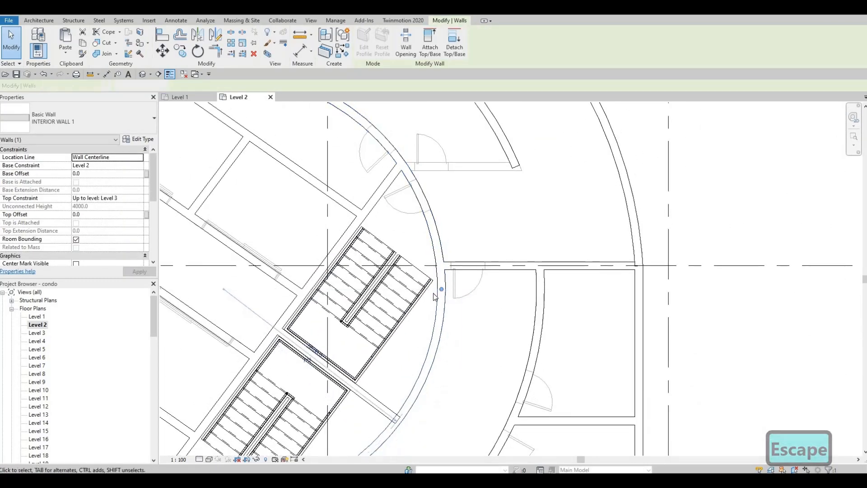
{"action": "scroll", "coordinate": [442, 289], "scroll_direction": "up", "scroll_amount": 2}
{"action": "middle_click_drag", "start_coordinate": [579, 232], "coordinate": [609, 205]}
{"action": "key", "text": "Escape"}
- Allow the outer end of the dividing wall between the two core staircases to join the circular core wall
{"action": "scroll", "coordinate": [611, 207], "scroll_direction": "down", "scroll_amount": 4}
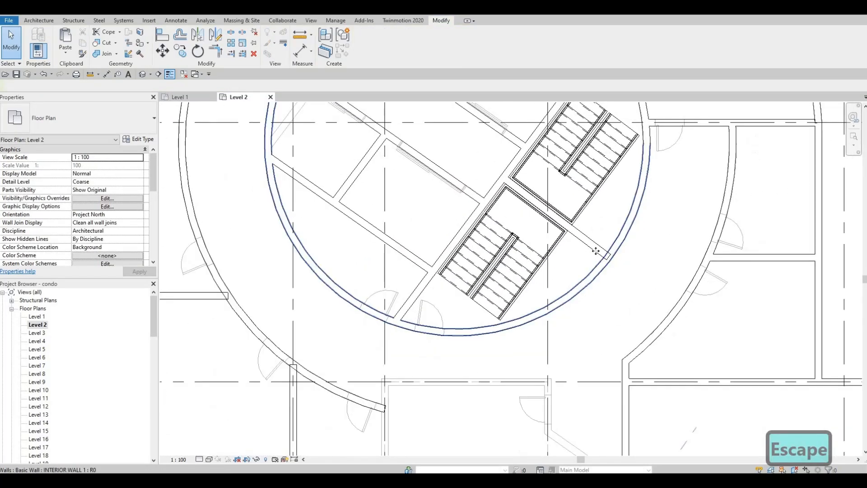
{"action": "left_click", "coordinate": [608, 250]}
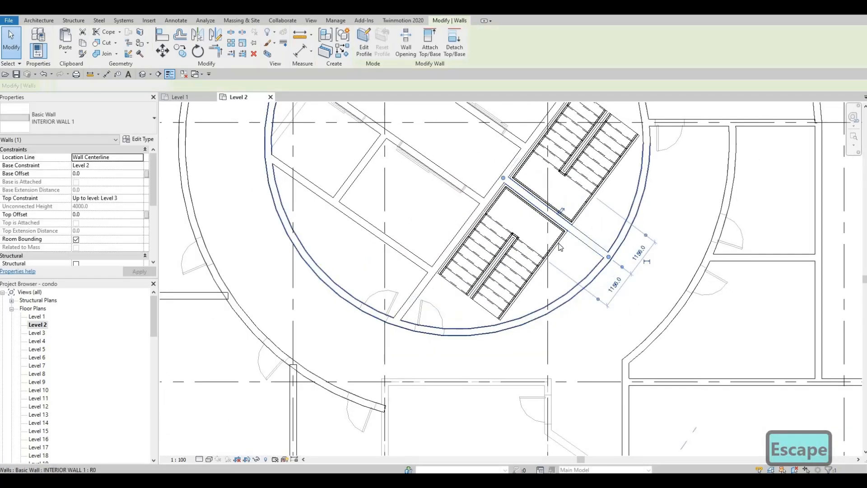
{"action": "key", "text": "Escape"}
- Examine the western half of the Level 2 plan, from the circular core down to grid 7, for remaining unjoined walls
{"action": "scroll", "coordinate": [641, 163], "scroll_direction": "down", "scroll_amount": 2}
{"action": "scroll", "coordinate": [628, 156], "scroll_direction": "down", "scroll_amount": 5}
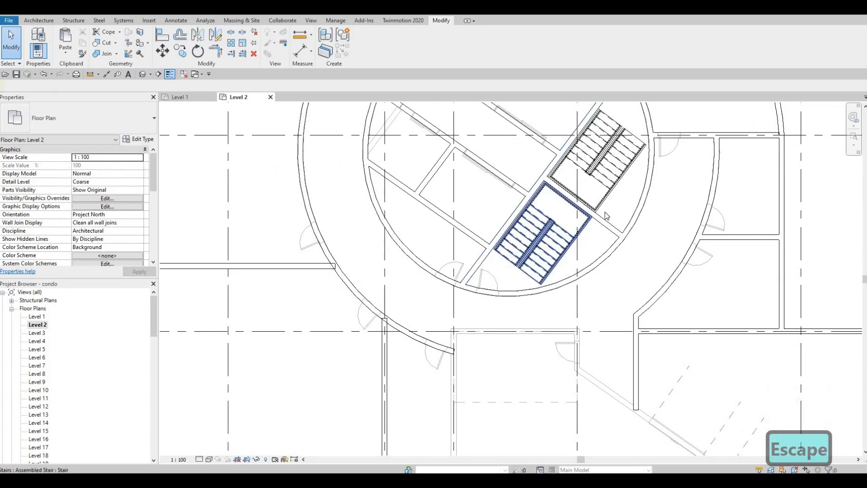
{"action": "middle_click_drag", "start_coordinate": [478, 224], "coordinate": [533, 243]}
{"action": "scroll", "coordinate": [533, 243], "scroll_direction": "down", "scroll_amount": 2}
{"action": "middle_click_drag", "start_coordinate": [566, 164], "coordinate": [562, 247]}
{"action": "scroll", "coordinate": [605, 244], "scroll_direction": "up", "scroll_amount": 3}
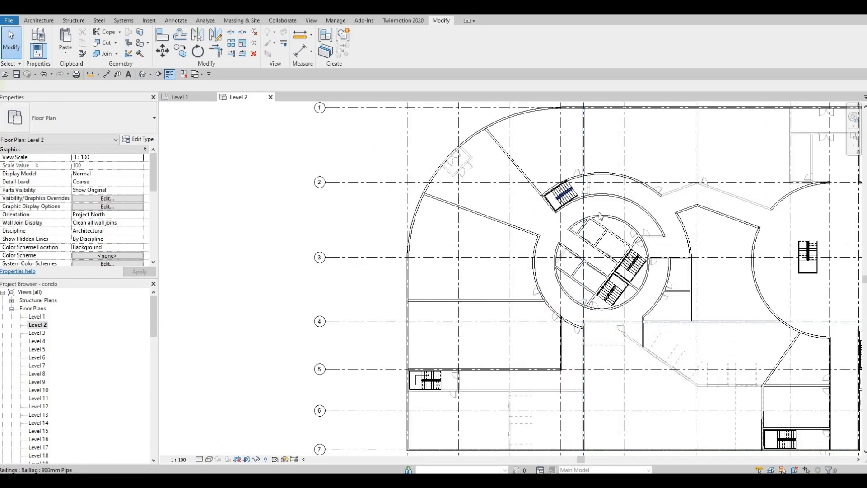
{"action": "middle_click_drag", "start_coordinate": [562, 166], "coordinate": [537, 144]}
{"action": "middle_click_drag", "start_coordinate": [610, 182], "coordinate": [566, 143]}
{"action": "scroll", "coordinate": [566, 143], "scroll_direction": "down", "scroll_amount": 3}
{"action": "middle_click_drag", "start_coordinate": [535, 340], "coordinate": [562, 200]}
{"action": "scroll", "coordinate": [562, 200], "scroll_direction": "down", "scroll_amount": 2}
{"action": "scroll", "coordinate": [544, 186], "scroll_direction": "up", "scroll_amount": 1}
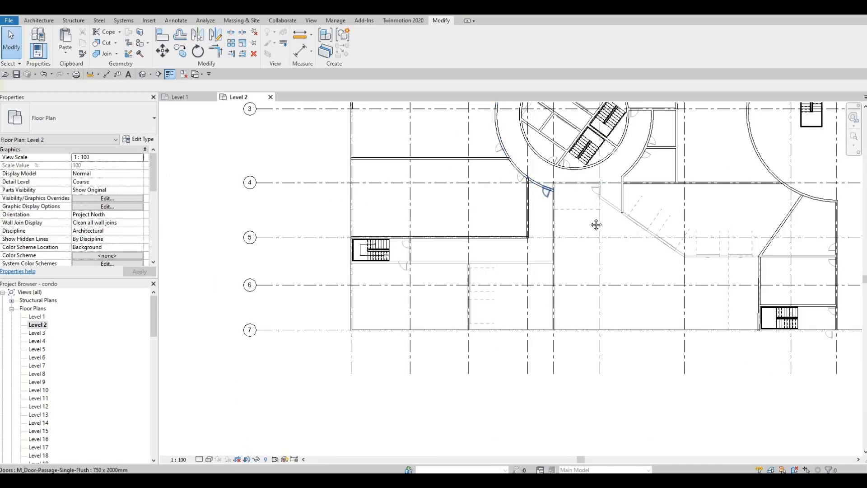
{"action": "middle_click_drag", "start_coordinate": [596, 225], "coordinate": [578, 196]}
{"action": "scroll", "coordinate": [578, 196], "scroll_direction": "down", "scroll_amount": 1}
{"action": "middle_click_drag", "start_coordinate": [470, 255], "coordinate": [476, 232]}
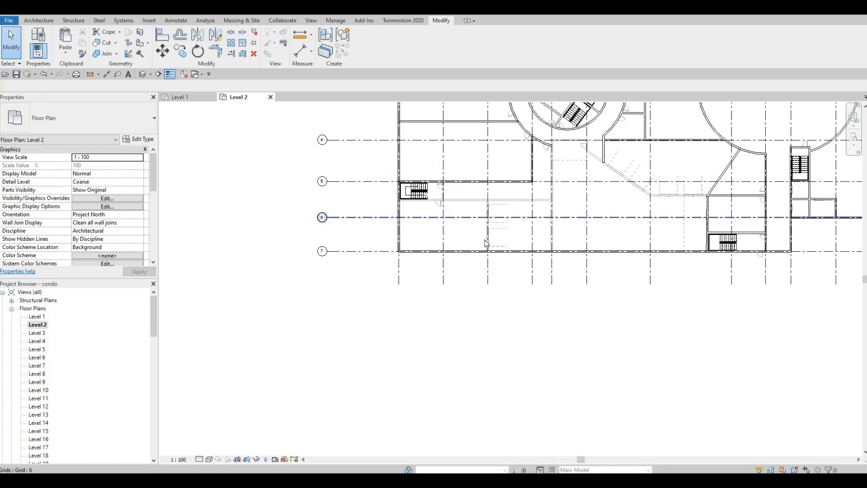
{"action": "mouse_move", "coordinate": [486, 253]}
{"action": "middle_mouse_down"}
{"action": "mouse_move", "coordinate": [482, 265]}
{"action": "mouse_move", "coordinate": [439, 265]}
{"action": "mouse_move", "coordinate": [487, 267]}
{"action": "middle_mouse_up"}
{"action": "scroll", "coordinate": [485, 240], "scroll_direction": "down", "scroll_amount": 1}
{"action": "scroll", "coordinate": [474, 251], "scroll_direction": "up", "scroll_amount": 2}
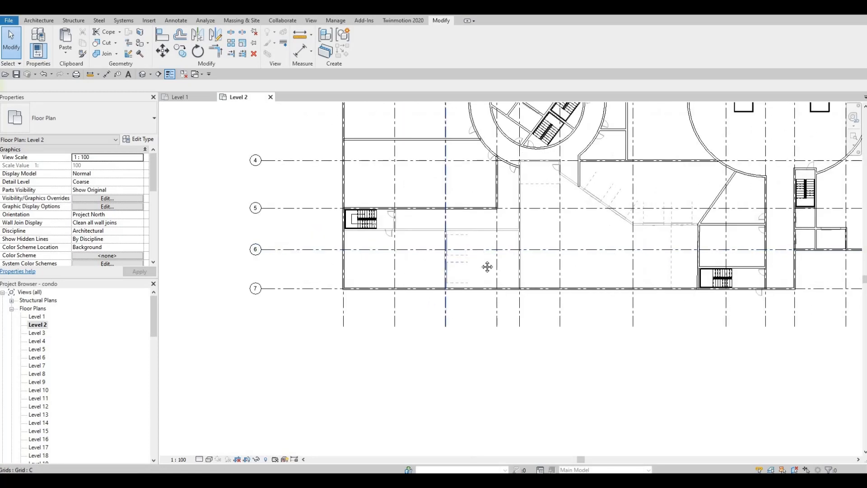
{"action": "middle_click_drag", "start_coordinate": [495, 188], "coordinate": [485, 207]}
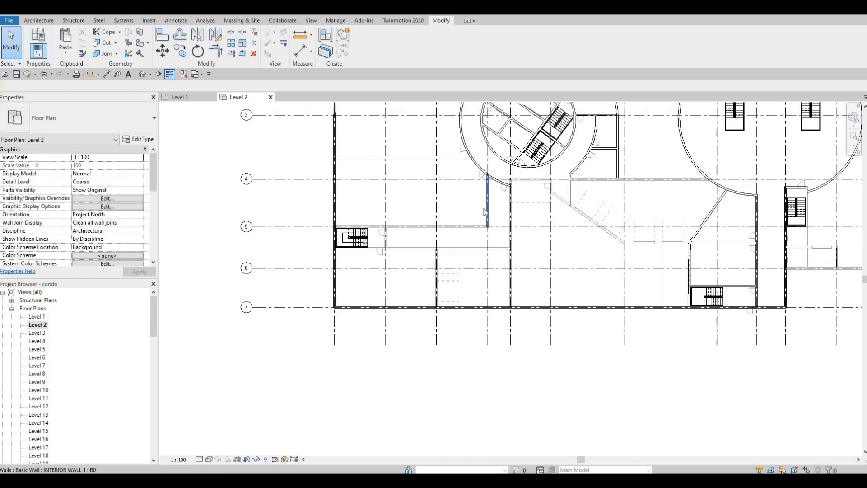
- Move the lower end of the short vertical wall between grids 4 and 5 westward onto the grid 5 wall, making it about 6850 mm long at 117°
{"action": "left_click", "coordinate": [486, 212]}
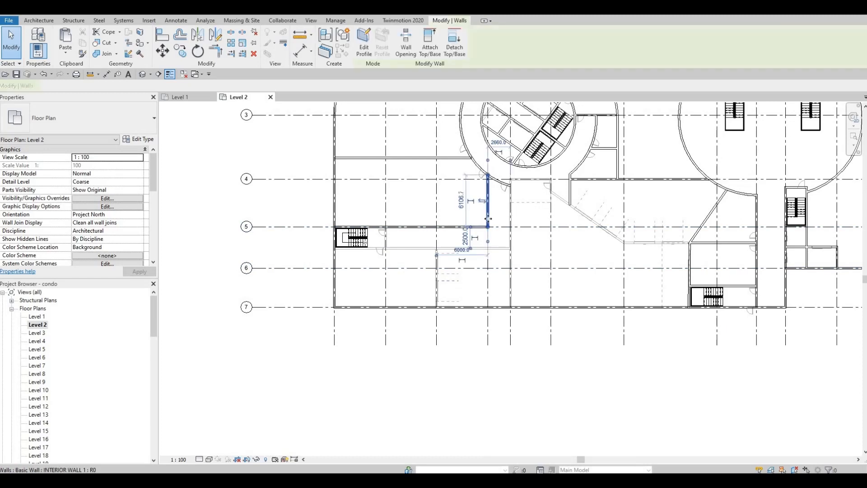
{"action": "scroll", "coordinate": [485, 216], "scroll_direction": "up", "scroll_amount": 2}
{"action": "left_click_drag", "start_coordinate": [458, 232], "coordinate": [449, 232]}
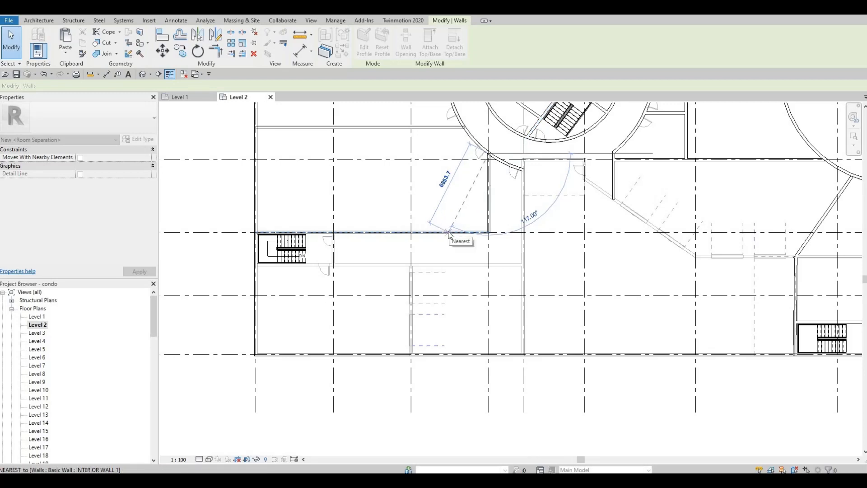
{"action": "left_click", "coordinate": [450, 233]}
{"action": "key", "text": "Escape"}
{"action": "key", "text": "Escape"}
- Trim the horizontal wall on grid 5 and the diagonal wall to a corner, removing the horizontal wall's leftover eastern part
{"action": "scroll", "coordinate": [450, 244], "scroll_direction": "up", "scroll_amount": 2}
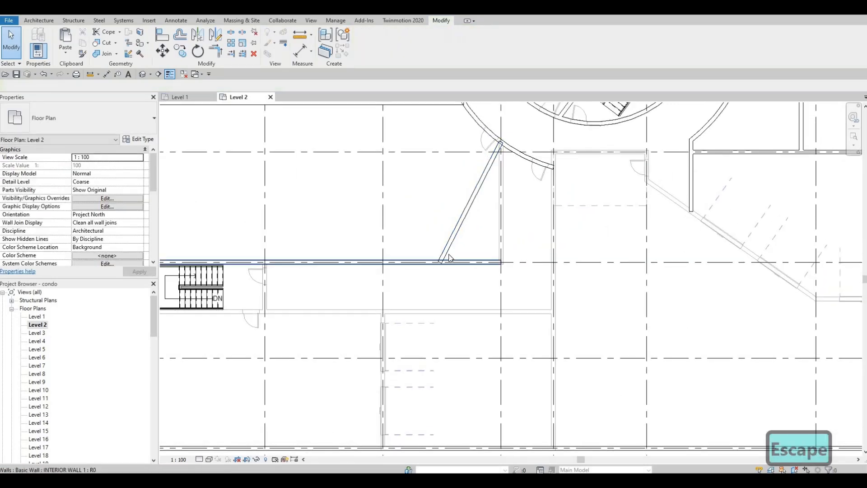
{"action": "scroll", "coordinate": [440, 262], "scroll_direction": "up", "scroll_amount": 1}
{"action": "left_click", "coordinate": [448, 264]}
{"action": "key", "text": "Escape"}
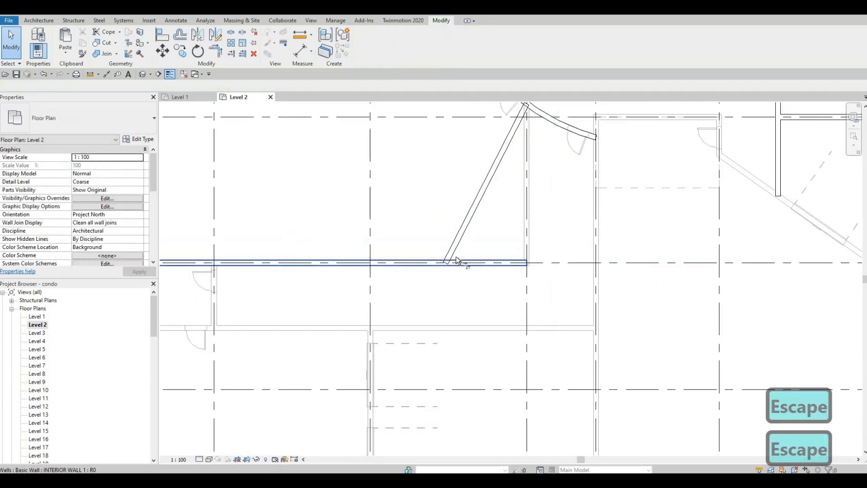
{"action": "key", "text": "t"}
{"action": "key", "text": "r"}
{"action": "left_click", "coordinate": [457, 243]}
{"action": "left_click", "coordinate": [429, 262]}
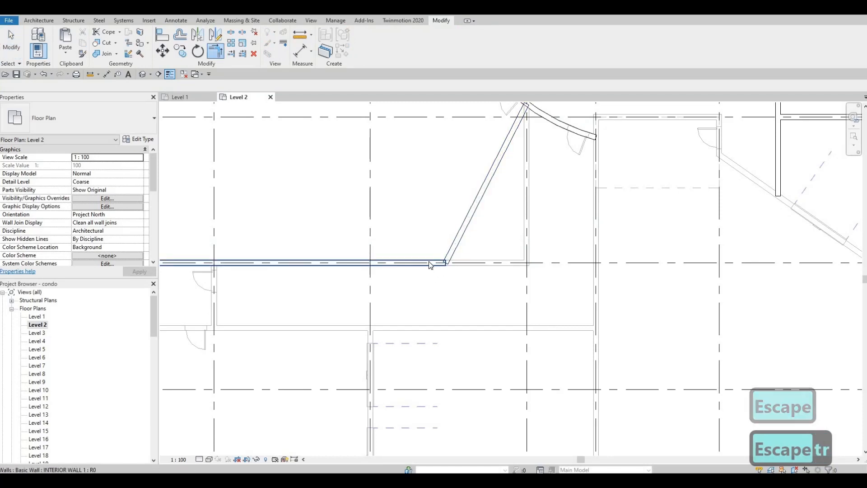
- Allow the trimmed east end of the grid 5 wall to join the diagonal wall
{"action": "key", "text": "Escape"}
{"action": "scroll", "coordinate": [441, 264], "scroll_direction": "up", "scroll_amount": 1}
{"action": "key", "text": "Escape"}
{"action": "left_click", "coordinate": [466, 255]}
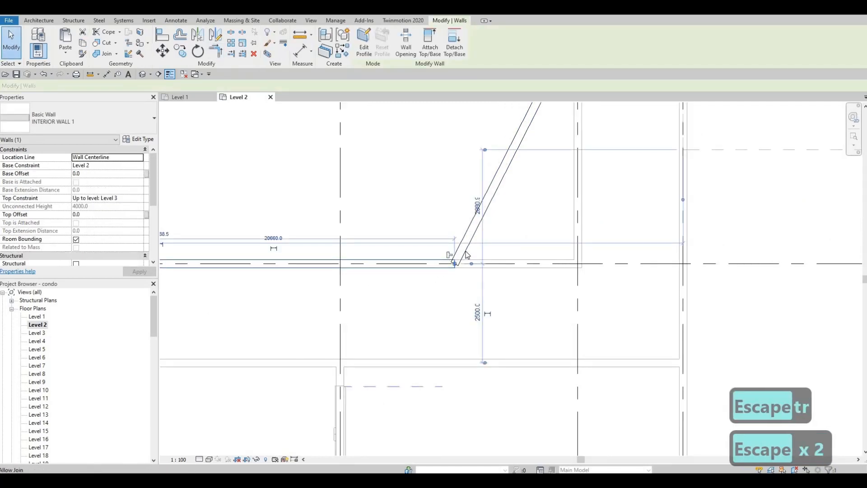
{"action": "mouse_move", "coordinate": [454, 263]}
{"action": "left_mouse_down"}
{"action": "mouse_move", "coordinate": [448, 256]}
{"action": "mouse_move", "coordinate": [451, 264]}
{"action": "left_mouse_up"}
{"action": "left_click", "coordinate": [451, 264]}
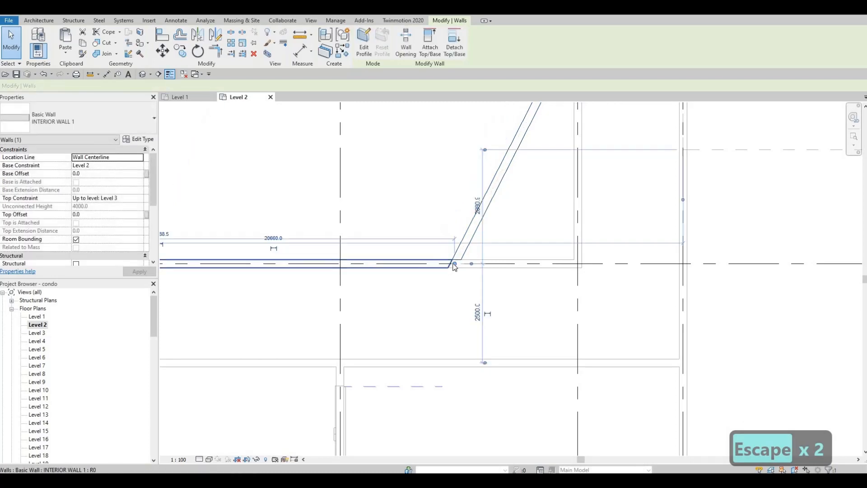
{"action": "key", "text": "Escape"}
{"action": "scroll", "coordinate": [492, 239], "scroll_direction": "down", "scroll_amount": 3}
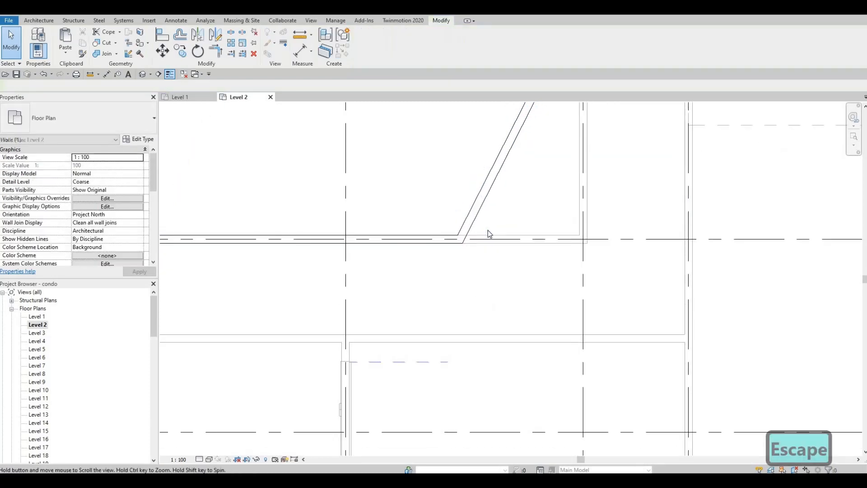
{"action": "scroll", "coordinate": [497, 257], "scroll_direction": "down", "scroll_amount": 2}
{"action": "scroll", "coordinate": [330, 258], "scroll_direction": "up", "scroll_amount": 2}
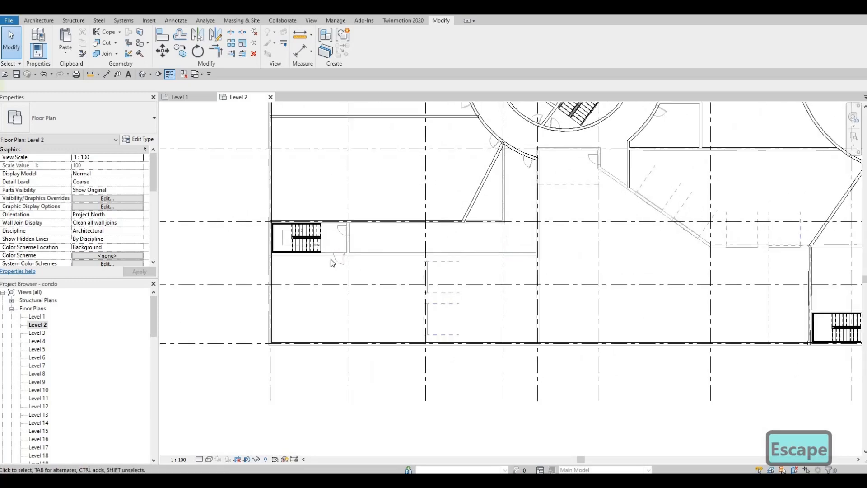
- Draw INTERIOR WALL 1 segments around the western staircase: 6000 mm along its south side, then north about 2400 mm to the grid 5 wall
{"action": "scroll", "coordinate": [334, 255], "scroll_direction": "up", "scroll_amount": 1}
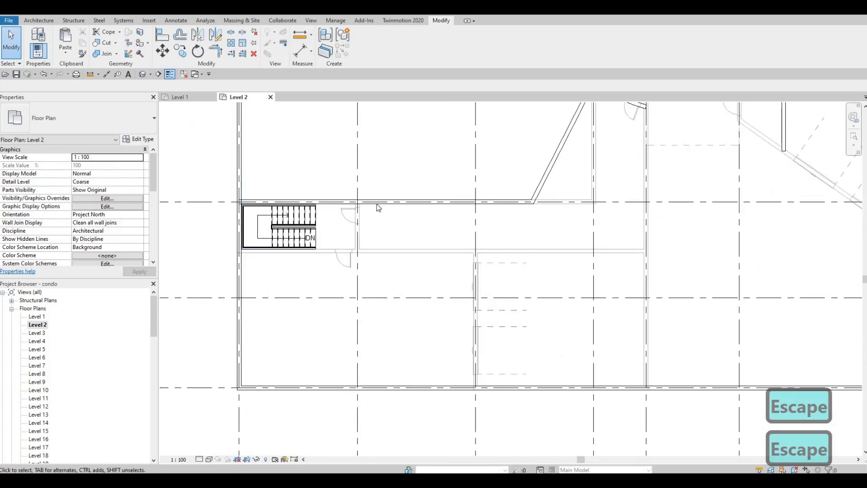
{"action": "left_click", "coordinate": [377, 202]}
{"action": "key", "text": "c"}
{"action": "key", "text": "s"}
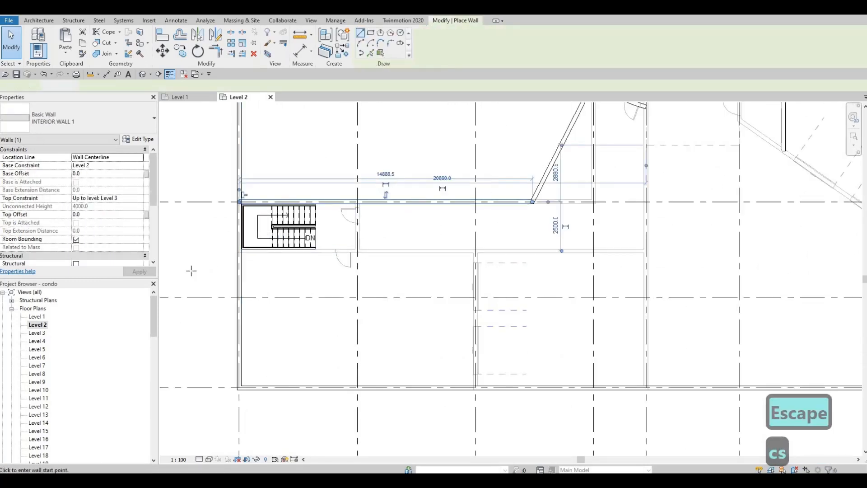
{"action": "scroll", "coordinate": [266, 241], "scroll_direction": "up", "scroll_amount": 4}
{"action": "left_click", "coordinate": [193, 269]}
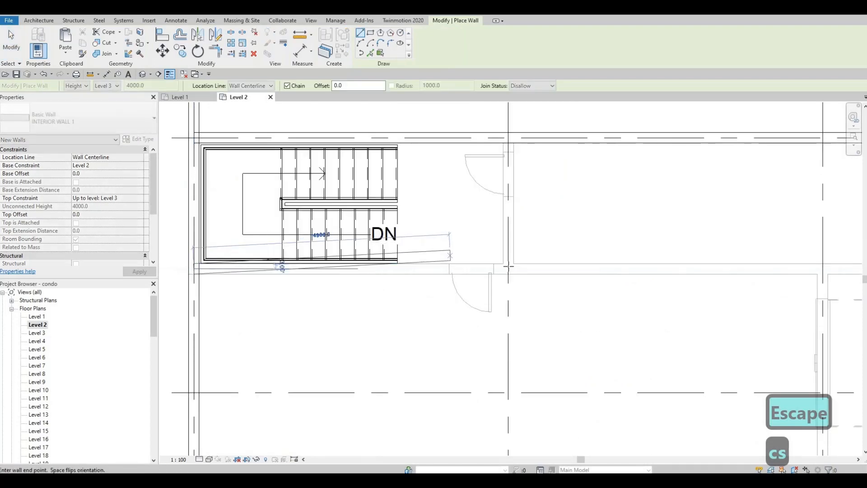
{"action": "scroll", "coordinate": [509, 149], "scroll_direction": "down", "scroll_amount": 2}
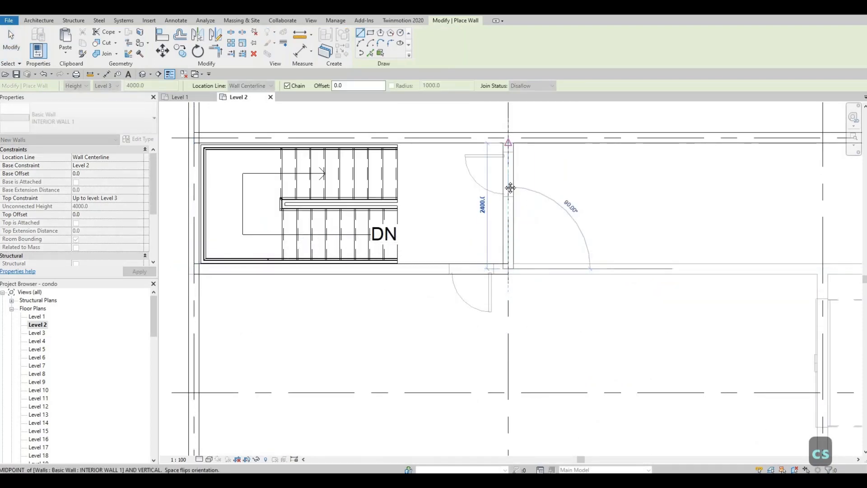
{"action": "key", "text": "Escape"}
{"action": "scroll", "coordinate": [451, 210], "scroll_direction": "up", "scroll_amount": 2}
{"action": "key", "text": "Escape"}
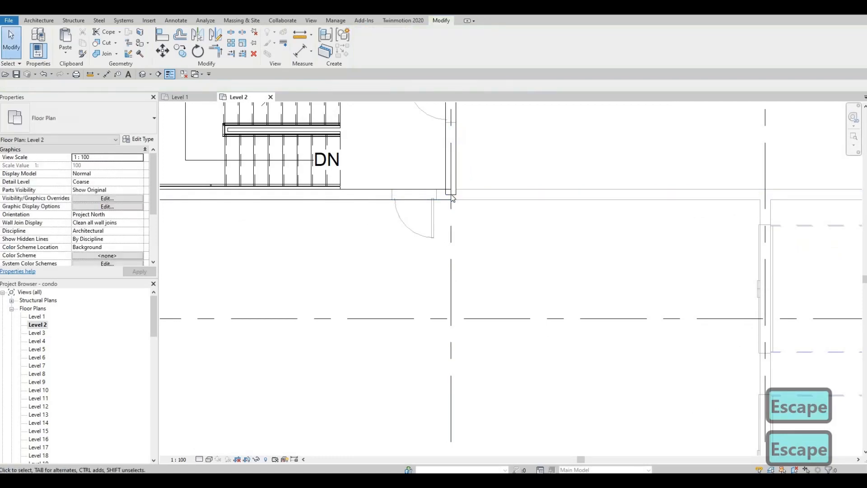
- Allow the lower end of the new vertical wall east of the staircase to join the new horizontal wall
{"action": "left_click", "coordinate": [446, 194]}
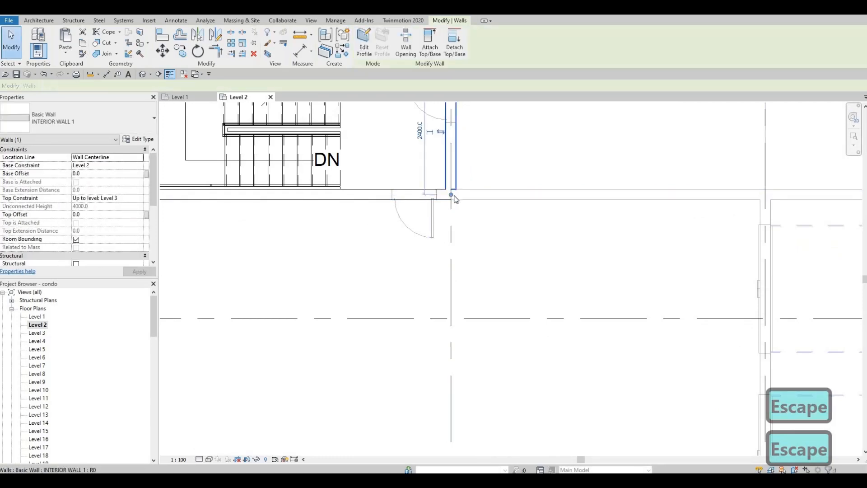
{"action": "key", "text": "Escape"}
{"action": "scroll", "coordinate": [455, 199], "scroll_direction": "up", "scroll_amount": 1}
{"action": "left_click", "coordinate": [455, 199]}
{"action": "key", "text": "Escape"}
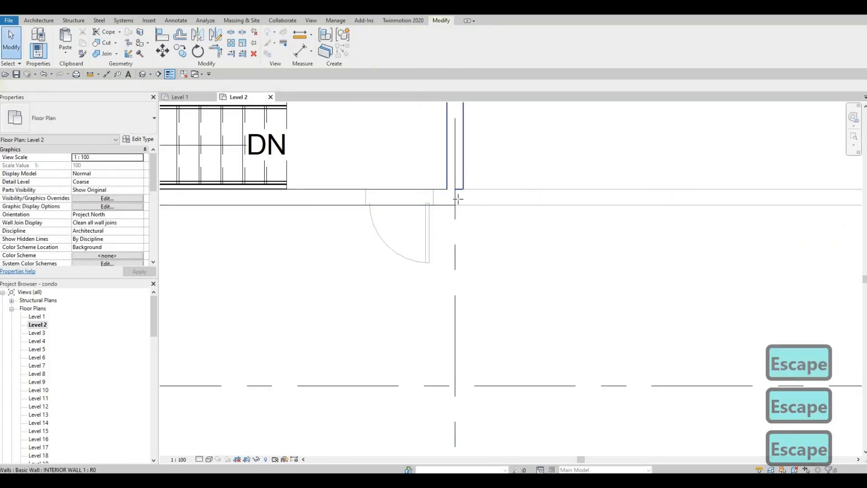
{"action": "left_click", "coordinate": [458, 199]}
{"action": "mouse_move", "coordinate": [456, 197]}
{"action": "left_mouse_down"}
{"action": "mouse_move", "coordinate": [465, 200]}
{"action": "mouse_move", "coordinate": [455, 197]}
{"action": "left_mouse_up"}
{"action": "key", "text": "Escape"}
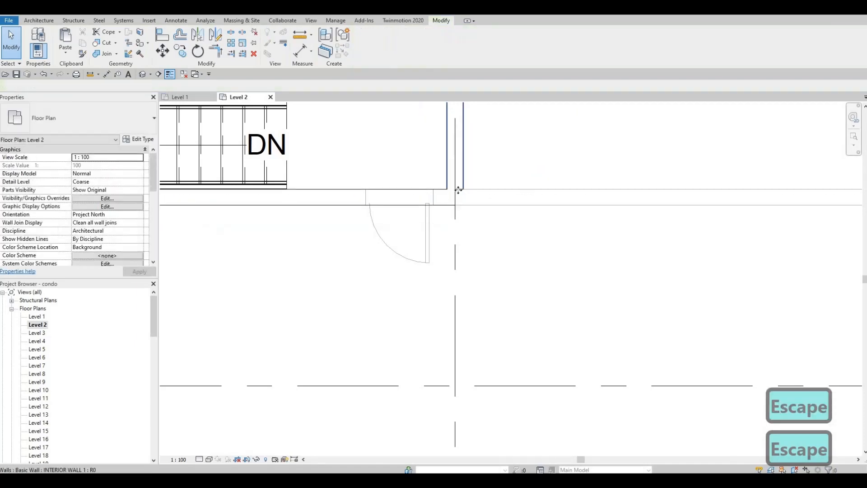
{"action": "left_click", "coordinate": [457, 190]}
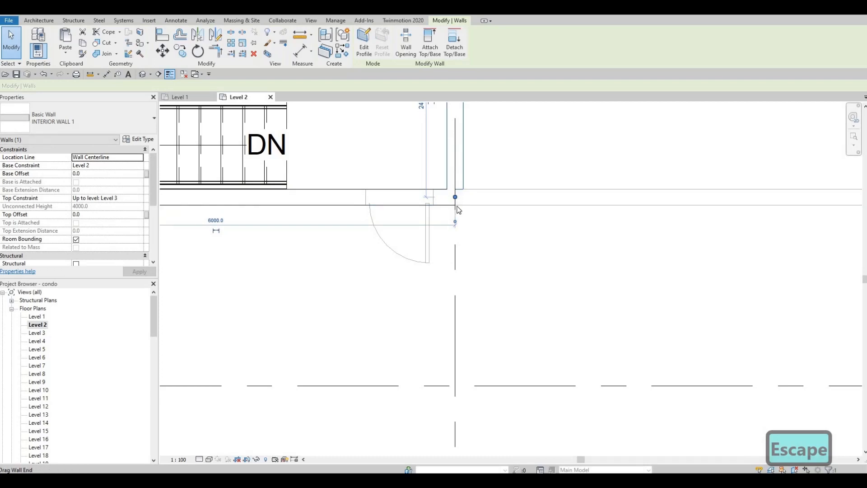
{"action": "left_click_drag", "start_coordinate": [457, 207], "coordinate": [455, 197]}
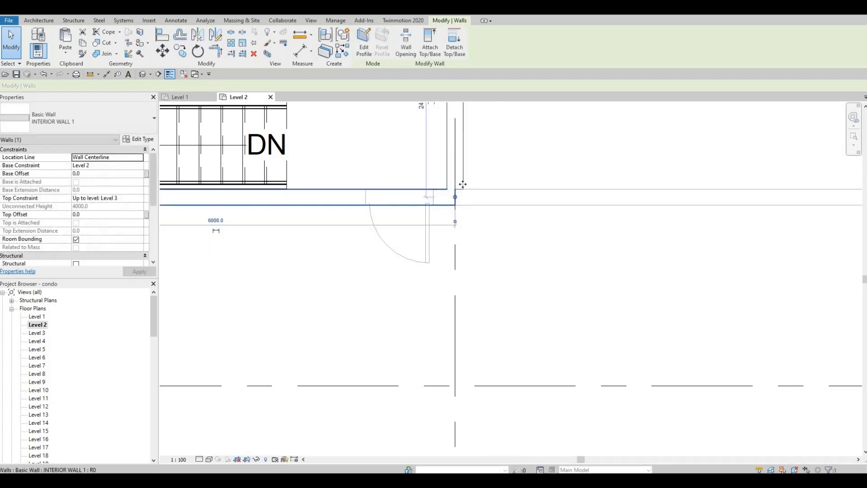
{"action": "scroll", "coordinate": [457, 224], "scroll_direction": "down", "scroll_amount": 2}
{"action": "key", "text": "Escape"}
{"action": "left_click", "coordinate": [468, 222]}
{"action": "scroll", "coordinate": [474, 216], "scroll_direction": "down", "scroll_amount": 1}
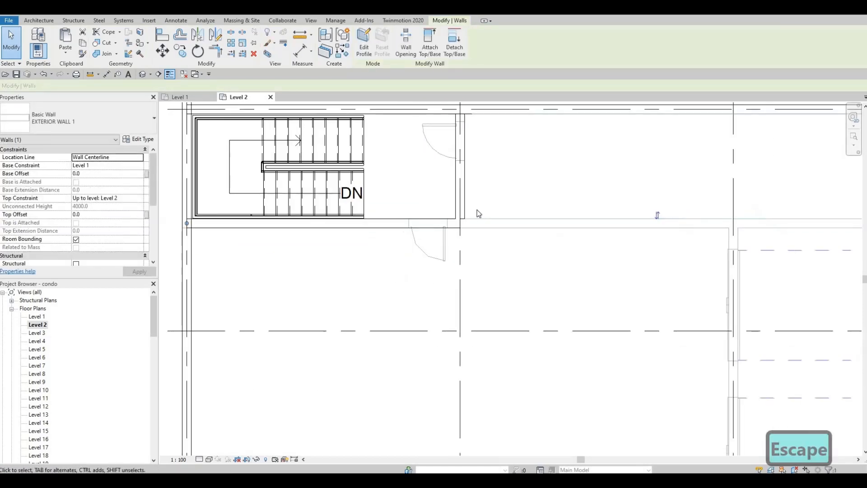
{"action": "scroll", "coordinate": [479, 214], "scroll_direction": "down", "scroll_amount": 3}
{"action": "key", "text": "Escape"}
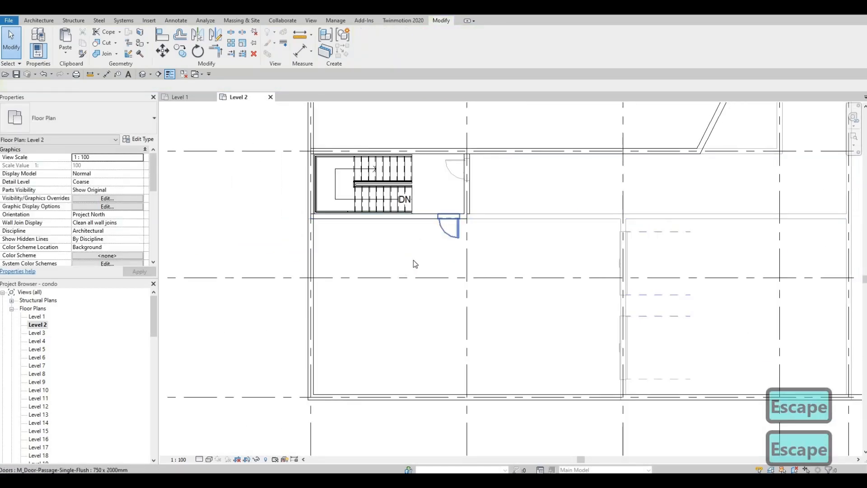
{"action": "key", "text": "Escape"}
- Allow the upper end of the new vertical wall east of the staircase to join the grid 5 wall
{"action": "scroll", "coordinate": [472, 200], "scroll_direction": "up", "scroll_amount": 2}
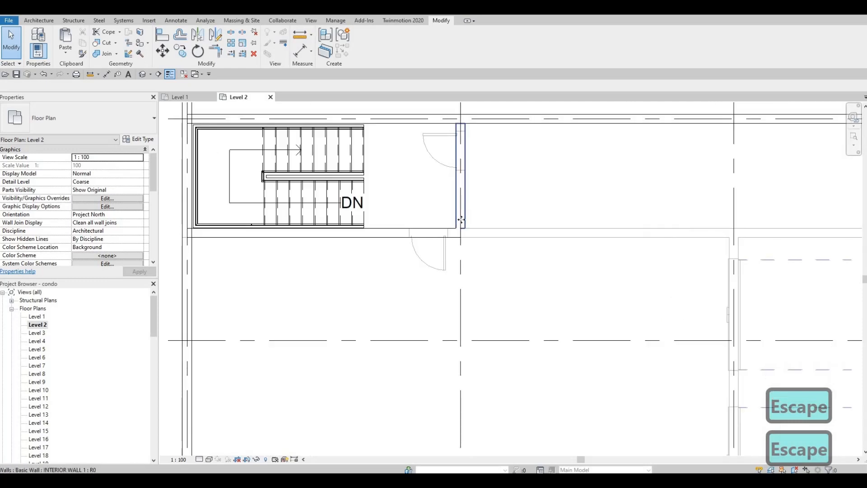
{"action": "left_click", "coordinate": [462, 171]}
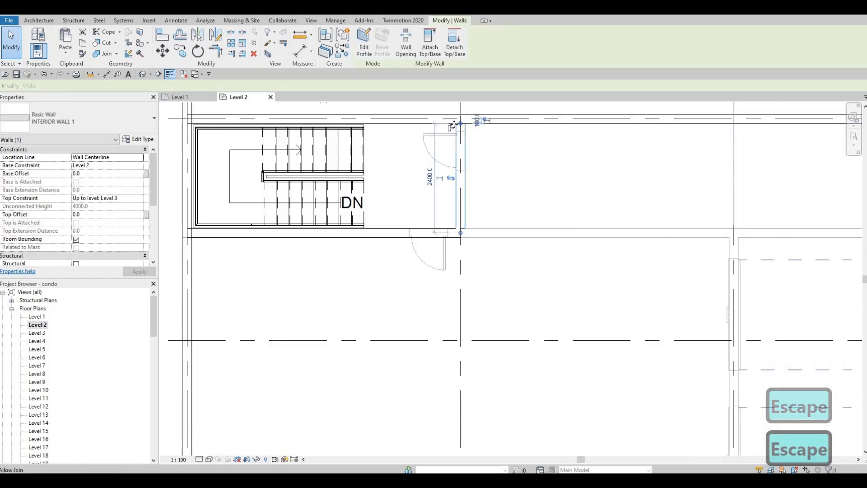
{"action": "key", "text": "Escape"}
{"action": "key", "text": "Escape"}
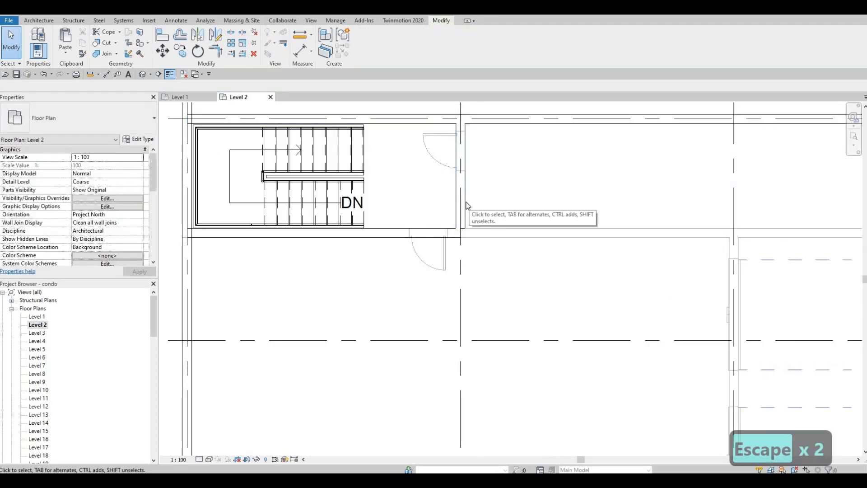
- Try to reconnect the vertical wall's lower end at the staircase enclosure's southeast corner by moving its endpoint
{"action": "left_click", "coordinate": [462, 202]}
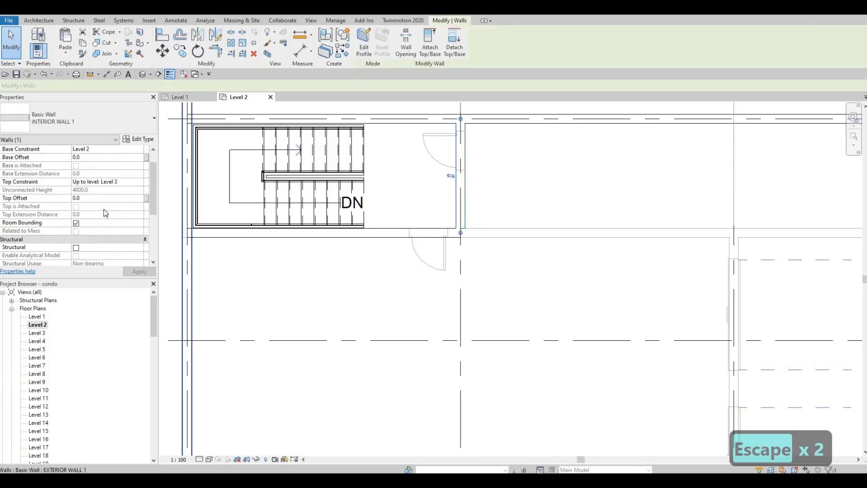
{"action": "key", "text": "F1"}
{"action": "scroll", "coordinate": [496, 210], "scroll_direction": "down", "scroll_amount": 2}
{"action": "key", "text": "Escape"}
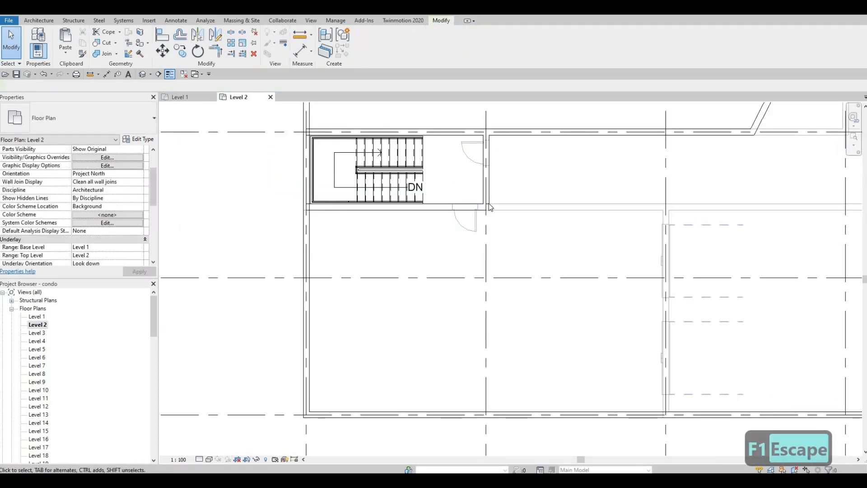
{"action": "left_click", "coordinate": [485, 207]}
{"action": "scroll", "coordinate": [484, 210], "scroll_direction": "up", "scroll_amount": 3}
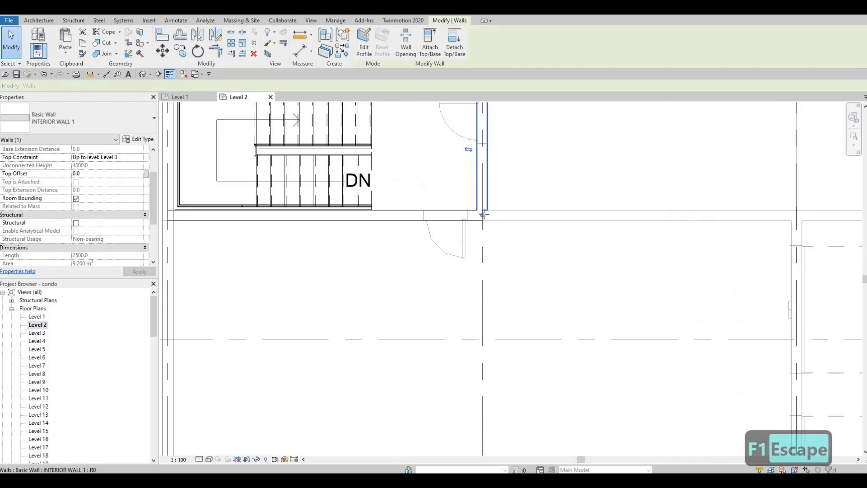
{"action": "left_click_drag", "start_coordinate": [484, 220], "coordinate": [484, 221]}
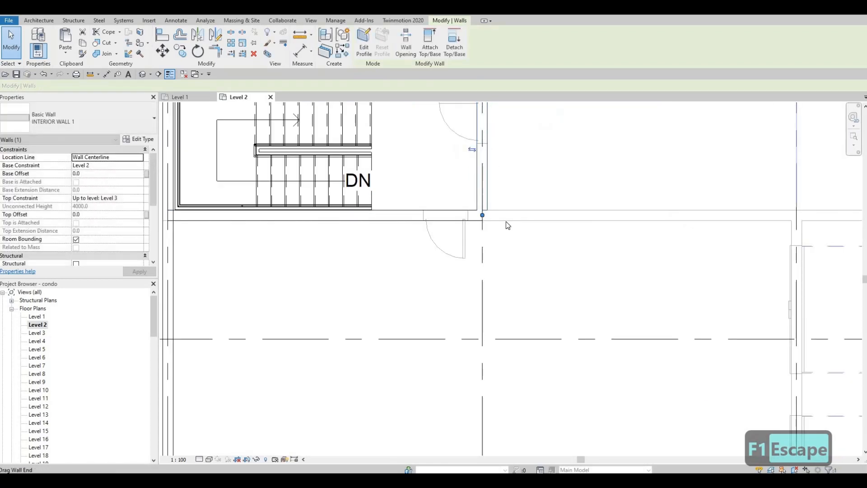
{"action": "key", "text": "Escape"}
{"action": "left_click", "coordinate": [475, 188]}
{"action": "scroll", "coordinate": [493, 182], "scroll_direction": "down", "scroll_amount": 3}
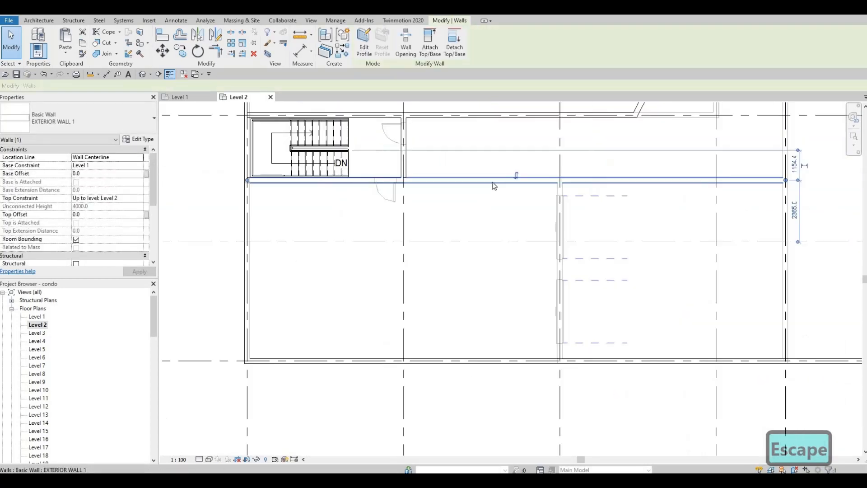
{"action": "key", "text": "Escape"}
{"action": "left_click", "coordinate": [687, 182]}
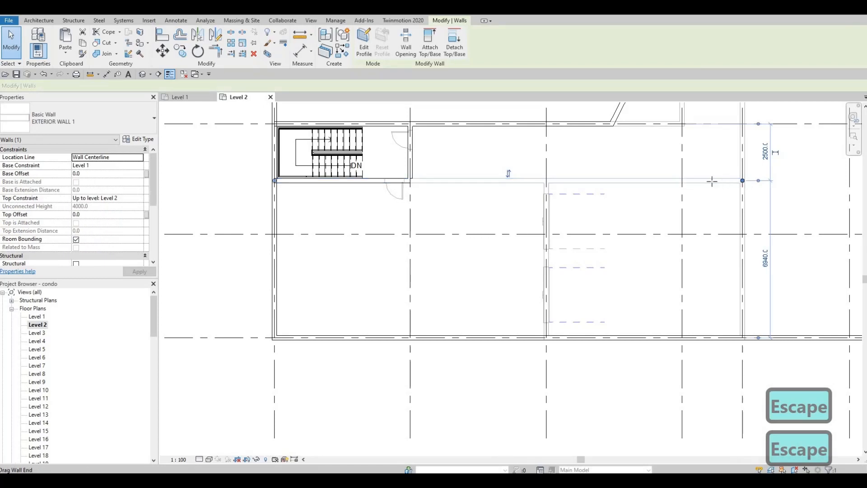
{"action": "left_click_drag", "start_coordinate": [712, 181], "coordinate": [697, 195]}
{"action": "key", "text": "Escape"}
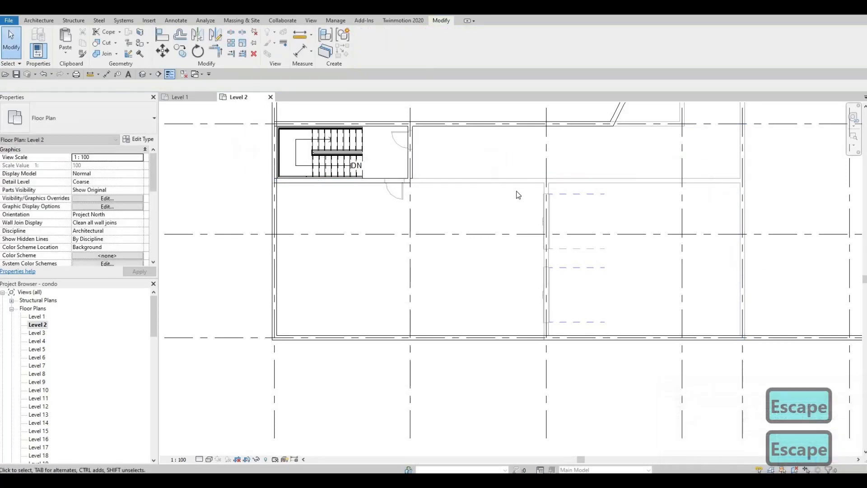
{"action": "key", "text": "Escape"}
- Allow the east end of the horizontal wall south of the staircase to join the vertical wall at the corner
{"action": "middle_click_drag", "start_coordinate": [337, 182], "coordinate": [339, 183]}
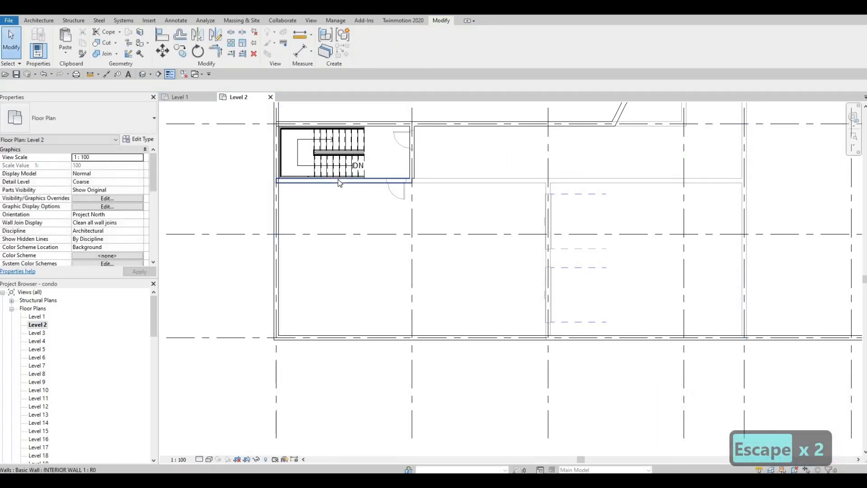
{"action": "left_click", "coordinate": [421, 186]}
{"action": "scroll", "coordinate": [412, 181], "scroll_direction": "up", "scroll_amount": 2}
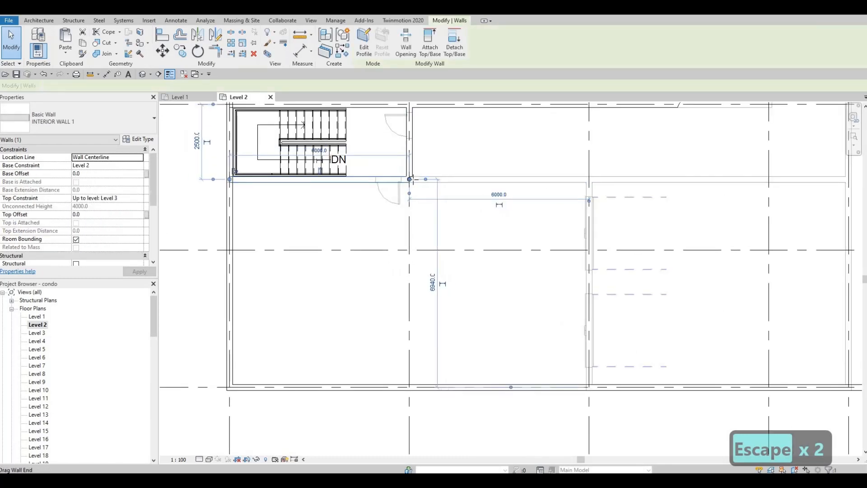
{"action": "key", "text": "Escape"}
{"action": "scroll", "coordinate": [398, 194], "scroll_direction": "down", "scroll_amount": 2}
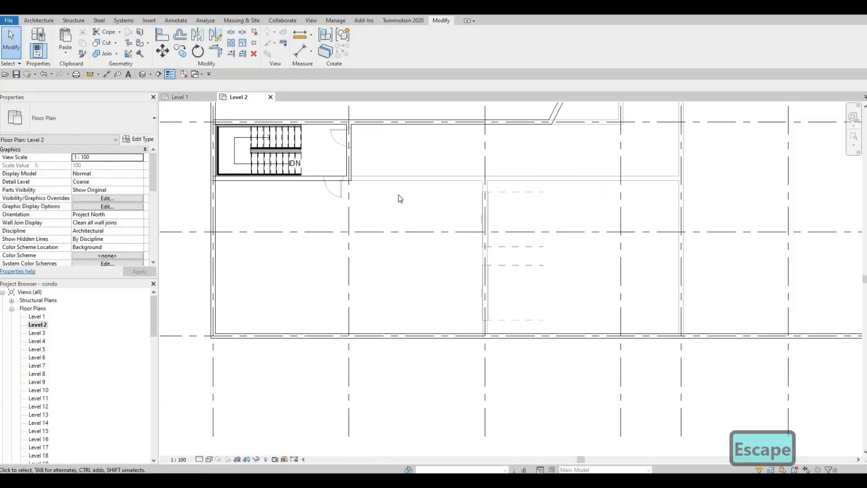
{"action": "middle_click_drag", "start_coordinate": [397, 200], "coordinate": [435, 206]}
{"action": "scroll", "coordinate": [422, 195], "scroll_direction": "up", "scroll_amount": 1}
{"action": "scroll", "coordinate": [400, 227], "scroll_direction": "down", "scroll_amount": 1}
{"action": "middle_click_drag", "start_coordinate": [466, 173], "coordinate": [453, 170]}
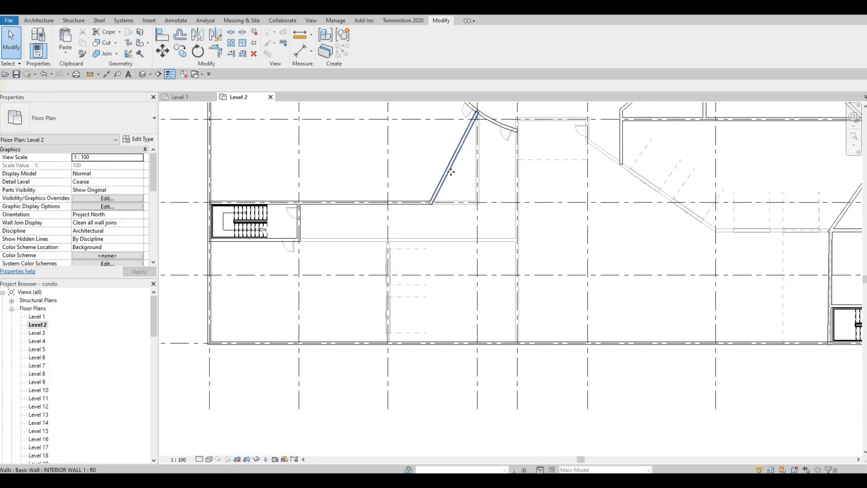
- Move the diagonal wall's lower end slightly west along the grid 5 wall and trim both walls to a corner
{"action": "left_click", "coordinate": [432, 204]}
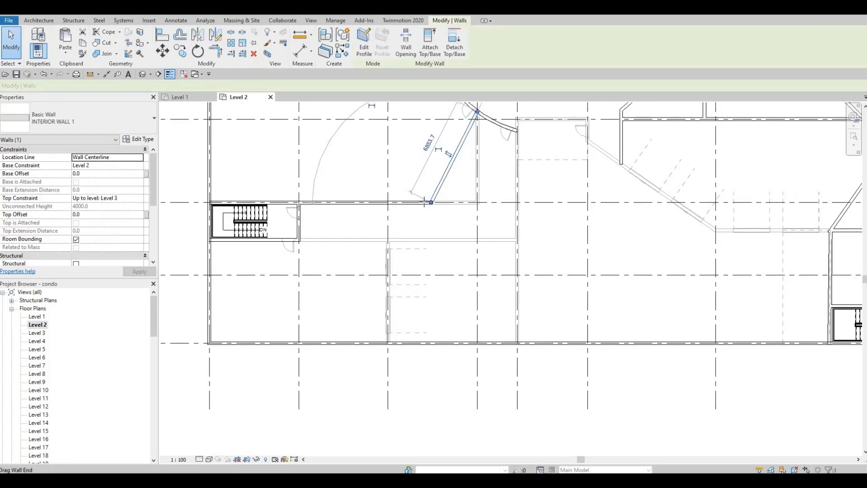
{"action": "left_click_drag", "start_coordinate": [424, 202], "coordinate": [421, 203]}
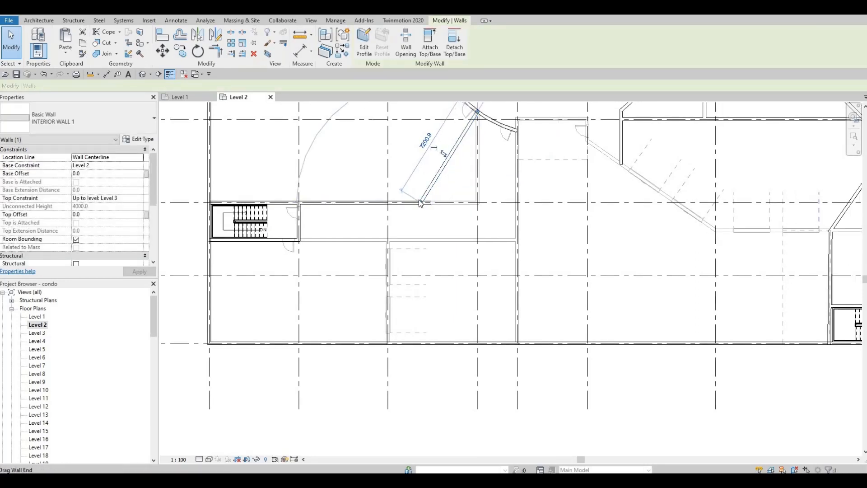
{"action": "scroll", "coordinate": [418, 203], "scroll_direction": "up", "scroll_amount": 2}
{"action": "key", "text": "Escape"}
{"action": "key", "text": "t"}
{"action": "key", "text": "r"}
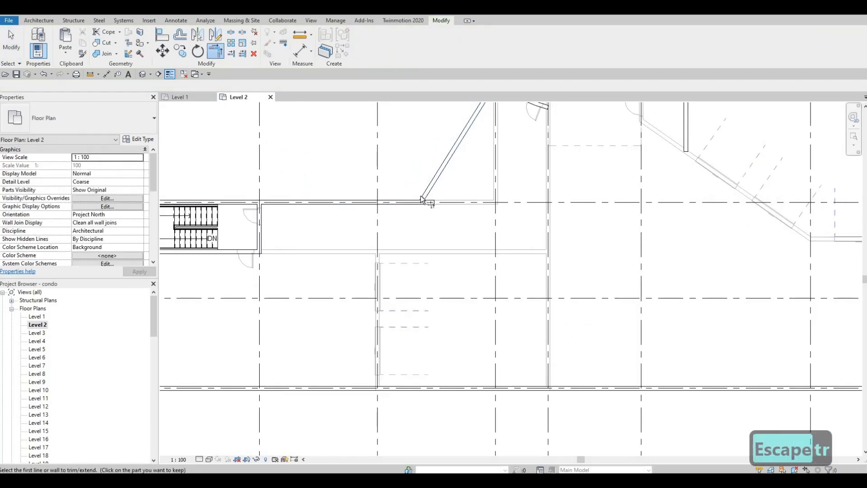
{"action": "left_click", "coordinate": [398, 209]}
{"action": "scroll", "coordinate": [395, 209], "scroll_direction": "down", "scroll_amount": 1}
{"action": "key", "text": "Escape"}
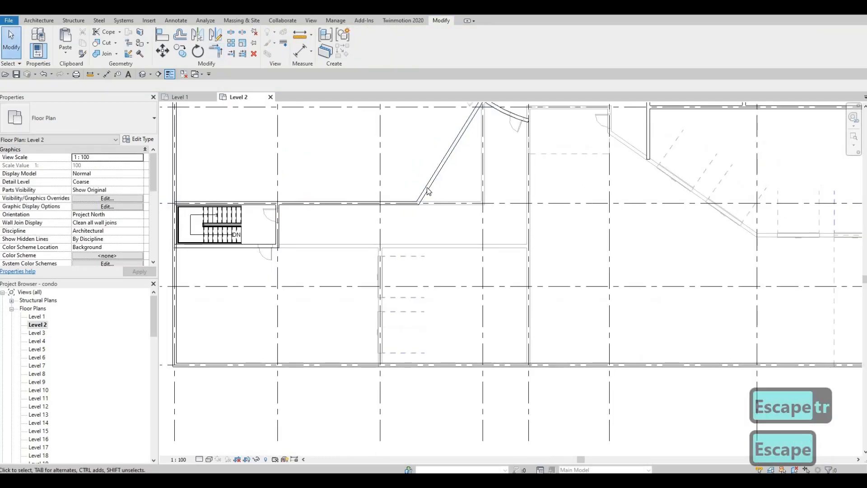
- Allow the upper end of the diagonal wall to join the curved corridor wall at grid D
{"action": "middle_click_drag", "start_coordinate": [441, 171], "coordinate": [437, 182]}
{"action": "scroll", "coordinate": [457, 164], "scroll_direction": "down", "scroll_amount": 2}
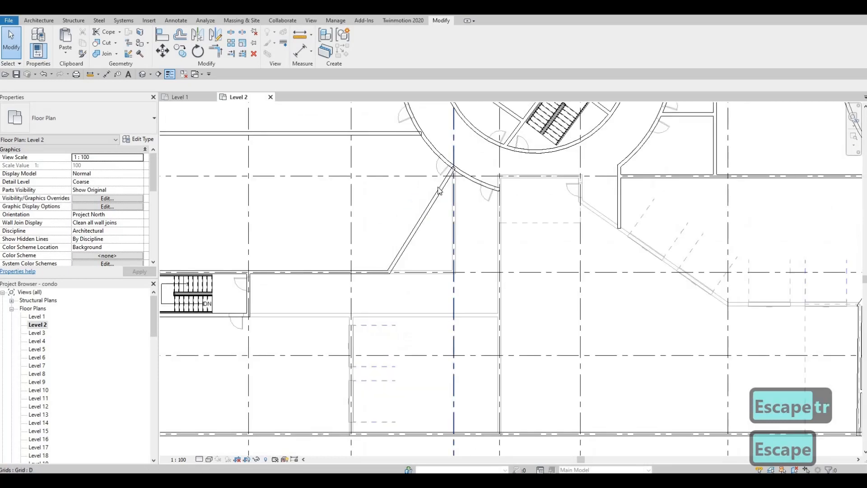
{"action": "scroll", "coordinate": [445, 162], "scroll_direction": "up", "scroll_amount": 3}
{"action": "left_click", "coordinate": [444, 160]}
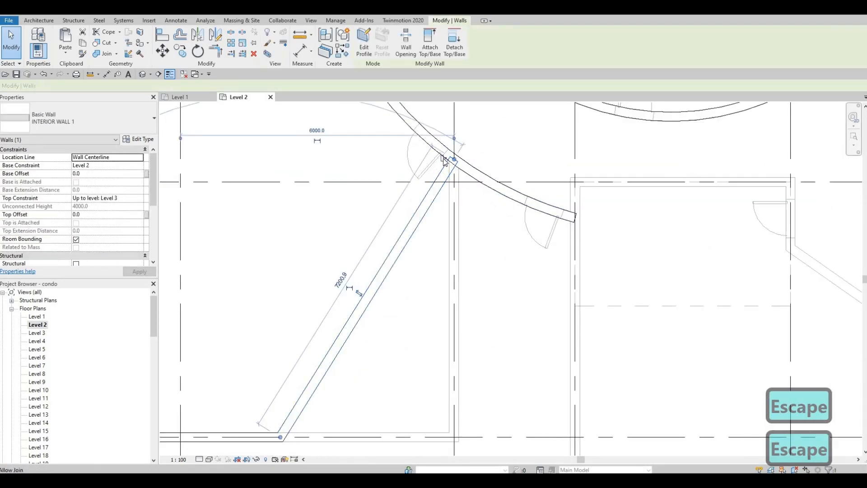
{"action": "scroll", "coordinate": [442, 235], "scroll_direction": "down", "scroll_amount": 2}
{"action": "key", "text": "Escape"}
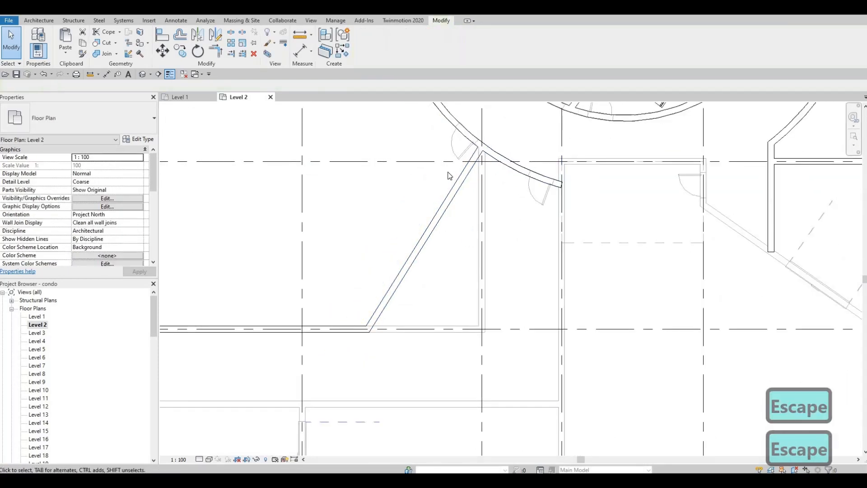
- Offset a copy of the diagonal wall 2500 mm to its southeast side
{"action": "scroll", "coordinate": [446, 176], "scroll_direction": "down", "scroll_amount": 2}
{"action": "left_click", "coordinate": [441, 183]}
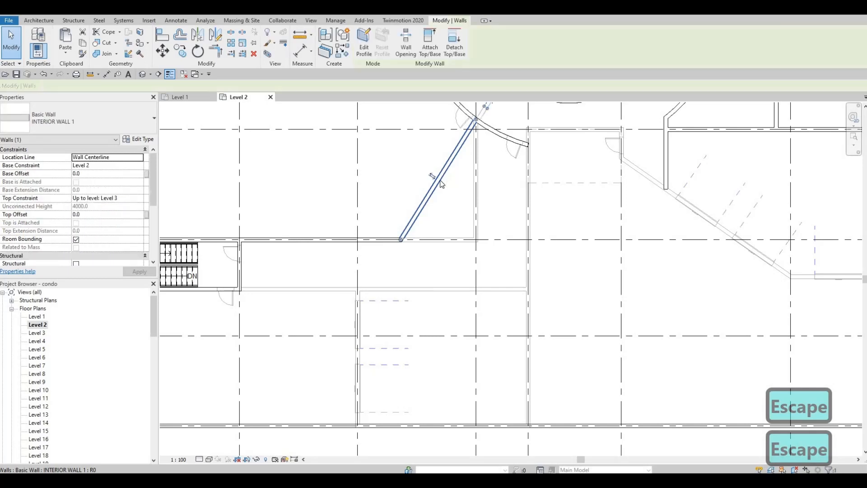
{"action": "left_click", "coordinate": [180, 34]}
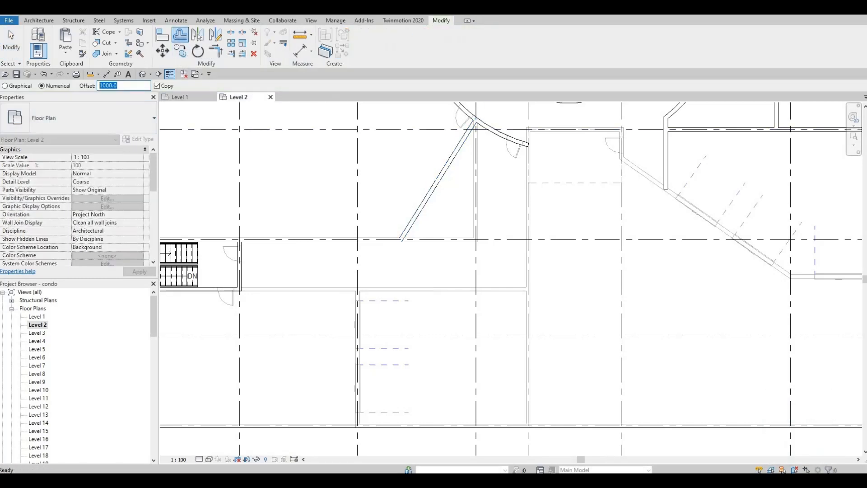
{"action": "type", "text": "2500"}
{"action": "key", "text": "Return"}
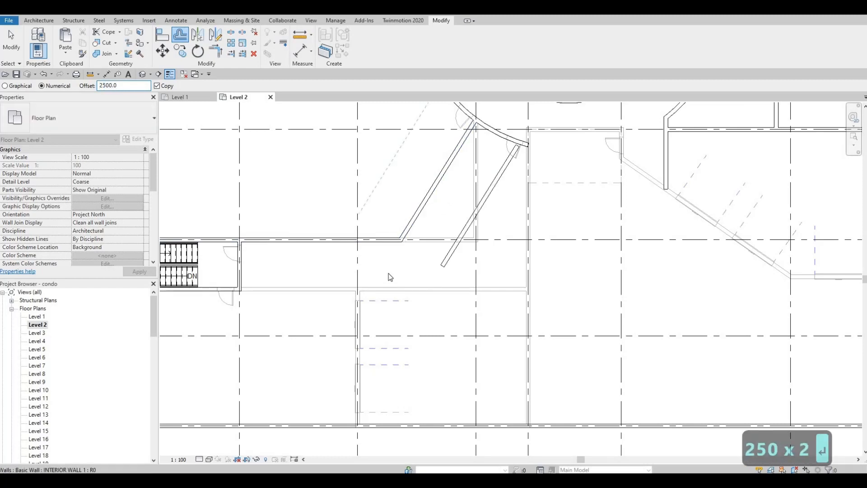
{"action": "key", "text": "Escape"}
{"action": "key", "text": "Escape"}
{"action": "key", "text": "Escape"}
{"action": "key", "text": "Escape"}
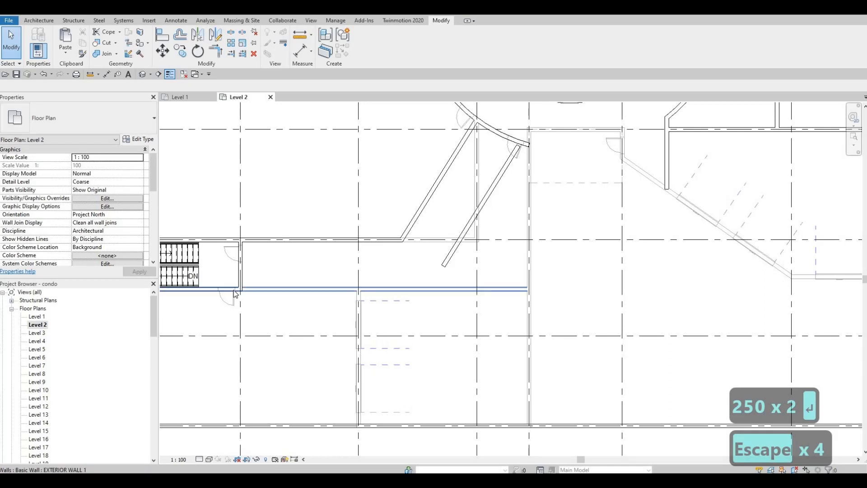
- Extend the horizontal wall south of the staircase eastward and trim it to a corner with the offset diagonal wall
{"action": "left_click", "coordinate": [242, 288]}
{"action": "left_click_drag", "start_coordinate": [242, 289], "coordinate": [317, 289]}
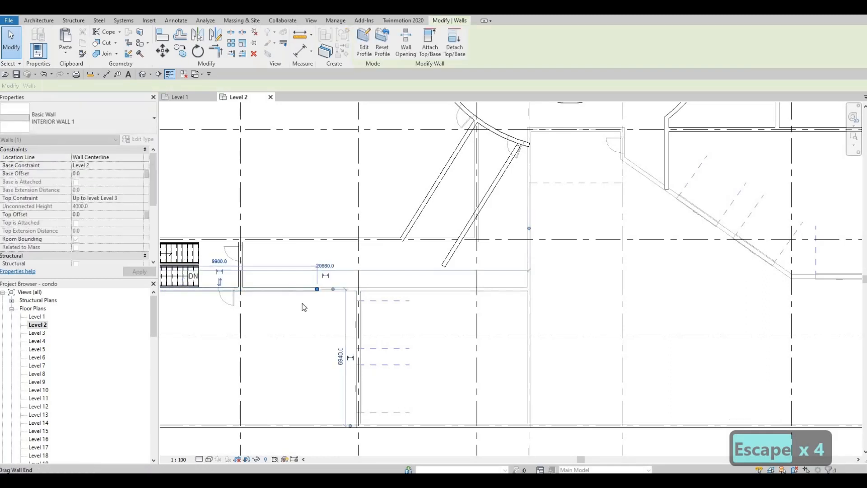
{"action": "key", "text": "Escape"}
{"action": "key", "text": "Escape"}
{"action": "key", "text": "t"}
{"action": "key", "text": "r"}
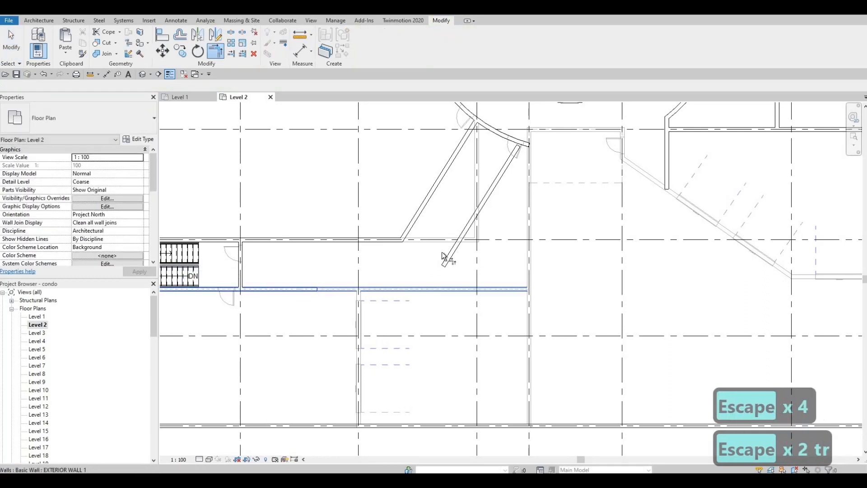
{"action": "left_click", "coordinate": [447, 258]}
{"action": "left_click", "coordinate": [407, 288]}
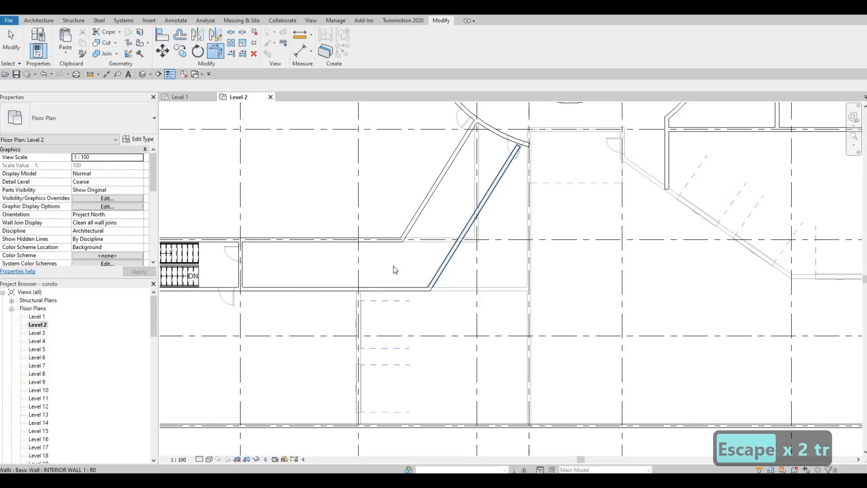
{"action": "key", "text": "Escape"}
- Join the upper end of the offset diagonal wall to the curved corridor wall near grid E
{"action": "scroll", "coordinate": [452, 225], "scroll_direction": "down", "scroll_amount": 3}
{"action": "scroll", "coordinate": [452, 224], "scroll_direction": "up", "scroll_amount": 4}
{"action": "key", "text": "Escape"}
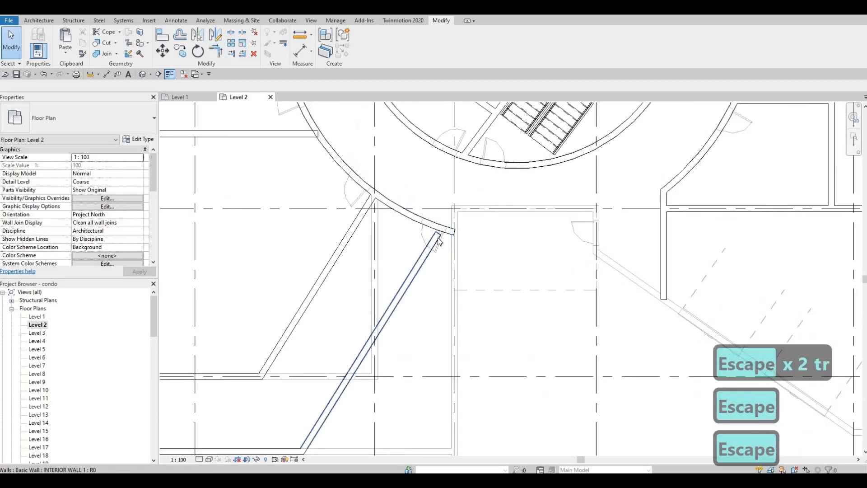
{"action": "left_click", "coordinate": [443, 218]}
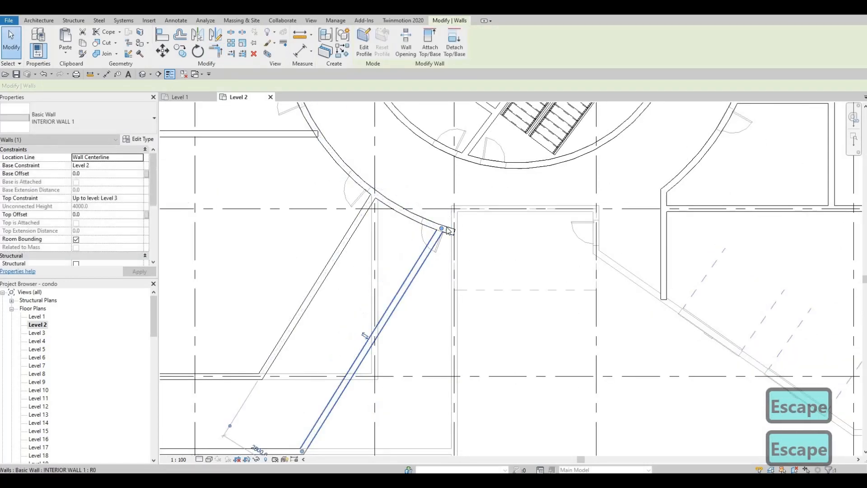
{"action": "key", "text": "Escape"}
{"action": "scroll", "coordinate": [444, 228], "scroll_direction": "up", "scroll_amount": 2}
{"action": "scroll", "coordinate": [439, 244], "scroll_direction": "up", "scroll_amount": 2}
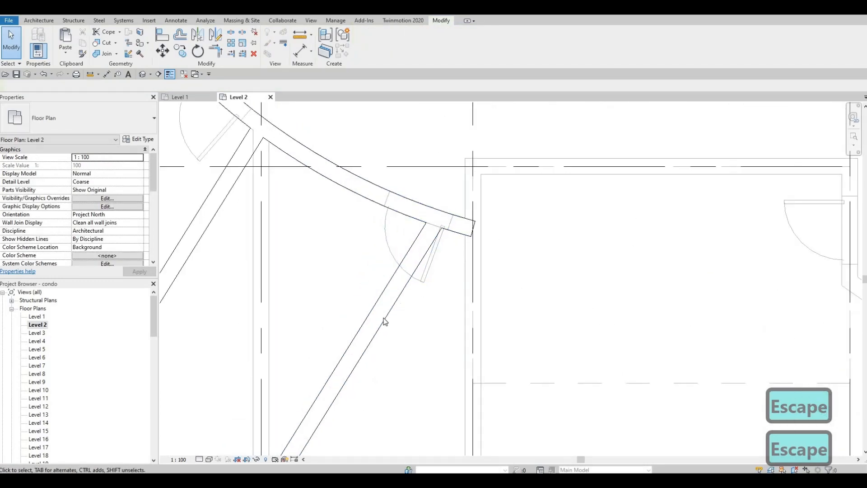
{"action": "left_click", "coordinate": [409, 242]}
{"action": "scroll", "coordinate": [402, 239], "scroll_direction": "down", "scroll_amount": 3}
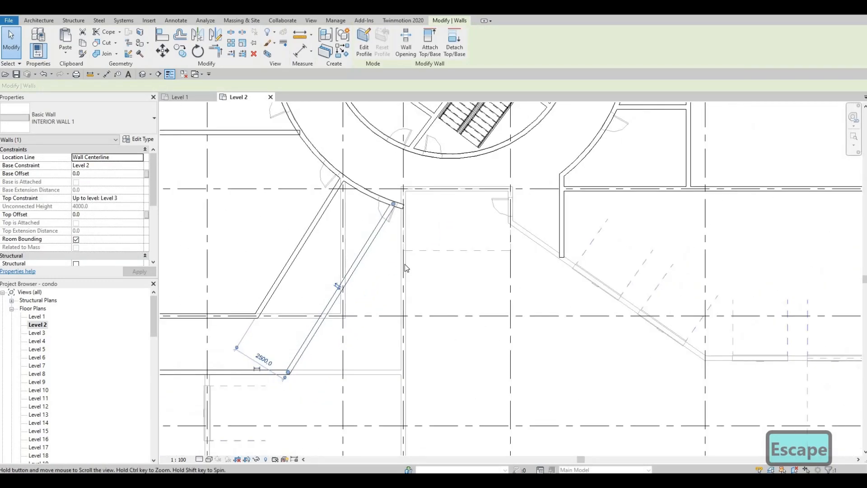
{"action": "scroll", "coordinate": [405, 270], "scroll_direction": "down", "scroll_amount": 3}
{"action": "key", "text": "Escape"}
{"action": "scroll", "coordinate": [395, 267], "scroll_direction": "down", "scroll_amount": 2}
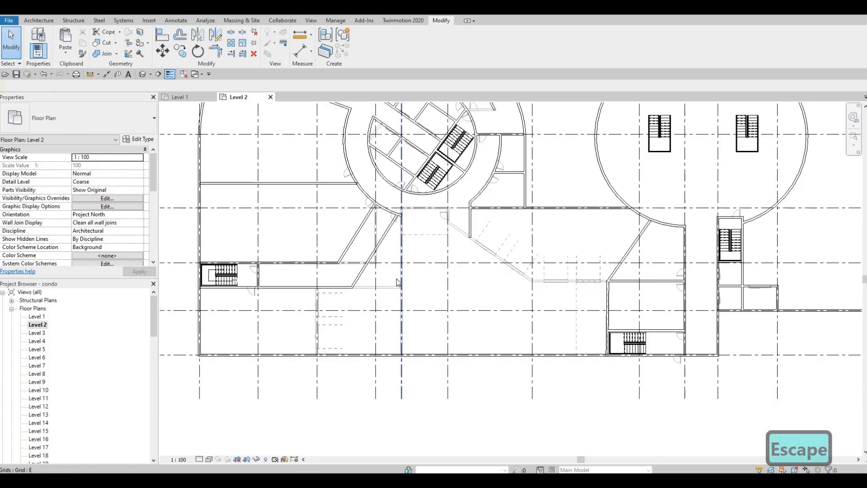
- Extend the curved corridor wall's end eastward from grid E to the underlying exterior wall at the next vertical grid line
{"action": "scroll", "coordinate": [429, 213], "scroll_direction": "up", "scroll_amount": 3}
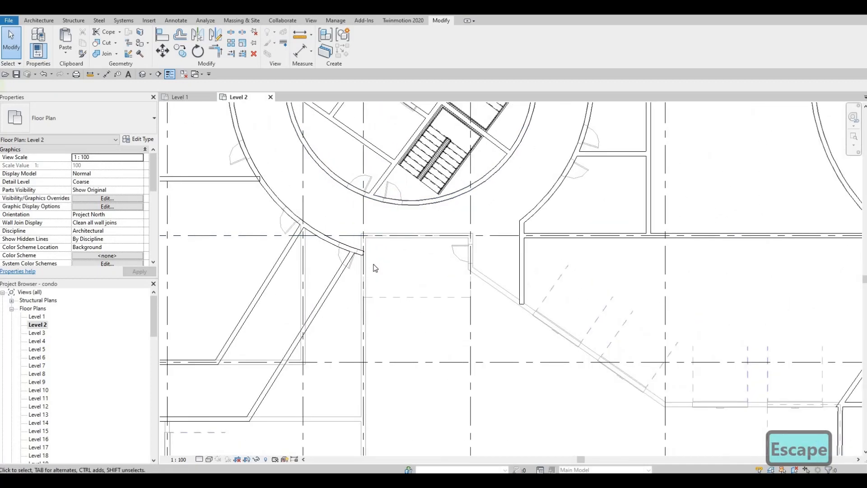
{"action": "scroll", "coordinate": [378, 258], "scroll_direction": "up", "scroll_amount": 2}
{"action": "middle_click_drag", "start_coordinate": [398, 277], "coordinate": [396, 258]}
{"action": "scroll", "coordinate": [378, 259], "scroll_direction": "down", "scroll_amount": 1}
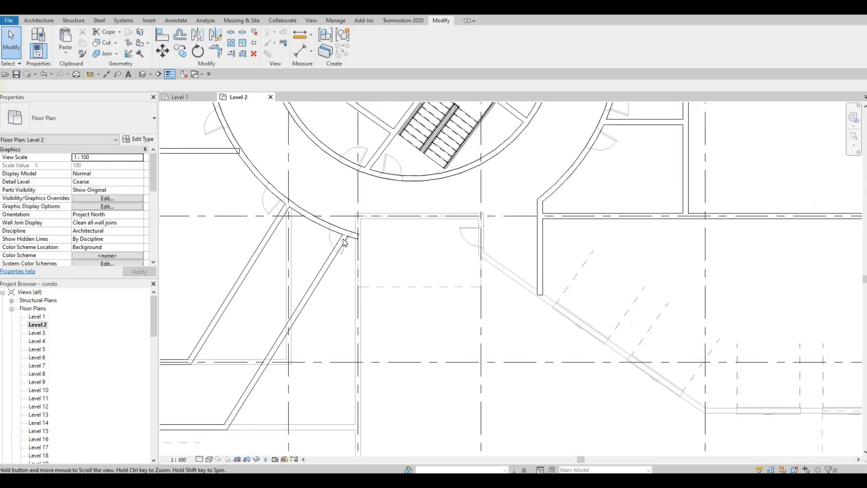
{"action": "middle_click_drag", "start_coordinate": [344, 242], "coordinate": [342, 244]}
{"action": "left_click_drag", "start_coordinate": [352, 237], "coordinate": [454, 240]}
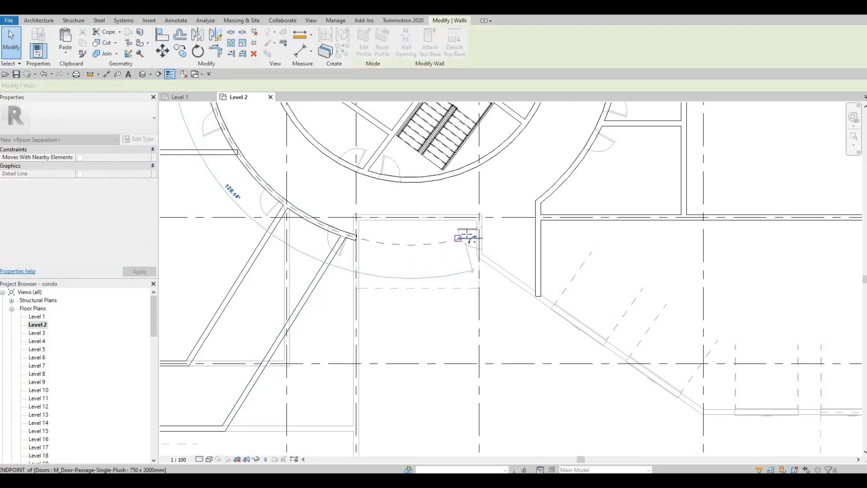
{"action": "left_click_drag", "start_coordinate": [475, 233], "coordinate": [475, 234]}
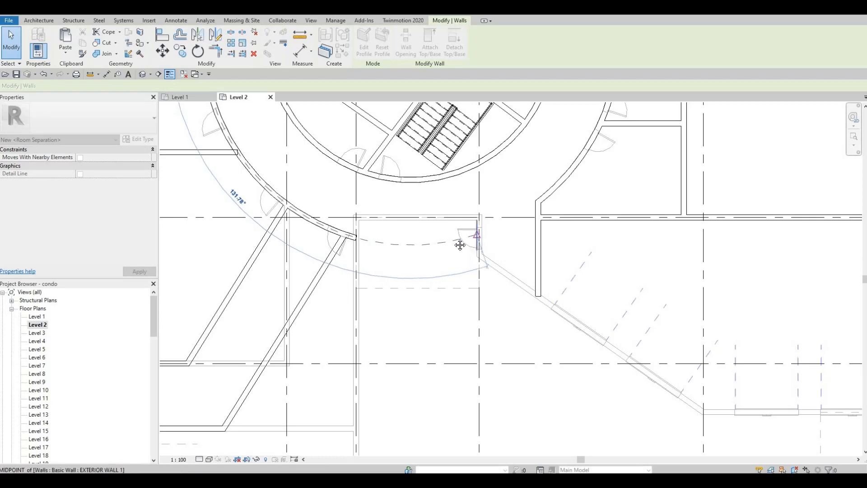
{"action": "scroll", "coordinate": [427, 241], "scroll_direction": "down", "scroll_amount": 3}
{"action": "key", "text": "Escape"}
{"action": "scroll", "coordinate": [426, 241], "scroll_direction": "down", "scroll_amount": 3}
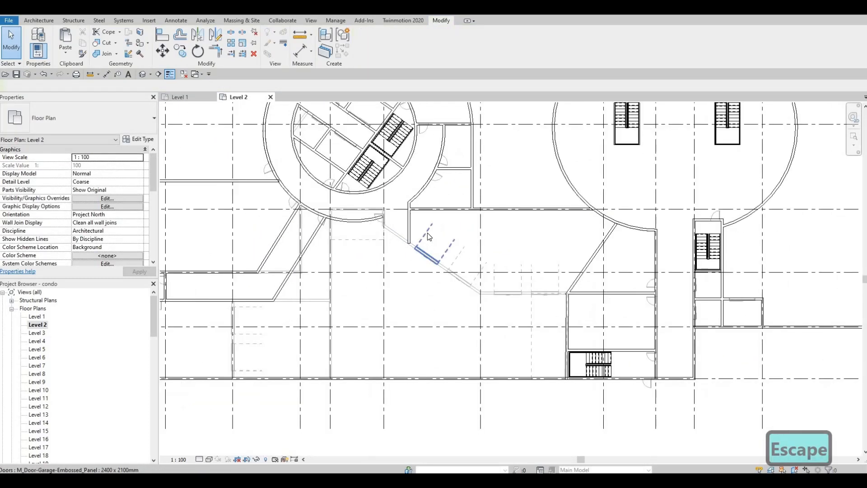
- Shorten the vertical wall east of the curved corridor wall by pulling its lower end up to the grid 4 wall
{"action": "left_click", "coordinate": [414, 230]}
{"action": "scroll", "coordinate": [416, 232], "scroll_direction": "up", "scroll_amount": 4}
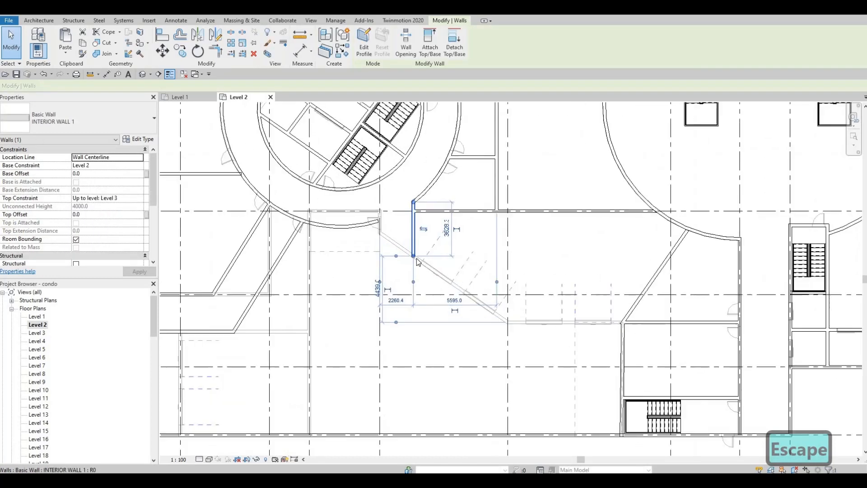
{"action": "left_click_drag", "start_coordinate": [417, 204], "coordinate": [418, 194]}
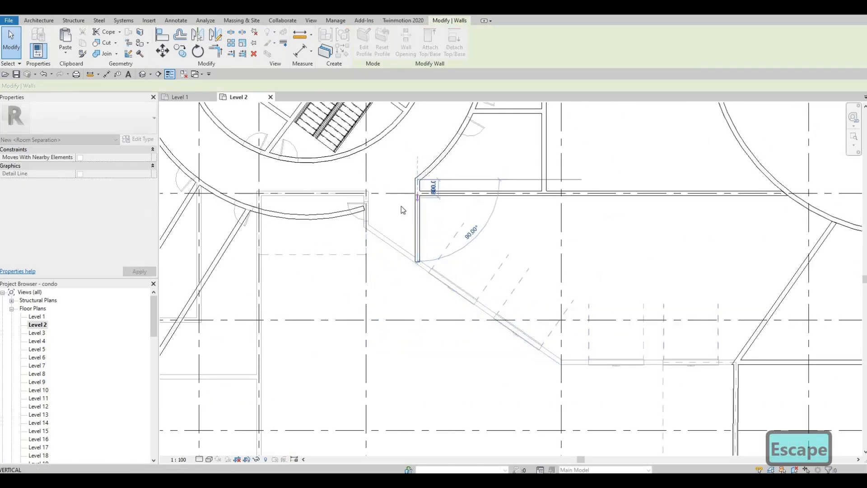
{"action": "key", "text": "Escape"}
{"action": "key", "text": "Escape"}
{"action": "scroll", "coordinate": [397, 224], "scroll_direction": "down", "scroll_amount": 2}
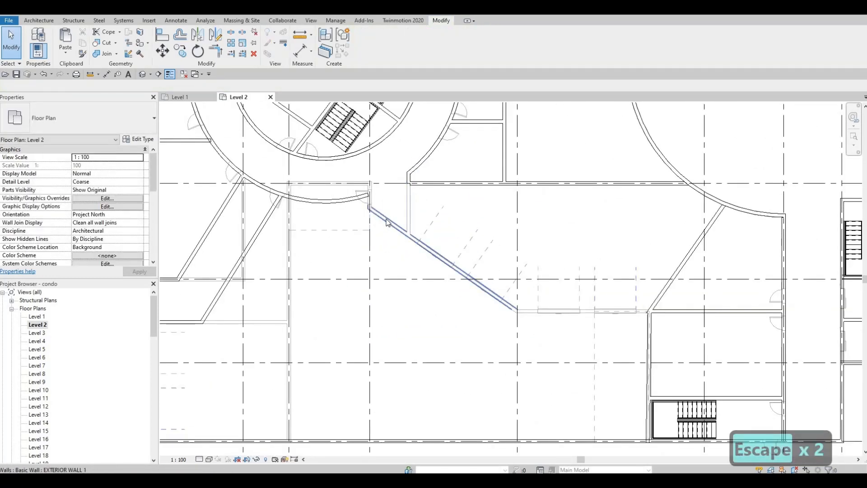
- Stretch the curved corridor wall's east end slightly past the vertical grid line at the underlying door
{"action": "scroll", "coordinate": [368, 198], "scroll_direction": "up", "scroll_amount": 3}
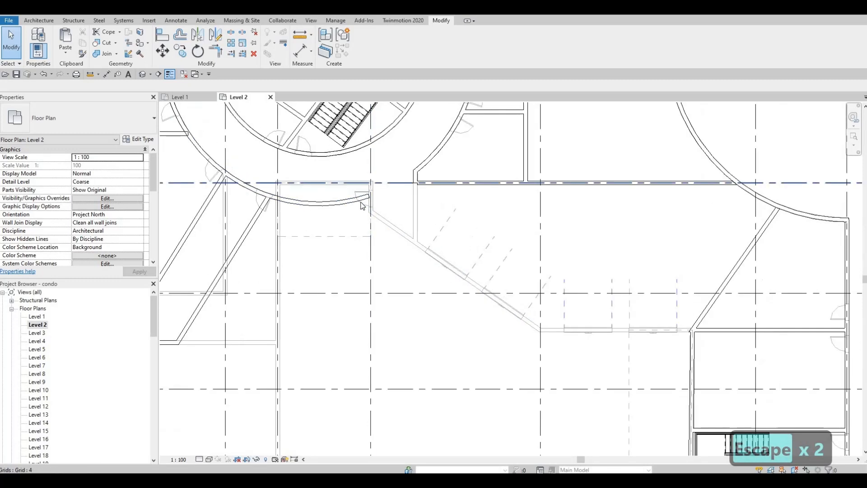
{"action": "left_click", "coordinate": [370, 201]}
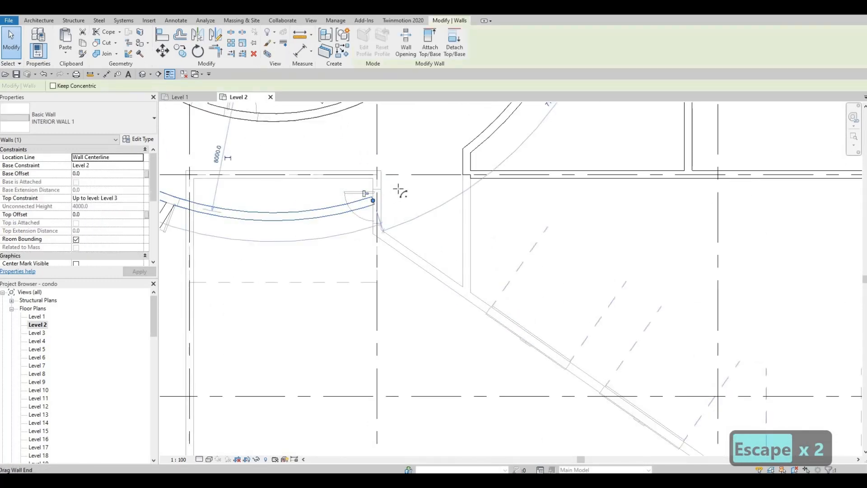
{"action": "left_click_drag", "start_coordinate": [398, 189], "coordinate": [387, 195]}
{"action": "key", "text": "Escape"}
{"action": "middle_click_drag", "start_coordinate": [453, 269], "coordinate": [432, 232]}
{"action": "scroll", "coordinate": [432, 232], "scroll_direction": "down", "scroll_amount": 3}
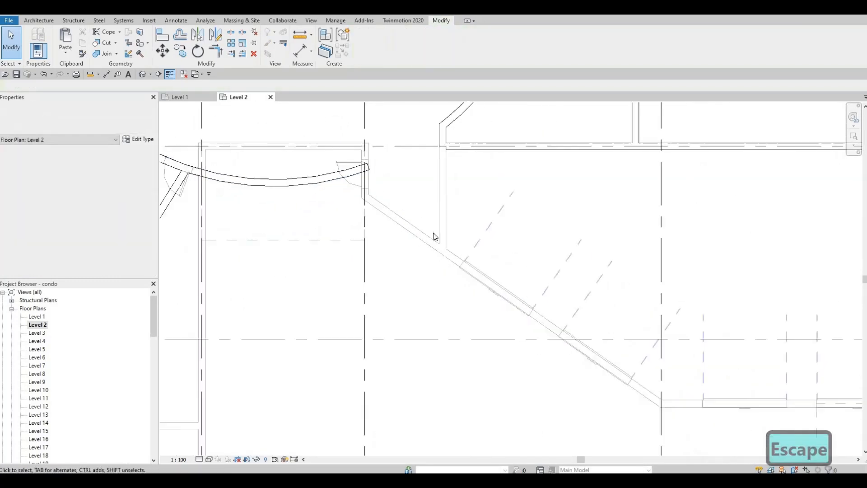
- Extend the short vertical wall's lower end to the south face of the grid 4 wall, making it 700 mm long
{"action": "scroll", "coordinate": [383, 161], "scroll_direction": "up", "scroll_amount": 2}
{"action": "scroll", "coordinate": [383, 162], "scroll_direction": "up", "scroll_amount": 3}
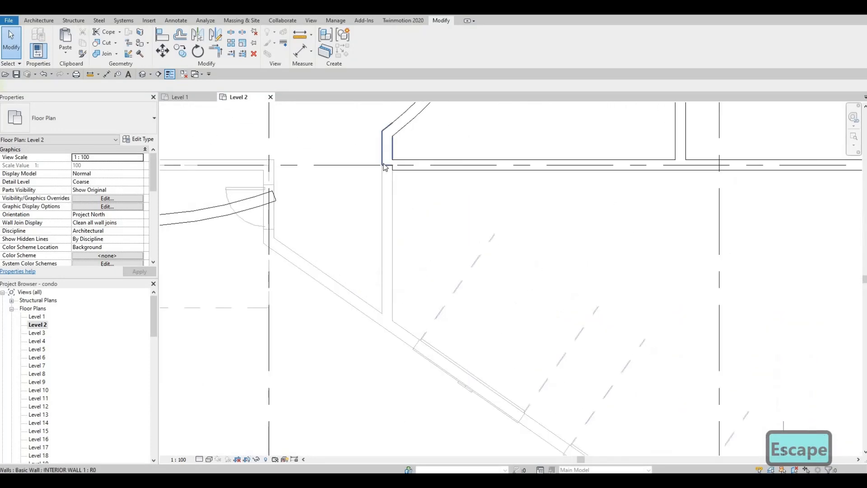
{"action": "left_click", "coordinate": [387, 165]}
{"action": "left_click_drag", "start_coordinate": [387, 166], "coordinate": [387, 167]}
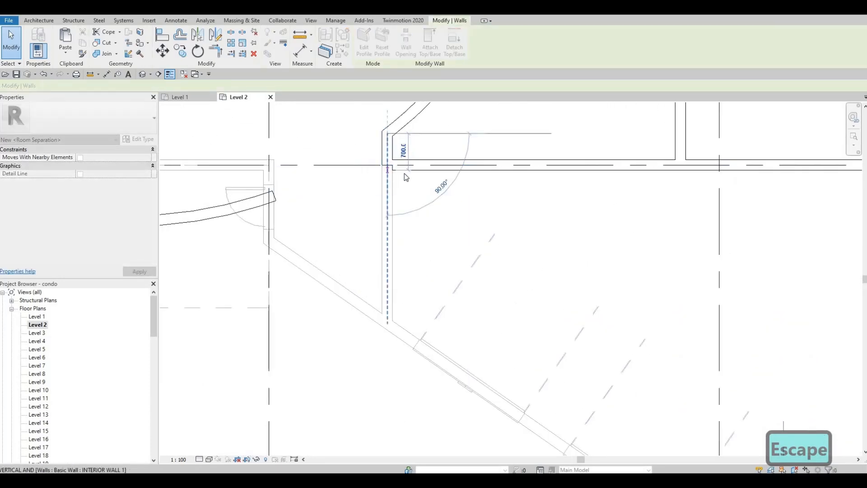
{"action": "key", "text": "Escape"}
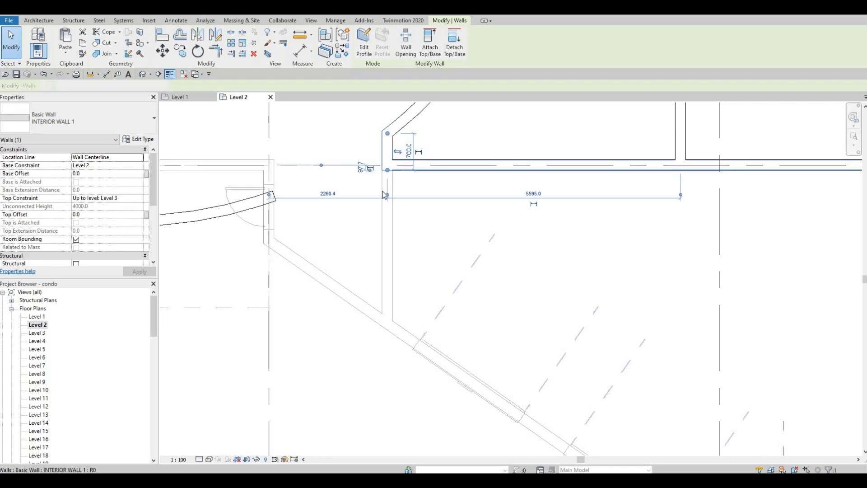
{"action": "key", "text": "Escape"}
- Examine the grid 4 wall's east end at the large curved wall and the room layout south of it
{"action": "scroll", "coordinate": [429, 215], "scroll_direction": "down", "scroll_amount": 3}
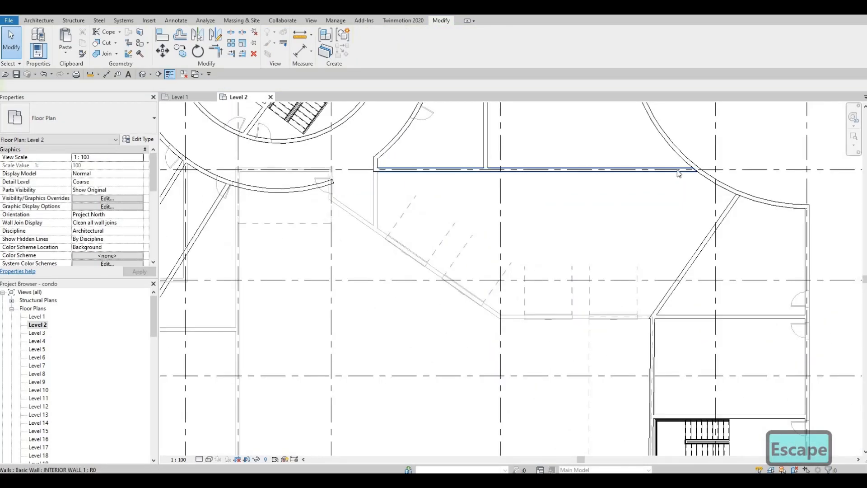
{"action": "scroll", "coordinate": [679, 173], "scroll_direction": "up", "scroll_amount": 2}
{"action": "left_click", "coordinate": [694, 175]}
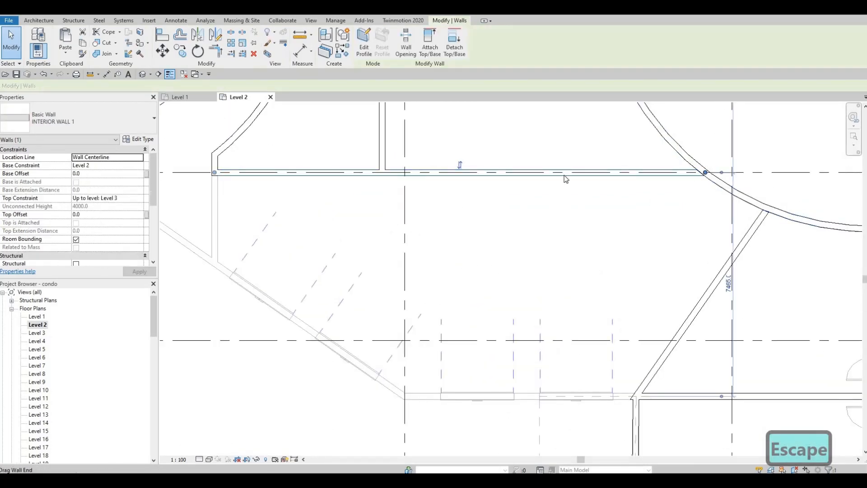
{"action": "scroll", "coordinate": [566, 179], "scroll_direction": "down", "scroll_amount": 4}
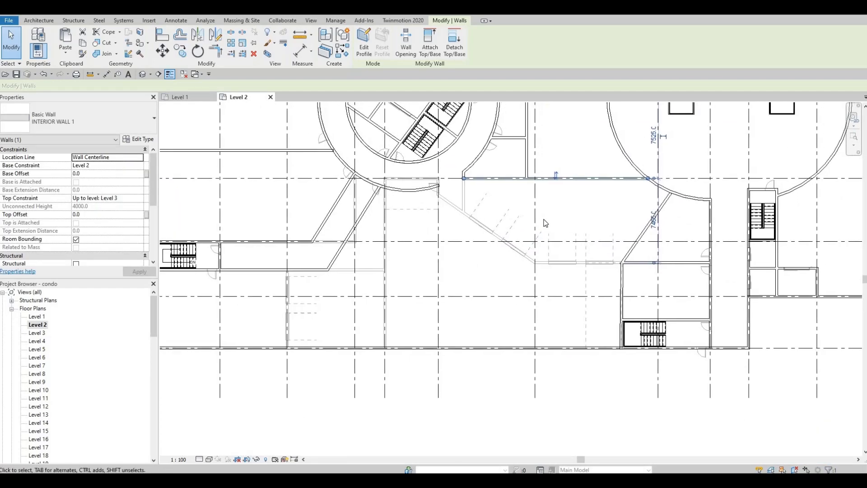
{"action": "middle_click_drag", "start_coordinate": [545, 224], "coordinate": [451, 221]}
{"action": "scroll", "coordinate": [528, 228], "scroll_direction": "down", "scroll_amount": 1}
{"action": "scroll", "coordinate": [510, 242], "scroll_direction": "up", "scroll_amount": 2}
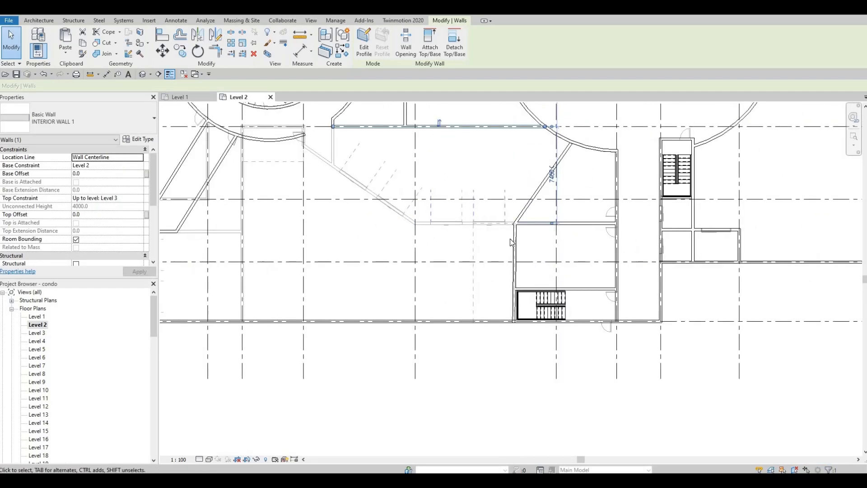
{"action": "scroll", "coordinate": [511, 242], "scroll_direction": "down", "scroll_amount": 1}
{"action": "scroll", "coordinate": [546, 243], "scroll_direction": "down", "scroll_amount": 1}
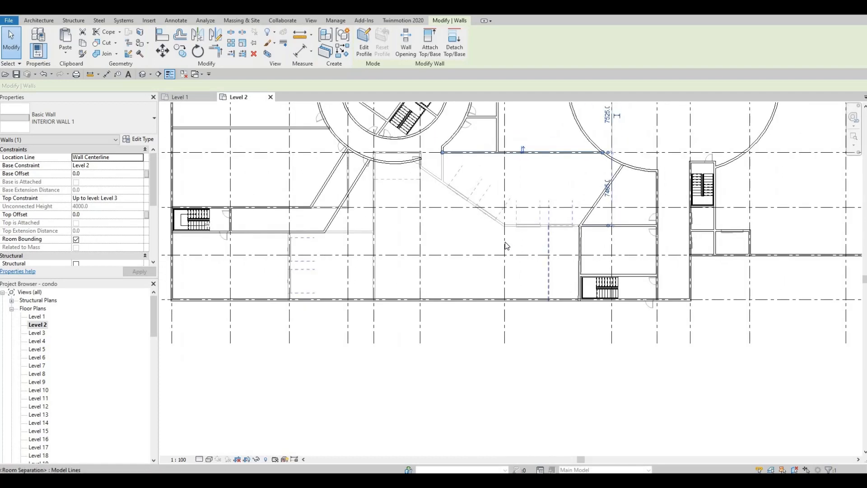
{"action": "scroll", "coordinate": [436, 179], "scroll_direction": "up", "scroll_amount": 1}
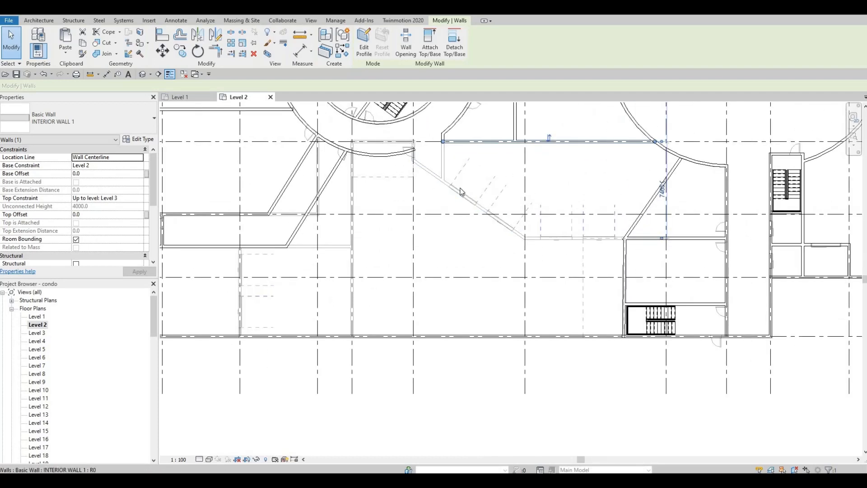
{"action": "scroll", "coordinate": [384, 199], "scroll_direction": "up", "scroll_amount": 1}
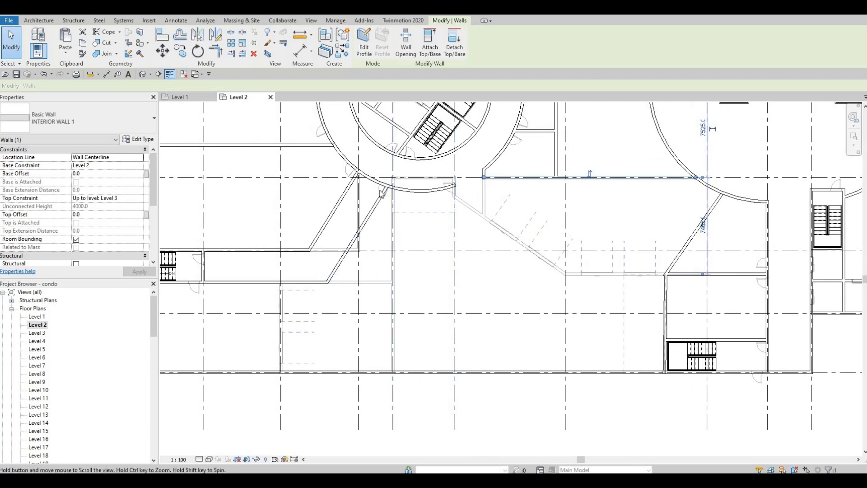
- Extend the curved corridor wall's east end to meet the short vertical wall at grid 4
{"action": "scroll", "coordinate": [479, 204], "scroll_direction": "up", "scroll_amount": 2}
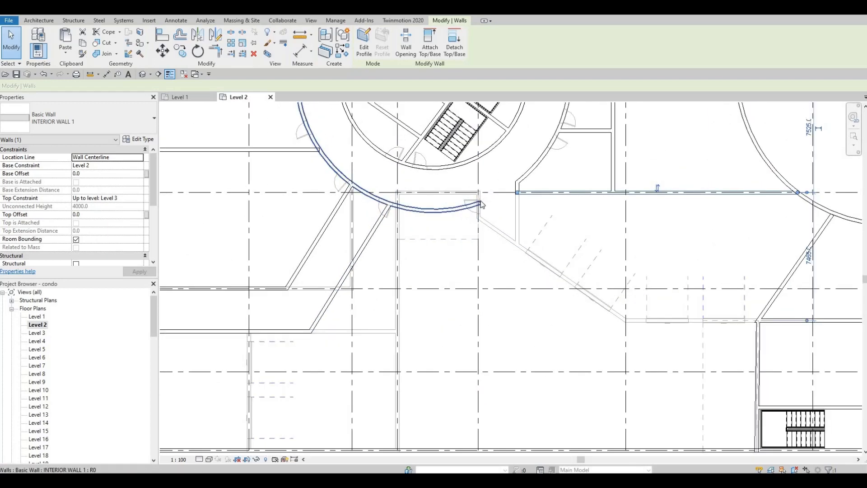
{"action": "scroll", "coordinate": [488, 201], "scroll_direction": "up", "scroll_amount": 2}
{"action": "left_click_drag", "start_coordinate": [479, 204], "coordinate": [527, 177]}
{"action": "key", "text": "Escape"}
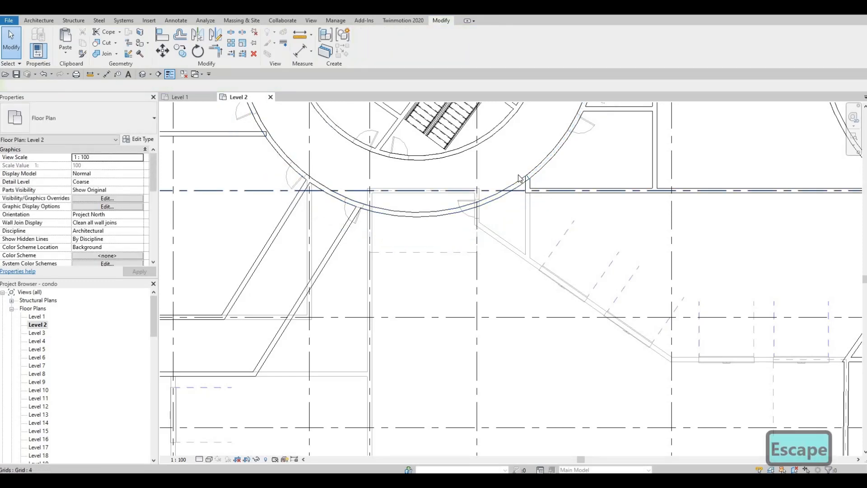
{"action": "left_click", "coordinate": [521, 181]}
{"action": "scroll", "coordinate": [469, 176], "scroll_direction": "down", "scroll_amount": 2}
{"action": "key", "text": "Escape"}
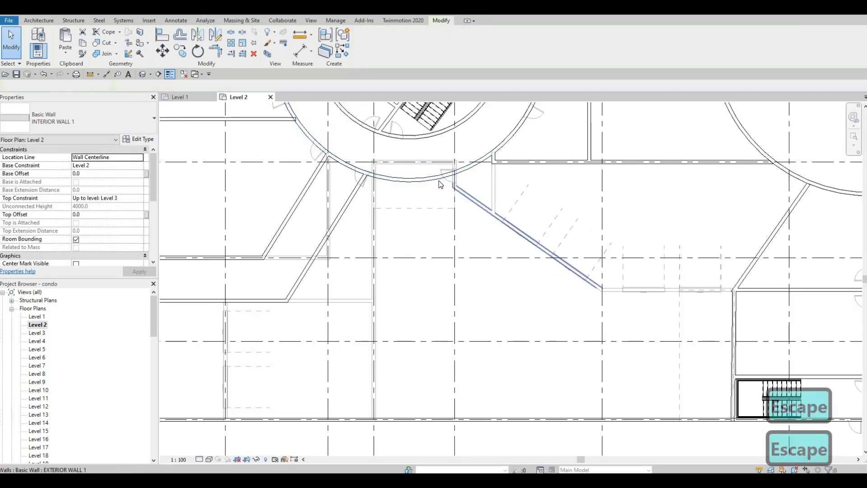
- Draw a vertical INTERIOR WALL 1 about 13987 mm long from the bottom of the curved corridor wall down to the south building wall
{"action": "middle_click_drag", "start_coordinate": [449, 342], "coordinate": [452, 262]}
{"action": "scroll", "coordinate": [452, 266], "scroll_direction": "down", "scroll_amount": 2}
{"action": "scroll", "coordinate": [453, 289], "scroll_direction": "down", "scroll_amount": 1}
{"action": "middle_click_drag", "start_coordinate": [453, 296], "coordinate": [488, 329]}
{"action": "scroll", "coordinate": [482, 340], "scroll_direction": "down", "scroll_amount": 1}
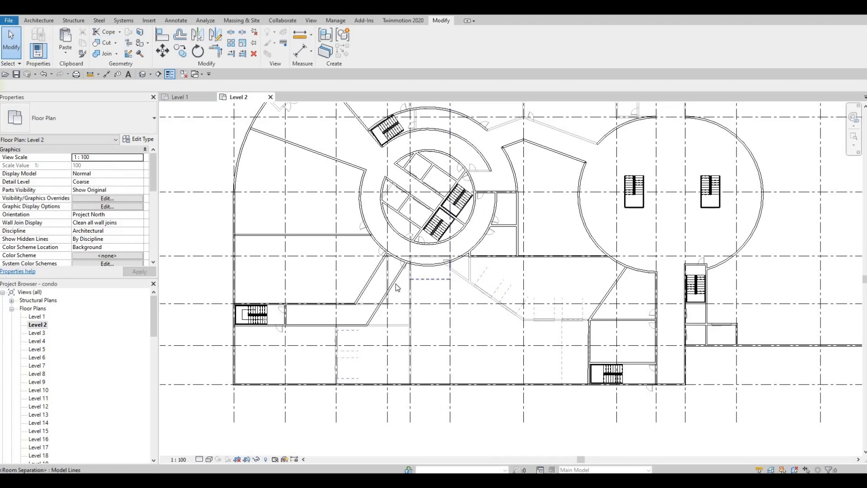
{"action": "left_click", "coordinate": [423, 291]}
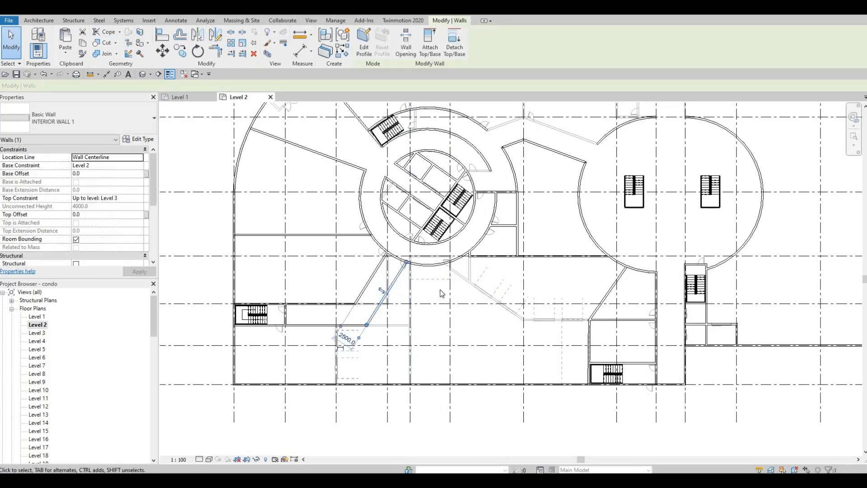
{"action": "key", "text": "c"}
{"action": "key", "text": "s"}
{"action": "scroll", "coordinate": [433, 269], "scroll_direction": "up", "scroll_amount": 1}
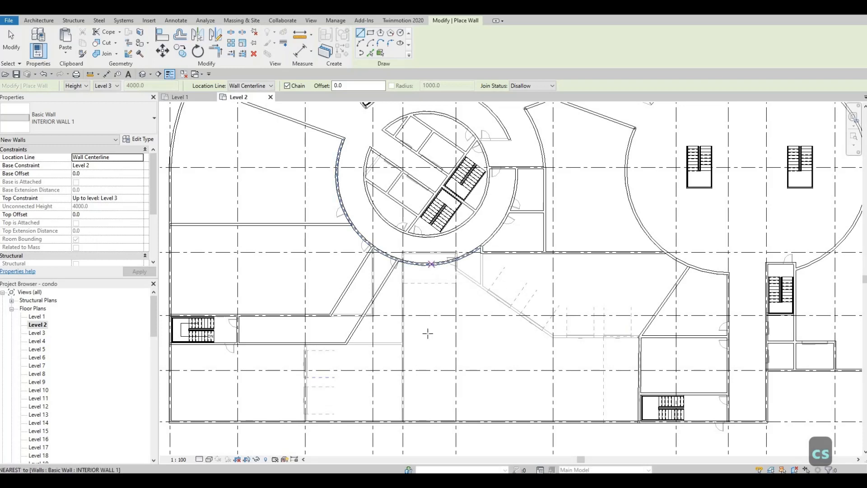
{"action": "left_click", "coordinate": [432, 264]}
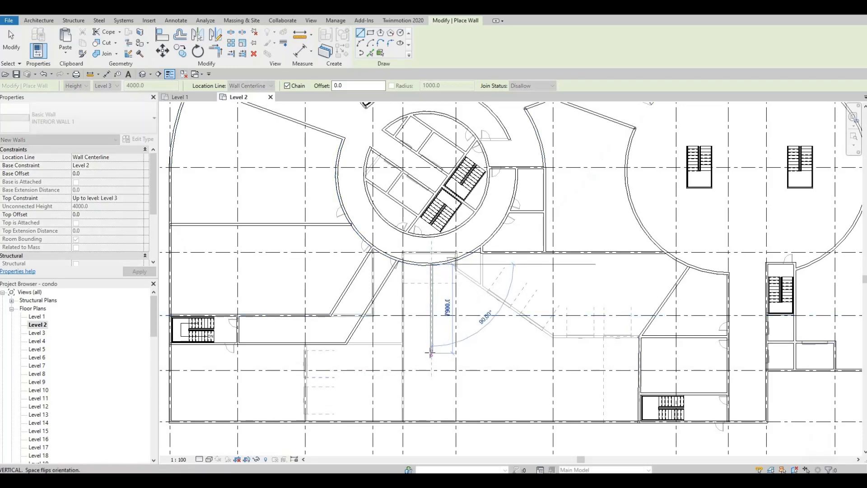
{"action": "scroll", "coordinate": [453, 369], "scroll_direction": "down", "scroll_amount": 3}
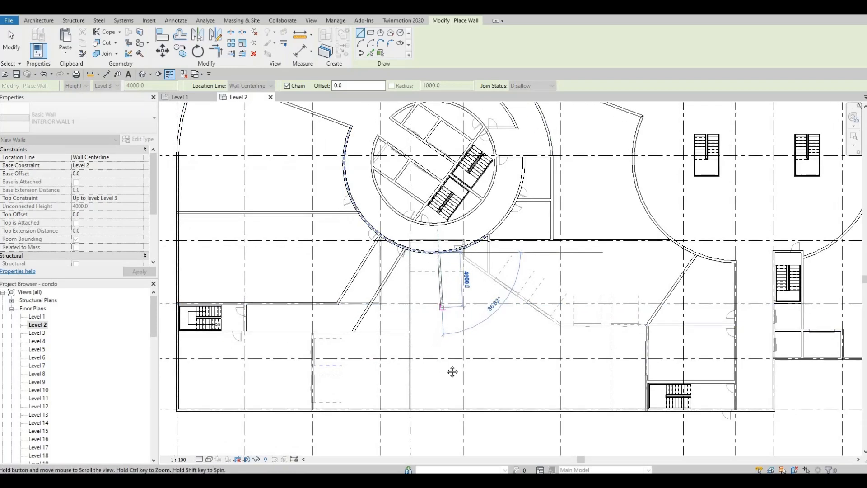
{"action": "scroll", "coordinate": [450, 402], "scroll_direction": "down", "scroll_amount": 4}
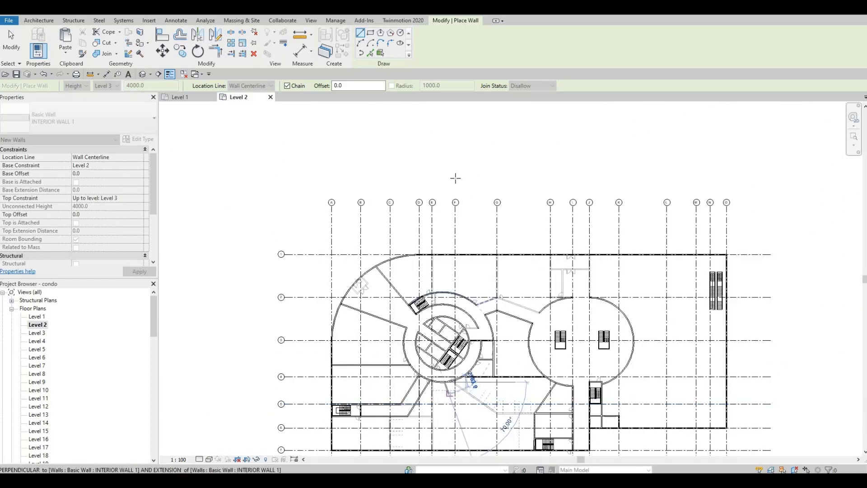
{"action": "scroll", "coordinate": [454, 178], "scroll_direction": "up", "scroll_amount": 5}
{"action": "scroll", "coordinate": [447, 188], "scroll_direction": "down", "scroll_amount": 2}
{"action": "scroll", "coordinate": [416, 367], "scroll_direction": "up", "scroll_amount": 4}
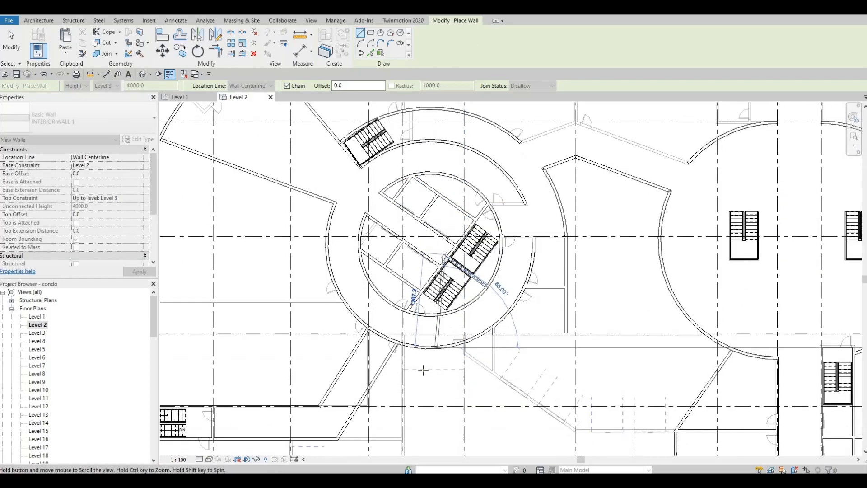
{"action": "left_click", "coordinate": [439, 396]}
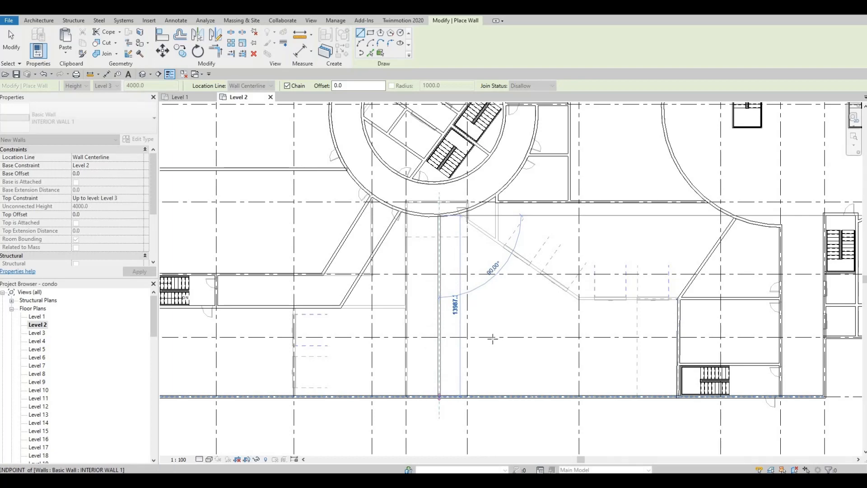
{"action": "key", "text": "Escape"}
{"action": "middle_click_drag", "start_coordinate": [476, 344], "coordinate": [436, 282]}
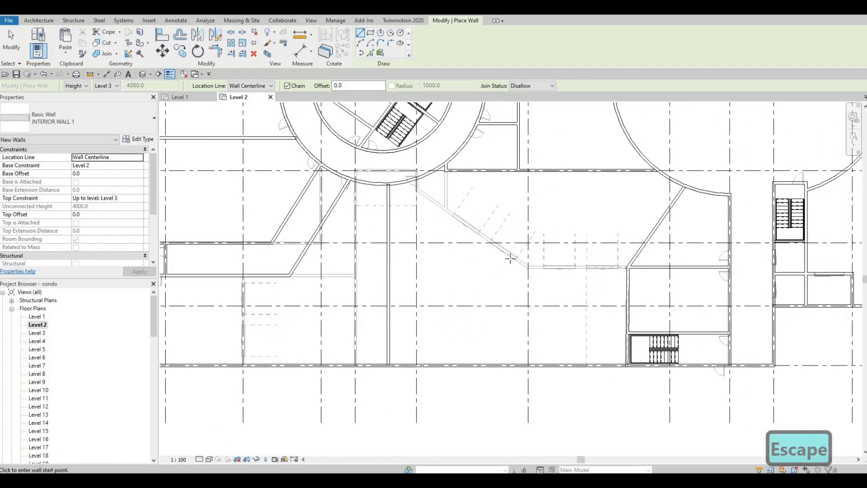
{"action": "middle_click_drag", "start_coordinate": [510, 258], "coordinate": [490, 244]}
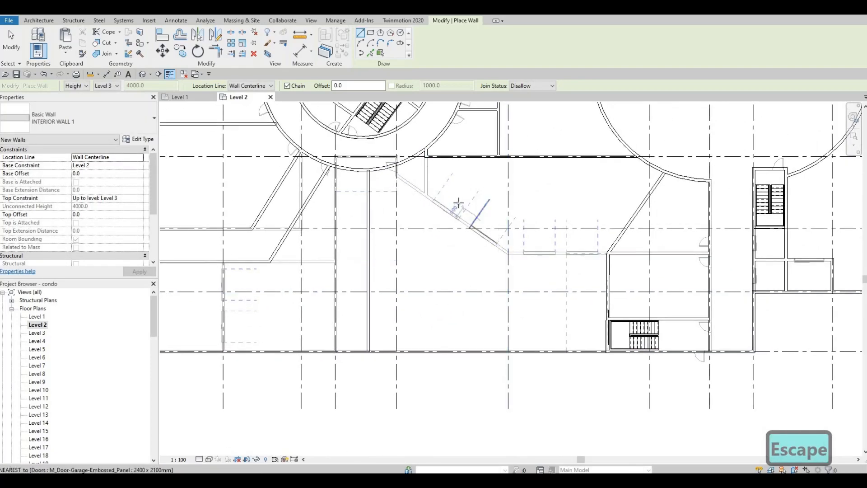
{"action": "key", "text": "Escape"}
- Offset a copy of the horizontal grid 4 interior wall 2500 mm to the south
{"action": "scroll", "coordinate": [419, 182], "scroll_direction": "up", "scroll_amount": 2}
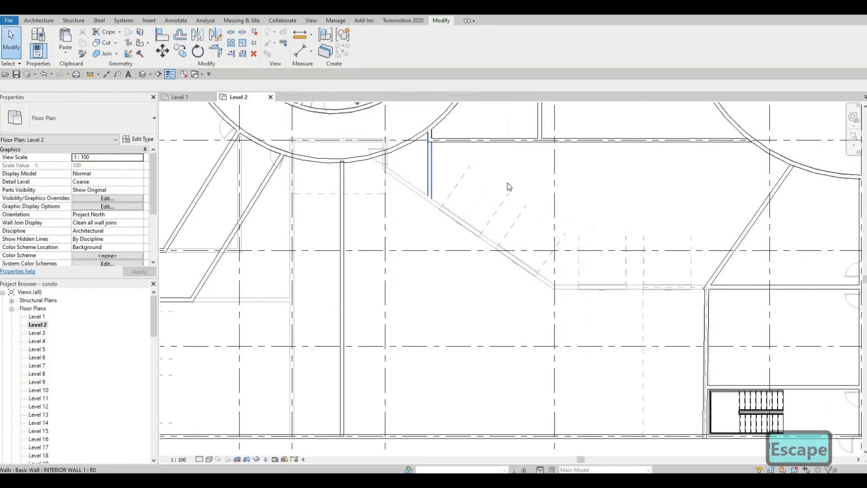
{"action": "key", "text": "Escape"}
{"action": "left_click", "coordinate": [491, 143]}
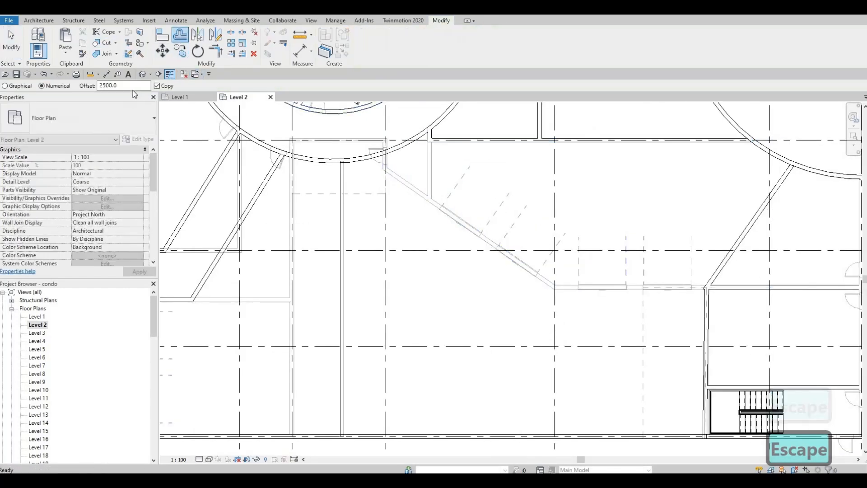
{"action": "left_click", "coordinate": [515, 145]}
{"action": "middle_click_drag", "start_coordinate": [739, 188], "coordinate": [658, 201]}
{"action": "key", "text": "Escape"}
{"action": "key", "text": "Escape"}
- Extend the offset wall's east end to the diagonal interior wall
{"action": "scroll", "coordinate": [658, 201], "scroll_direction": "up", "scroll_amount": 1}
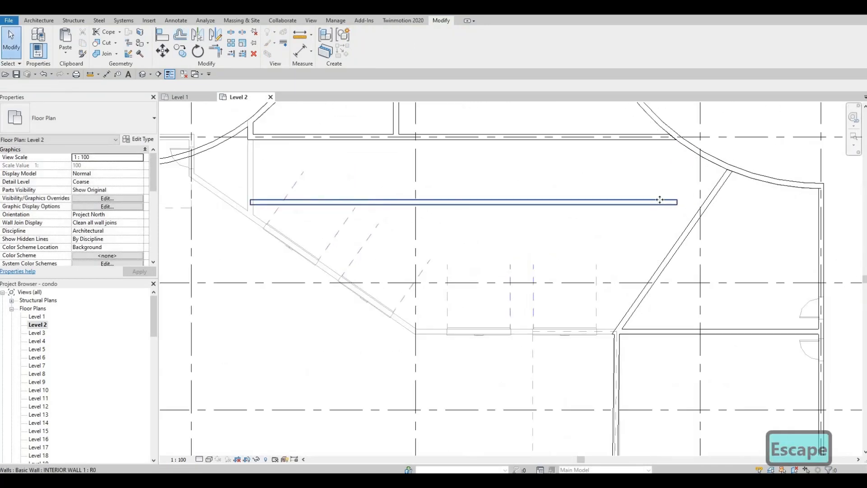
{"action": "left_click", "coordinate": [661, 200]}
{"action": "left_click_drag", "start_coordinate": [704, 202], "coordinate": [703, 201]}
{"action": "key", "text": "Escape"}
{"action": "middle_click_drag", "start_coordinate": [270, 203], "coordinate": [381, 205]}
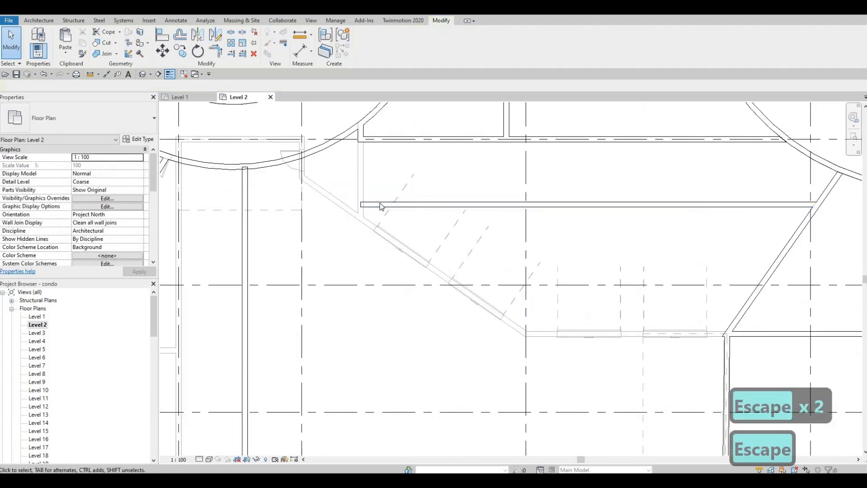
- Draw a diagonal INTERIOR WALL 1 about 2803 mm long from the offset wall's west end to the curved corridor wall at 135°
{"action": "left_click", "coordinate": [371, 203]}
{"action": "key", "text": "Escape"}
{"action": "key", "text": "Escape"}
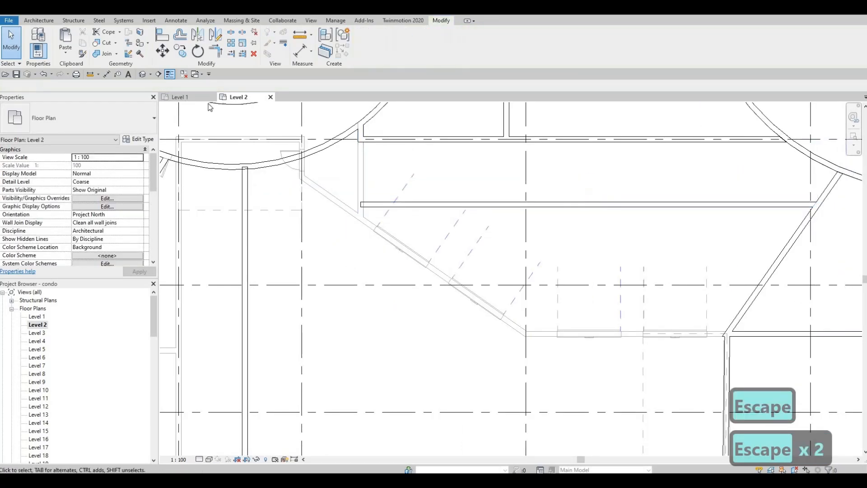
{"action": "left_click", "coordinate": [399, 204]}
{"action": "key", "text": "c"}
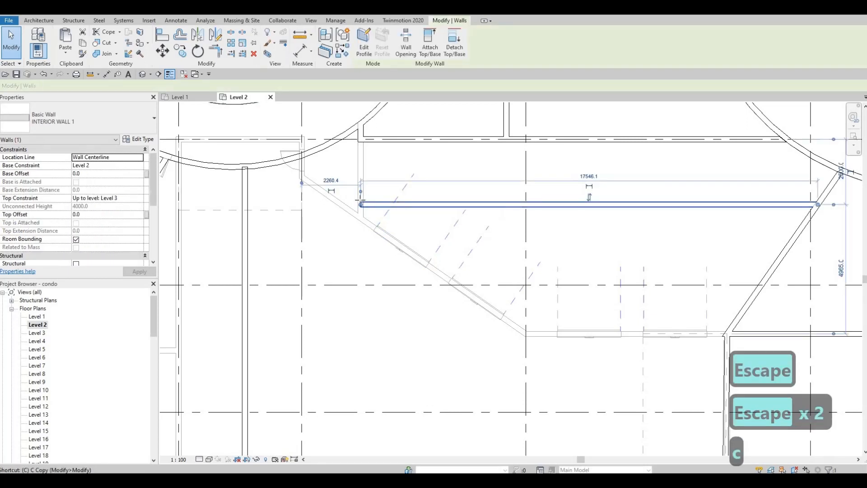
{"action": "key", "text": "s"}
{"action": "left_click", "coordinate": [360, 203]}
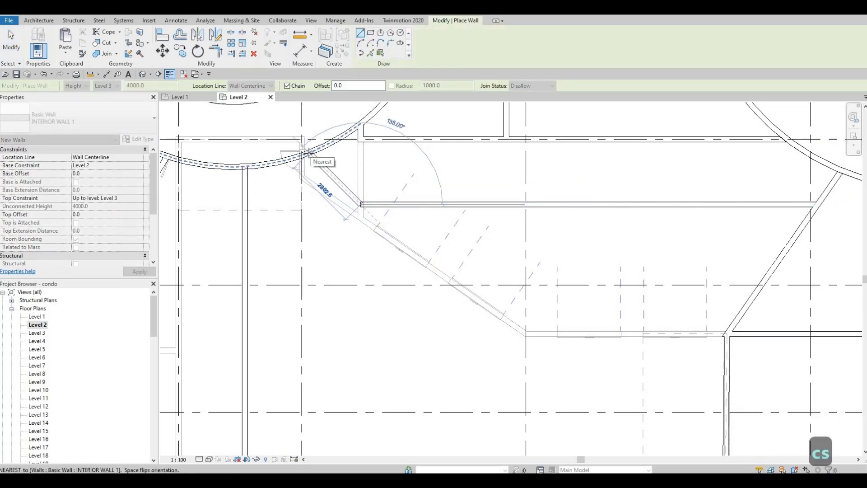
{"action": "left_click", "coordinate": [308, 153]}
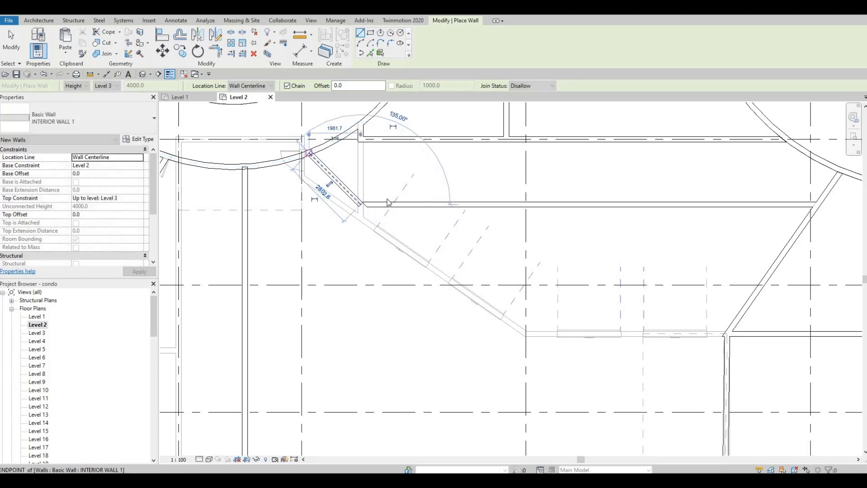
{"action": "key", "text": "Escape"}
{"action": "scroll", "coordinate": [420, 275], "scroll_direction": "down", "scroll_amount": 1}
{"action": "middle_click_drag", "start_coordinate": [420, 276], "coordinate": [420, 232]}
{"action": "key", "text": "Escape"}
{"action": "scroll", "coordinate": [375, 171], "scroll_direction": "down", "scroll_amount": 1}
{"action": "key", "text": "Escape"}
- Try to trim the offset horizontal wall and the short diagonal wall into a corner
{"action": "middle_click_drag", "start_coordinate": [383, 185], "coordinate": [400, 212]}
{"action": "scroll", "coordinate": [407, 214], "scroll_direction": "up", "scroll_amount": 2}
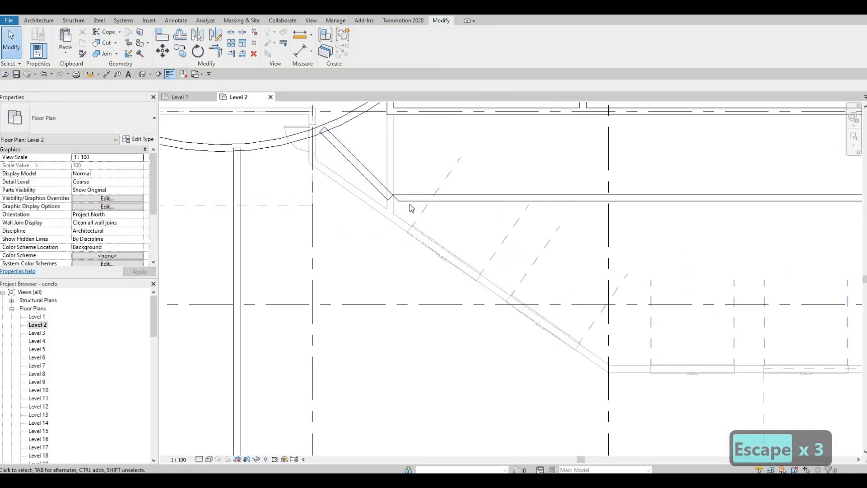
{"action": "left_click", "coordinate": [398, 196]}
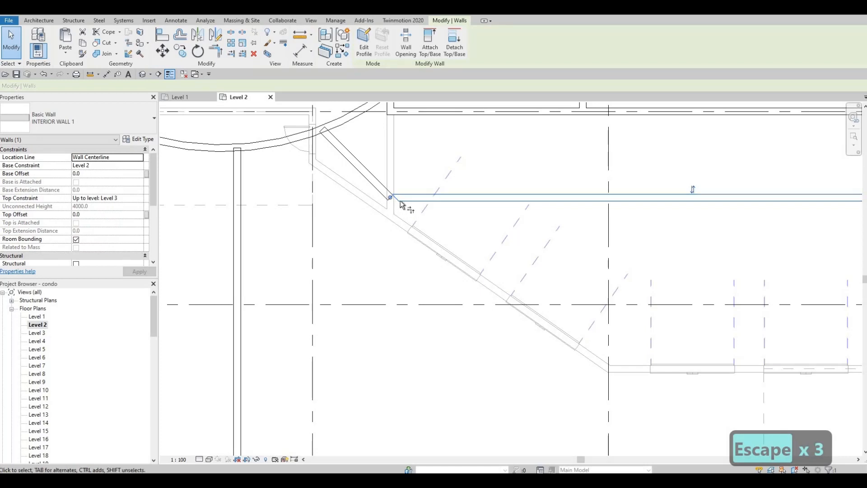
{"action": "key", "text": "t"}
{"action": "key", "text": "r"}
{"action": "left_click", "coordinate": [385, 194]}
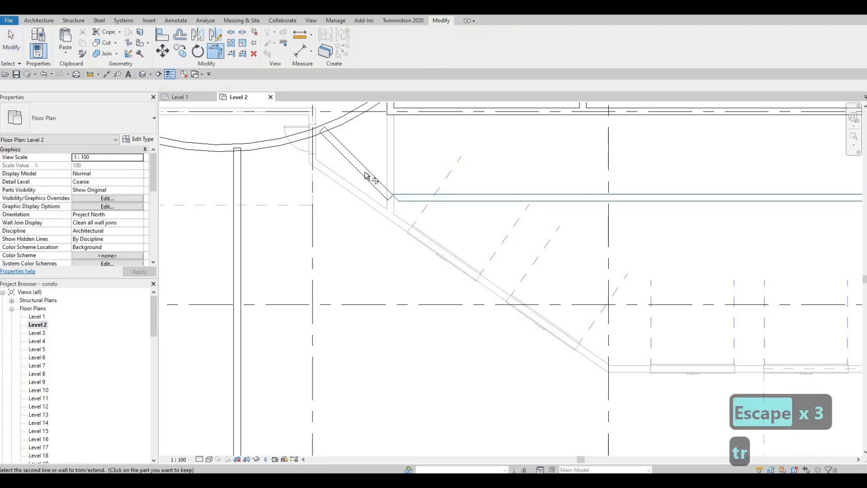
{"action": "left_click", "coordinate": [365, 179]}
{"action": "key", "text": "Escape"}
{"action": "key", "text": "Escape"}
{"action": "scroll", "coordinate": [379, 191], "scroll_direction": "up", "scroll_amount": 1}
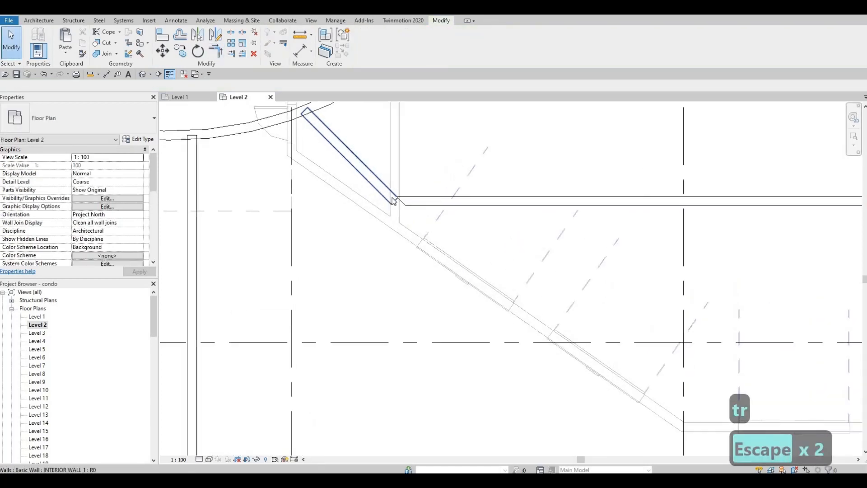
- Reattach the offset wall's west end to the lower end of the short diagonal wall to form a clean corner
{"action": "left_click", "coordinate": [384, 203]}
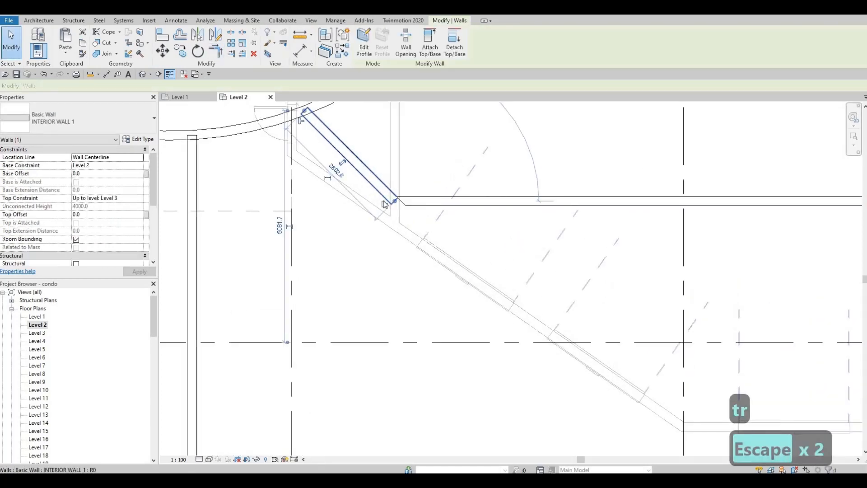
{"action": "left_click", "coordinate": [407, 205]}
{"action": "left_click_drag", "start_coordinate": [395, 201], "coordinate": [396, 201]}
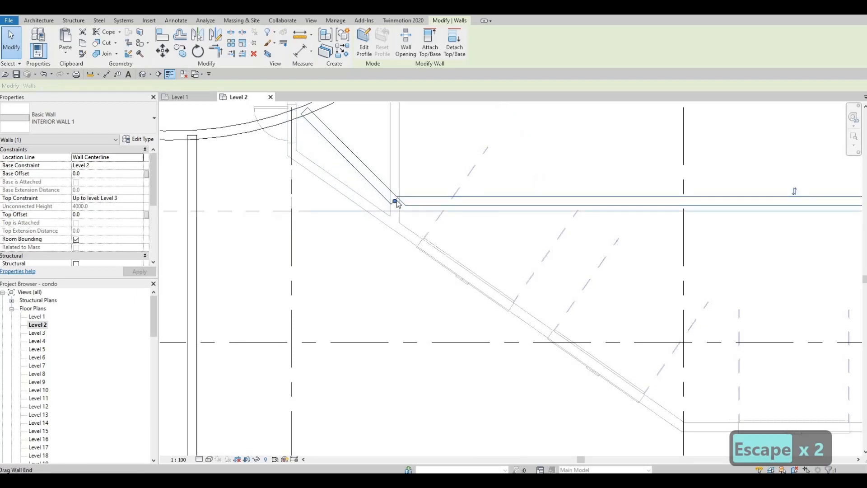
{"action": "key", "text": "Escape"}
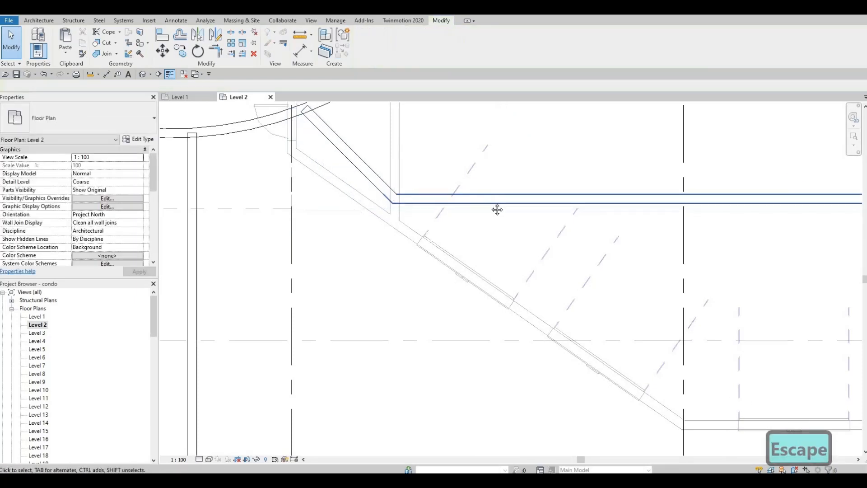
{"action": "scroll", "coordinate": [497, 210], "scroll_direction": "down", "scroll_amount": 3}
{"action": "scroll", "coordinate": [660, 204], "scroll_direction": "up", "scroll_amount": 4}
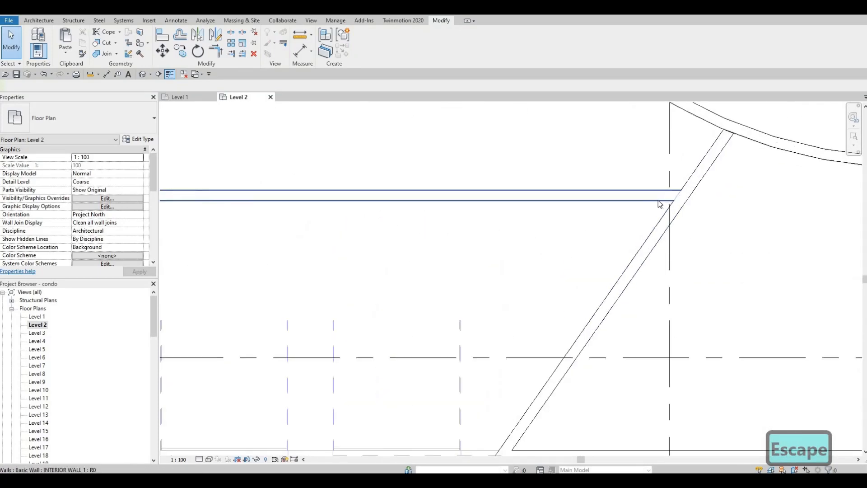
{"action": "left_click", "coordinate": [582, 214]}
{"action": "scroll", "coordinate": [611, 218], "scroll_direction": "down", "scroll_amount": 4}
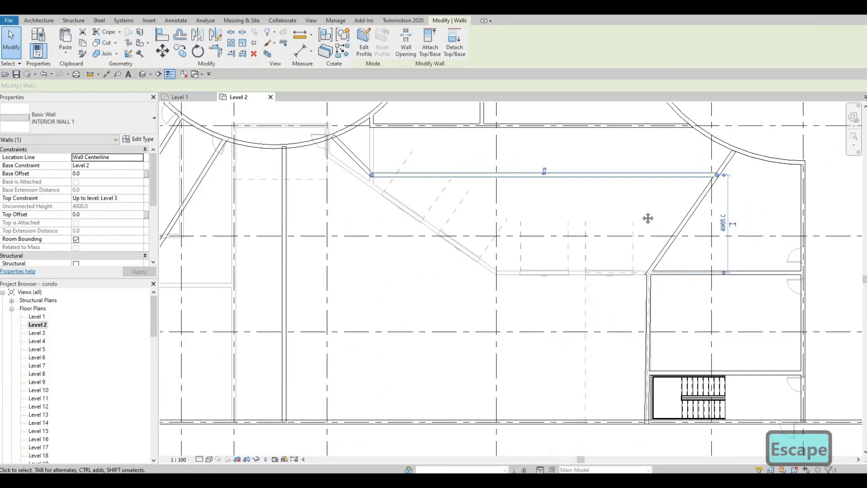
{"action": "scroll", "coordinate": [632, 221], "scroll_direction": "down", "scroll_amount": 1}
{"action": "middle_click_drag", "start_coordinate": [544, 239], "coordinate": [608, 219]}
{"action": "key", "text": "Escape"}
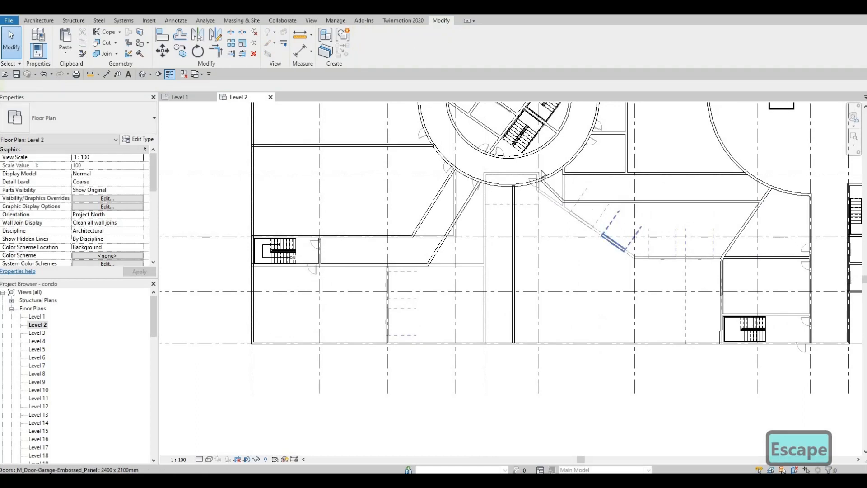
- Split the curved corridor wall east of the short diagonal wall and between the two long diagonal walls to its west
{"action": "scroll", "coordinate": [540, 173], "scroll_direction": "up", "scroll_amount": 4}
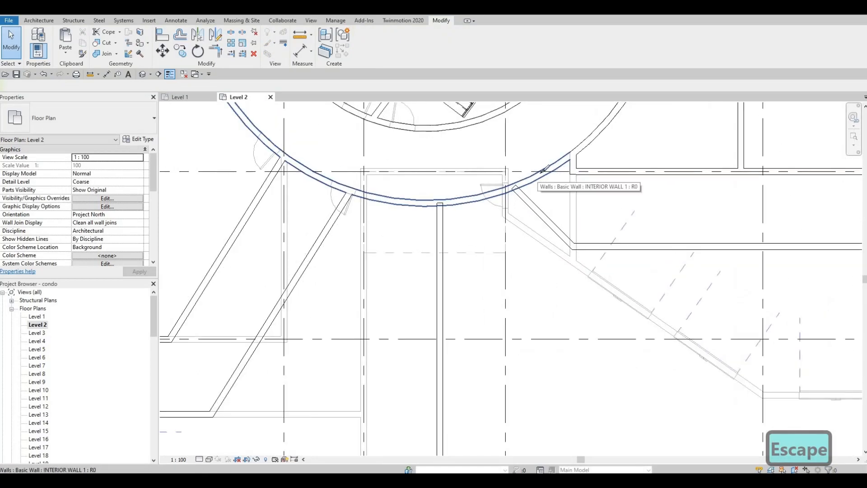
{"action": "key", "text": "s"}
{"action": "key", "text": "l"}
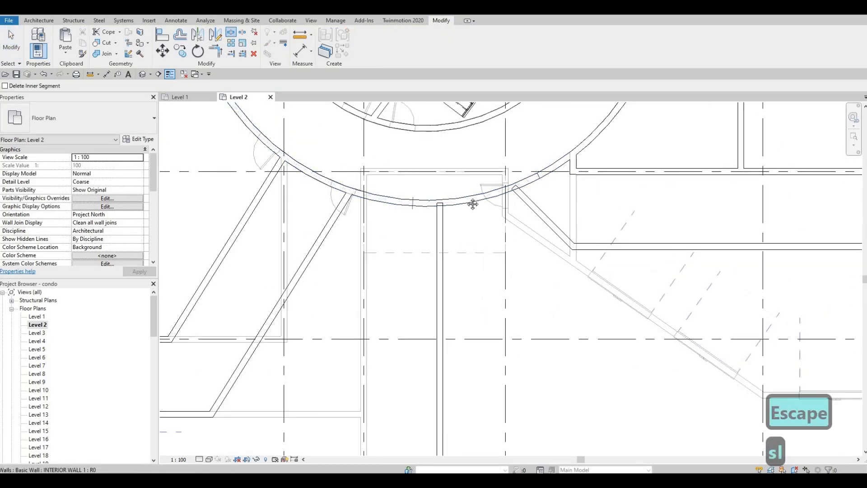
{"action": "scroll", "coordinate": [472, 204], "scroll_direction": "down", "scroll_amount": 4}
{"action": "scroll", "coordinate": [499, 172], "scroll_direction": "up", "scroll_amount": 3}
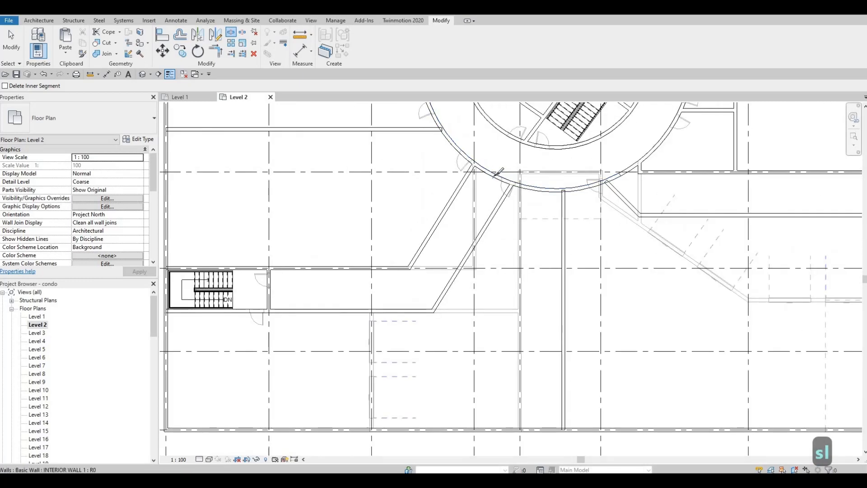
{"action": "left_click", "coordinate": [498, 172]}
{"action": "scroll", "coordinate": [499, 172], "scroll_direction": "up", "scroll_amount": 2}
{"action": "key", "text": "Escape"}
{"action": "key", "text": "Escape"}
- Shorten the curved segments to open the gap between the two long diagonal walls, and end the middle segment at the short diagonal wall
{"action": "left_click", "coordinate": [479, 171]}
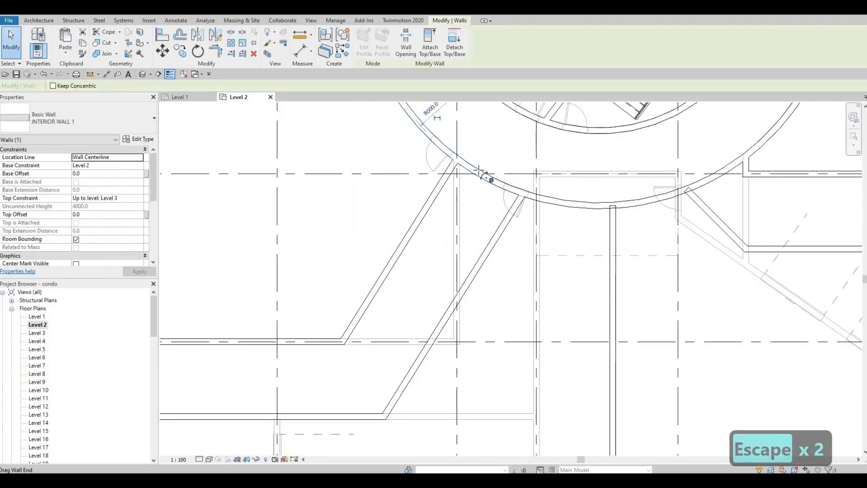
{"action": "left_click_drag", "start_coordinate": [455, 160], "coordinate": [523, 193]}
{"action": "left_click", "coordinate": [499, 180]}
{"action": "middle_click_drag", "start_coordinate": [692, 182], "coordinate": [576, 182]}
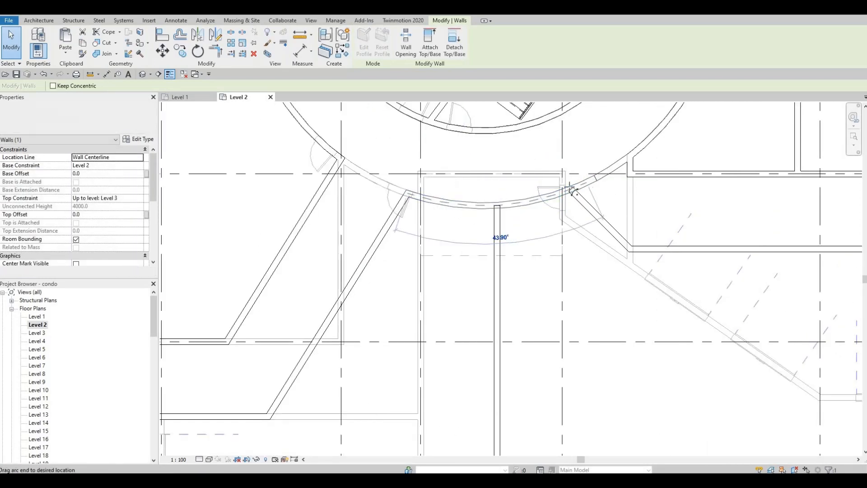
{"action": "key", "text": "Escape"}
- Reattach the short diagonal wall's upper end to the middle curved segment's east end to form a clean corner
{"action": "scroll", "coordinate": [574, 194], "scroll_direction": "up", "scroll_amount": 2}
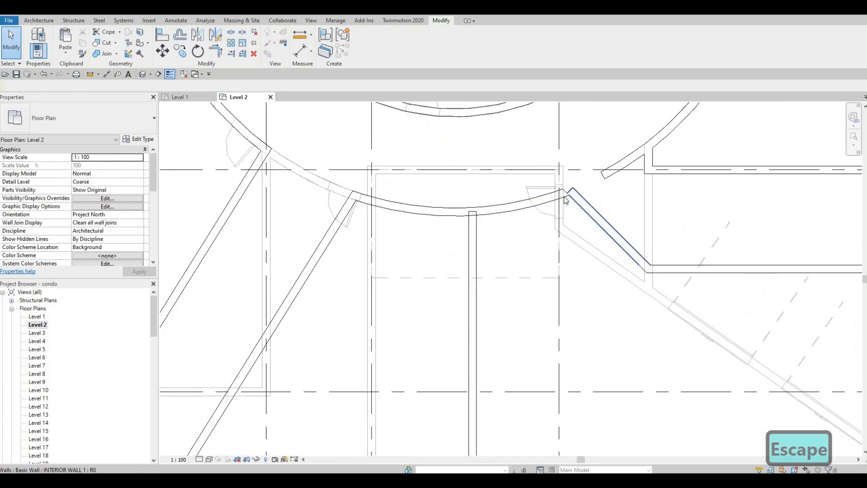
{"action": "left_click", "coordinate": [570, 198]}
{"action": "left_click", "coordinate": [552, 190]}
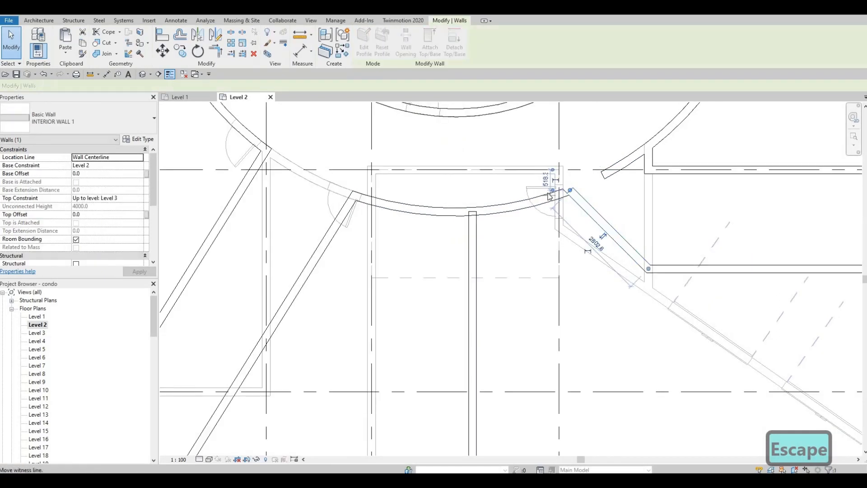
{"action": "scroll", "coordinate": [566, 194], "scroll_direction": "up", "scroll_amount": 2}
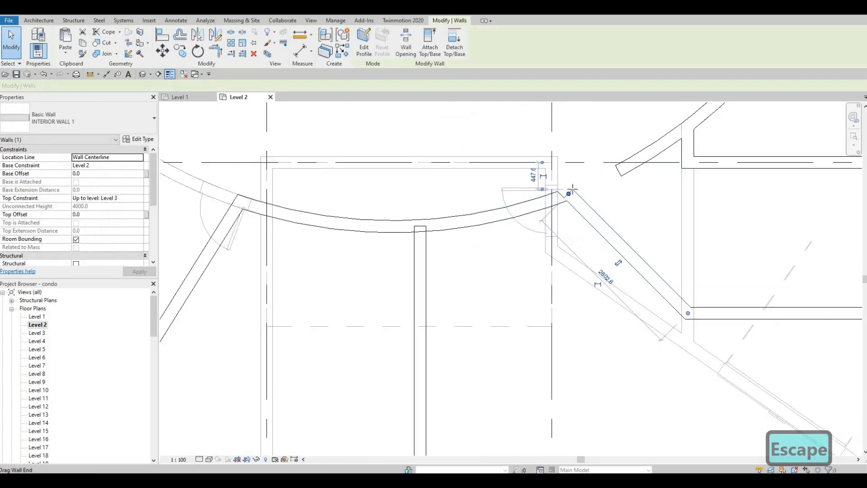
{"action": "left_click_drag", "start_coordinate": [572, 189], "coordinate": [571, 194]}
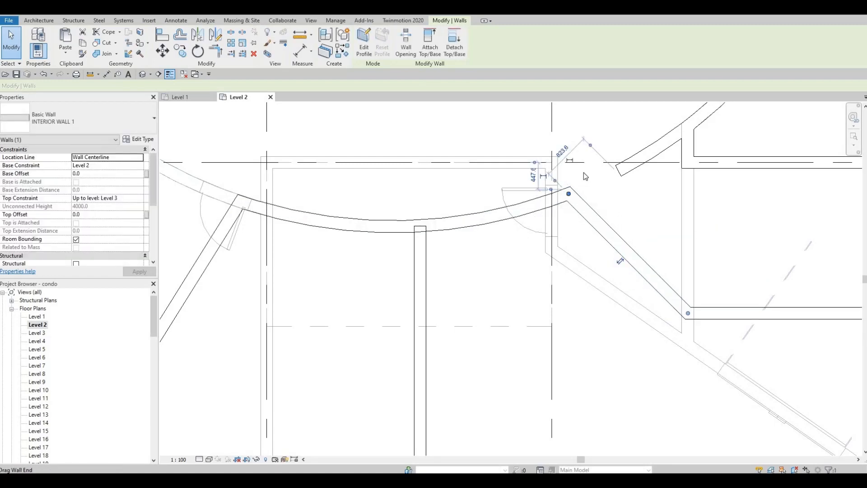
{"action": "middle_click_drag", "start_coordinate": [584, 173], "coordinate": [541, 184]}
{"action": "key", "text": "Escape"}
- Try to shorten the leftover curved wall stub back to the short vertical wall near grid 4
{"action": "left_click", "coordinate": [606, 162]}
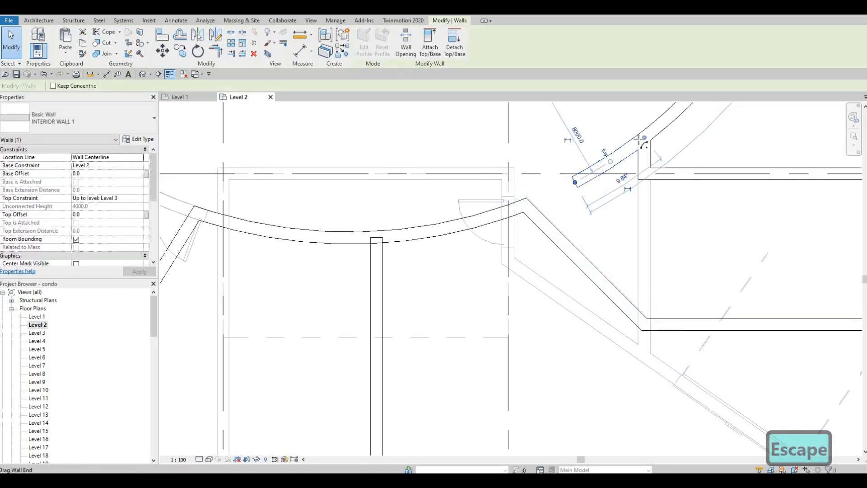
{"action": "left_click_drag", "start_coordinate": [638, 141], "coordinate": [653, 144]}
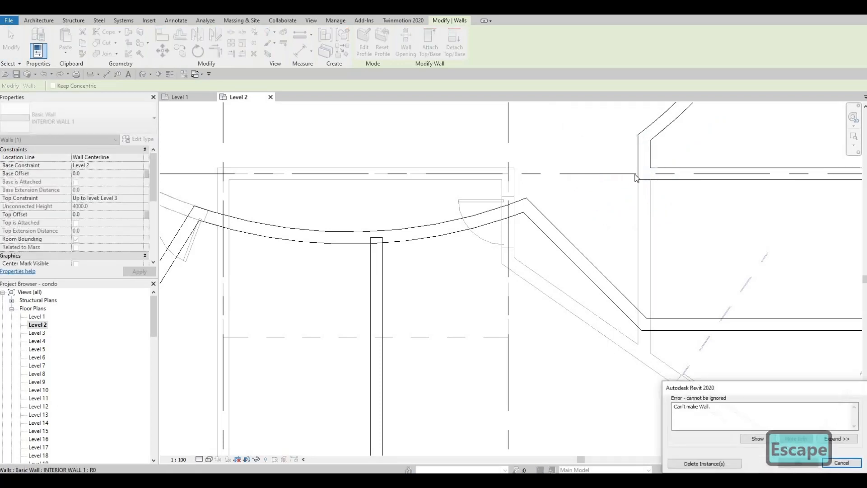
{"action": "middle_click_drag", "start_coordinate": [637, 178], "coordinate": [497, 249]}
{"action": "key", "text": "Escape"}
{"action": "scroll", "coordinate": [561, 259], "scroll_direction": "down", "scroll_amount": 1}
{"action": "middle_click_drag", "start_coordinate": [561, 258], "coordinate": [535, 223]}
{"action": "scroll", "coordinate": [535, 223], "scroll_direction": "down", "scroll_amount": 2}
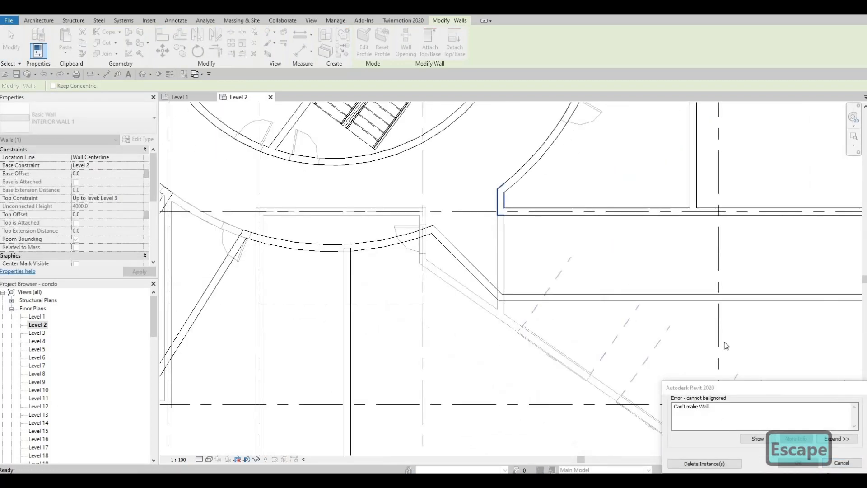
{"action": "key", "text": "Escape"}
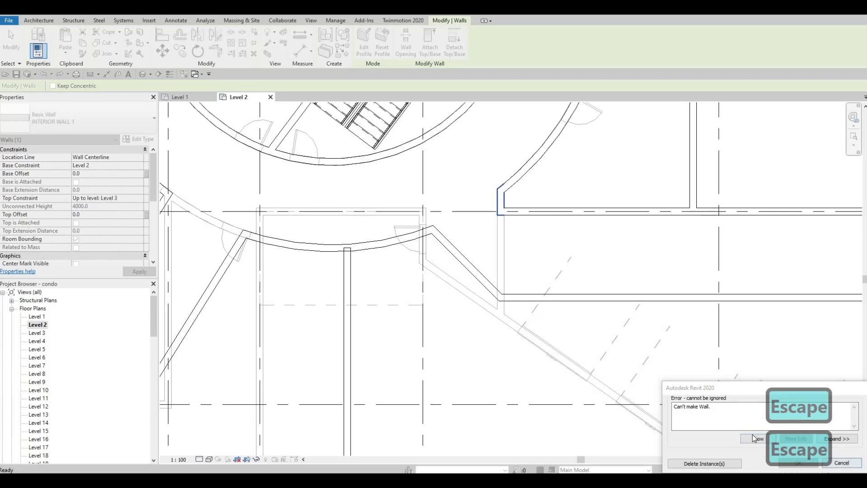
{"action": "left_click", "coordinate": [767, 441]}
{"action": "left_click", "coordinate": [491, 259]}
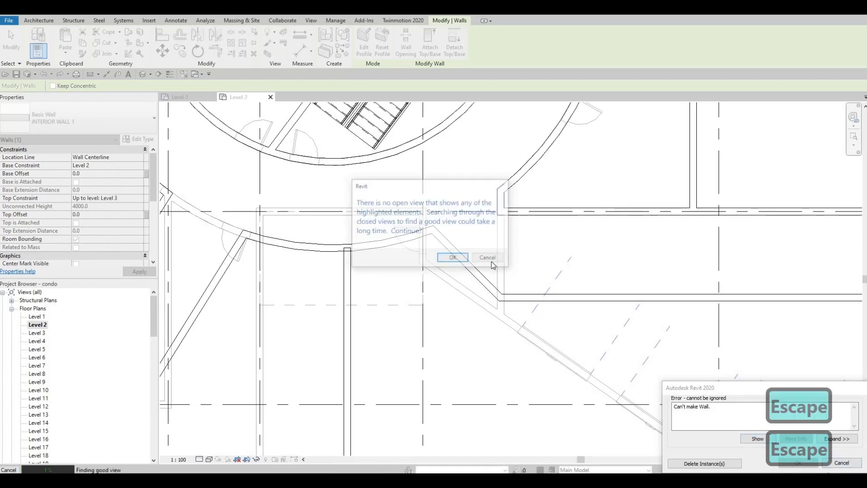
{"action": "key", "text": "Escape"}
{"action": "scroll", "coordinate": [406, 197], "scroll_direction": "down", "scroll_amount": 2}
{"action": "middle_click_drag", "start_coordinate": [405, 198], "coordinate": [438, 226]}
{"action": "scroll", "coordinate": [440, 228], "scroll_direction": "down", "scroll_amount": 3}
{"action": "key", "text": "Escape"}
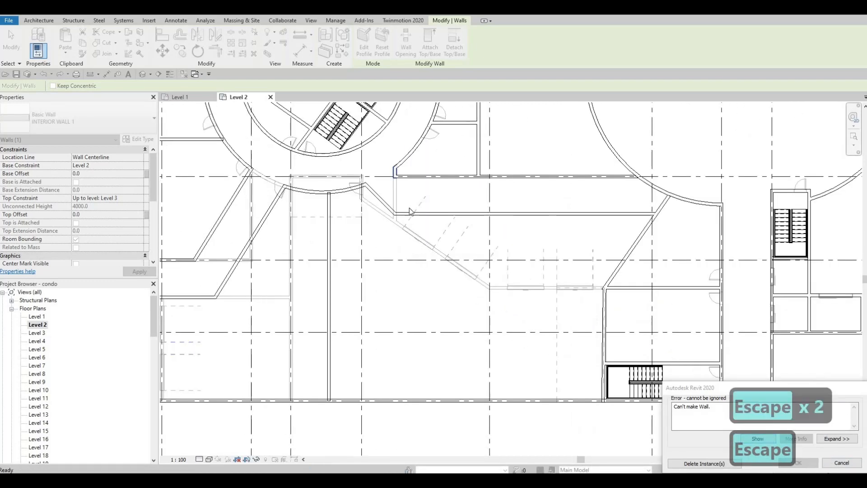
{"action": "scroll", "coordinate": [423, 183], "scroll_direction": "up", "scroll_amount": 3}
{"action": "scroll", "coordinate": [423, 186], "scroll_direction": "up", "scroll_amount": 2}
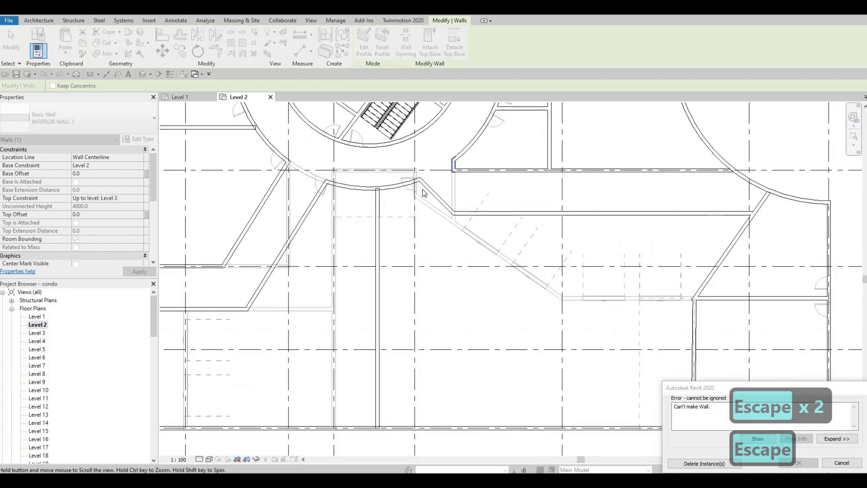
{"action": "key", "text": "Escape"}
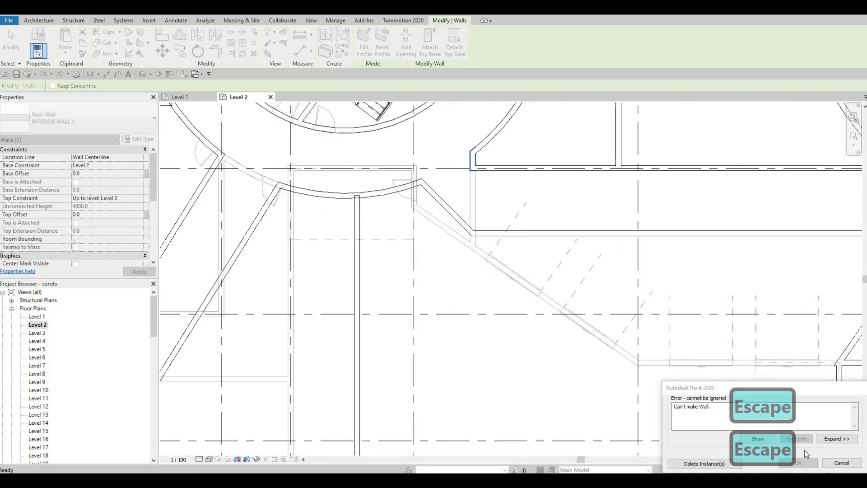
{"action": "left_click", "coordinate": [825, 459]}
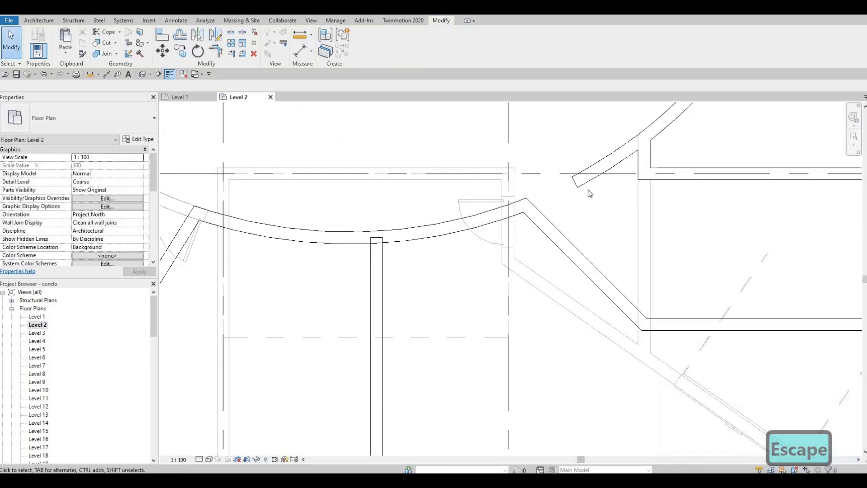
- Delete the leftover curved wall stub projecting into the corridor opening beside the short vertical wall
{"action": "left_click", "coordinate": [584, 180]}
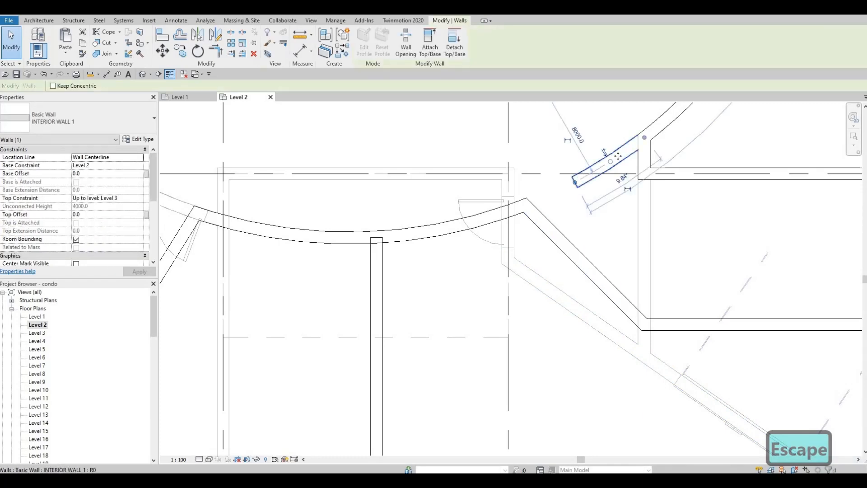
{"action": "key", "text": "Delete"}
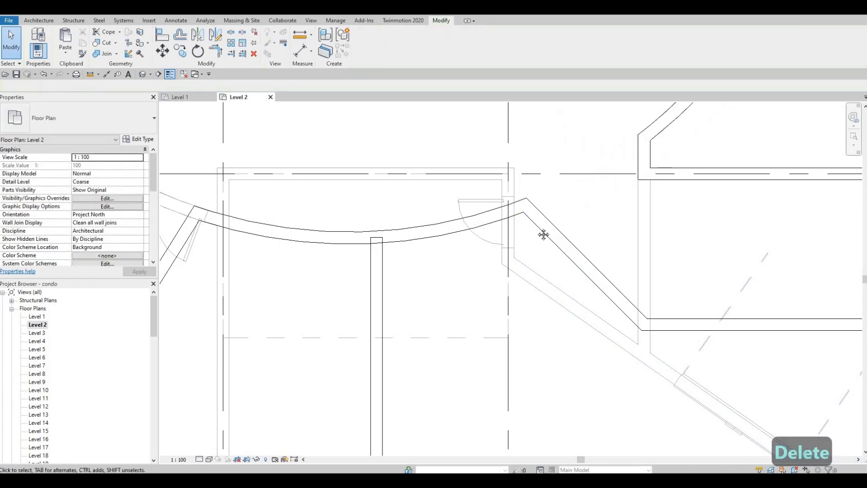
{"action": "scroll", "coordinate": [489, 188], "scroll_direction": "down", "scroll_amount": 3}
{"action": "key", "text": "Escape"}
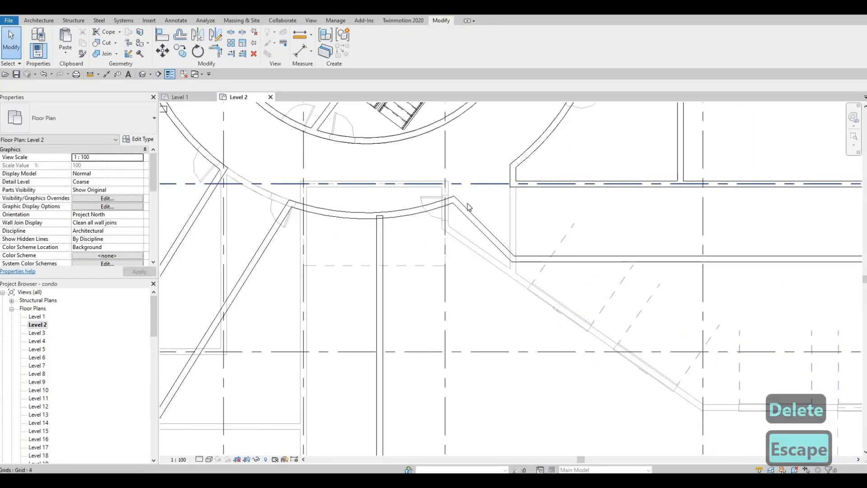
- Allow the long vertical room-dividing wall's north end to join the middle curved wall segment
{"action": "left_click", "coordinate": [388, 228]}
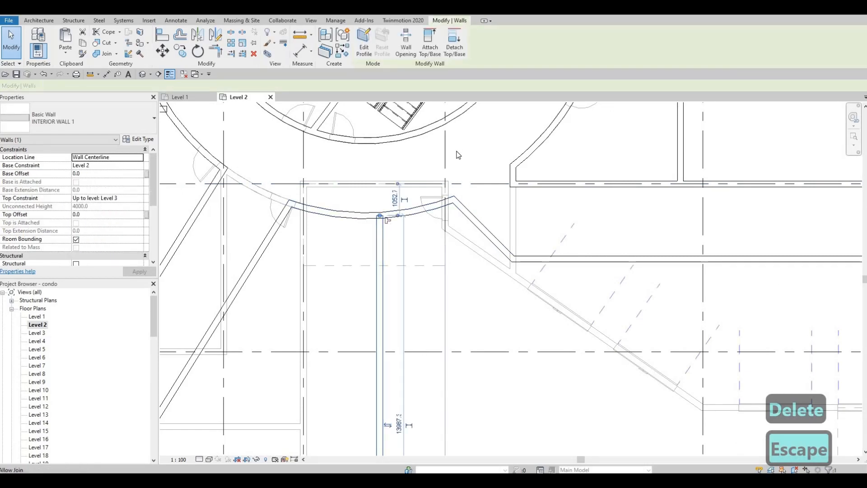
{"action": "scroll", "coordinate": [458, 155], "scroll_direction": "down", "scroll_amount": 3}
{"action": "key", "text": "Escape"}
{"action": "scroll", "coordinate": [487, 182], "scroll_direction": "up", "scroll_amount": 2}
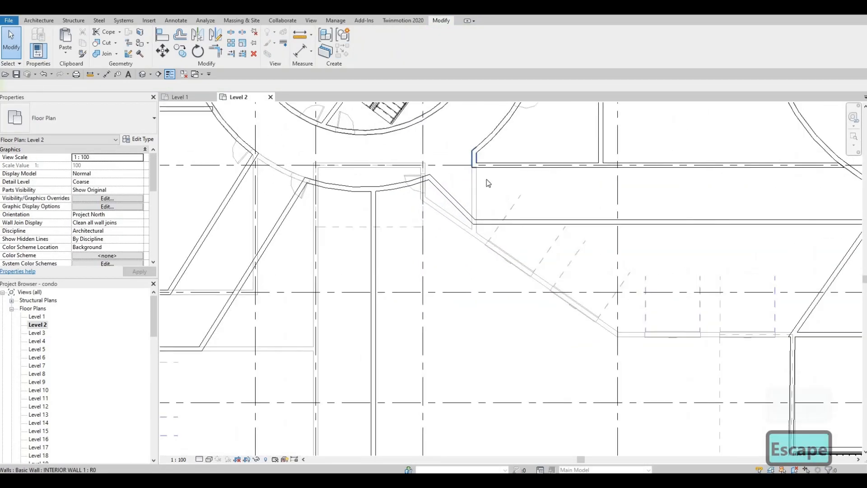
- Angle the short vertical wall at grid 4 by moving its lower end east along the horizontal wall
{"action": "scroll", "coordinate": [486, 180], "scroll_direction": "up", "scroll_amount": 3}
{"action": "left_click", "coordinate": [481, 154]}
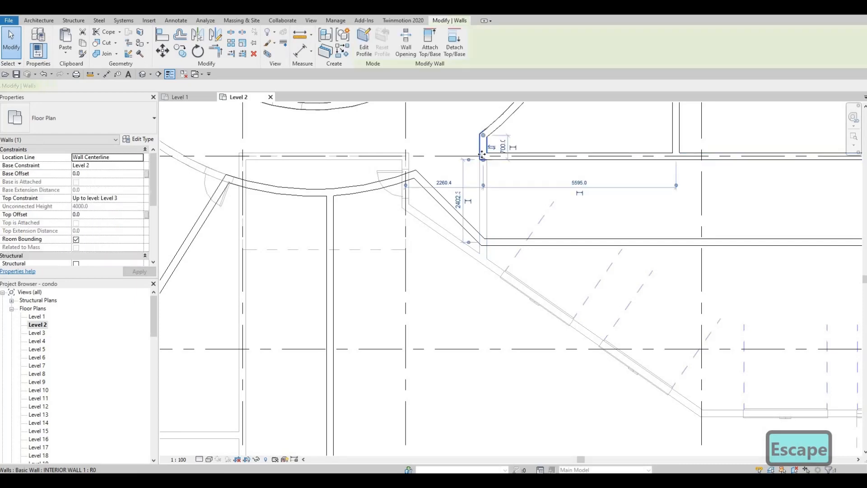
{"action": "mouse_move", "coordinate": [494, 156]}
{"action": "left_mouse_down"}
{"action": "mouse_move", "coordinate": [501, 135]}
{"action": "mouse_move", "coordinate": [493, 156]}
{"action": "left_mouse_up"}
{"action": "middle_click_drag", "start_coordinate": [486, 163], "coordinate": [481, 170]}
{"action": "mouse_move", "coordinate": [488, 163]}
{"action": "left_mouse_down"}
{"action": "mouse_move", "coordinate": [511, 180]}
{"action": "mouse_move", "coordinate": [499, 163]}
{"action": "left_mouse_up"}
{"action": "middle_click_drag", "start_coordinate": [527, 189], "coordinate": [520, 173]}
{"action": "scroll", "coordinate": [520, 173], "scroll_direction": "down", "scroll_amount": 1}
{"action": "key", "text": "Escape"}
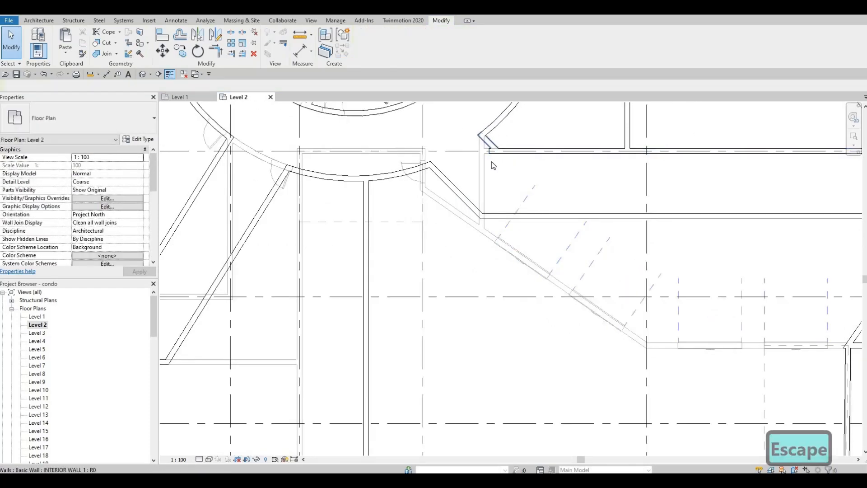
- Reattach the grid 4 horizontal wall's west end to the lower end of the angled wall to form a clean corner
{"action": "scroll", "coordinate": [496, 146], "scroll_direction": "up", "scroll_amount": 2}
{"action": "left_click", "coordinate": [487, 162]}
{"action": "scroll", "coordinate": [485, 161], "scroll_direction": "up", "scroll_amount": 1}
{"action": "mouse_move", "coordinate": [484, 158]}
{"action": "left_mouse_down"}
{"action": "mouse_move", "coordinate": [500, 158]}
{"action": "mouse_move", "coordinate": [487, 188]}
{"action": "mouse_move", "coordinate": [486, 152]}
{"action": "left_mouse_up"}
{"action": "key", "text": "Escape"}
{"action": "scroll", "coordinate": [532, 178], "scroll_direction": "down", "scroll_amount": 4}
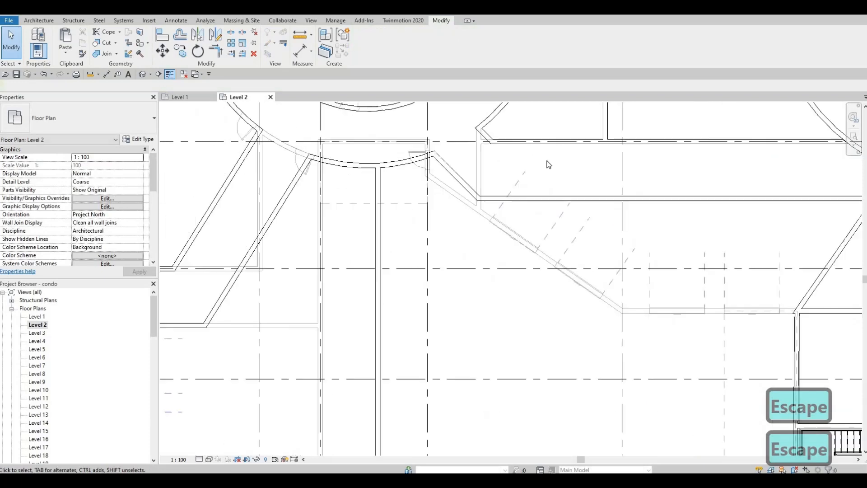
- Split the eastern curved wall between the grid 4 horizontal wall and the long diagonal wall
{"action": "scroll", "coordinate": [693, 252], "scroll_direction": "down", "scroll_amount": 4}
{"action": "scroll", "coordinate": [605, 240], "scroll_direction": "up", "scroll_amount": 5}
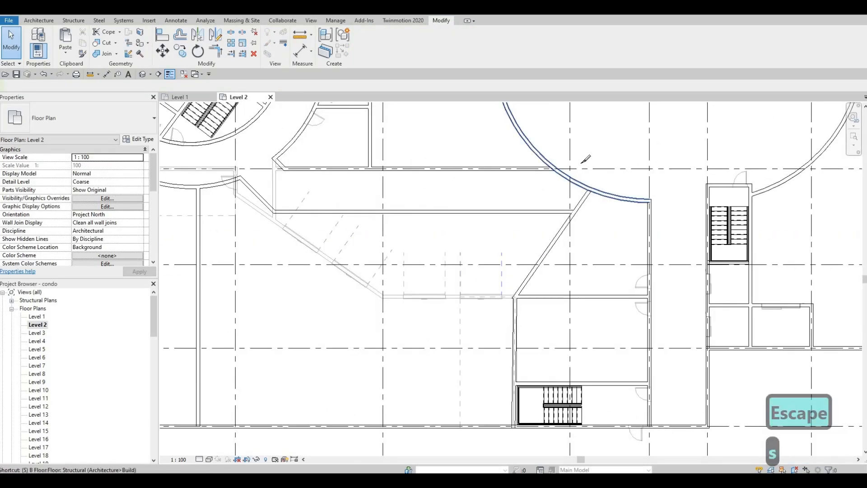
{"action": "key", "text": "s"}
{"action": "key", "text": "l"}
{"action": "scroll", "coordinate": [587, 190], "scroll_direction": "up", "scroll_amount": 2}
{"action": "left_click", "coordinate": [570, 188]}
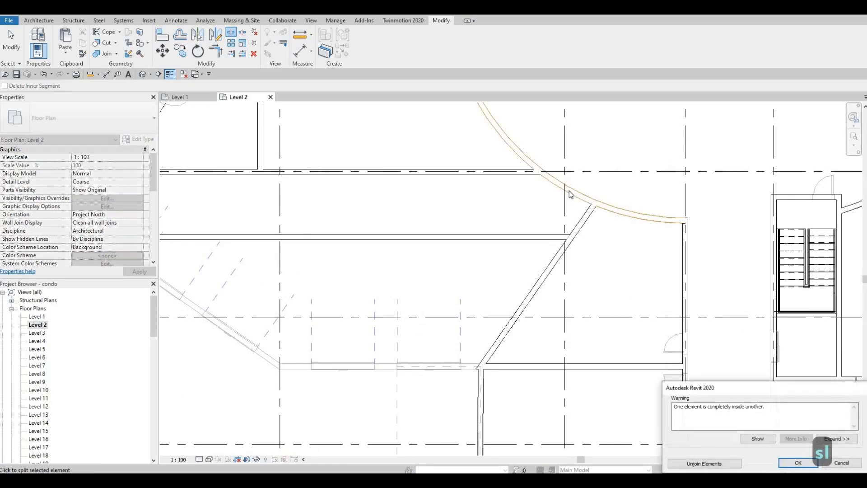
{"action": "key", "text": "Escape"}
{"action": "key", "text": "Escape"}
{"action": "key", "text": "s"}
{"action": "key", "text": "l"}
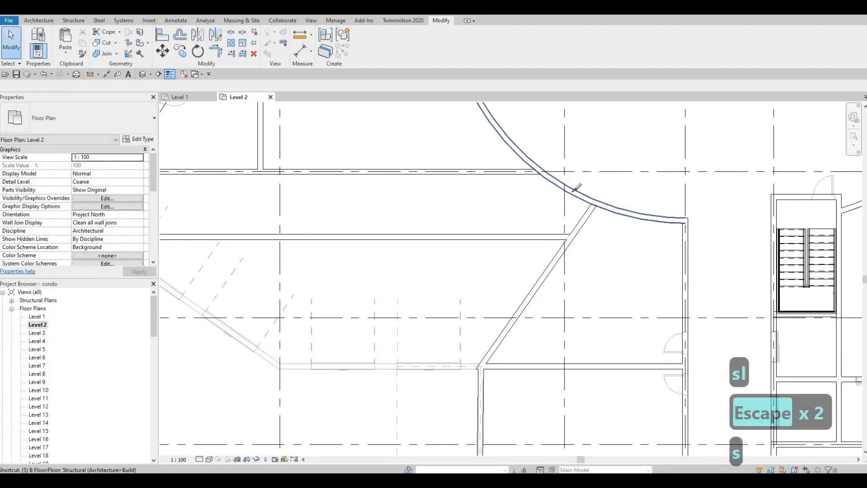
{"action": "left_click", "coordinate": [571, 188]}
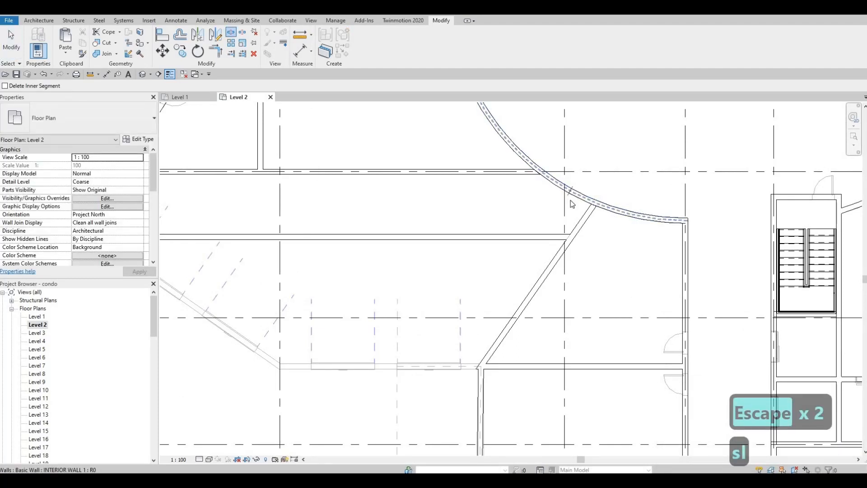
{"action": "key", "text": "Escape"}
{"action": "key", "text": "Escape"}
- Shorten the two curved wall segments at the split, ending one at the diagonal wall and the other at the grid 4 horizontal wall
{"action": "left_click", "coordinate": [576, 195]}
{"action": "left_click_drag", "start_coordinate": [569, 189], "coordinate": [595, 203]}
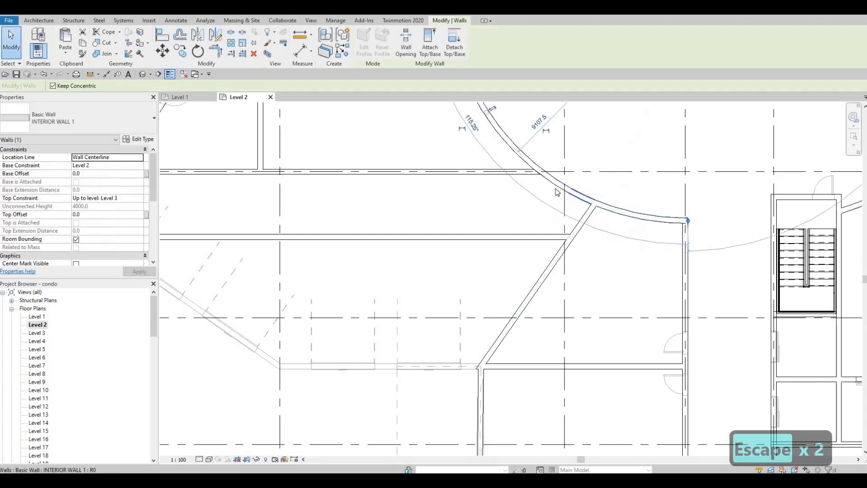
{"action": "key", "text": "Escape"}
{"action": "left_click", "coordinate": [569, 191]}
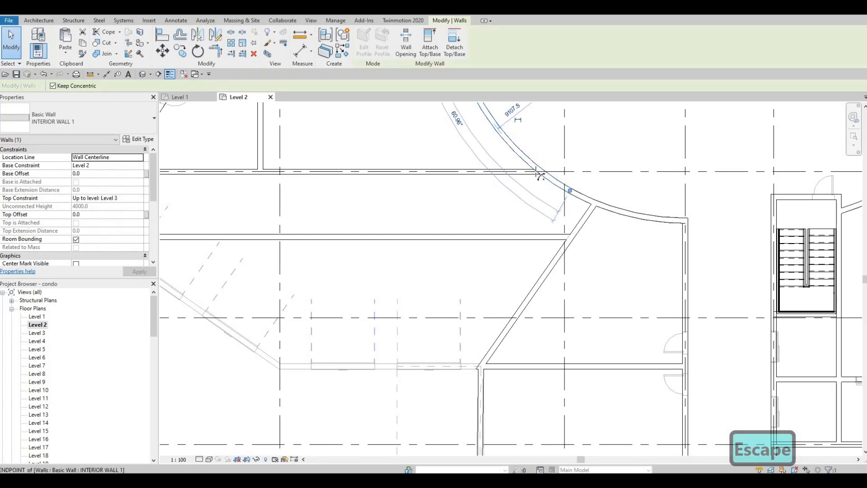
{"action": "mouse_move", "coordinate": [568, 189]}
{"action": "left_mouse_down"}
{"action": "mouse_move", "coordinate": [540, 173]}
{"action": "mouse_move", "coordinate": [562, 192]}
{"action": "left_mouse_up"}
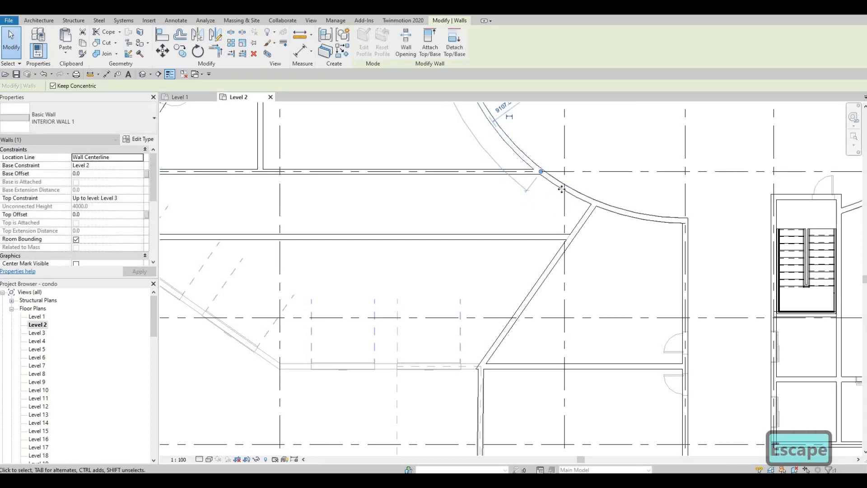
{"action": "key", "text": "Escape"}
- Delete the leftover curved wall piece between the grid 4 horizontal wall and the long diagonal wall
{"action": "left_click", "coordinate": [562, 188]}
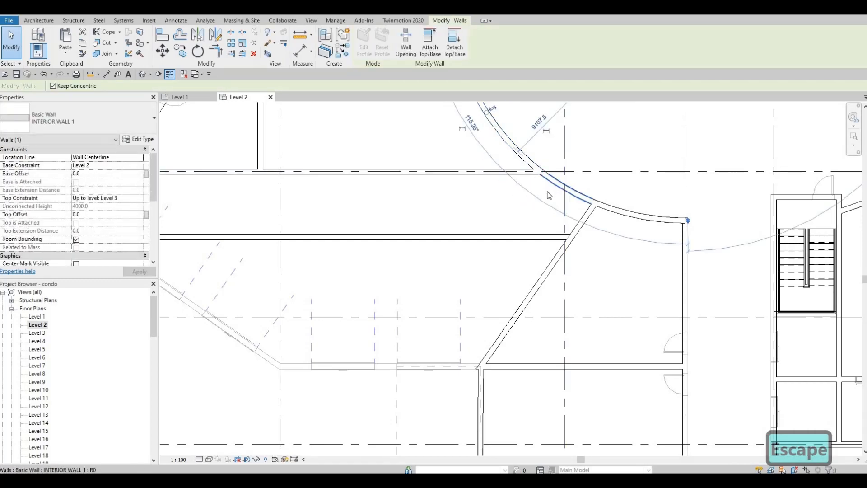
{"action": "scroll", "coordinate": [578, 201], "scroll_direction": "down", "scroll_amount": 4}
{"action": "key", "text": "Escape"}
{"action": "middle_click_drag", "start_coordinate": [570, 186], "coordinate": [605, 191]}
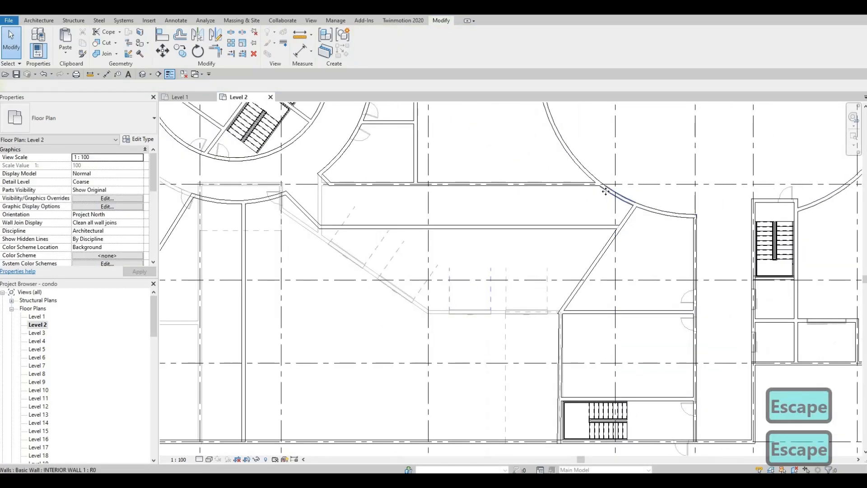
{"action": "left_click", "coordinate": [606, 192]}
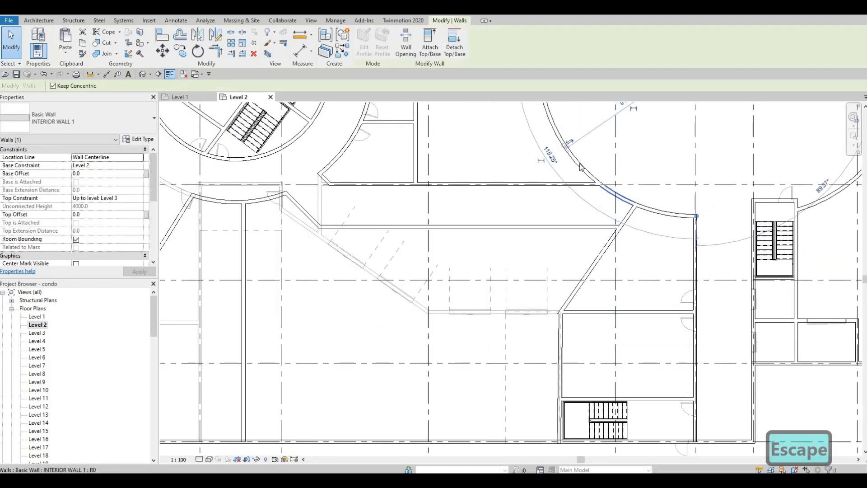
{"action": "key", "text": "Escape"}
{"action": "key", "text": "Escape"}
{"action": "key", "text": "Escape"}
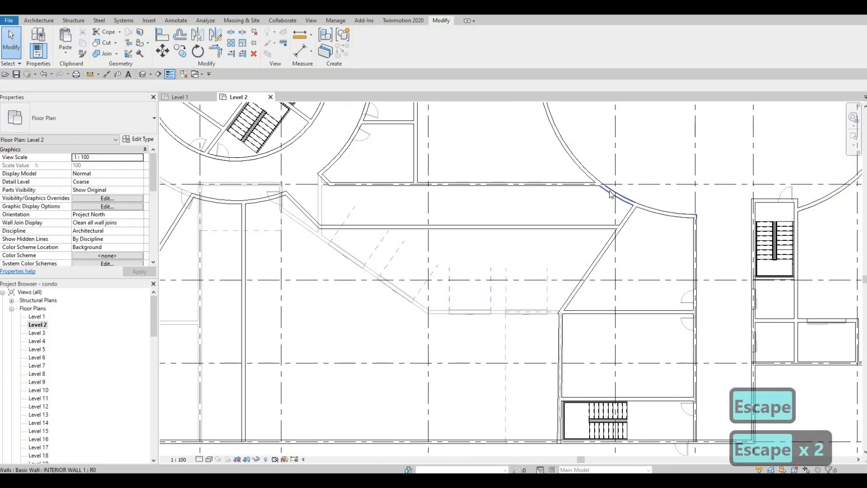
{"action": "left_click", "coordinate": [609, 192]}
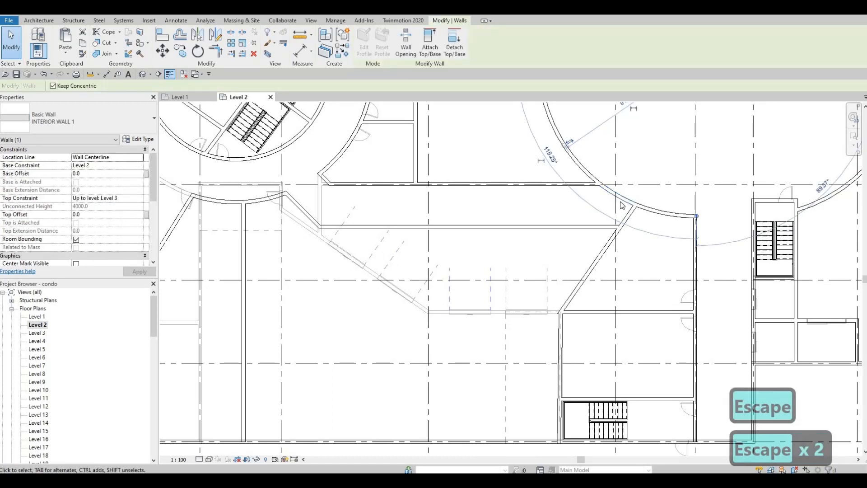
{"action": "key", "text": "Delete"}
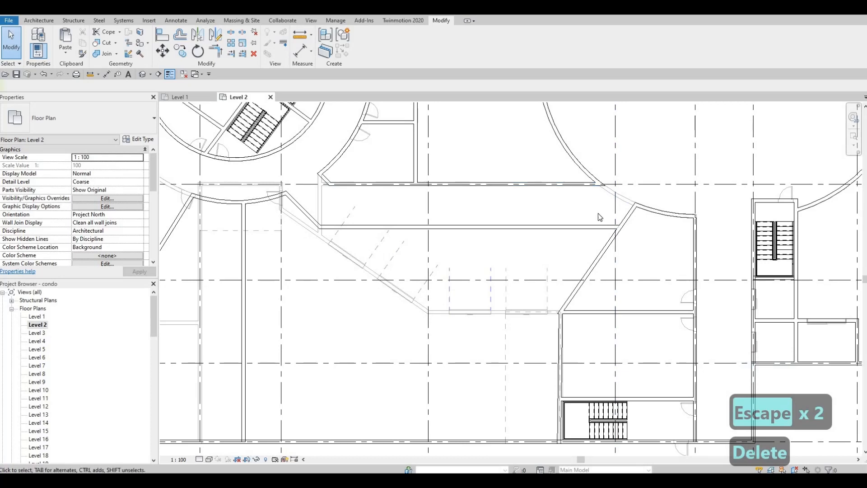
- Join the curved wall's north end with the sloping straight wall above it to form a clean corner
{"action": "middle_click_drag", "start_coordinate": [634, 195], "coordinate": [531, 263]}
{"action": "key", "text": "Escape"}
{"action": "scroll", "coordinate": [579, 217], "scroll_direction": "up", "scroll_amount": 2}
{"action": "scroll", "coordinate": [555, 220], "scroll_direction": "down", "scroll_amount": 3}
{"action": "scroll", "coordinate": [490, 202], "scroll_direction": "up", "scroll_amount": 5}
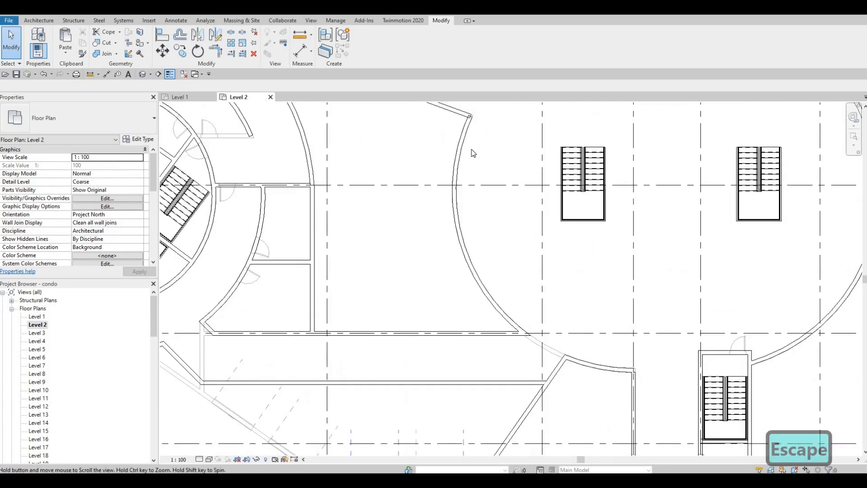
{"action": "left_click", "coordinate": [497, 177]}
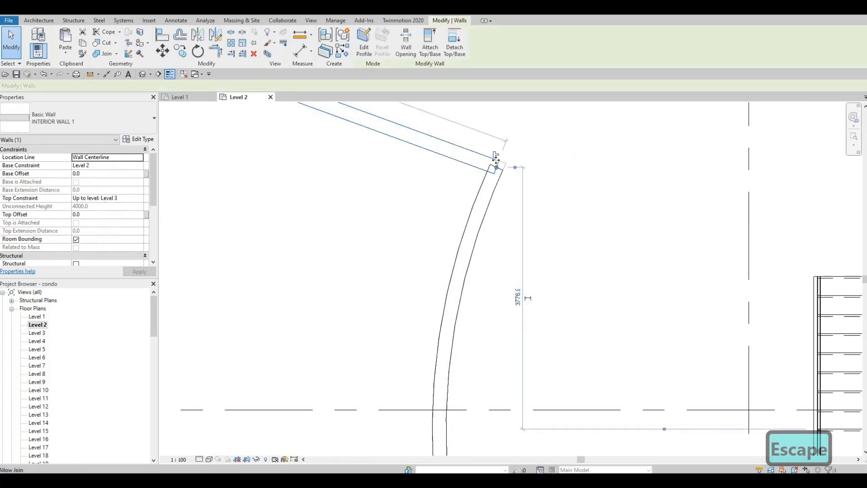
{"action": "mouse_move", "coordinate": [501, 170]}
{"action": "left_mouse_down"}
{"action": "mouse_move", "coordinate": [505, 176]}
{"action": "mouse_move", "coordinate": [497, 167]}
{"action": "left_mouse_up"}
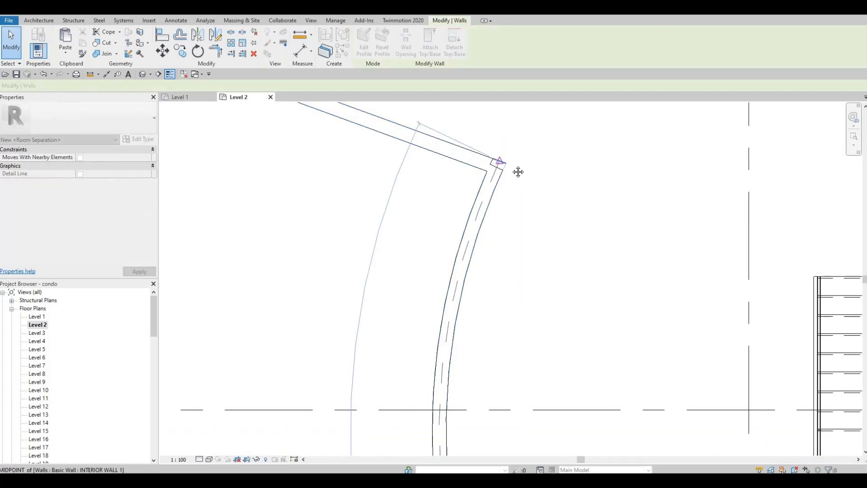
{"action": "key", "text": "Escape"}
- Inspect the corridor opening at grid 4 and the undivided room area south of the corridor
{"action": "middle_click_drag", "start_coordinate": [549, 258], "coordinate": [556, 180]}
{"action": "scroll", "coordinate": [556, 180], "scroll_direction": "down", "scroll_amount": 6}
{"action": "middle_click_drag", "start_coordinate": [552, 314], "coordinate": [545, 174]}
{"action": "scroll", "coordinate": [572, 194], "scroll_direction": "down", "scroll_amount": 1}
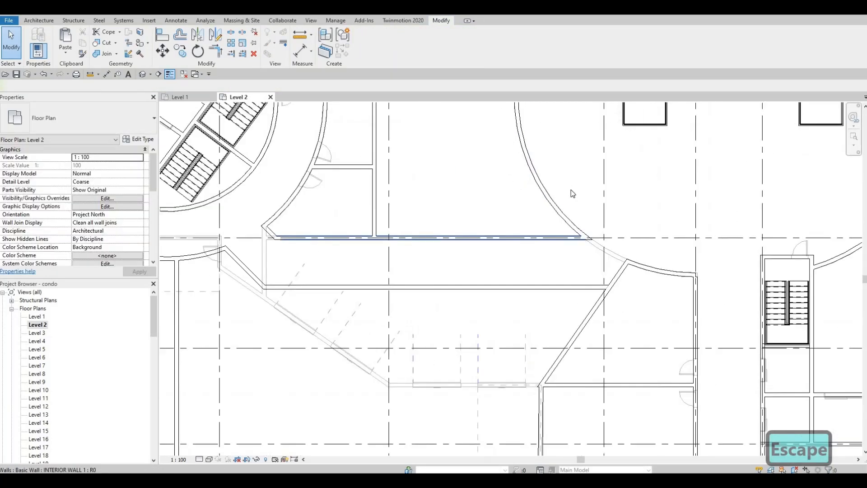
{"action": "scroll", "coordinate": [586, 236], "scroll_direction": "up", "scroll_amount": 3}
{"action": "middle_click_drag", "start_coordinate": [586, 236], "coordinate": [608, 237]}
{"action": "key", "text": "Escape"}
{"action": "scroll", "coordinate": [608, 237], "scroll_direction": "down", "scroll_amount": 5}
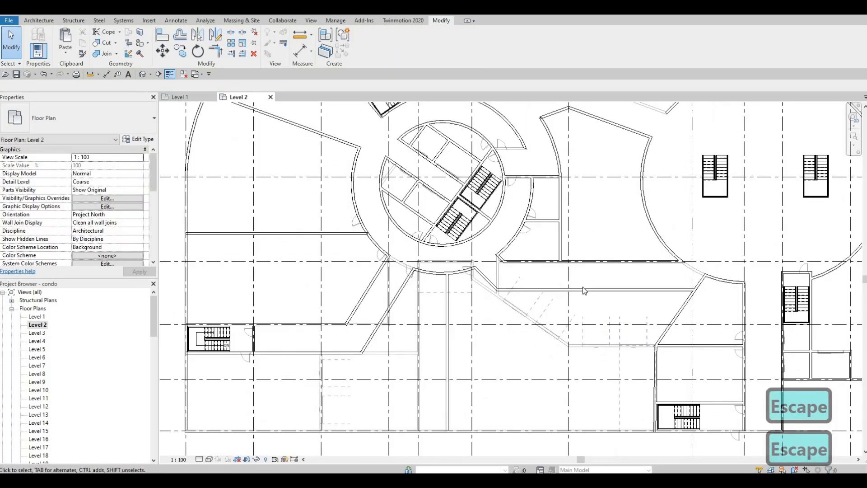
{"action": "middle_click_drag", "start_coordinate": [525, 298], "coordinate": [573, 247]}
{"action": "scroll", "coordinate": [589, 292], "scroll_direction": "up", "scroll_amount": 1}
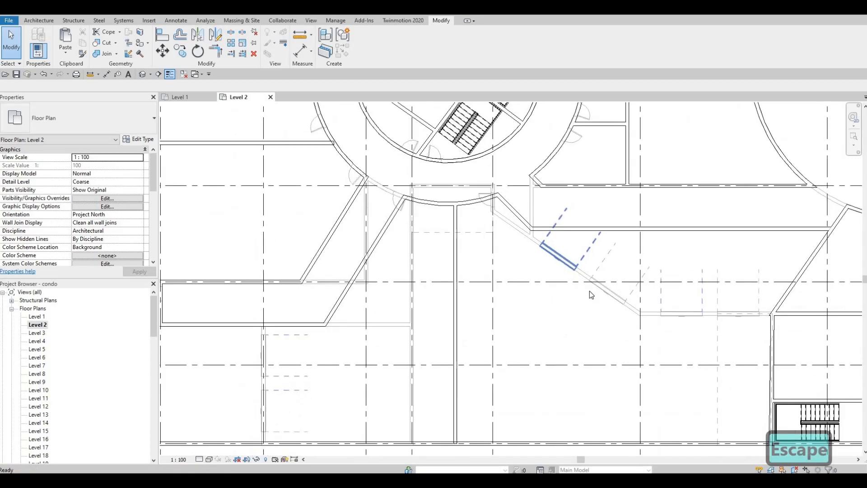
{"action": "scroll", "coordinate": [589, 292], "scroll_direction": "down", "scroll_amount": 1}
{"action": "middle_click_drag", "start_coordinate": [587, 288], "coordinate": [573, 252]}
{"action": "scroll", "coordinate": [580, 259], "scroll_direction": "down", "scroll_amount": 2}
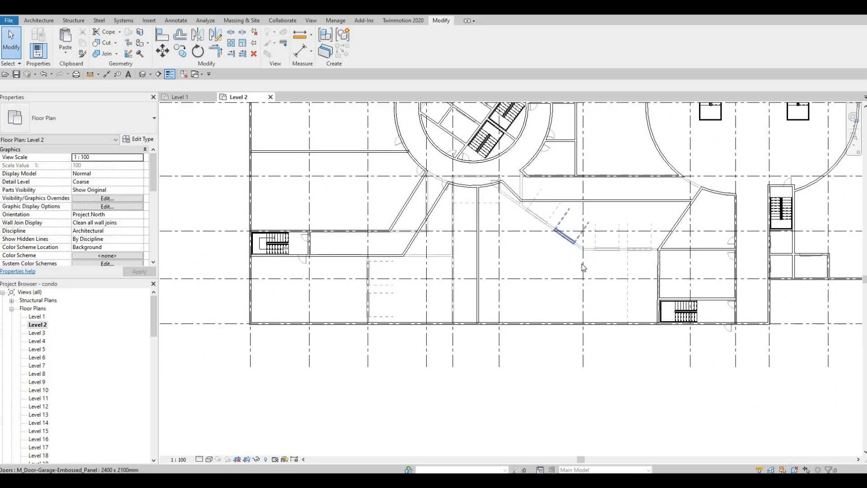
{"action": "key", "text": "Escape"}
- Draw a vertical INTERIOR WALL 1 wall along grid G from the corridor's lower horizontal wall to the south exterior wall
{"action": "left_click", "coordinate": [594, 200]}
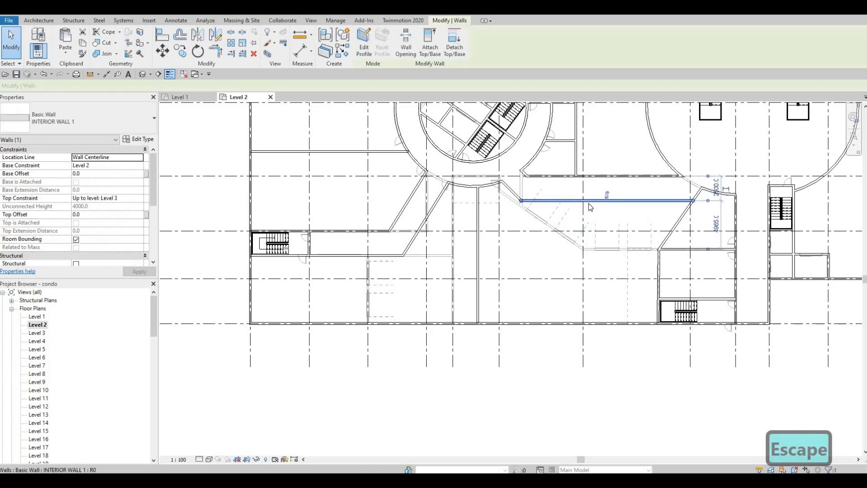
{"action": "key", "text": "c"}
{"action": "key", "text": "s"}
{"action": "left_click", "coordinate": [583, 200]}
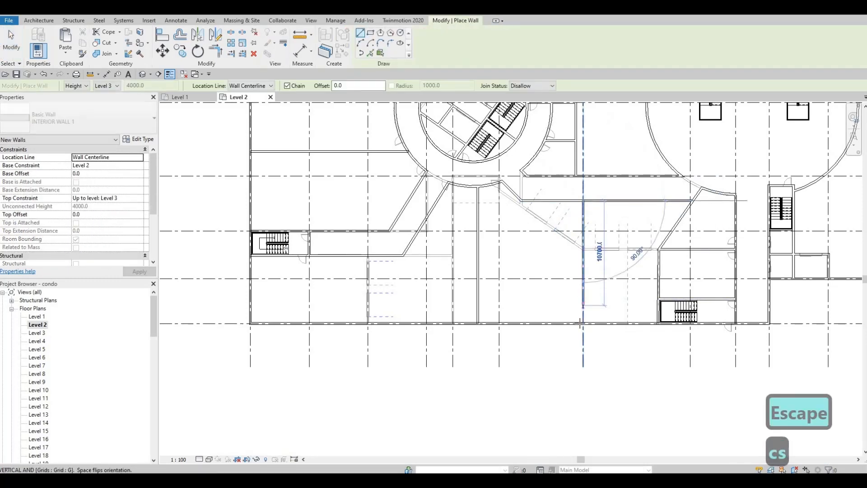
{"action": "key", "text": "Escape"}
{"action": "scroll", "coordinate": [639, 240], "scroll_direction": "down", "scroll_amount": 2}
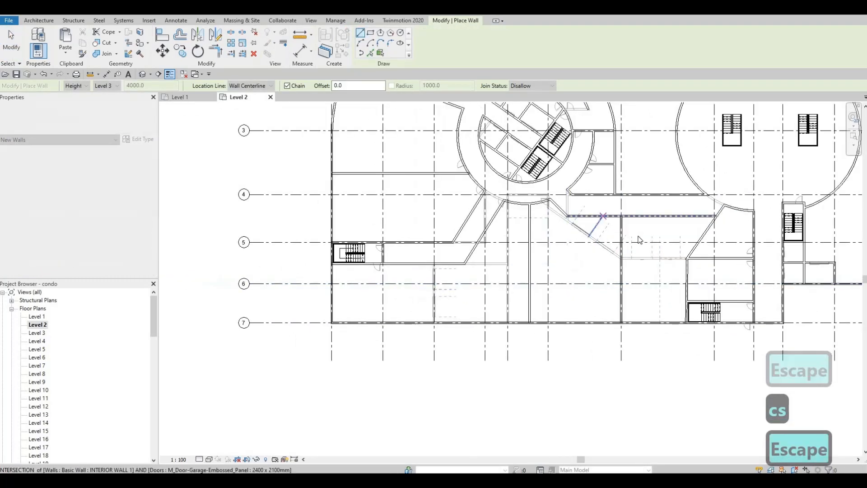
{"action": "scroll", "coordinate": [643, 231], "scroll_direction": "up", "scroll_amount": 5}
{"action": "key", "text": "Escape"}
- Allow both ends of the grid G wall to join the corridor wall and the south exterior wall
{"action": "left_click", "coordinate": [645, 224]}
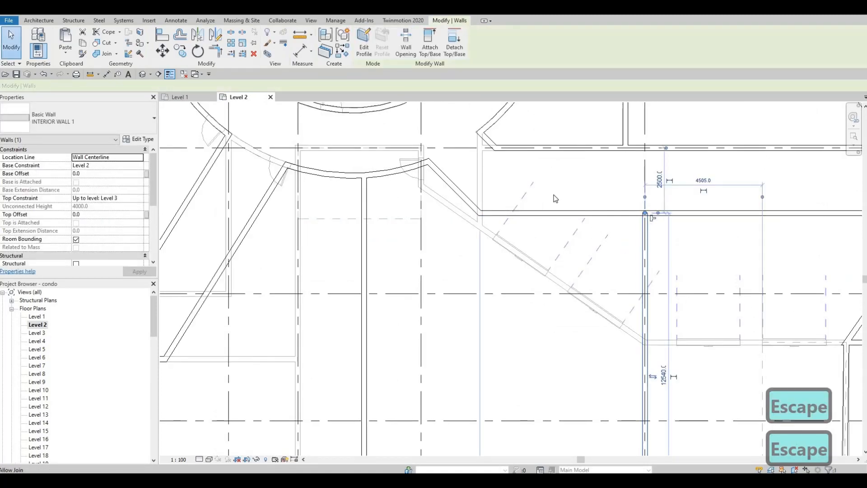
{"action": "scroll", "coordinate": [623, 294], "scroll_direction": "down", "scroll_amount": 4}
{"action": "key", "text": "Escape"}
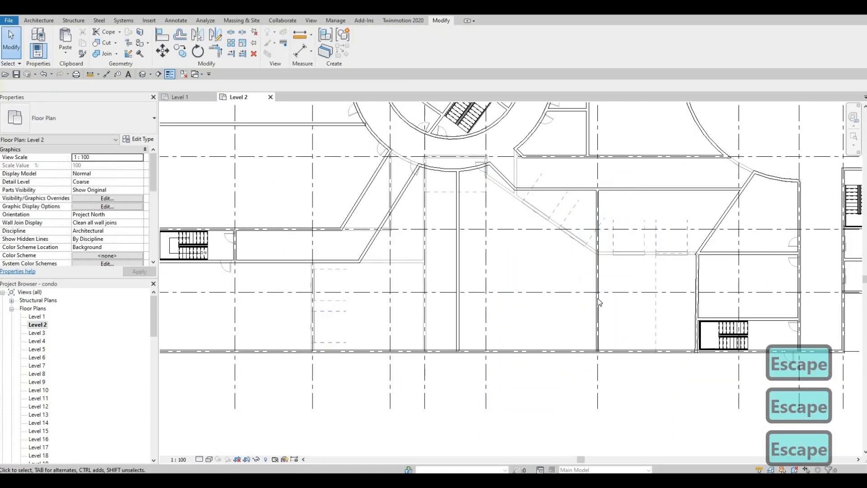
{"action": "scroll", "coordinate": [600, 301], "scroll_direction": "up", "scroll_amount": 3}
{"action": "left_click", "coordinate": [599, 346]}
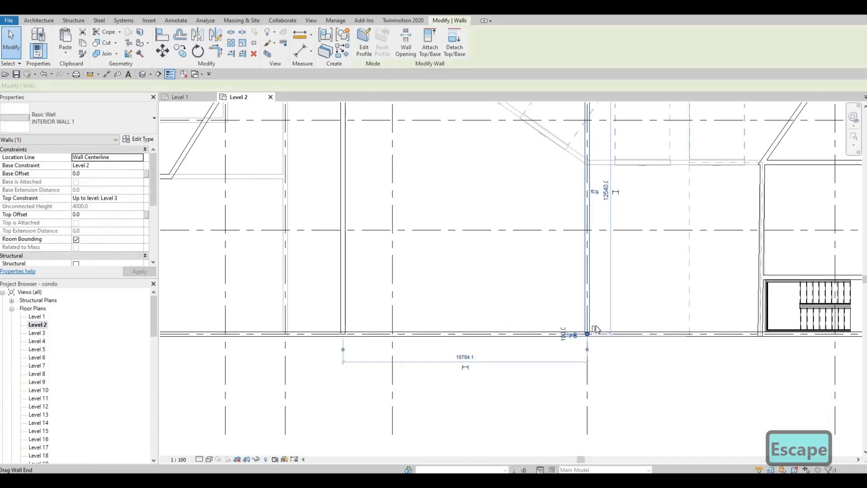
{"action": "key", "text": "Escape"}
{"action": "scroll", "coordinate": [569, 289], "scroll_direction": "down", "scroll_amount": 3}
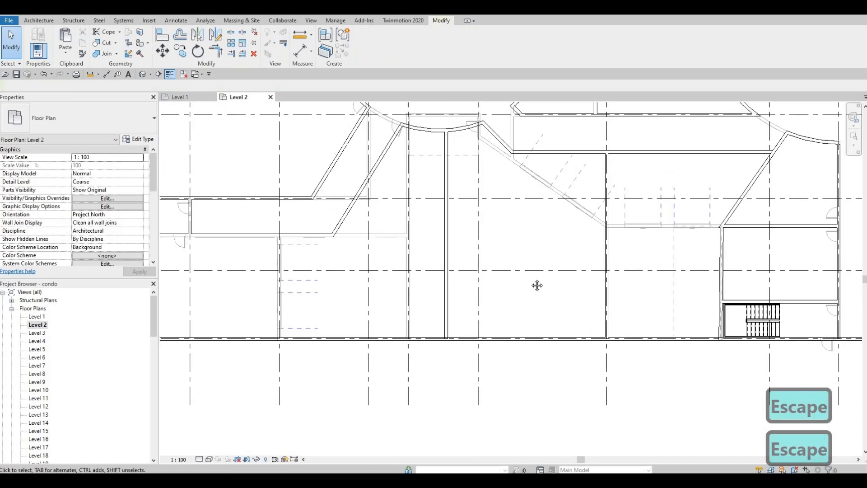
- Turn off the Level 2 plan's underlay by setting its base level range to None
{"action": "key", "text": "F1"}
{"action": "scroll", "coordinate": [528, 283], "scroll_direction": "down", "scroll_amount": 3}
{"action": "key", "text": "Escape"}
{"action": "middle_click_drag", "start_coordinate": [257, 296], "coordinate": [253, 321]}
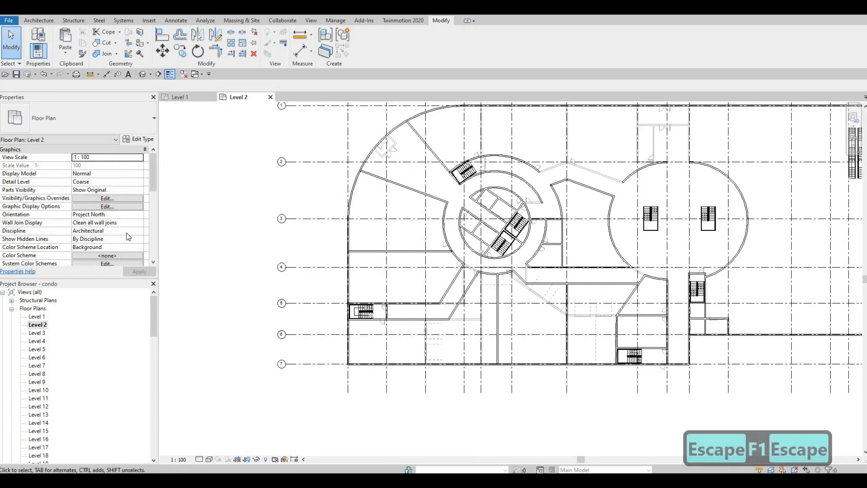
{"action": "scroll", "coordinate": [121, 226], "scroll_direction": "down", "scroll_amount": 5}
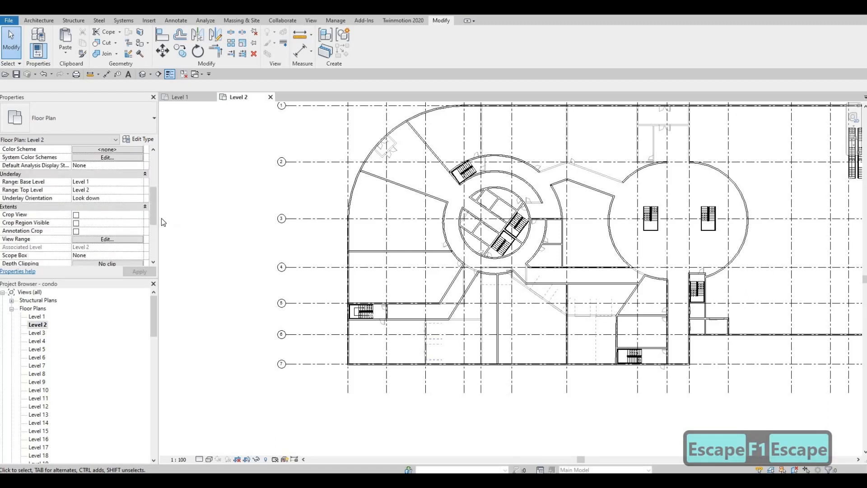
{"action": "scroll", "coordinate": [119, 218], "scroll_direction": "up", "scroll_amount": 5}
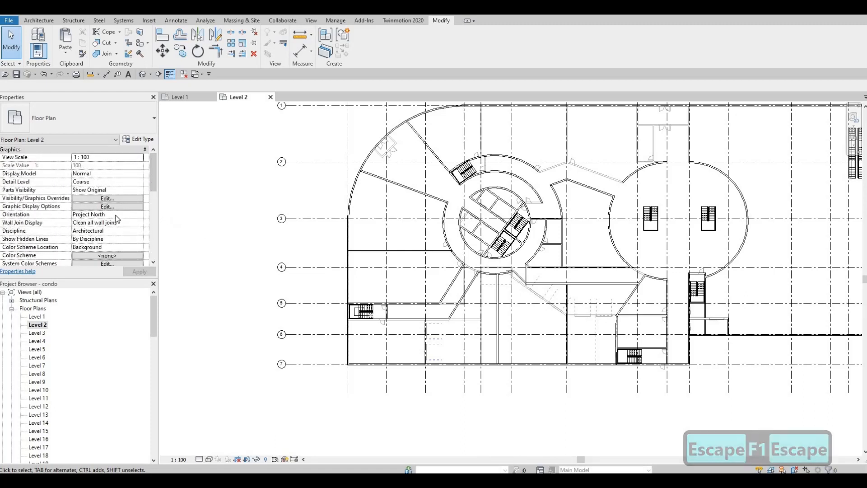
{"action": "key", "text": "Escape"}
{"action": "key", "text": "Escape"}
{"action": "scroll", "coordinate": [116, 226], "scroll_direction": "down", "scroll_amount": 1}
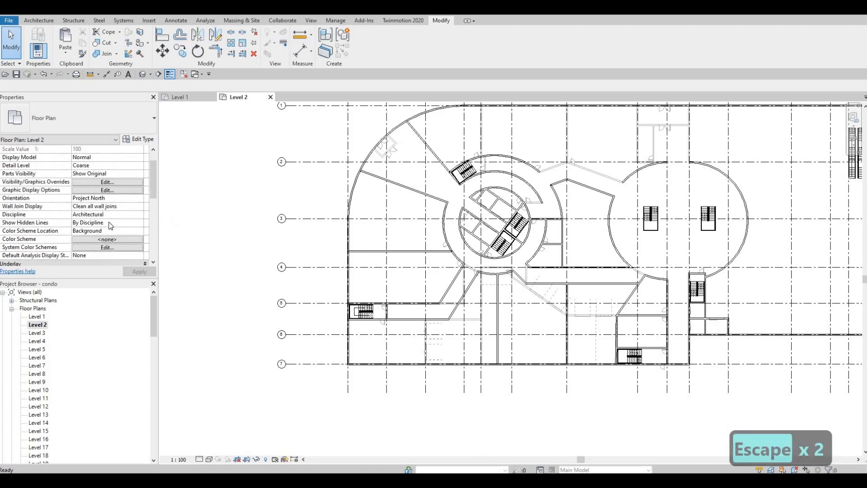
{"action": "scroll", "coordinate": [110, 226], "scroll_direction": "down", "scroll_amount": 6}
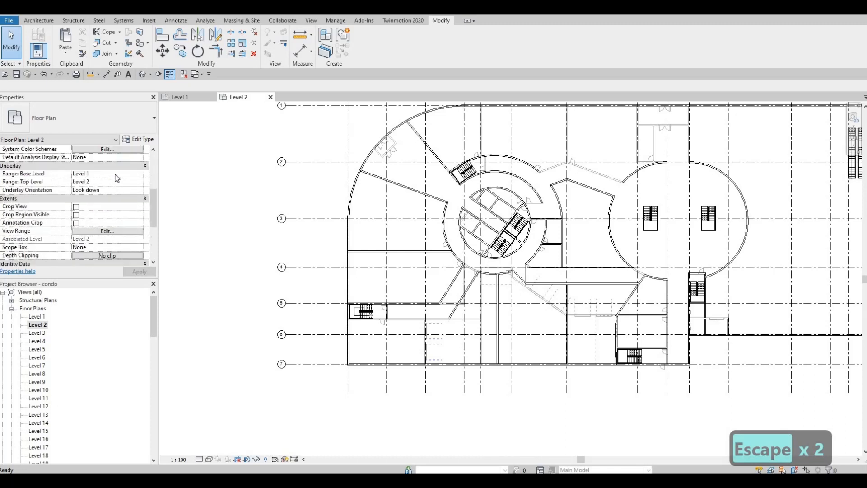
{"action": "left_click", "coordinate": [139, 174]}
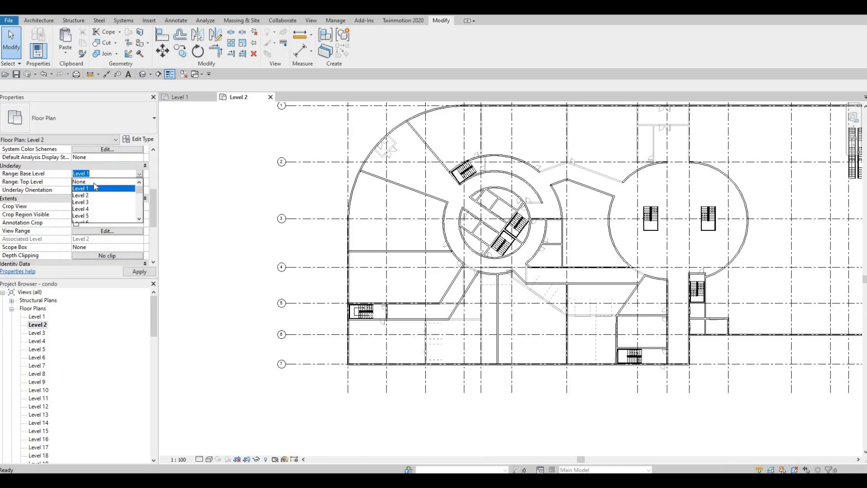
{"action": "left_click", "coordinate": [90, 181]}
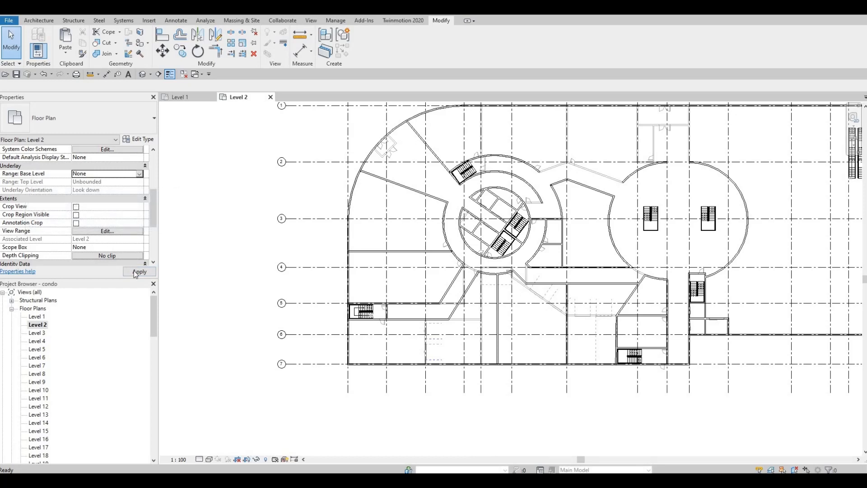
{"action": "key", "text": "Escape"}
- Review the Level 2 wall layout across the whole floor plan without the underlay
{"action": "middle_click_drag", "start_coordinate": [445, 212], "coordinate": [335, 234]}
{"action": "middle_click_drag", "start_coordinate": [433, 198], "coordinate": [425, 213]}
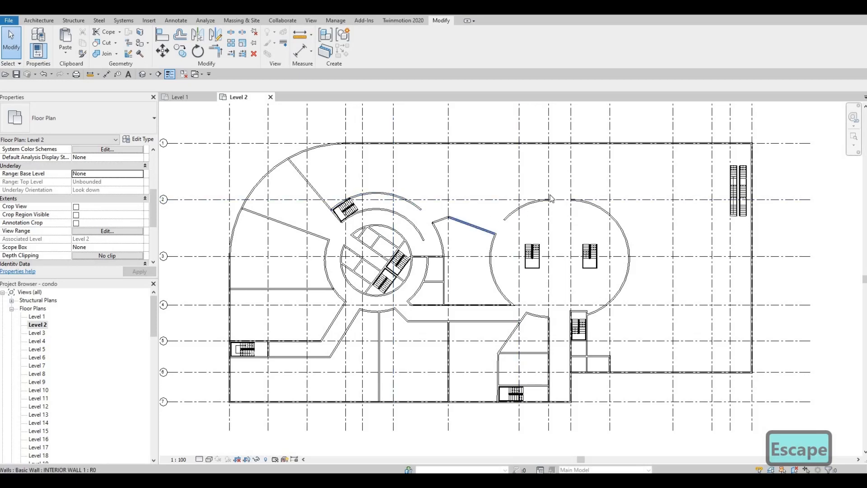
{"action": "scroll", "coordinate": [510, 212], "scroll_direction": "down", "scroll_amount": 2}
{"action": "scroll", "coordinate": [550, 197], "scroll_direction": "up", "scroll_amount": 2}
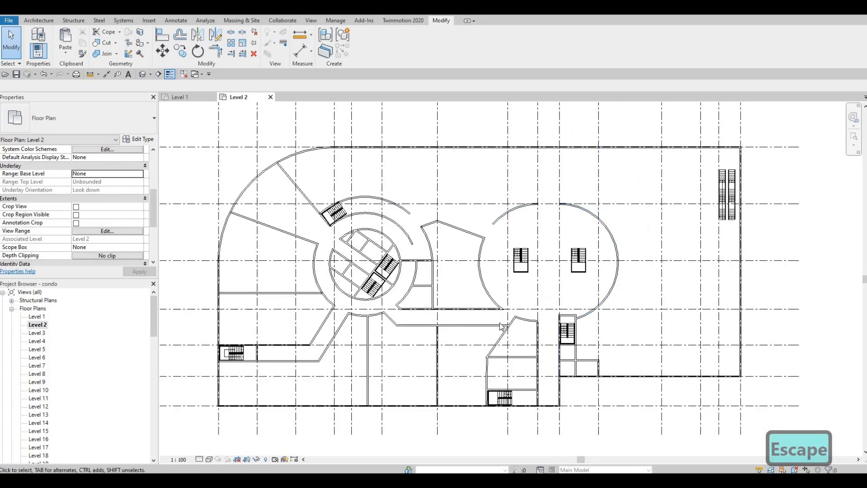
{"action": "scroll", "coordinate": [501, 326], "scroll_direction": "up", "scroll_amount": 5}
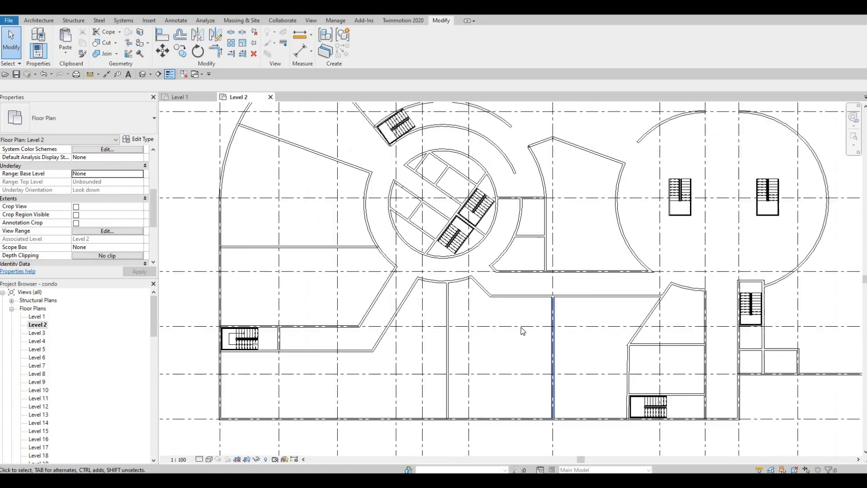
{"action": "scroll", "coordinate": [474, 338], "scroll_direction": "down", "scroll_amount": 2}
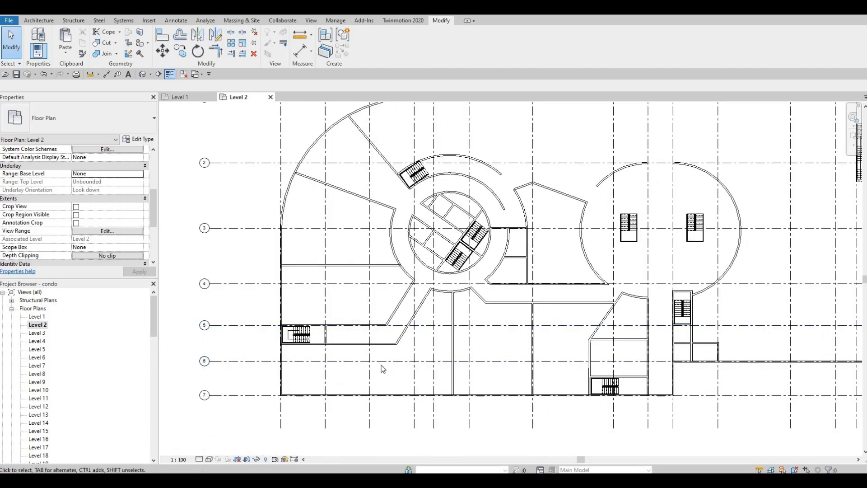
{"action": "middle_click_drag", "start_coordinate": [434, 137], "coordinate": [427, 158]}
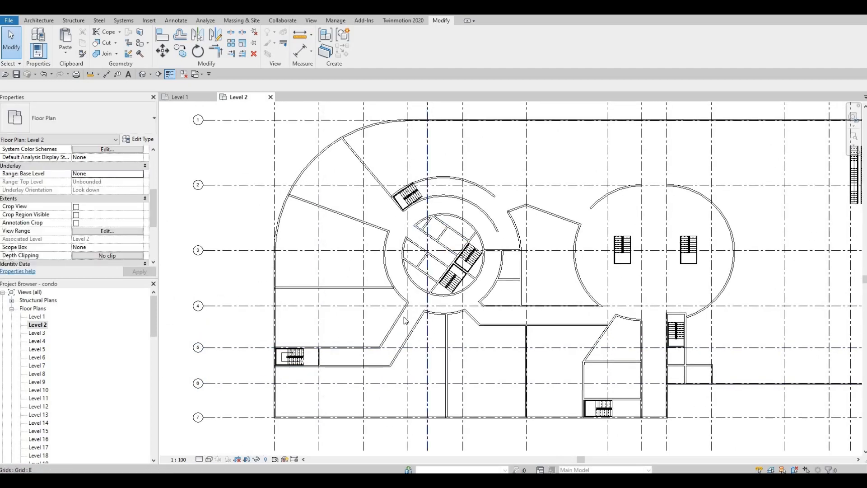
- Turn the Level 2 plan's underlay back on by setting its base level range to Level 1
{"action": "scroll", "coordinate": [379, 376], "scroll_direction": "up", "scroll_amount": 1}
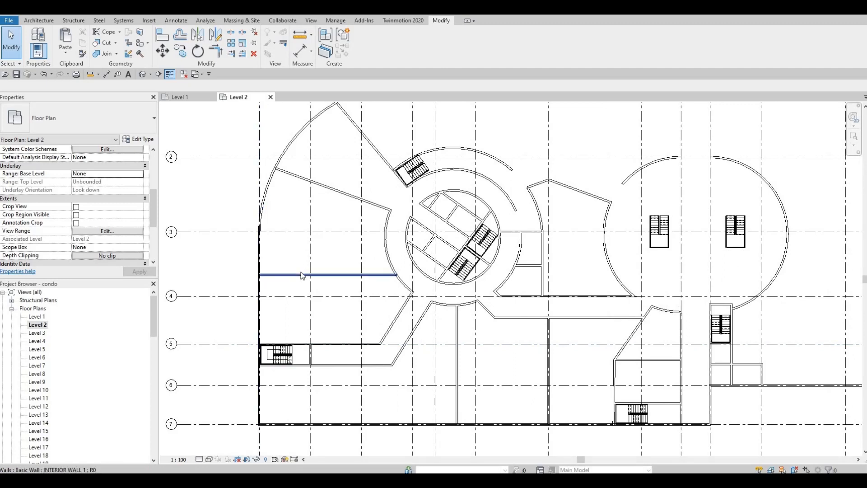
{"action": "middle_click_drag", "start_coordinate": [321, 271], "coordinate": [323, 265]}
{"action": "middle_click_drag", "start_coordinate": [262, 130], "coordinate": [256, 154]}
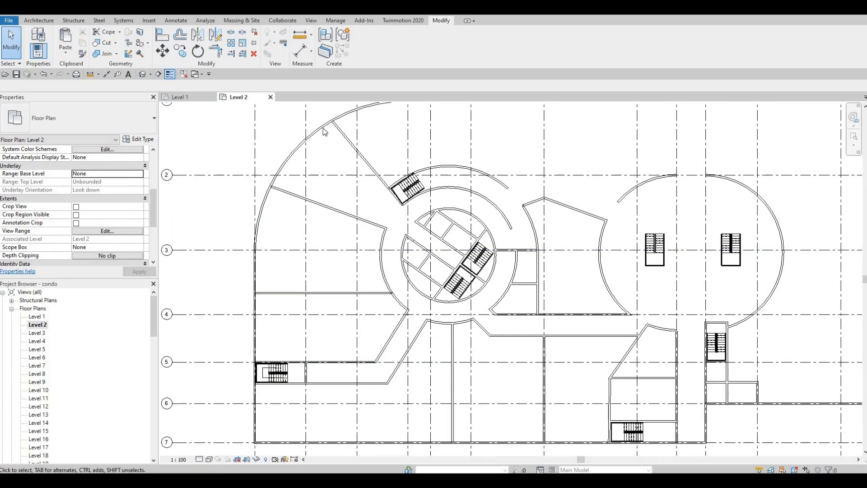
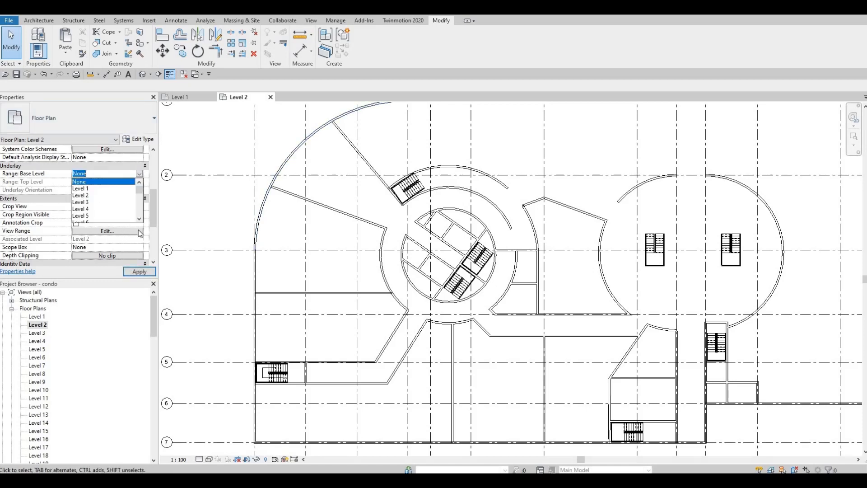
{"action": "key", "text": "Down"}
{"action": "left_click", "coordinate": [139, 271]}
{"action": "scroll", "coordinate": [357, 271], "scroll_direction": "up", "scroll_amount": 6}
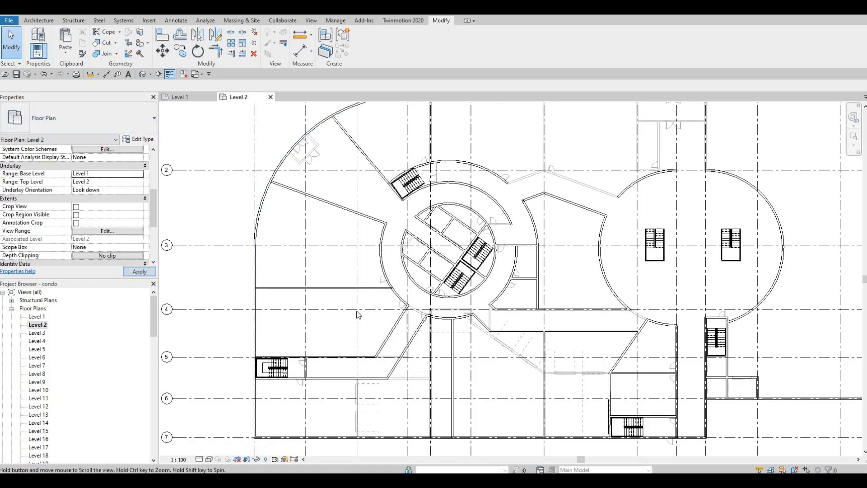
{"action": "key", "text": "Escape"}
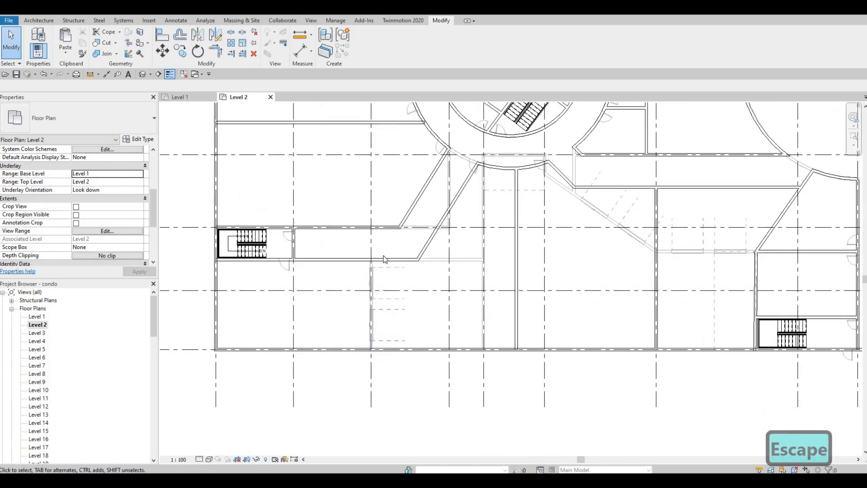
- Draw a 6940 mm vertical INTERIOR WALL 1 wall over the underlay wall, from the lower west corridor wall to the south exterior wall
{"action": "left_click", "coordinate": [386, 262]}
{"action": "key", "text": "c"}
{"action": "key", "text": "s"}
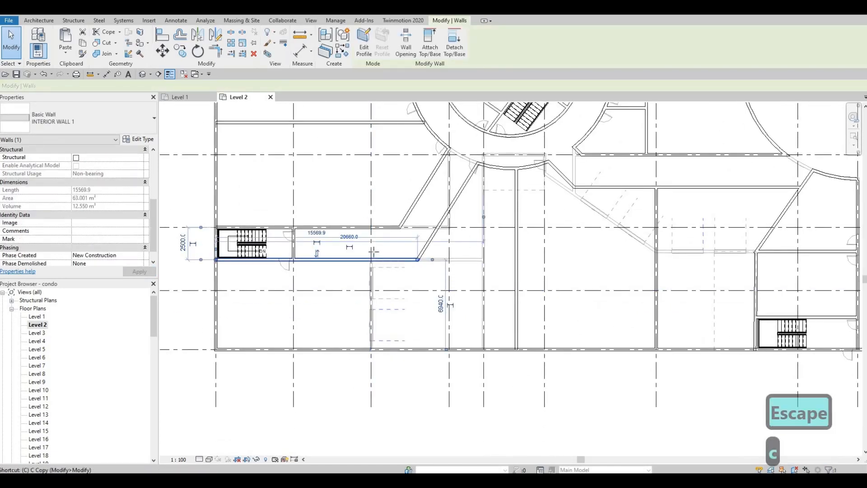
{"action": "scroll", "coordinate": [374, 266], "scroll_direction": "up", "scroll_amount": 3}
{"action": "scroll", "coordinate": [376, 259], "scroll_direction": "up", "scroll_amount": 2}
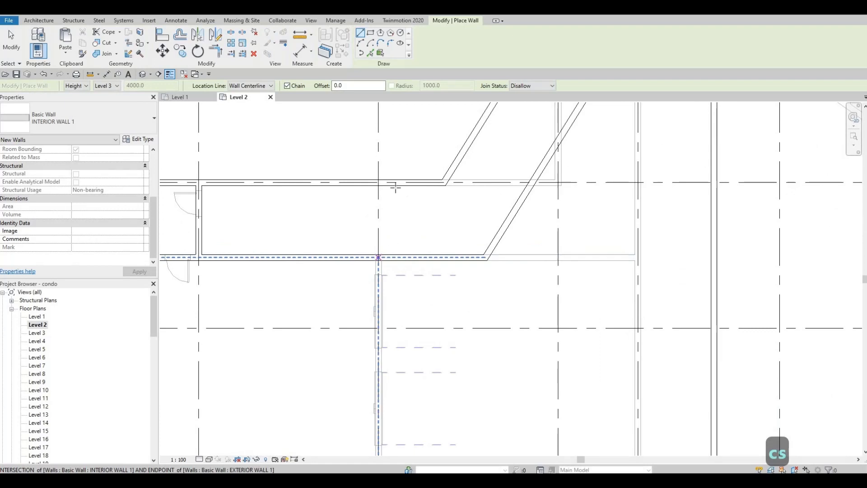
{"action": "left_click", "coordinate": [379, 257]}
{"action": "middle_click_drag", "start_coordinate": [400, 306], "coordinate": [425, 145]}
{"action": "left_click", "coordinate": [403, 303]}
{"action": "key", "text": "Escape"}
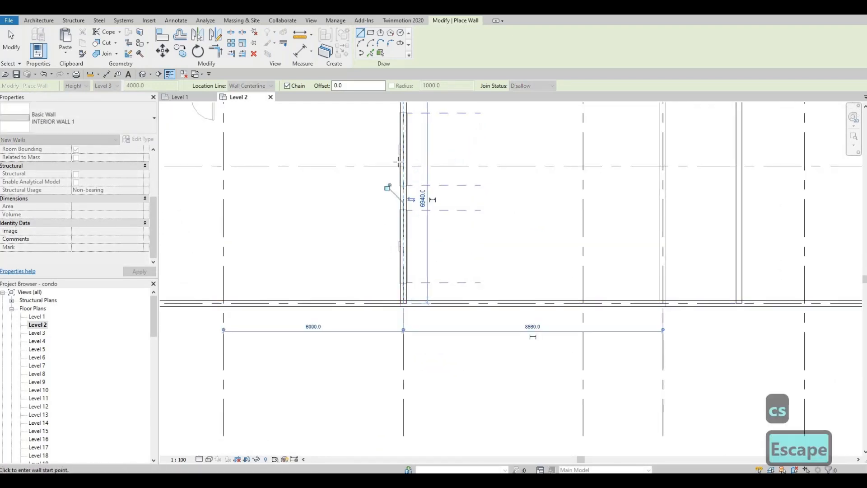
- Allow both ends of the new vertical wall to join the corridor wall and the south exterior wall
{"action": "scroll", "coordinate": [385, 214], "scroll_direction": "down", "scroll_amount": 2}
{"action": "scroll", "coordinate": [398, 159], "scroll_direction": "up", "scroll_amount": 2}
{"action": "key", "text": "Escape"}
{"action": "left_click", "coordinate": [390, 143]}
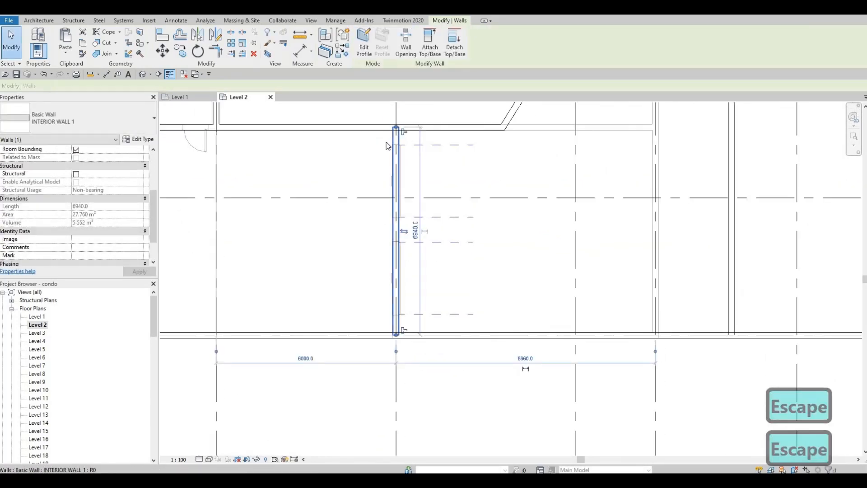
{"action": "key", "text": "F1"}
{"action": "key", "text": "F1"}
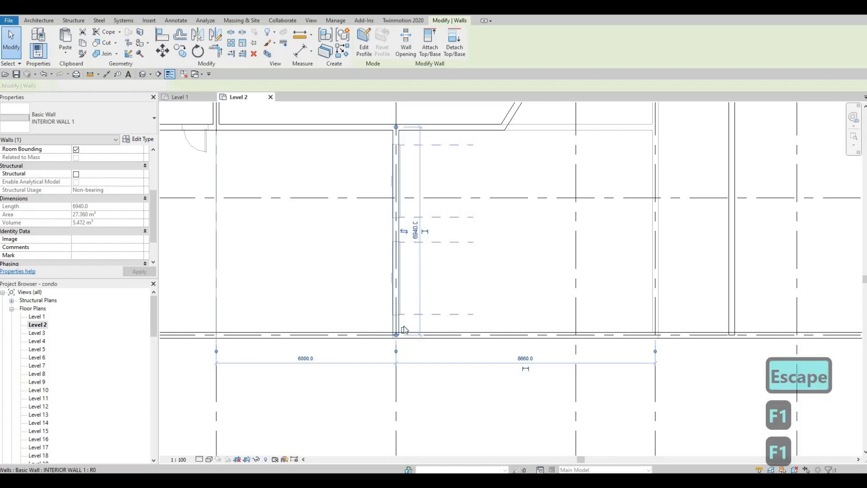
{"action": "key", "text": "Escape"}
- Draw a vertical INTERIOR WALL 1 wall along grid E from the north exterior wall to the outer curved corridor wall
{"action": "scroll", "coordinate": [373, 327], "scroll_direction": "down", "scroll_amount": 2}
{"action": "middle_click_drag", "start_coordinate": [340, 417], "coordinate": [359, 359]}
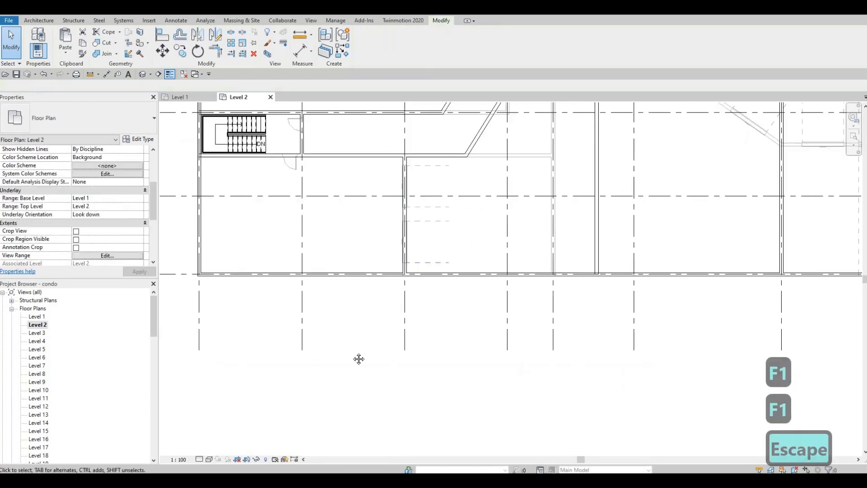
{"action": "scroll", "coordinate": [359, 359], "scroll_direction": "down", "scroll_amount": 2}
{"action": "middle_click_drag", "start_coordinate": [379, 231], "coordinate": [339, 394]}
{"action": "scroll", "coordinate": [358, 321], "scroll_direction": "down", "scroll_amount": 2}
{"action": "middle_click_drag", "start_coordinate": [412, 151], "coordinate": [400, 205]}
{"action": "scroll", "coordinate": [400, 206], "scroll_direction": "up", "scroll_amount": 3}
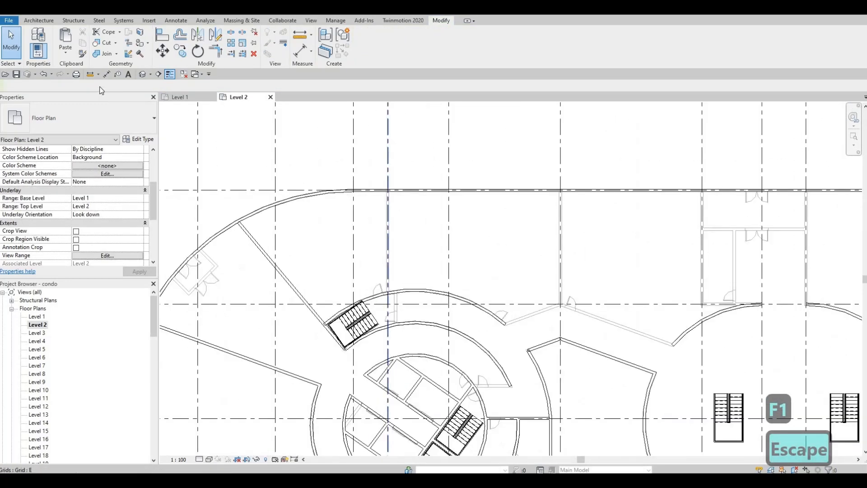
{"action": "scroll", "coordinate": [384, 223], "scroll_direction": "up", "scroll_amount": 2}
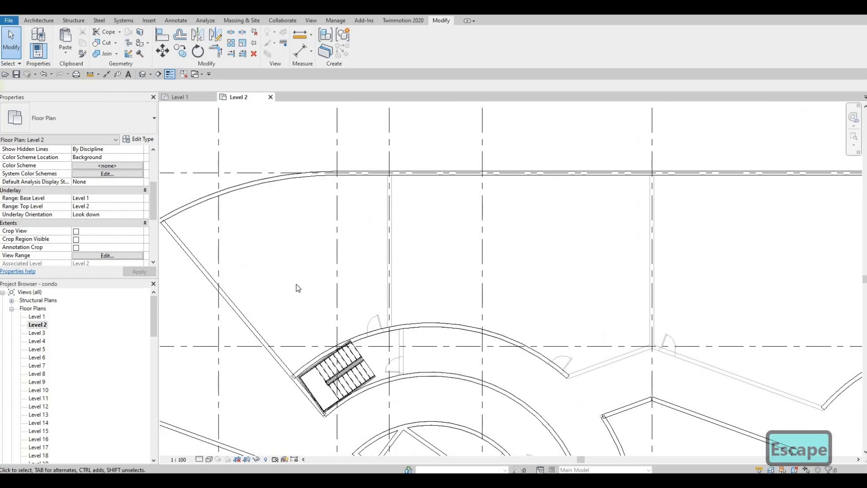
{"action": "left_click", "coordinate": [232, 311]}
{"action": "key", "text": "c"}
{"action": "key", "text": "s"}
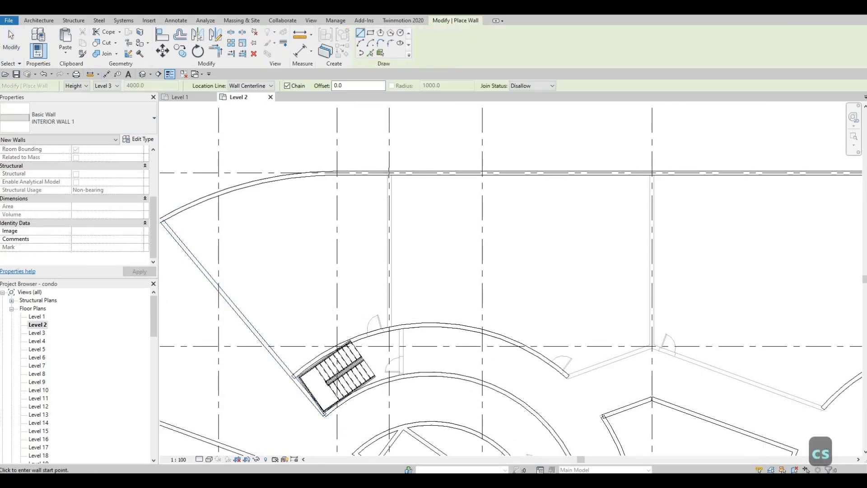
{"action": "scroll", "coordinate": [389, 173], "scroll_direction": "up", "scroll_amount": 3}
{"action": "left_click", "coordinate": [392, 169]}
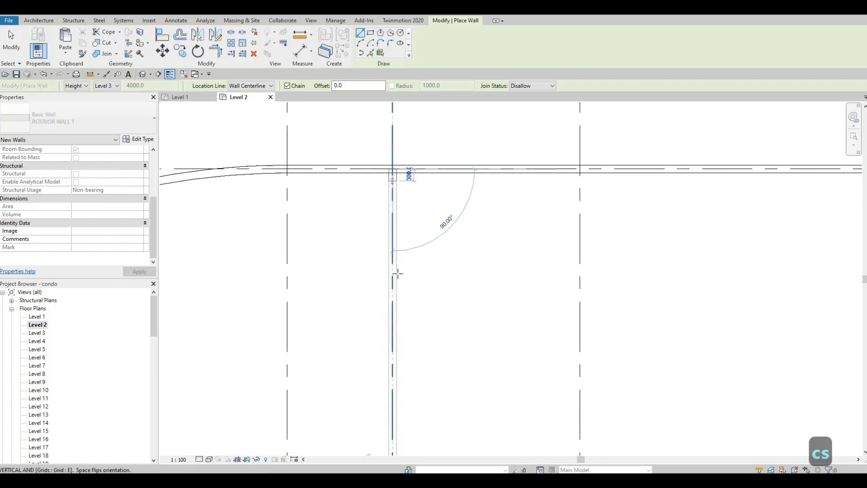
{"action": "middle_click_drag", "start_coordinate": [401, 312], "coordinate": [403, 146]}
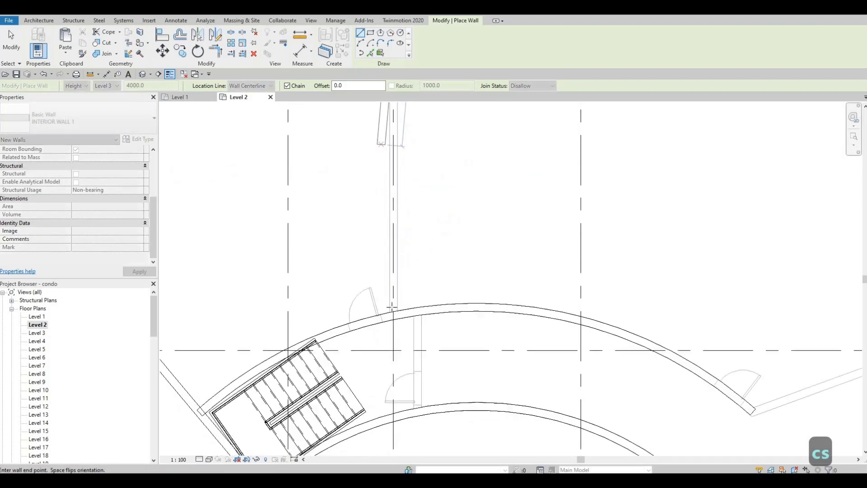
{"action": "left_click", "coordinate": [417, 316]}
{"action": "key", "text": "Escape"}
- Draw a short vertical wall across the curved corridor beside the stair, following the underlay wall between the two arcs
{"action": "left_click", "coordinate": [418, 311]}
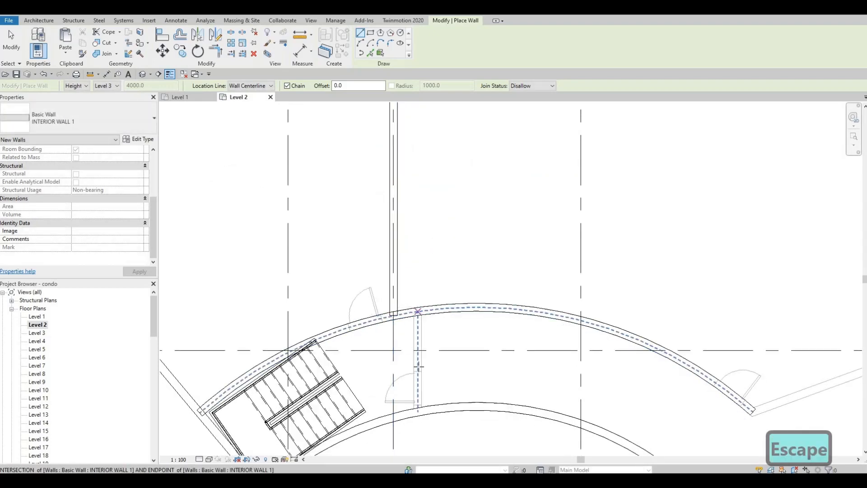
{"action": "left_click", "coordinate": [418, 409]}
{"action": "key", "text": "Escape"}
{"action": "key", "text": "Escape"}
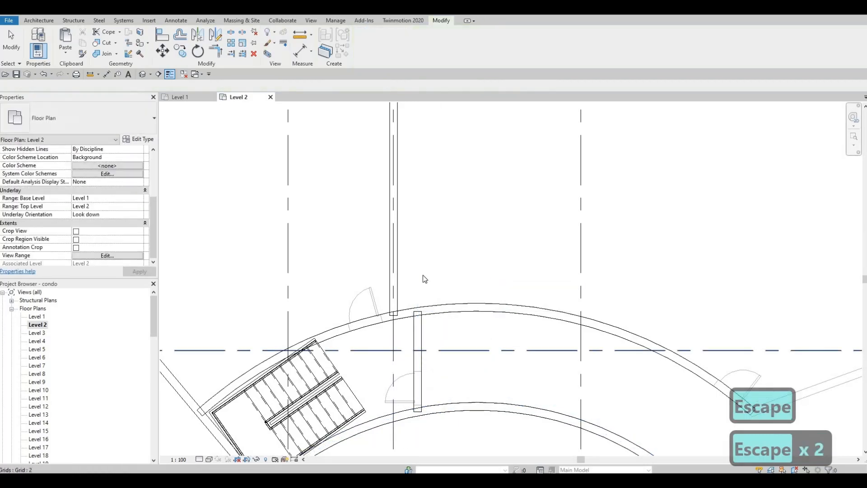
- Draw a vertical INTERIOR WALL 1 wall along grid G from the north exterior wall to the underlay's angled wall corner at grid 2
{"action": "scroll", "coordinate": [435, 263], "scroll_direction": "down", "scroll_amount": 2}
{"action": "scroll", "coordinate": [394, 280], "scroll_direction": "down", "scroll_amount": 1}
{"action": "middle_click_drag", "start_coordinate": [395, 280], "coordinate": [383, 269]}
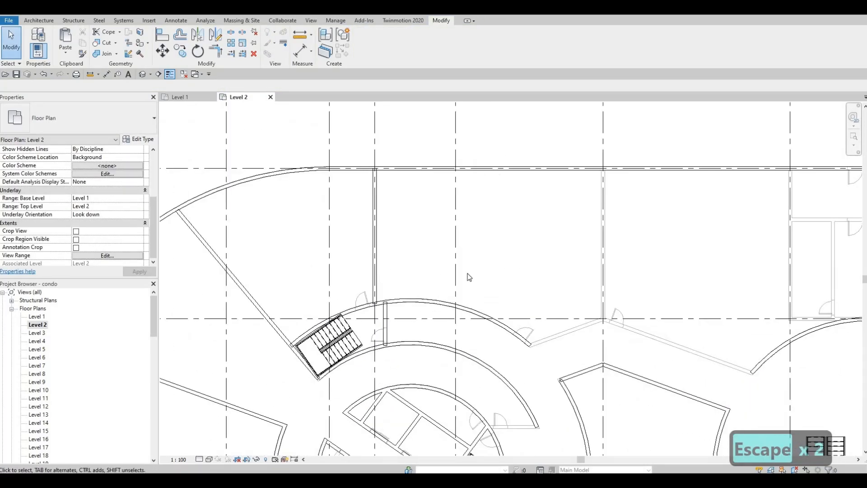
{"action": "scroll", "coordinate": [469, 278], "scroll_direction": "down", "scroll_amount": 2}
{"action": "scroll", "coordinate": [494, 212], "scroll_direction": "up", "scroll_amount": 5}
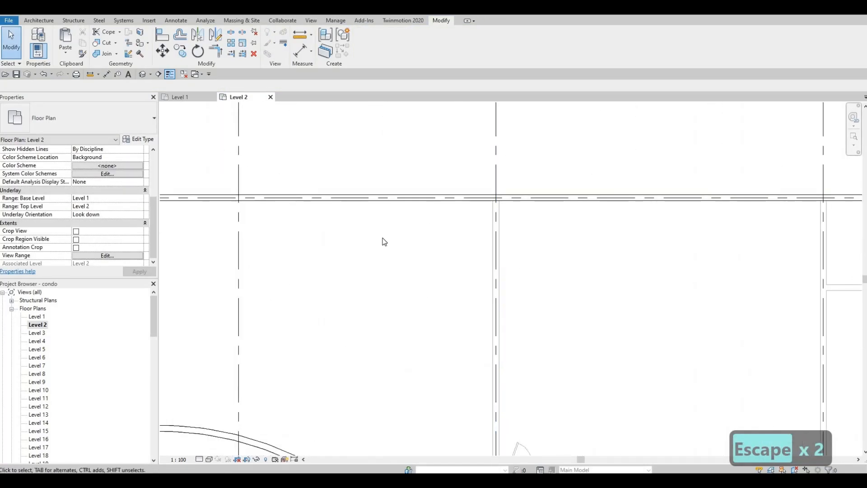
{"action": "middle_click_drag", "start_coordinate": [499, 225], "coordinate": [534, 226]}
{"action": "left_click", "coordinate": [530, 225]}
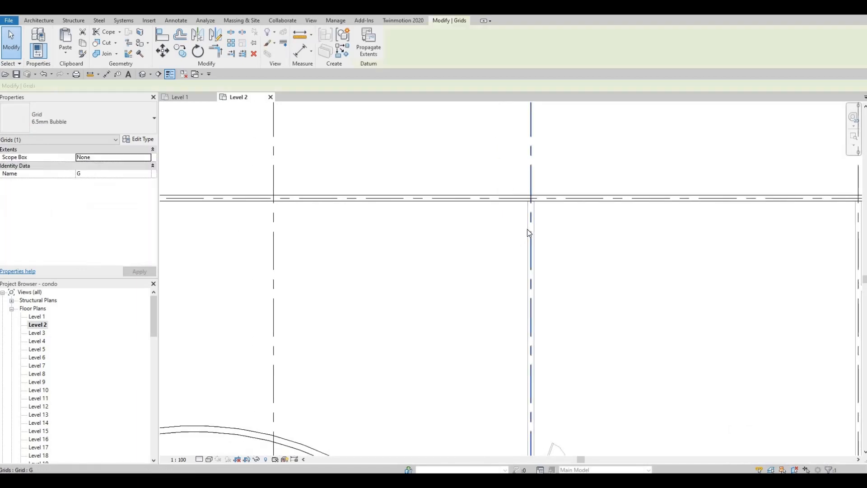
{"action": "key", "text": "Escape"}
{"action": "left_click", "coordinate": [533, 203]}
{"action": "key", "text": "c"}
{"action": "key", "text": "s"}
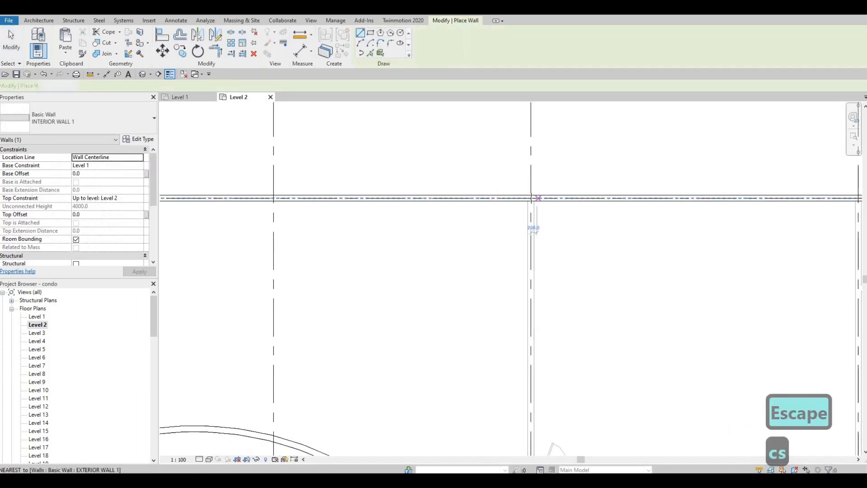
{"action": "left_click", "coordinate": [531, 198]}
{"action": "middle_click_drag", "start_coordinate": [484, 302], "coordinate": [450, 128]}
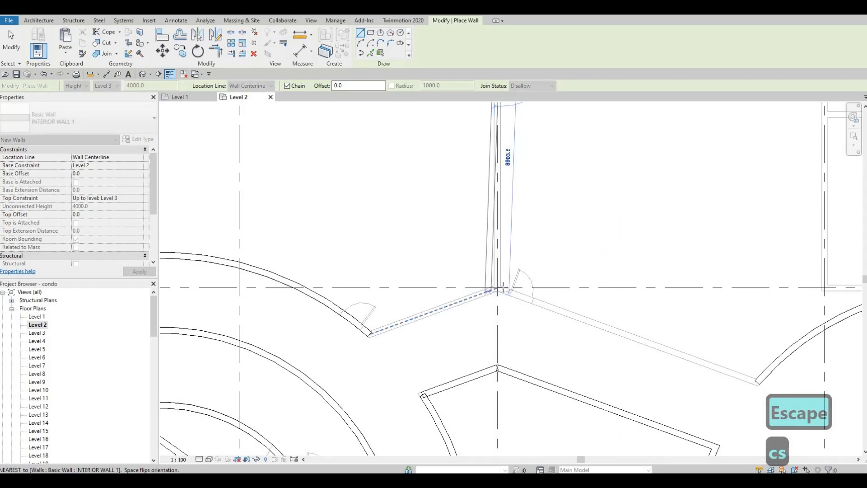
{"action": "scroll", "coordinate": [502, 288], "scroll_direction": "up", "scroll_amount": 3}
{"action": "left_click", "coordinate": [498, 291]}
- Draw an angled INTERIOR WALL 1 wall about 4533 mm long from the outer curved corridor wall's end to the grid G wall's lower end
{"action": "middle_click_drag", "start_coordinate": [488, 275], "coordinate": [445, 221]}
{"action": "scroll", "coordinate": [445, 223], "scroll_direction": "down", "scroll_amount": 2}
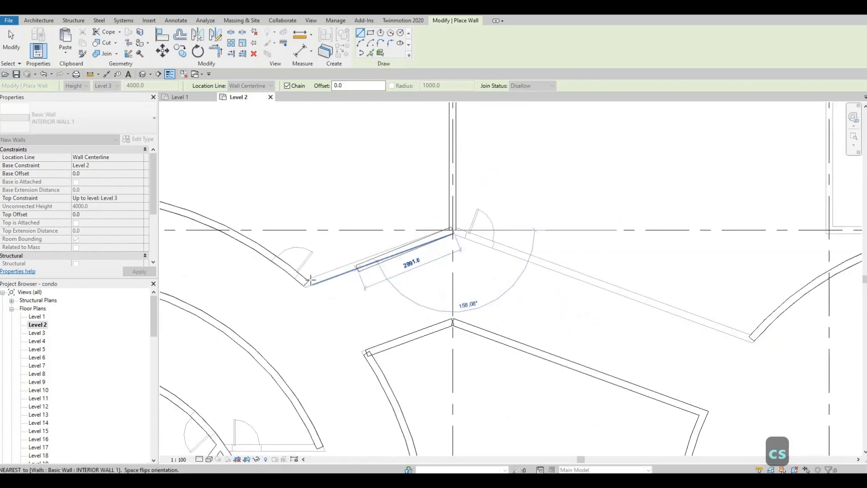
{"action": "left_click", "coordinate": [311, 281]}
{"action": "key", "text": "Escape"}
{"action": "scroll", "coordinate": [307, 283], "scroll_direction": "up", "scroll_amount": 2}
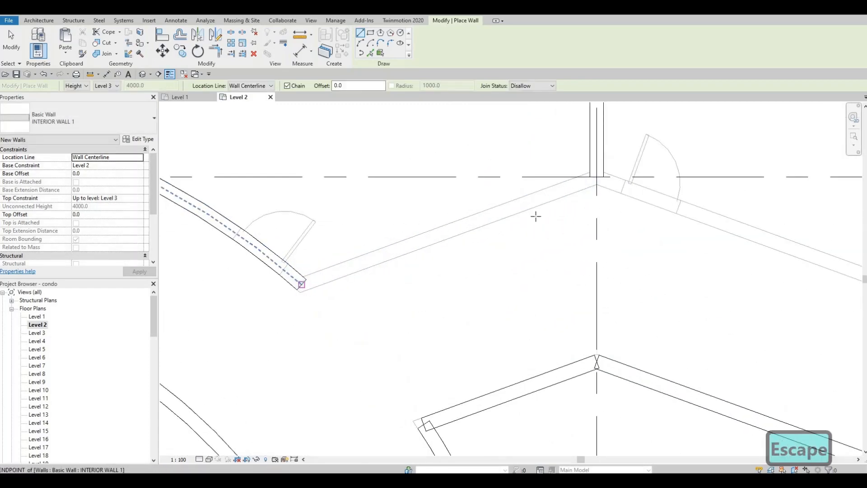
{"action": "left_click", "coordinate": [597, 179]}
{"action": "key", "text": "Escape"}
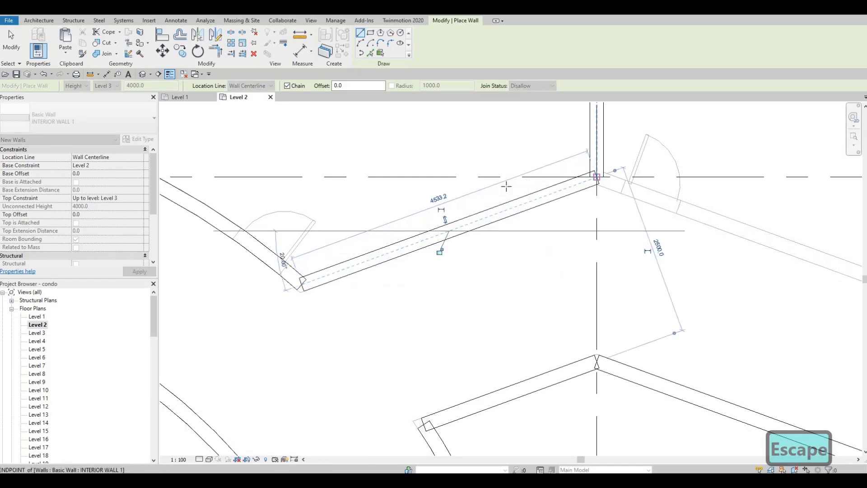
{"action": "middle_click_drag", "start_coordinate": [488, 167], "coordinate": [370, 156]}
{"action": "scroll", "coordinate": [371, 156], "scroll_direction": "down", "scroll_amount": 1}
{"action": "left_click", "coordinate": [465, 166]}
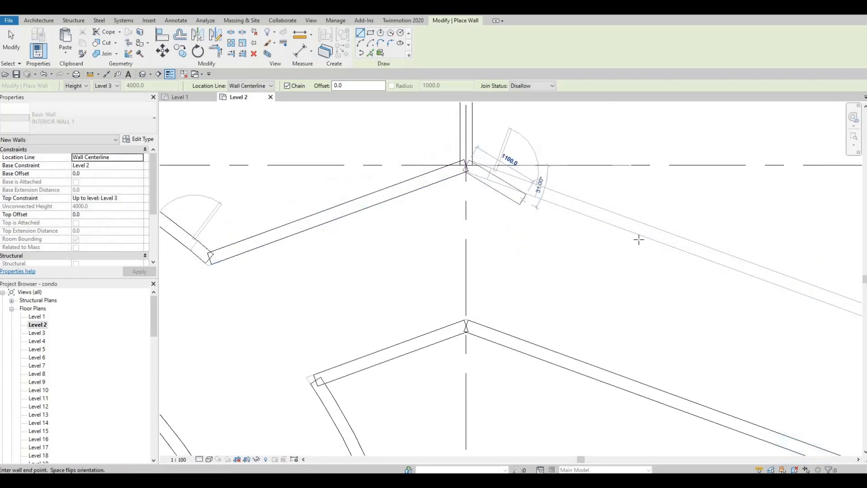
{"action": "middle_click_drag", "start_coordinate": [733, 261], "coordinate": [607, 244]}
{"action": "scroll", "coordinate": [607, 245], "scroll_direction": "down", "scroll_amount": 2}
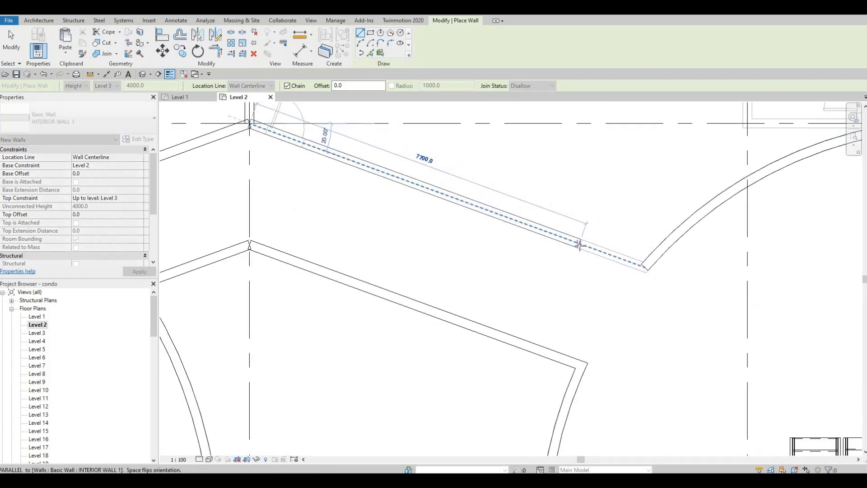
{"action": "left_click", "coordinate": [599, 259]}
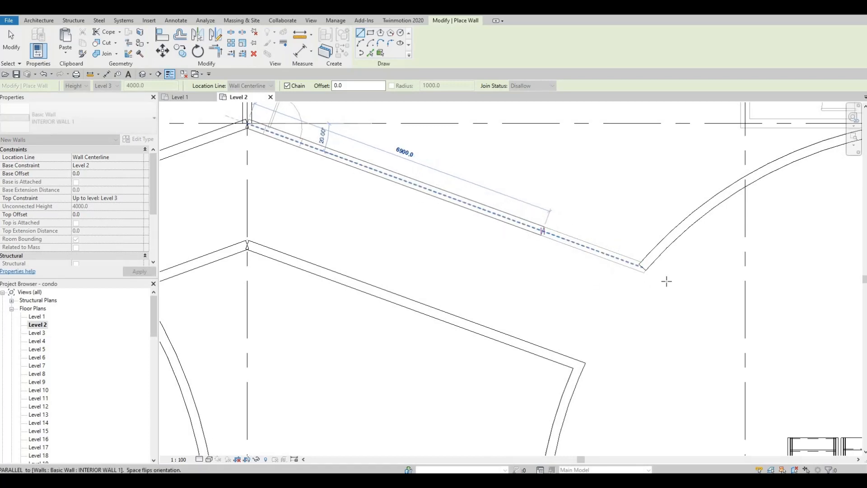
{"action": "key", "text": "Escape"}
{"action": "key", "text": "Escape"}
{"action": "middle_click_drag", "start_coordinate": [216, 141], "coordinate": [317, 183]}
{"action": "key", "text": "Escape"}
{"action": "left_click", "coordinate": [317, 174]}
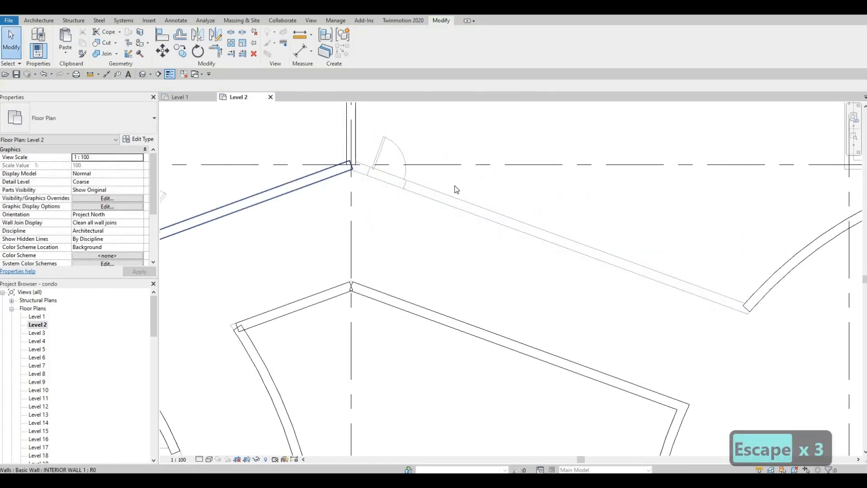
{"action": "key", "text": "Escape"}
- Set the wall Join Status to Allow and draw an angled INTERIOR WALL 1 wall from the grid G wall's lower end to the east curved wall
{"action": "scroll", "coordinate": [220, 112], "scroll_direction": "down", "scroll_amount": 1}
{"action": "middle_click_drag", "start_coordinate": [221, 112], "coordinate": [352, 134]}
{"action": "key", "text": "Escape"}
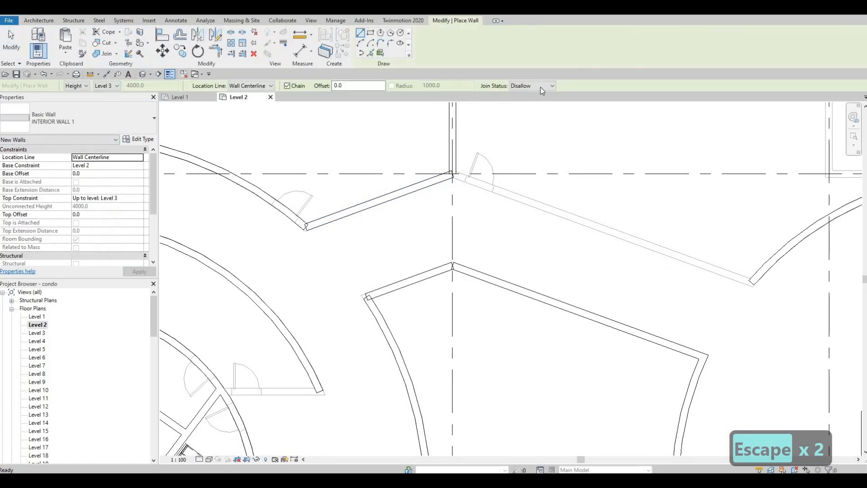
{"action": "left_click", "coordinate": [535, 87]}
{"action": "left_click", "coordinate": [533, 95]}
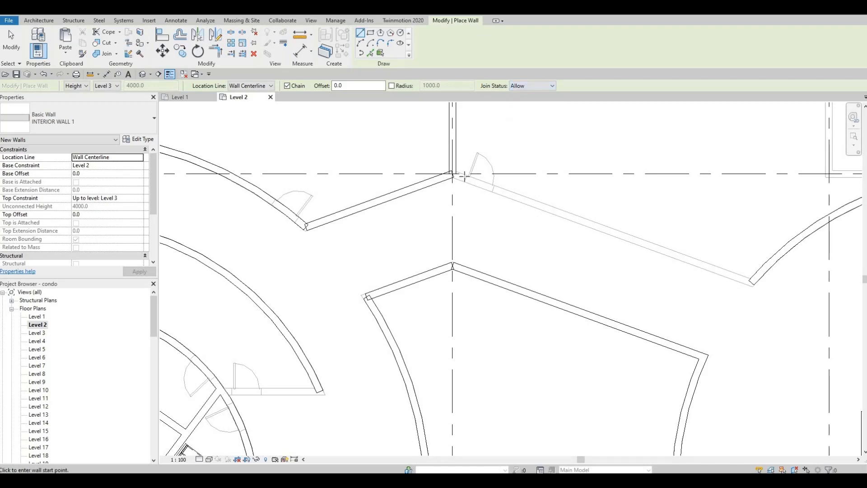
{"action": "scroll", "coordinate": [460, 176], "scroll_direction": "up", "scroll_amount": 2}
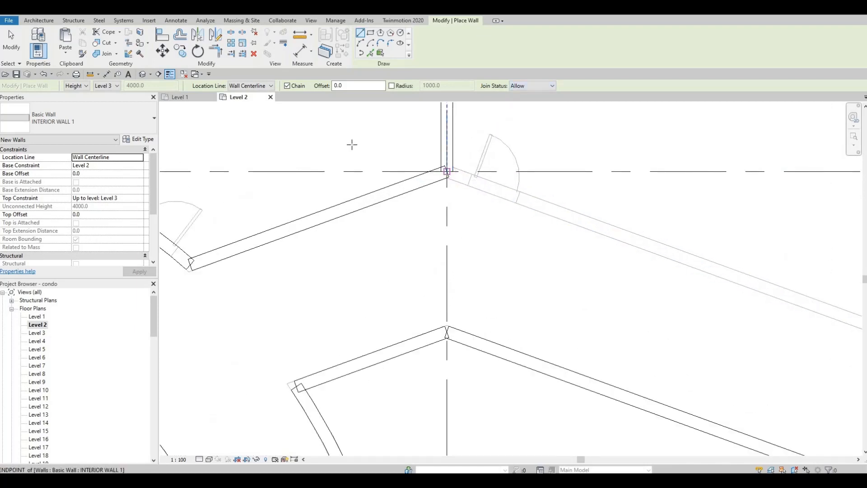
{"action": "left_click", "coordinate": [446, 171]}
{"action": "middle_click_drag", "start_coordinate": [783, 262], "coordinate": [538, 194]}
{"action": "scroll", "coordinate": [537, 194], "scroll_direction": "down", "scroll_amount": 1}
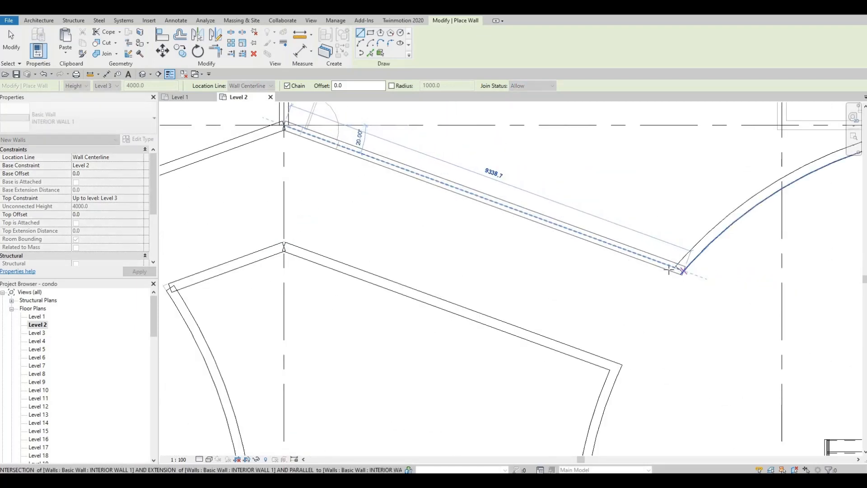
{"action": "left_click", "coordinate": [681, 270]}
{"action": "key", "text": "Escape"}
{"action": "key", "text": "Escape"}
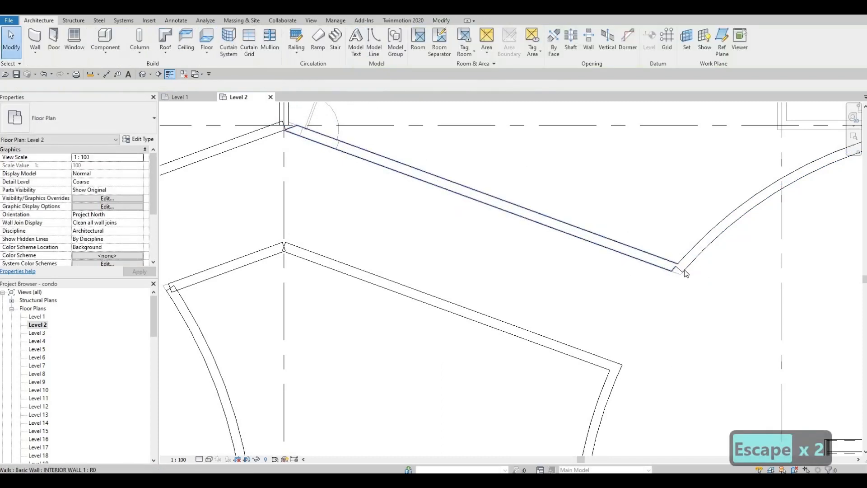
- Allow the east curved wall to join the long angled wall and snap their ends together at the shared corner
{"action": "left_click", "coordinate": [684, 270]}
{"action": "mouse_move", "coordinate": [680, 269]}
{"action": "left_mouse_down"}
{"action": "mouse_move", "coordinate": [649, 275]}
{"action": "mouse_move", "coordinate": [679, 270]}
{"action": "left_mouse_up"}
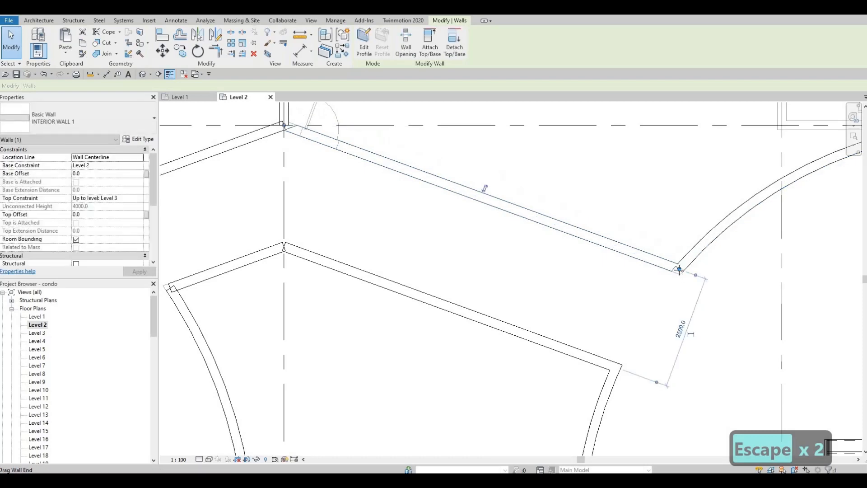
{"action": "key", "text": "Escape"}
{"action": "key", "text": "Escape"}
{"action": "left_click", "coordinate": [687, 273]}
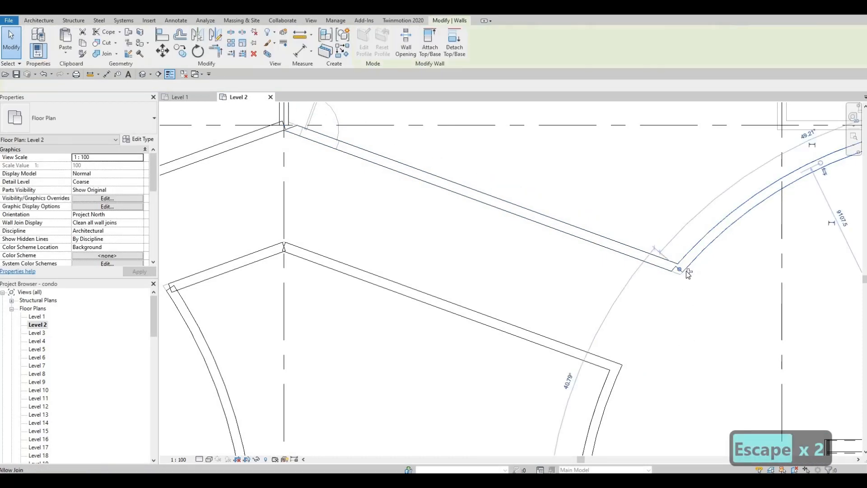
{"action": "left_click_drag", "start_coordinate": [679, 271], "coordinate": [664, 275]}
{"action": "key", "text": "Escape"}
{"action": "key", "text": "Escape"}
- Adjust the long angled wall's end at the grid G and grid 2 intersection so it joins the neighbouring walls
{"action": "scroll", "coordinate": [494, 172], "scroll_direction": "down", "scroll_amount": 1}
{"action": "middle_click_drag", "start_coordinate": [318, 138], "coordinate": [525, 178]}
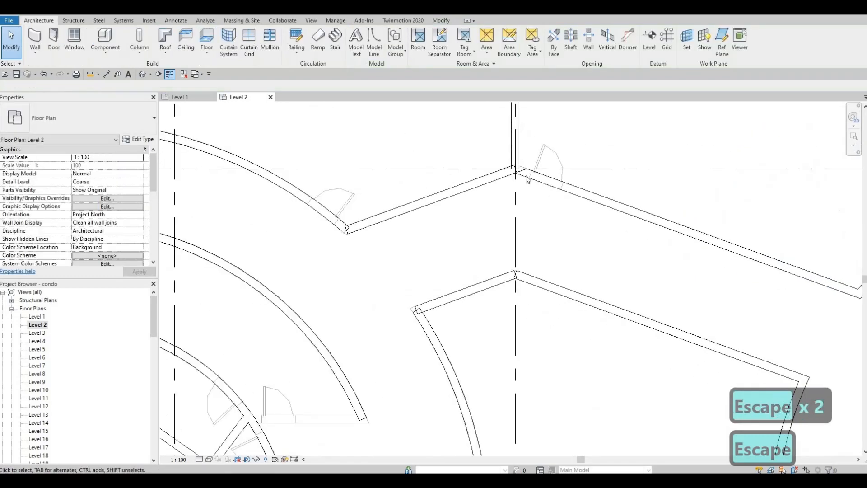
{"action": "scroll", "coordinate": [524, 176], "scroll_direction": "up", "scroll_amount": 4}
{"action": "left_click", "coordinate": [521, 175]}
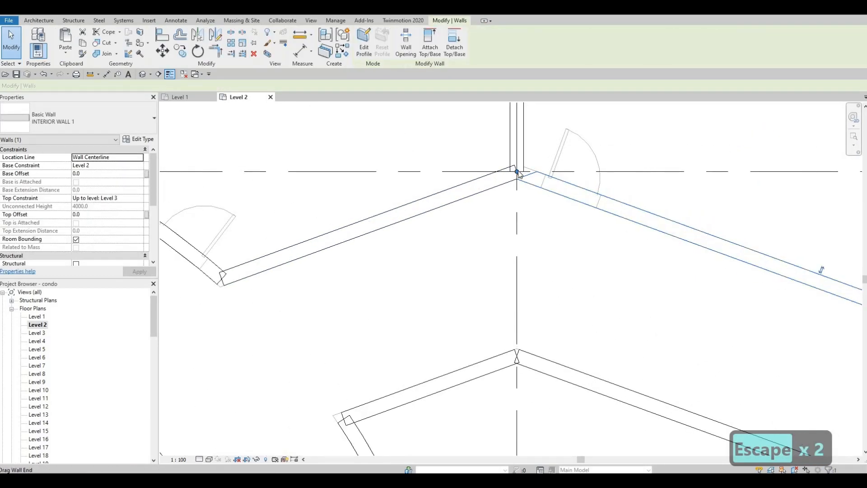
{"action": "left_click_drag", "start_coordinate": [525, 169], "coordinate": [526, 178]}
{"action": "key", "text": "Escape"}
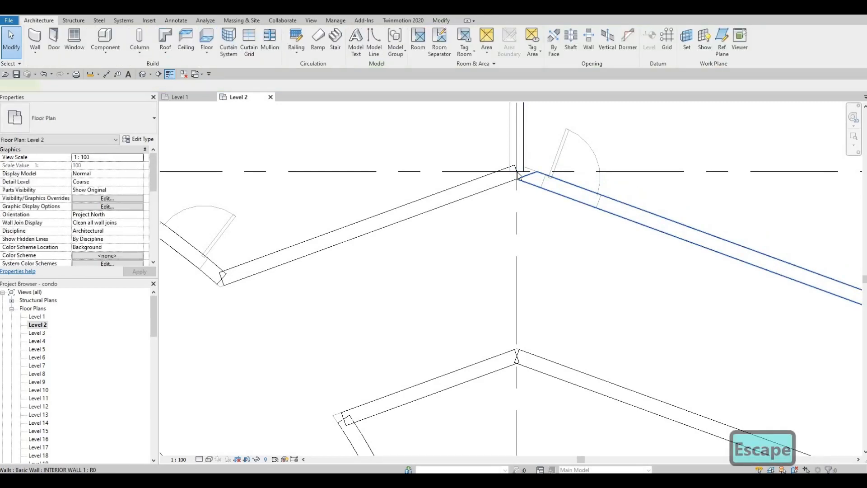
{"action": "left_click", "coordinate": [518, 176]}
{"action": "left_click_drag", "start_coordinate": [517, 174], "coordinate": [517, 175]}
{"action": "middle_click_drag", "start_coordinate": [475, 172], "coordinate": [497, 159]}
{"action": "scroll", "coordinate": [497, 159], "scroll_direction": "down", "scroll_amount": 2}
{"action": "scroll", "coordinate": [476, 221], "scroll_direction": "down", "scroll_amount": 1}
{"action": "middle_click_drag", "start_coordinate": [472, 285], "coordinate": [476, 225]}
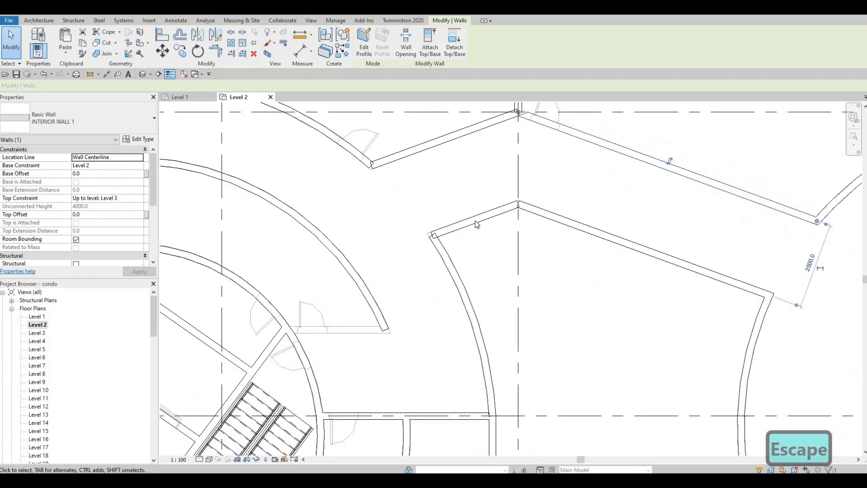
- Try to join the two angled walls at the lower corridor corner on grid G by adjusting the long wall's end
{"action": "key", "text": "Escape"}
{"action": "left_click", "coordinate": [477, 225]}
{"action": "scroll", "coordinate": [476, 228], "scroll_direction": "up", "scroll_amount": 3}
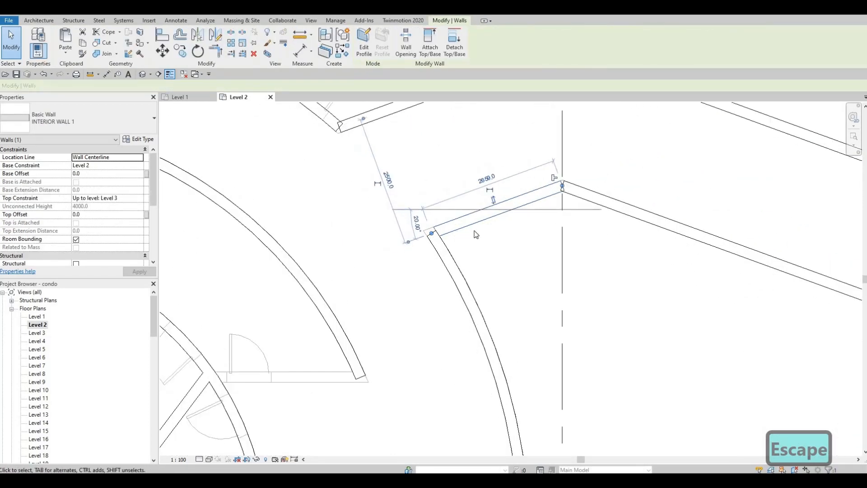
{"action": "key", "text": "Escape"}
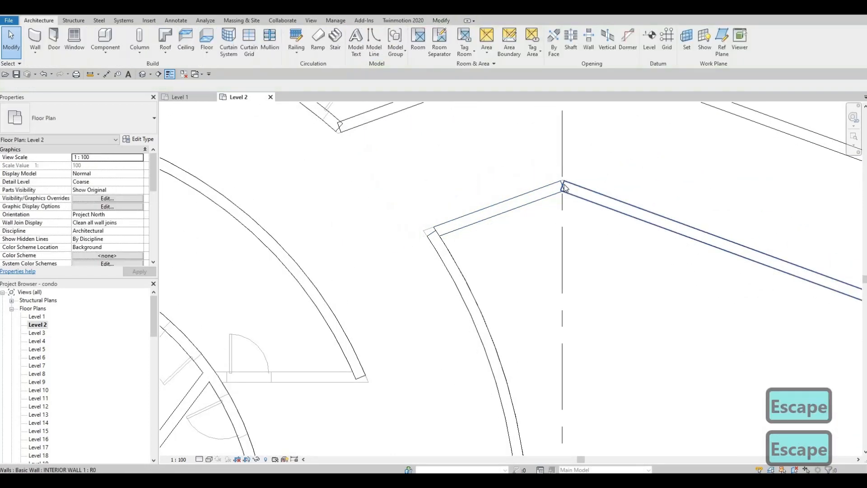
{"action": "left_click", "coordinate": [568, 180]}
{"action": "scroll", "coordinate": [563, 183], "scroll_direction": "up", "scroll_amount": 4}
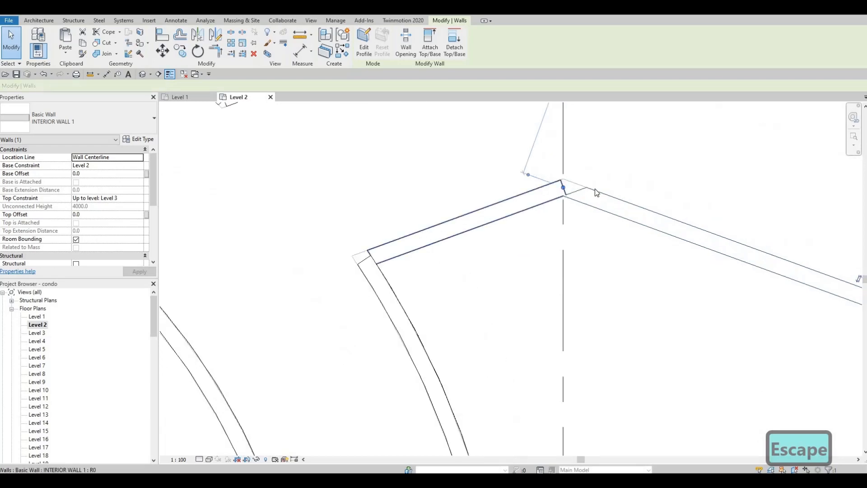
{"action": "key", "text": "Escape"}
{"action": "left_click", "coordinate": [589, 186]}
{"action": "key", "text": "Escape"}
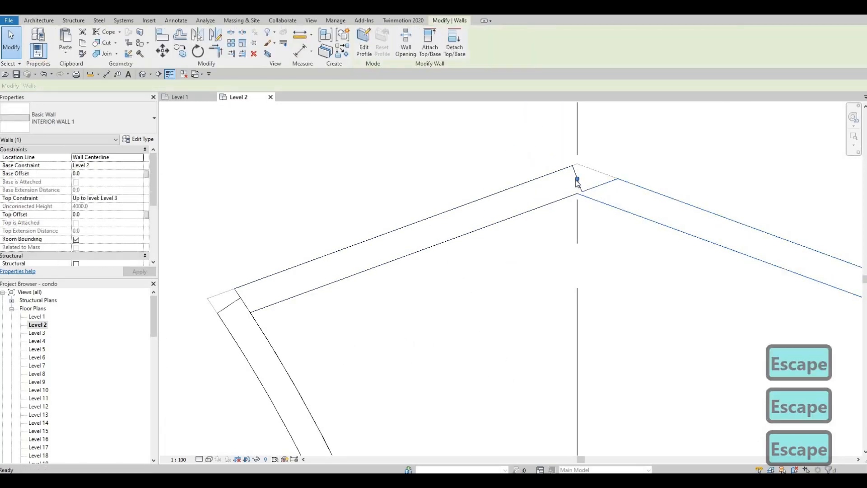
{"action": "key", "text": "Escape"}
{"action": "left_click", "coordinate": [577, 182]}
{"action": "left_click", "coordinate": [576, 180]}
{"action": "key", "text": "Escape"}
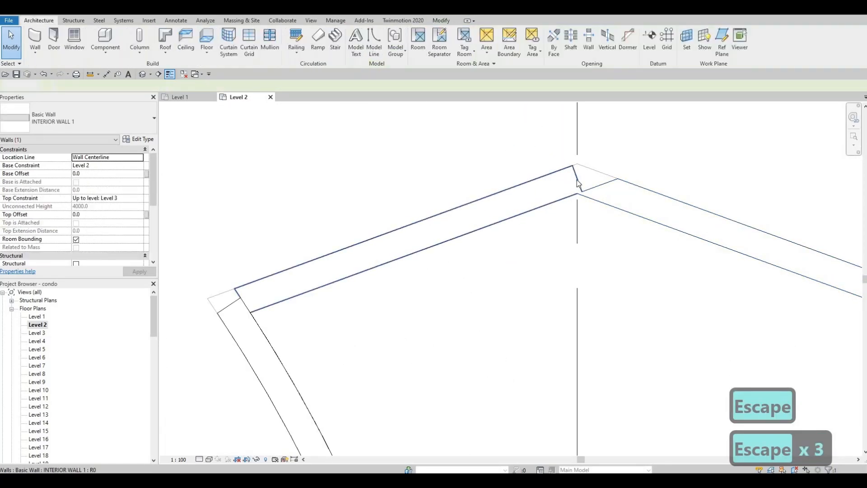
{"action": "left_click_drag", "start_coordinate": [577, 178], "coordinate": [584, 184]}
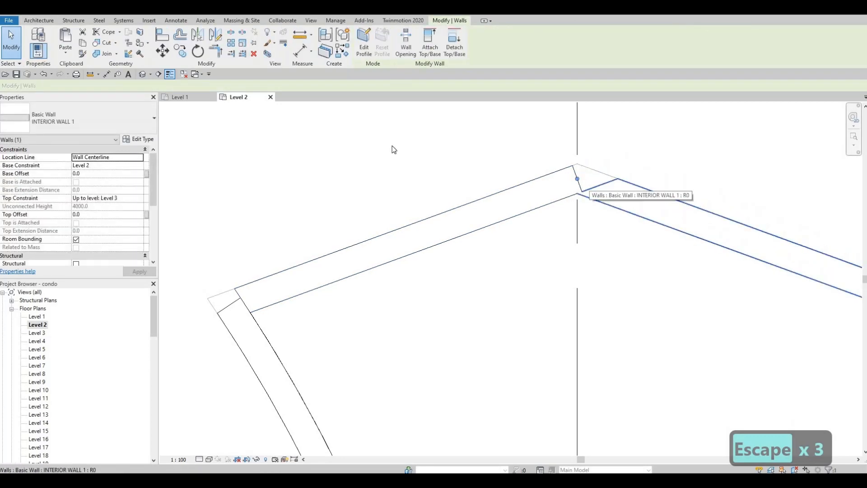
{"action": "key", "text": "Escape"}
{"action": "key", "text": "Escape"}
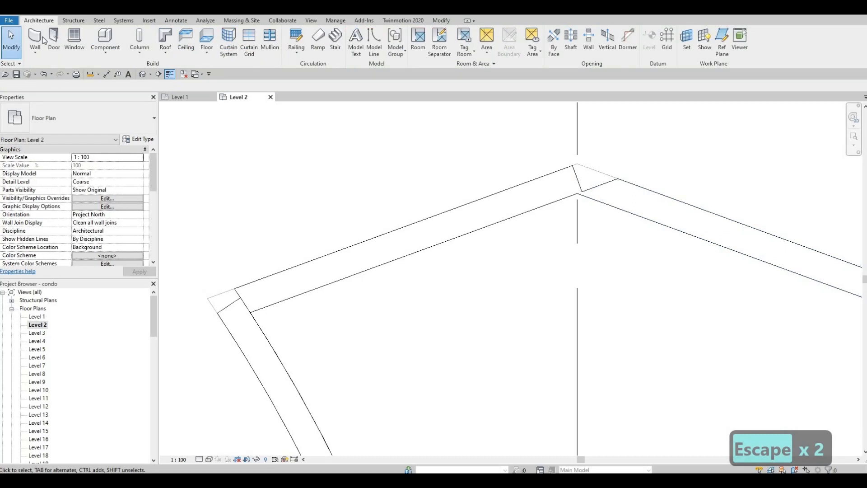
{"action": "key", "text": "w"}
{"action": "key", "text": "a"}
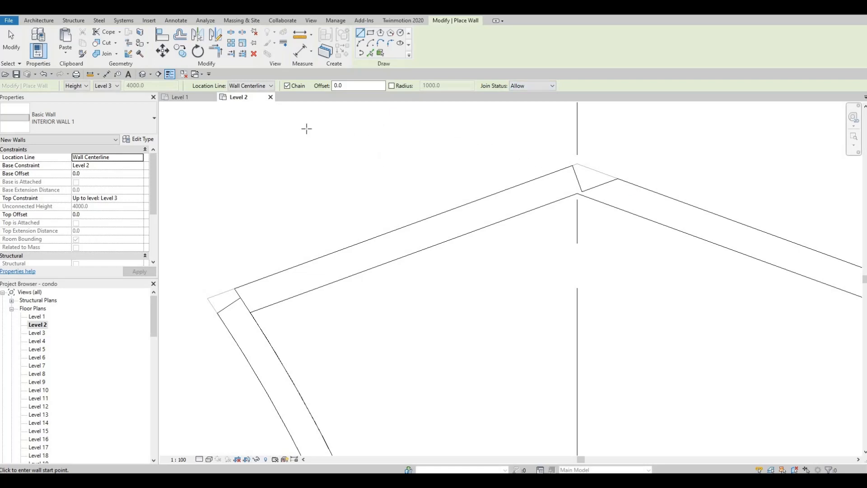
{"action": "middle_click_drag", "start_coordinate": [307, 129], "coordinate": [327, 137]}
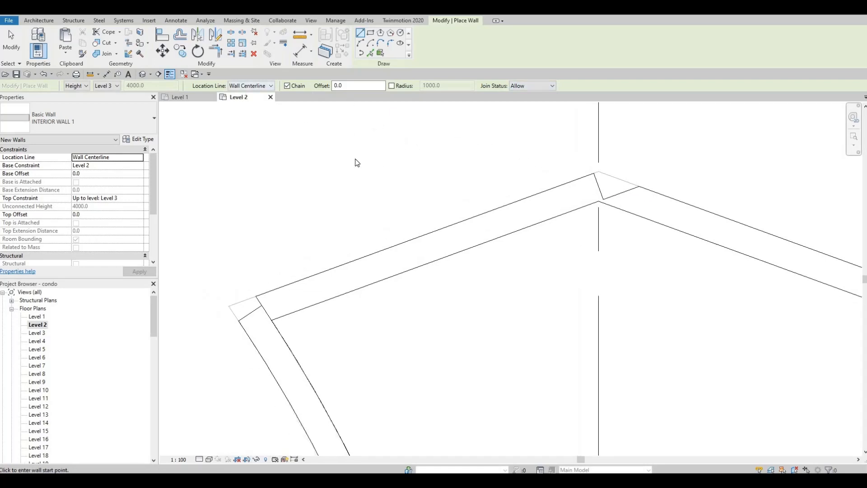
{"action": "key", "text": "Escape"}
{"action": "key", "text": "Escape"}
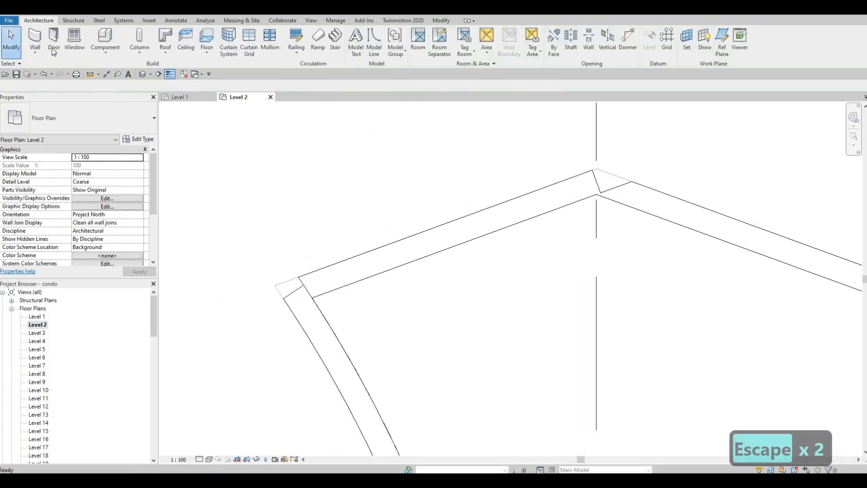
{"action": "key", "text": "w"}
{"action": "key", "text": "a"}
{"action": "left_click", "coordinate": [66, 115]}
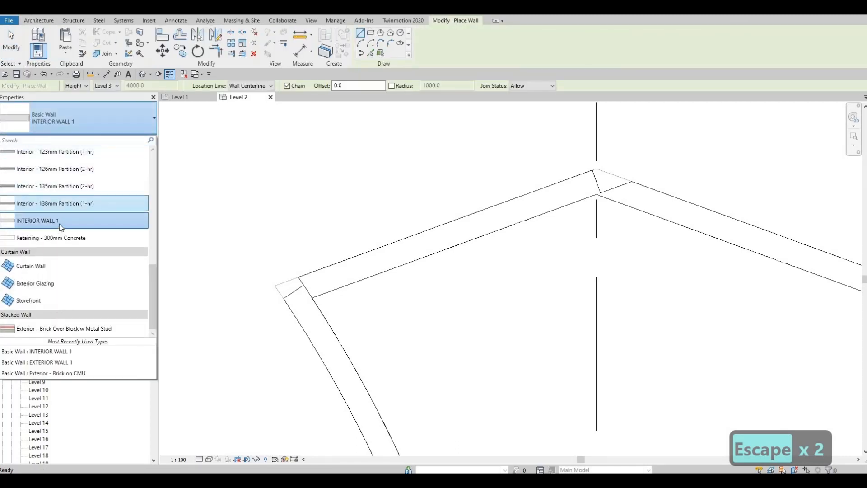
{"action": "left_click", "coordinate": [66, 203]}
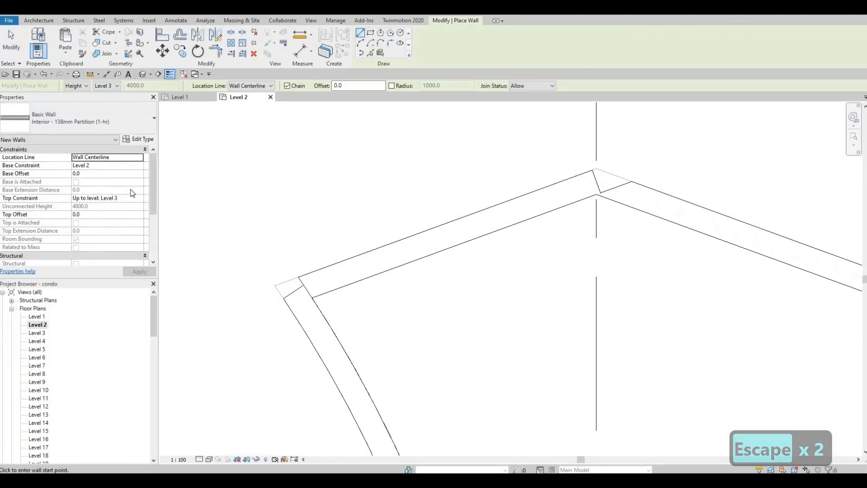
{"action": "left_click", "coordinate": [91, 119]}
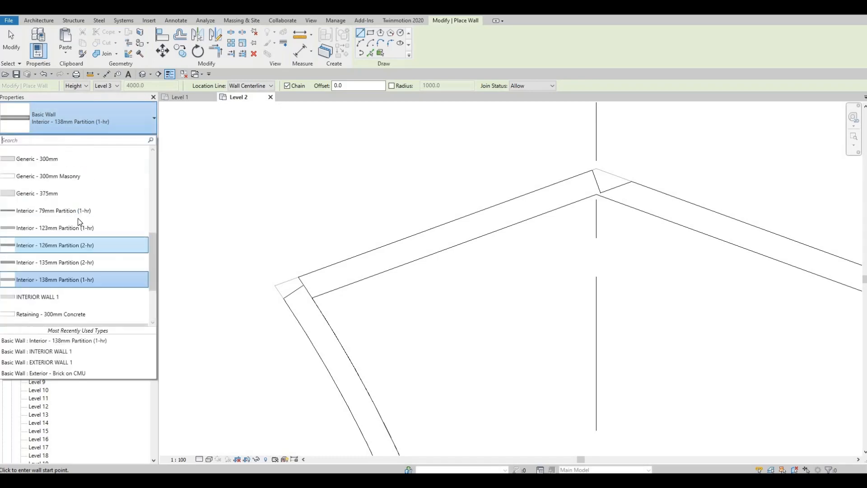
{"action": "scroll", "coordinate": [76, 210], "scroll_direction": "up", "scroll_amount": 3}
{"action": "scroll", "coordinate": [74, 194], "scroll_direction": "up", "scroll_amount": 5}
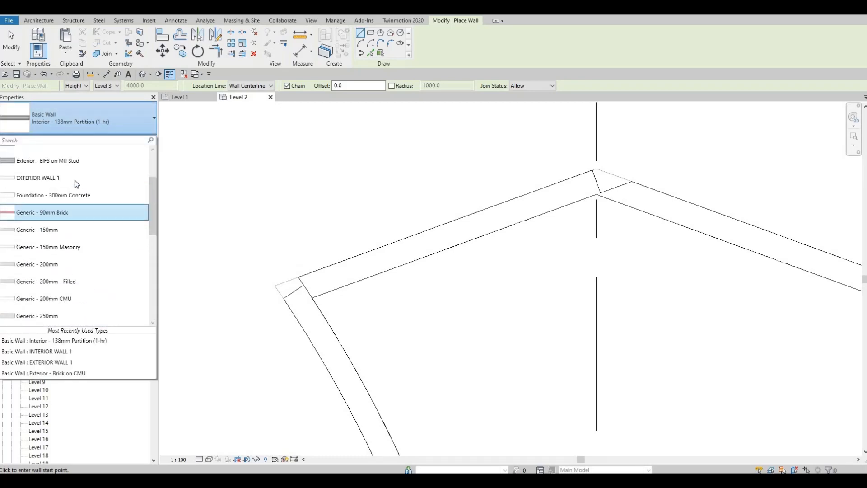
{"action": "left_click", "coordinate": [75, 171]}
{"action": "left_click", "coordinate": [72, 117]}
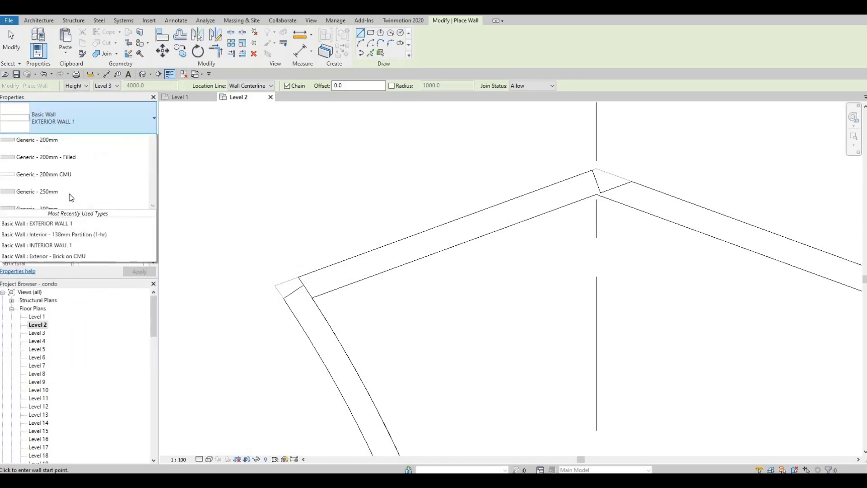
{"action": "scroll", "coordinate": [70, 203], "scroll_direction": "down", "scroll_amount": 5}
{"action": "scroll", "coordinate": [72, 206], "scroll_direction": "down", "scroll_amount": 1}
{"action": "left_click", "coordinate": [72, 207]}
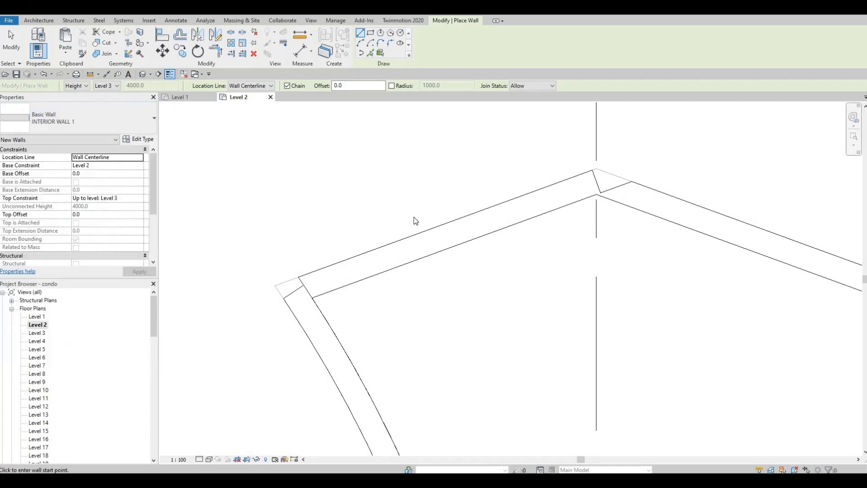
{"action": "scroll", "coordinate": [389, 270], "scroll_direction": "down", "scroll_amount": 1}
{"action": "middle_click_drag", "start_coordinate": [389, 270], "coordinate": [412, 213]}
{"action": "key", "text": "Escape"}
{"action": "key", "text": "Escape"}
- Allow the short angled wall to join at grid G and snap its end to the long angled wall at the lower corner
{"action": "scroll", "coordinate": [412, 213], "scroll_direction": "down", "scroll_amount": 2}
{"action": "left_click", "coordinate": [368, 226]}
{"action": "scroll", "coordinate": [365, 231], "scroll_direction": "up", "scroll_amount": 3}
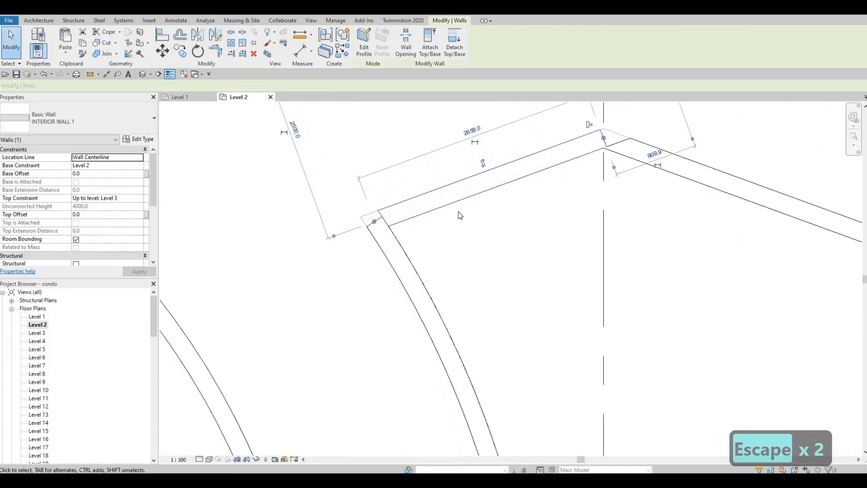
{"action": "left_click", "coordinate": [590, 129]}
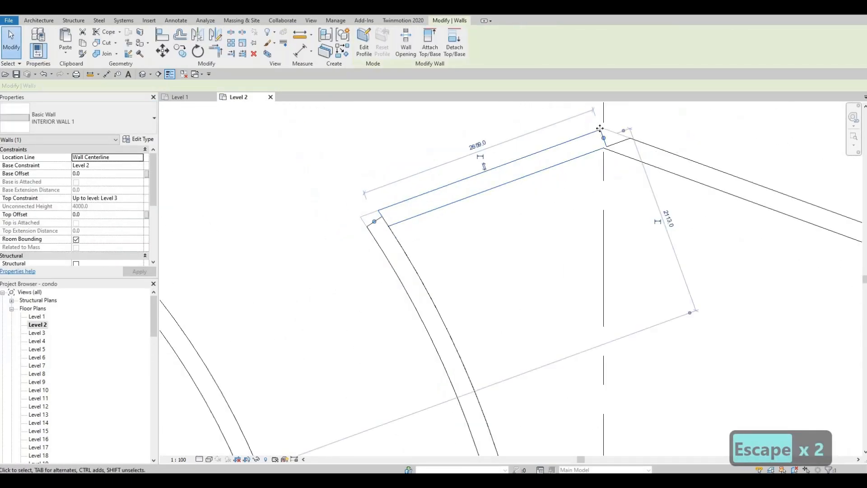
{"action": "left_click_drag", "start_coordinate": [603, 137], "coordinate": [603, 138]}
{"action": "key", "text": "Escape"}
{"action": "key", "text": "Escape"}
{"action": "left_click", "coordinate": [609, 136]}
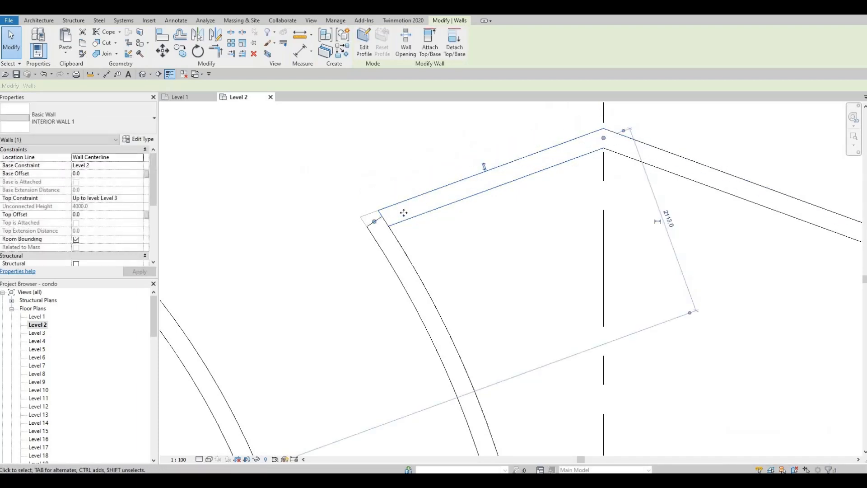
{"action": "key", "text": "Escape"}
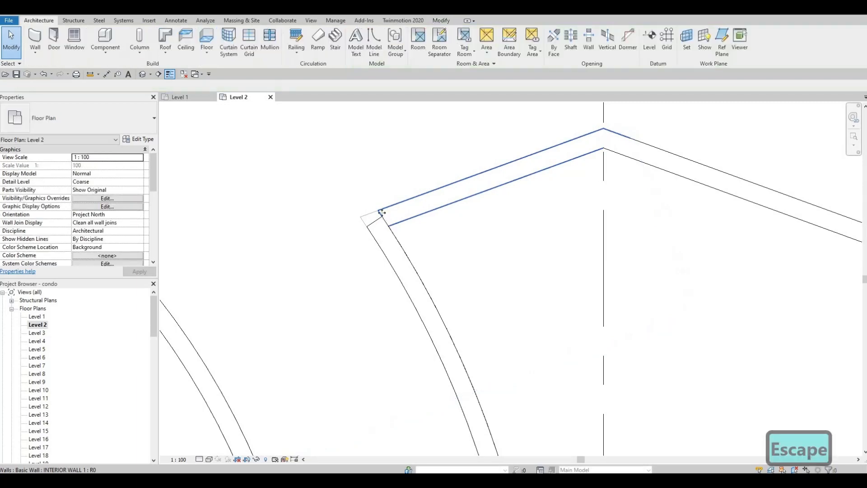
- Try to move the short angled wall's lower end onto the curved wall's end, and undo the move
{"action": "left_click", "coordinate": [383, 215]}
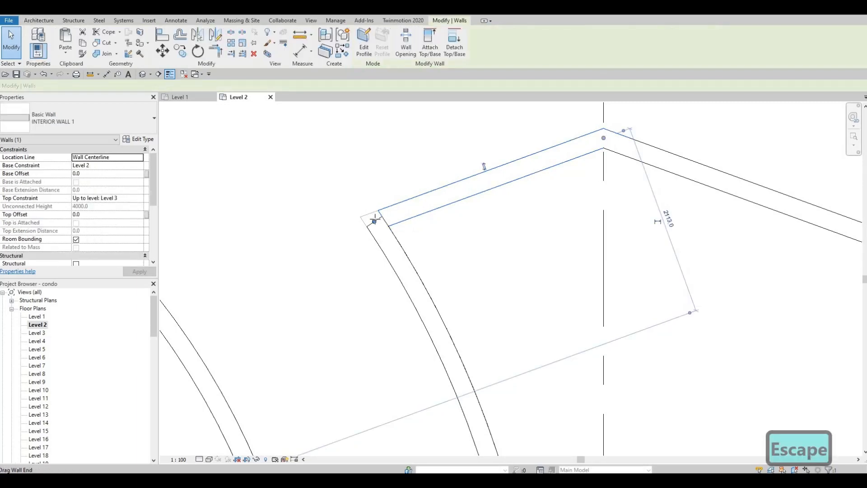
{"action": "left_click_drag", "start_coordinate": [374, 221], "coordinate": [375, 222]}
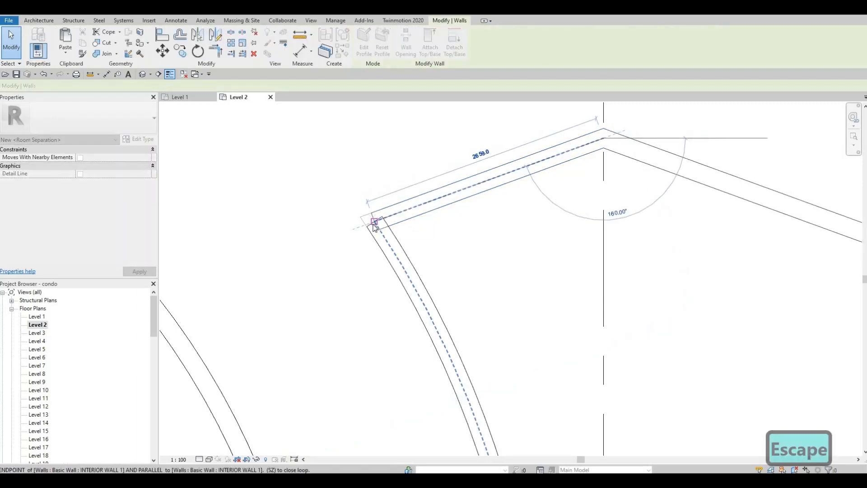
{"action": "key", "text": "Escape"}
{"action": "key", "text": "Escape"}
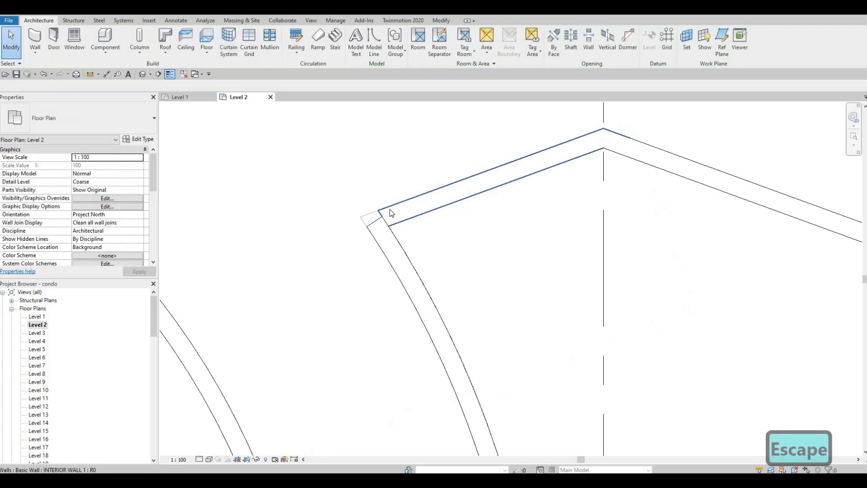
{"action": "left_click", "coordinate": [389, 209]}
{"action": "left_click_drag", "start_coordinate": [369, 225], "coordinate": [371, 220]}
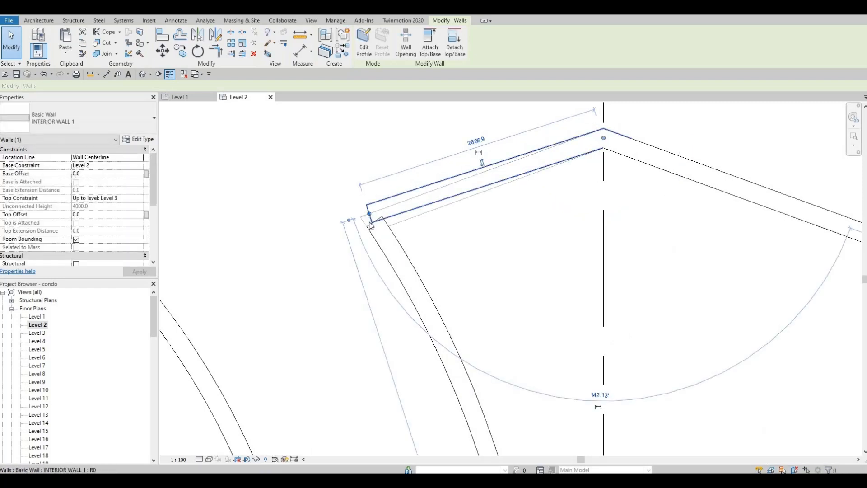
{"action": "key", "text": "ctrl+z"}
- Extend the curved wall's upper end to the underlay corner at the short angled wall and allow it to join
{"action": "left_click", "coordinate": [374, 218]}
{"action": "scroll", "coordinate": [375, 220], "scroll_direction": "up", "scroll_amount": 2}
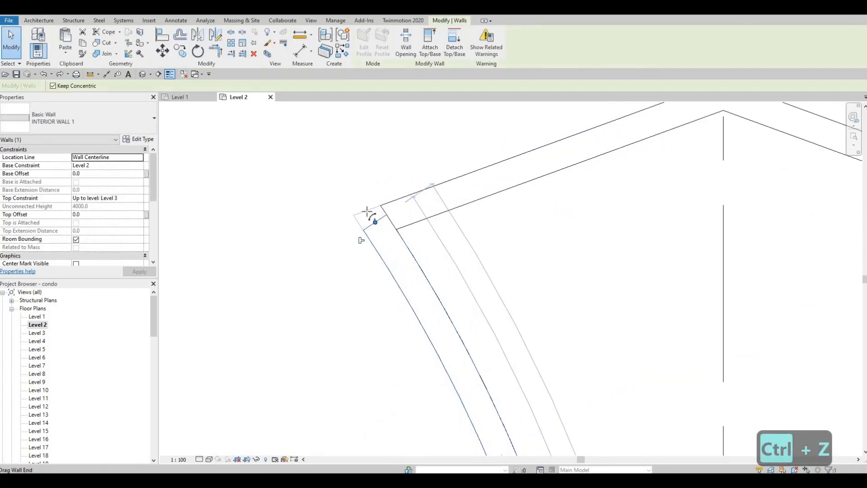
{"action": "left_click_drag", "start_coordinate": [367, 213], "coordinate": [367, 210]}
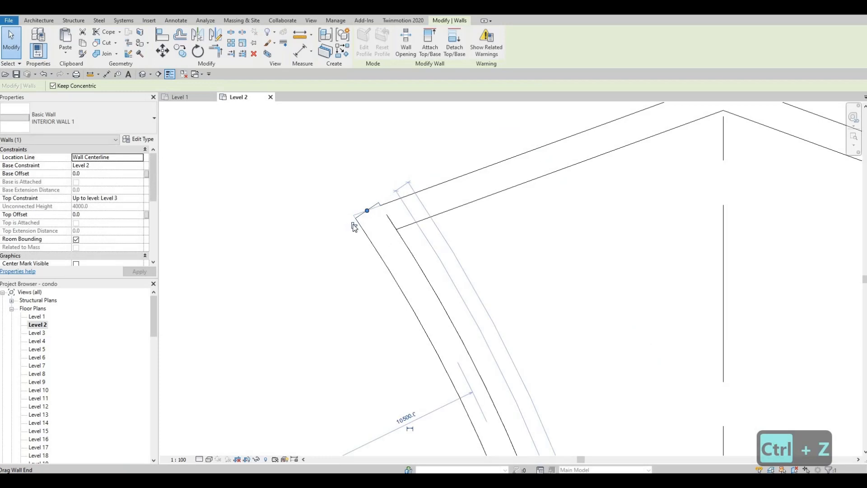
{"action": "left_click", "coordinate": [354, 226]}
{"action": "scroll", "coordinate": [418, 212], "scroll_direction": "down", "scroll_amount": 2}
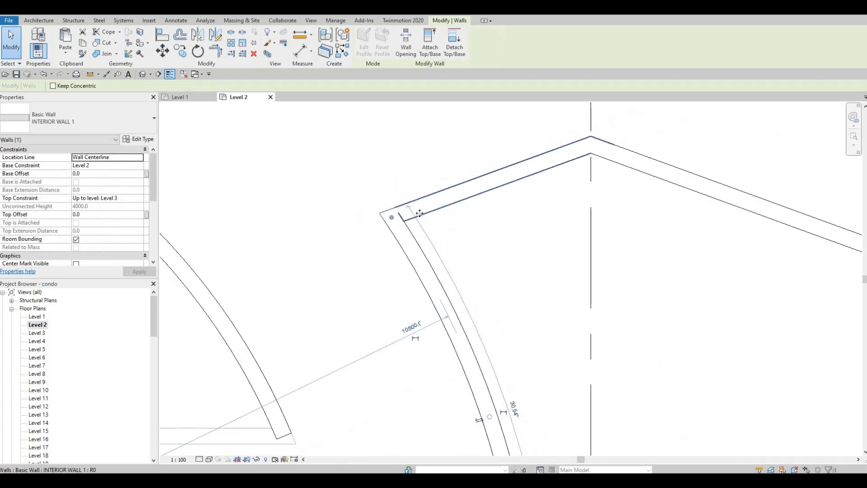
{"action": "left_click", "coordinate": [420, 218]}
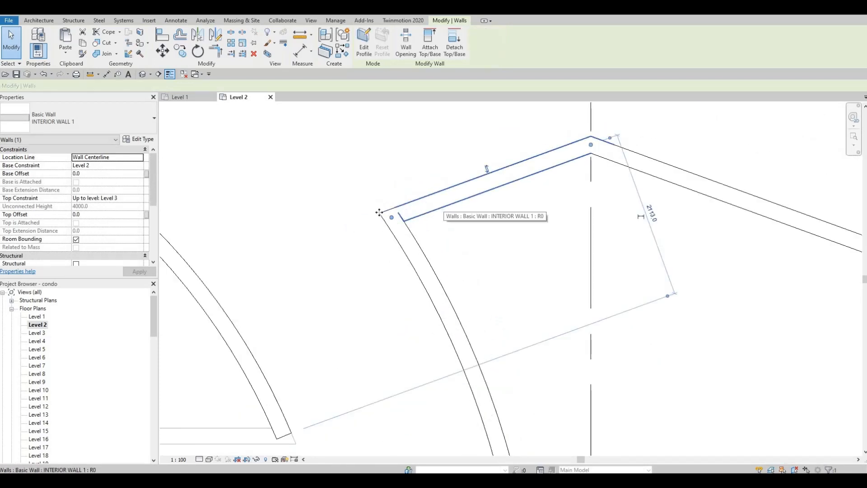
{"action": "key", "text": "Escape"}
{"action": "scroll", "coordinate": [403, 211], "scroll_direction": "down", "scroll_amount": 2}
{"action": "key", "text": "Escape"}
{"action": "left_click", "coordinate": [417, 204]}
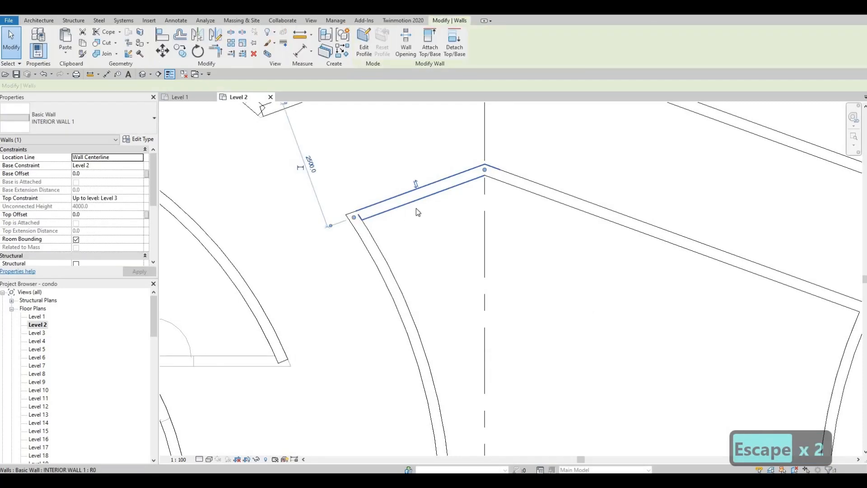
{"action": "scroll", "coordinate": [509, 216], "scroll_direction": "down", "scroll_amount": 6}
{"action": "key", "text": "Escape"}
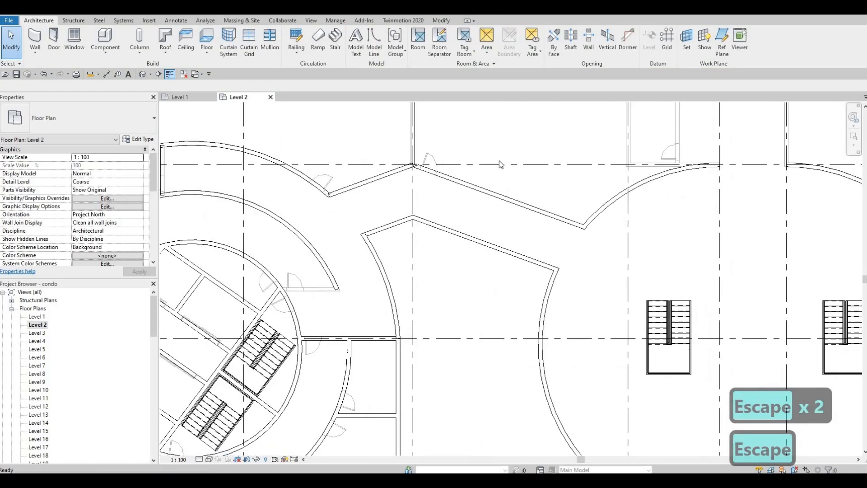
- Draw a slanted INTERIOR WALL 1 from the curved wall's end at grid I to the upper exterior wall, between grids H and I
{"action": "scroll", "coordinate": [503, 234], "scroll_direction": "up", "scroll_amount": 5}
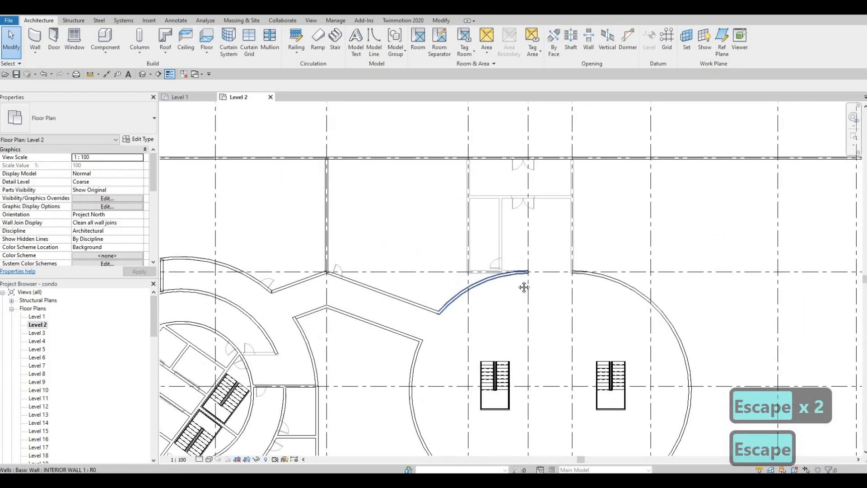
{"action": "middle_click_drag", "start_coordinate": [582, 249], "coordinate": [578, 256]}
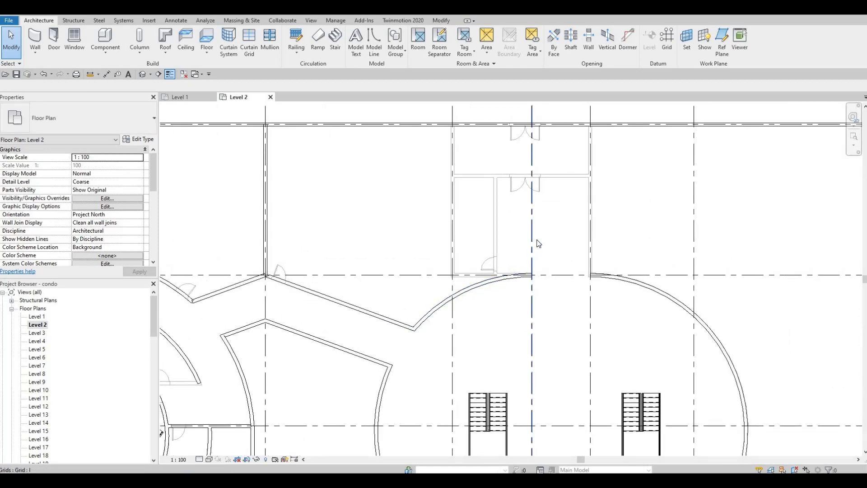
{"action": "middle_click_drag", "start_coordinate": [536, 240], "coordinate": [471, 224]}
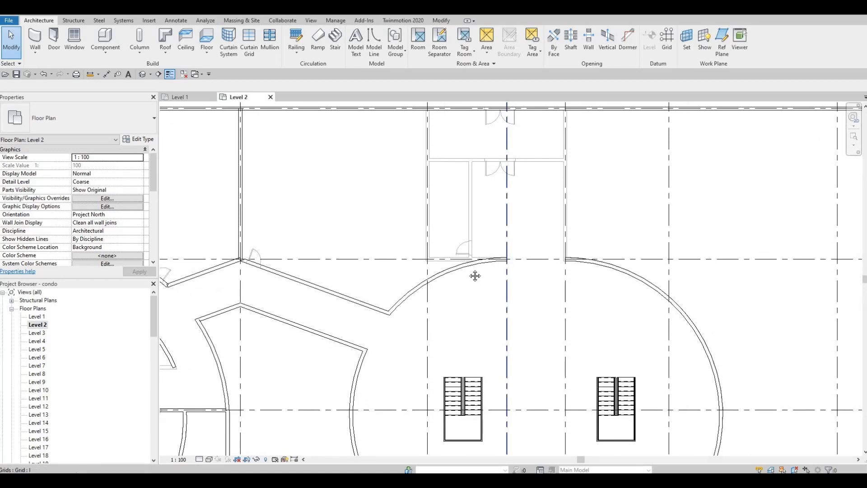
{"action": "middle_click_drag", "start_coordinate": [425, 140], "coordinate": [423, 150]}
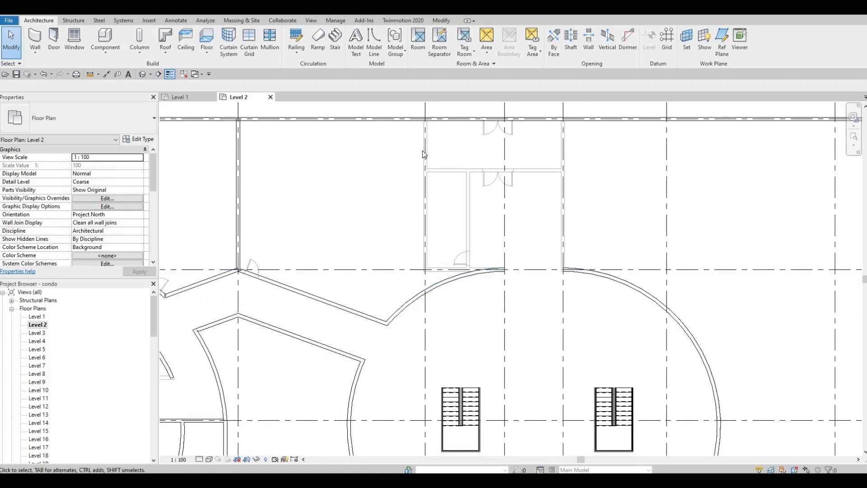
{"action": "key", "text": "Escape"}
{"action": "left_click", "coordinate": [238, 158]}
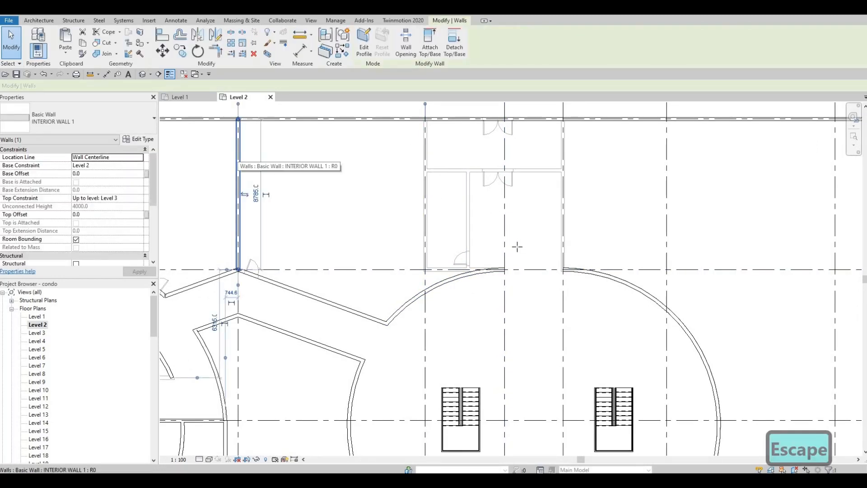
{"action": "key", "text": "c"}
{"action": "key", "text": "s"}
{"action": "left_click", "coordinate": [504, 269]}
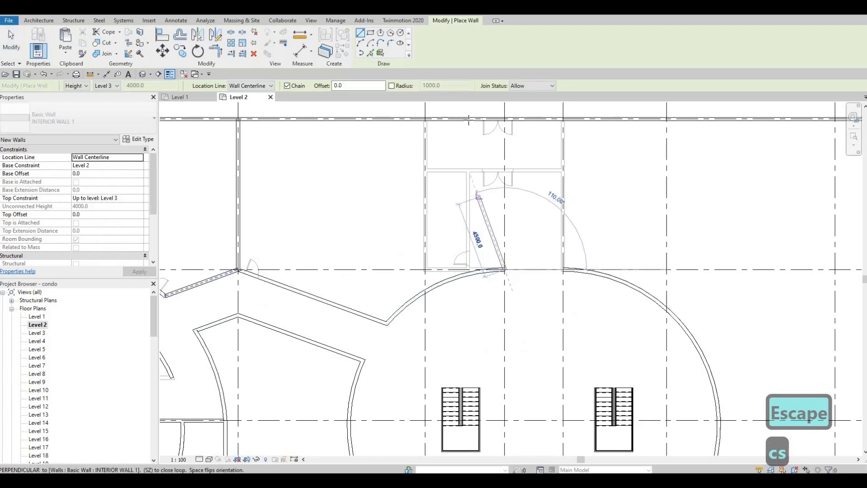
{"action": "left_click", "coordinate": [443, 119]}
{"action": "key", "text": "Escape"}
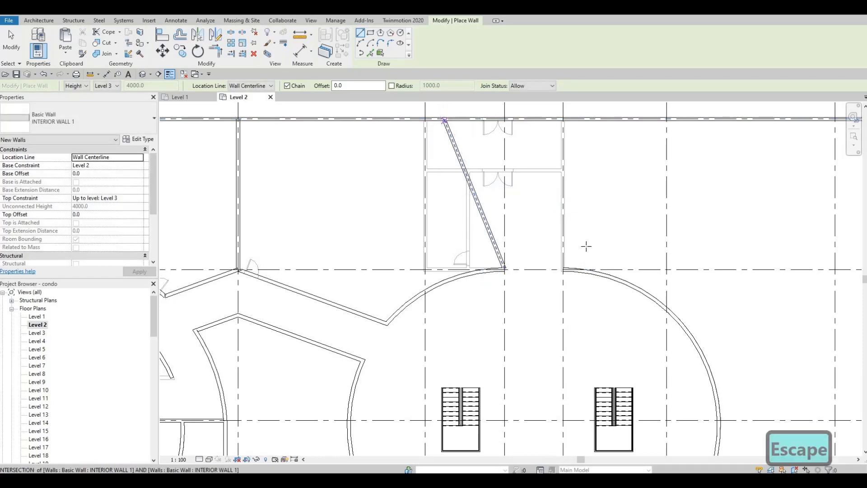
- Draw a vertical interior wall 8785 mm long along grid J, from the curved wall's end to the upper exterior wall
{"action": "scroll", "coordinate": [561, 276], "scroll_direction": "up", "scroll_amount": 4}
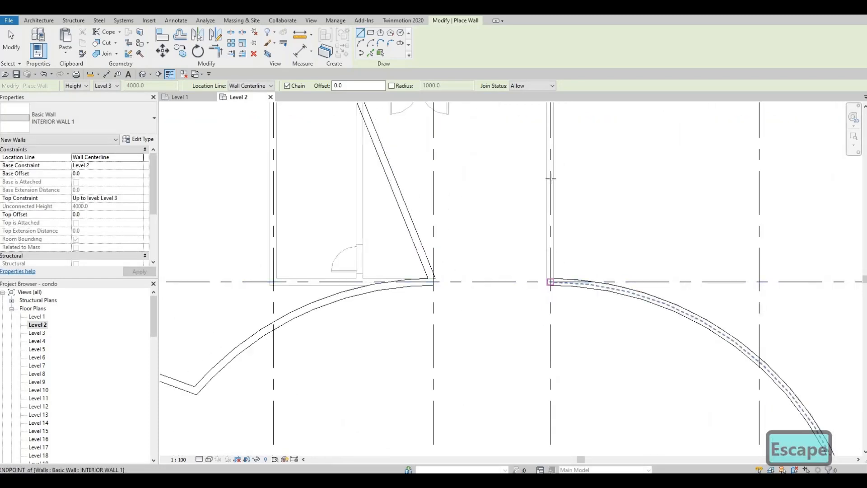
{"action": "left_click", "coordinate": [563, 270]}
{"action": "middle_click_drag", "start_coordinate": [526, 198], "coordinate": [507, 336]}
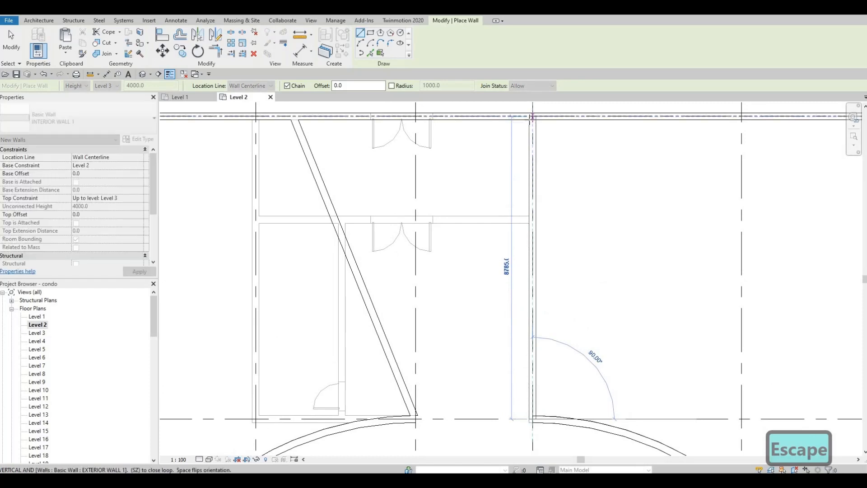
{"action": "key", "text": "Escape"}
{"action": "scroll", "coordinate": [496, 257], "scroll_direction": "down", "scroll_amount": 3}
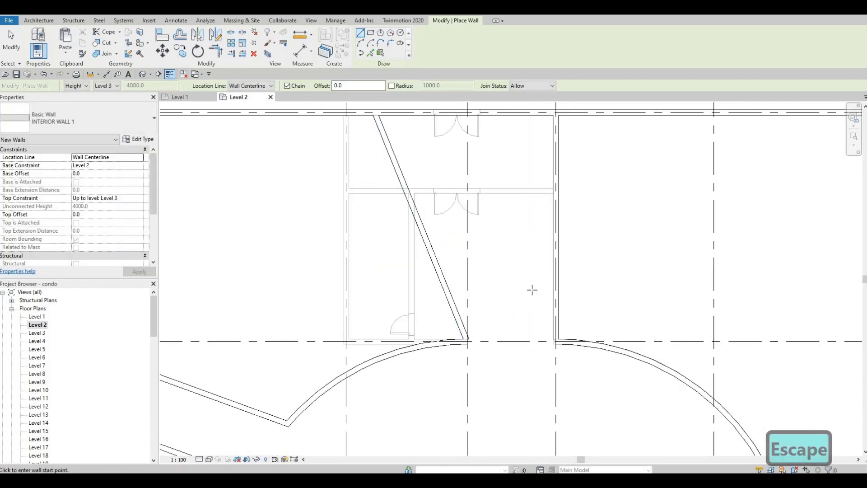
- Draw chained interior walls from the curved wall at grid K horizontally to grid M, continuing up grid M to the exterior wall
{"action": "middle_click_drag", "start_coordinate": [475, 339], "coordinate": [478, 272]}
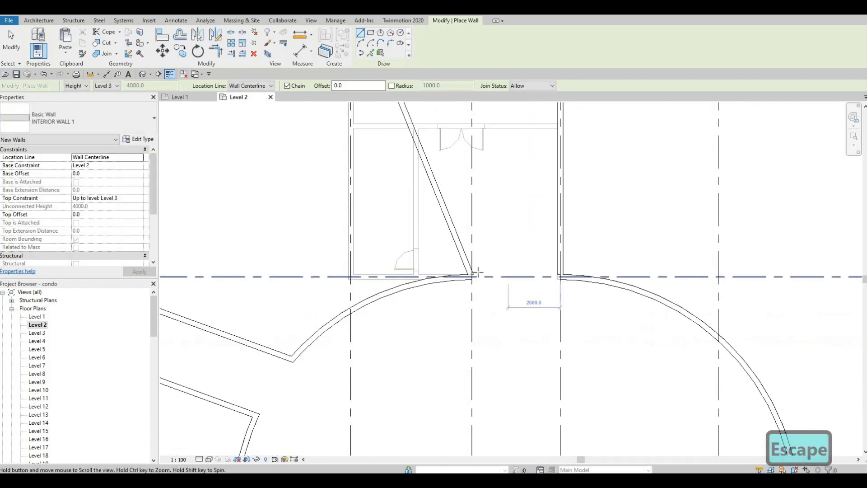
{"action": "scroll", "coordinate": [461, 271], "scroll_direction": "down", "scroll_amount": 2}
{"action": "middle_click_drag", "start_coordinate": [414, 271], "coordinate": [388, 279]}
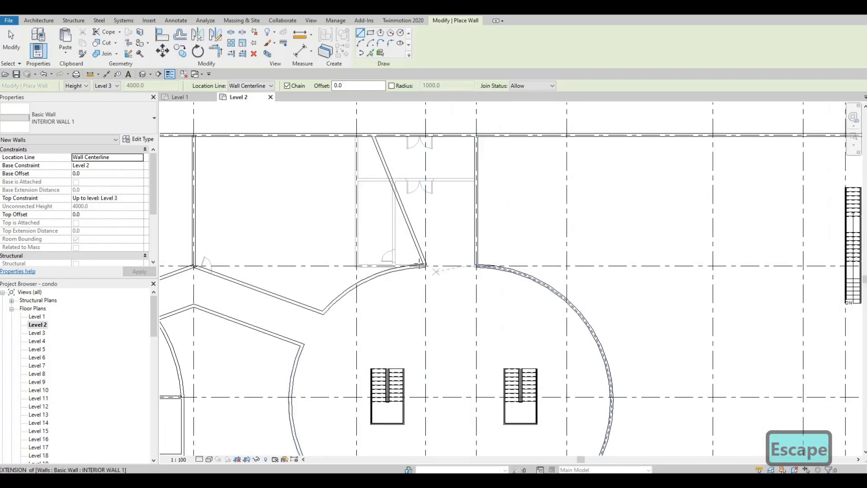
{"action": "scroll", "coordinate": [458, 245], "scroll_direction": "down", "scroll_amount": 2}
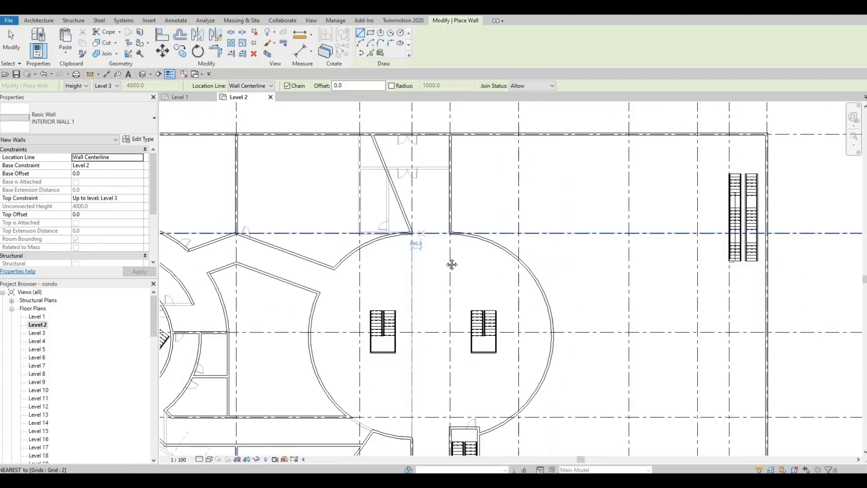
{"action": "scroll", "coordinate": [457, 267], "scroll_direction": "down", "scroll_amount": 1}
{"action": "middle_click_drag", "start_coordinate": [534, 256], "coordinate": [486, 269]}
{"action": "scroll", "coordinate": [493, 277], "scroll_direction": "down", "scroll_amount": 2}
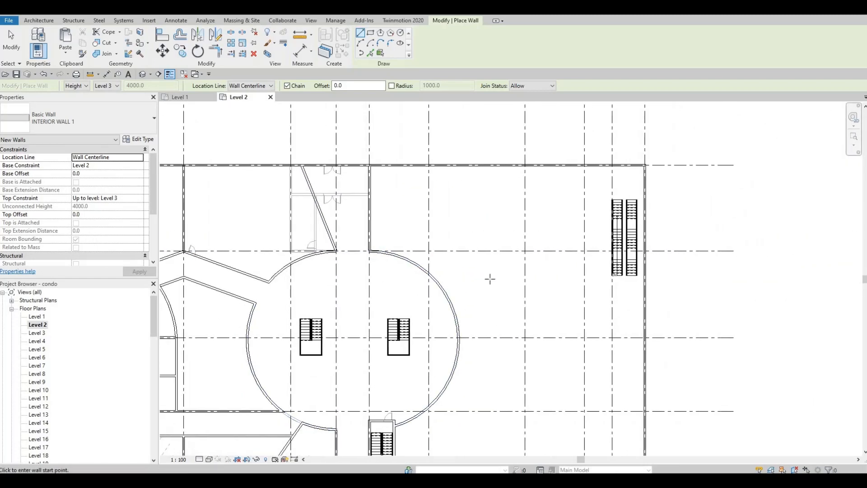
{"action": "scroll", "coordinate": [485, 241], "scroll_direction": "down", "scroll_amount": 2}
{"action": "middle_click_drag", "start_coordinate": [449, 328], "coordinate": [464, 285]}
{"action": "middle_click_drag", "start_coordinate": [462, 238], "coordinate": [457, 278]}
{"action": "scroll", "coordinate": [451, 269], "scroll_direction": "up", "scroll_amount": 1}
{"action": "scroll", "coordinate": [452, 269], "scroll_direction": "up", "scroll_amount": 1}
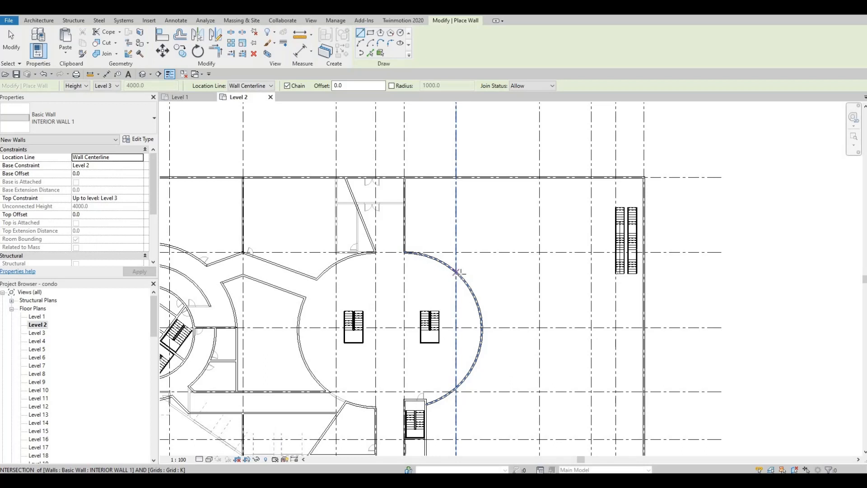
{"action": "left_click", "coordinate": [456, 272]}
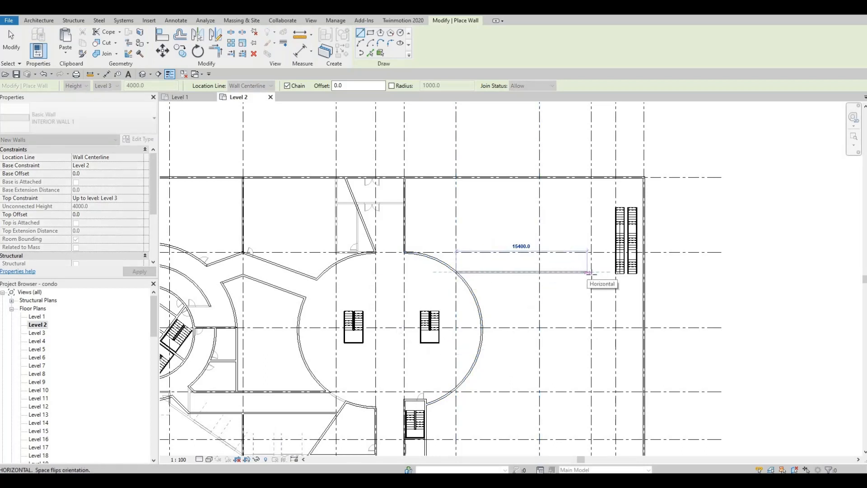
{"action": "left_click", "coordinate": [591, 271]}
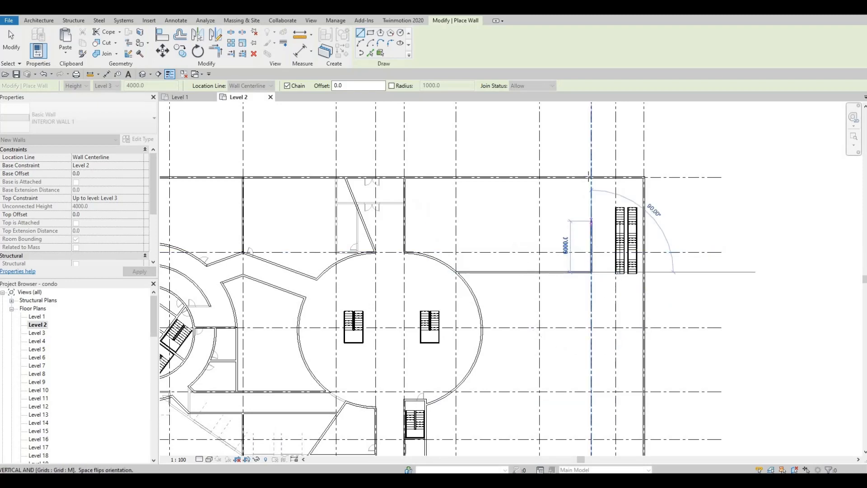
{"action": "key", "text": "Escape"}
{"action": "key", "text": "Escape"}
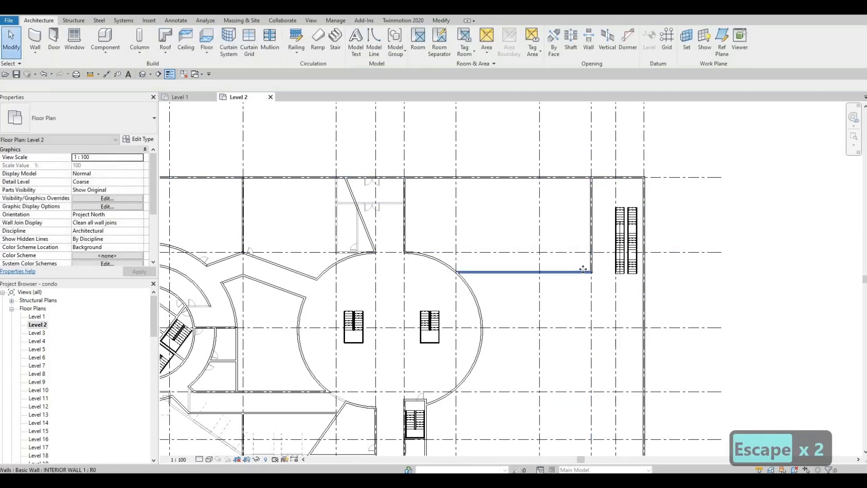
- Set the distance between the horizontal wall from grid K to M and grid 2 to 2500 mm
{"action": "left_click", "coordinate": [578, 272]}
{"action": "scroll", "coordinate": [607, 263], "scroll_direction": "up", "scroll_amount": 2}
{"action": "scroll", "coordinate": [618, 229], "scroll_direction": "up", "scroll_amount": 3}
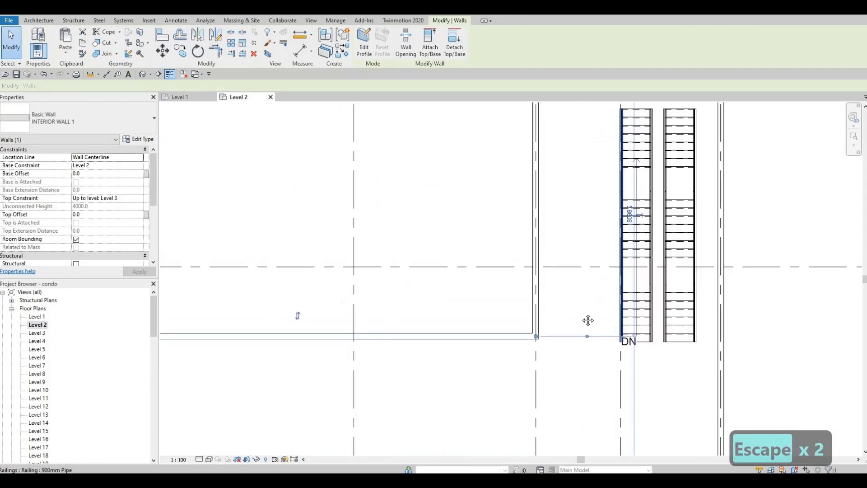
{"action": "scroll", "coordinate": [583, 223], "scroll_direction": "down", "scroll_amount": 1}
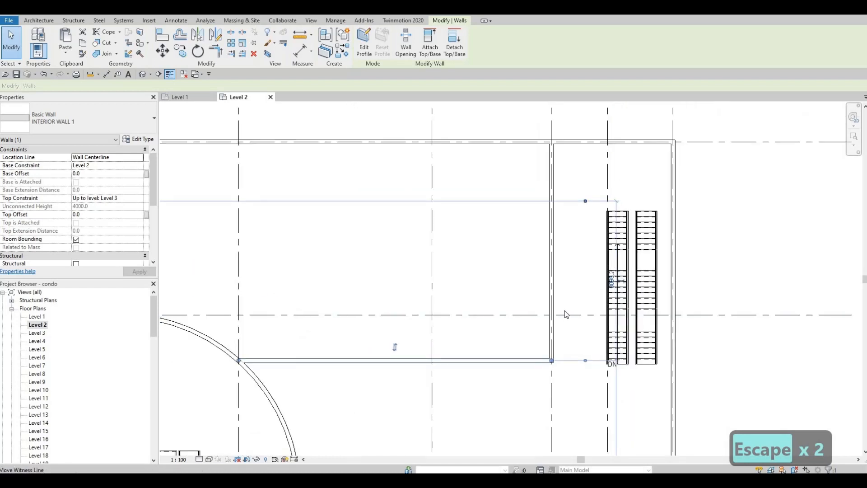
{"action": "scroll", "coordinate": [605, 345], "scroll_direction": "up", "scroll_amount": 4}
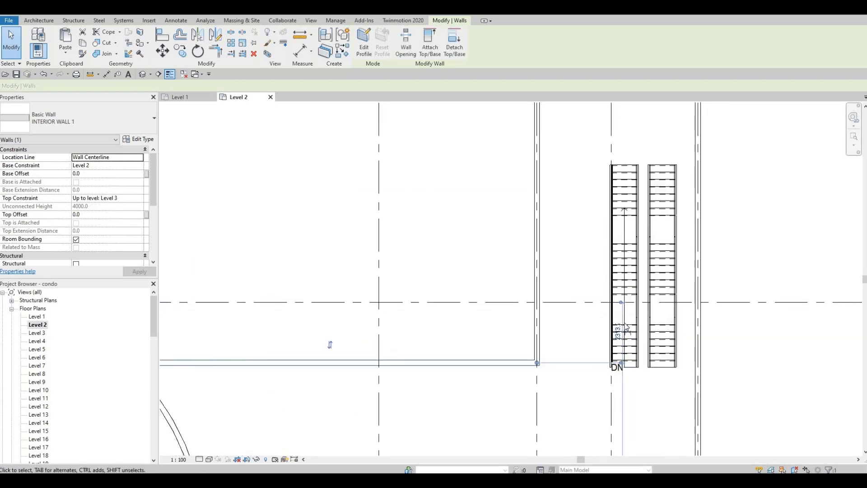
{"action": "left_click", "coordinate": [625, 324]}
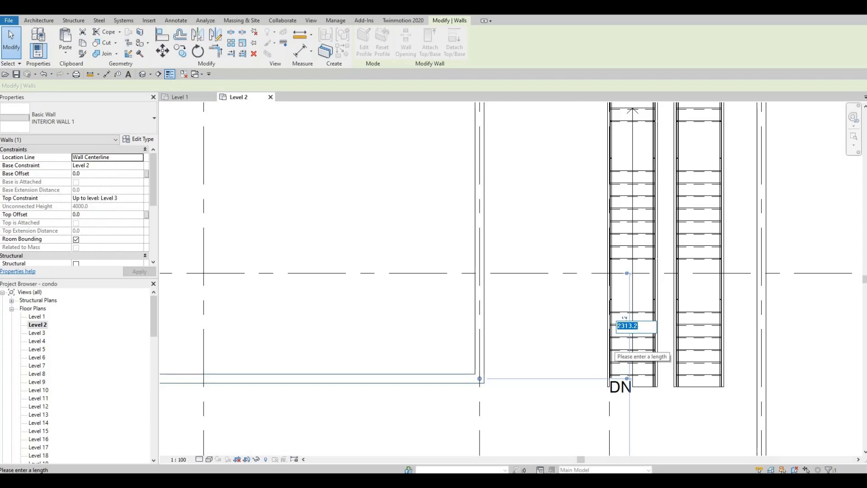
{"action": "type", "text": "2500"}
{"action": "key", "text": "Return"}
{"action": "key", "text": "Escape"}
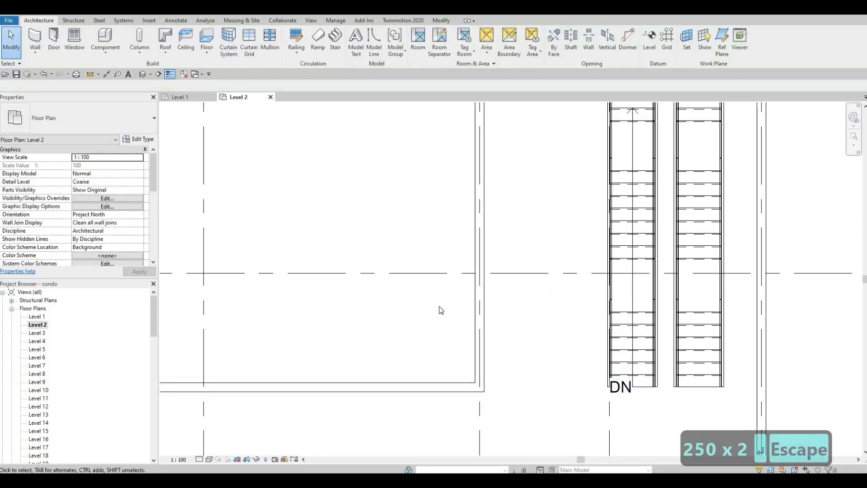
{"action": "key", "text": "Escape"}
- Review the Level 2 wall layout around the large circular hall and the adjoining rooms up to grid O
{"action": "middle_click_drag", "start_coordinate": [212, 414], "coordinate": [455, 307]}
{"action": "scroll", "coordinate": [455, 308], "scroll_direction": "down", "scroll_amount": 4}
{"action": "middle_click_drag", "start_coordinate": [555, 344], "coordinate": [559, 381]}
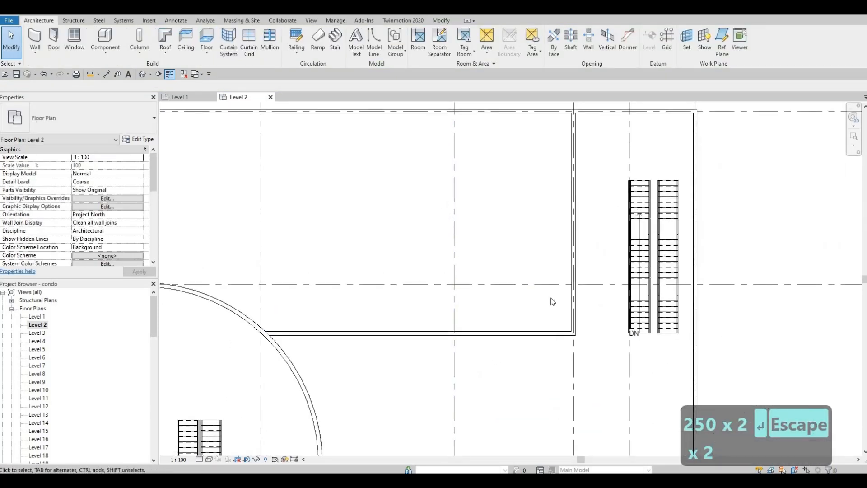
{"action": "scroll", "coordinate": [553, 302], "scroll_direction": "down", "scroll_amount": 3}
{"action": "middle_click_drag", "start_coordinate": [565, 346], "coordinate": [563, 292]}
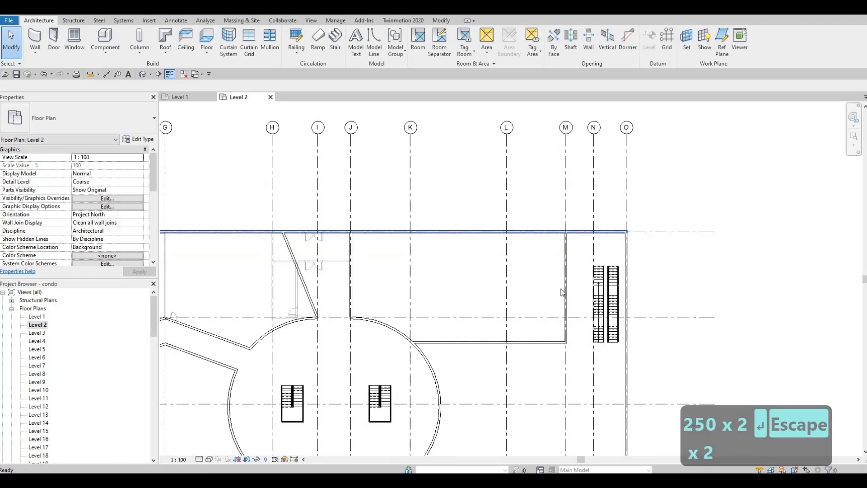
{"action": "scroll", "coordinate": [558, 284], "scroll_direction": "up", "scroll_amount": 1}
{"action": "key", "text": "Escape"}
{"action": "middle_click_drag", "start_coordinate": [399, 349], "coordinate": [410, 309]}
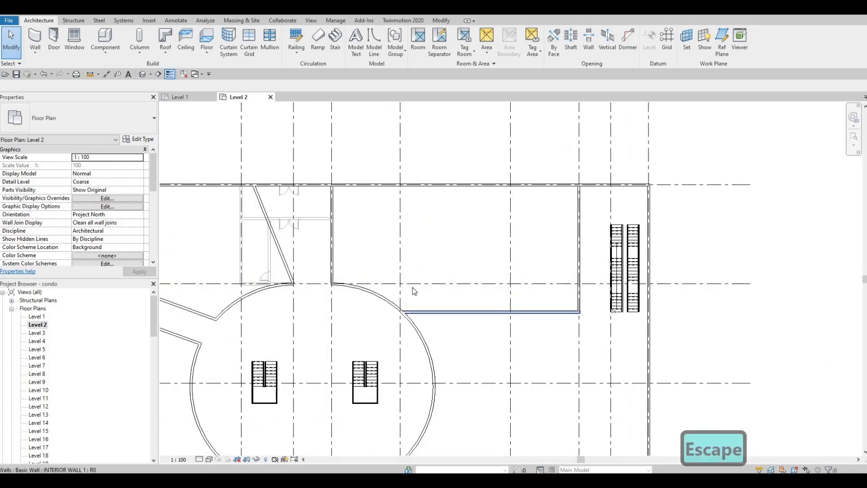
{"action": "scroll", "coordinate": [431, 294], "scroll_direction": "down", "scroll_amount": 2}
{"action": "scroll", "coordinate": [369, 265], "scroll_direction": "down", "scroll_amount": 2}
{"action": "middle_click_drag", "start_coordinate": [369, 265], "coordinate": [684, 232]}
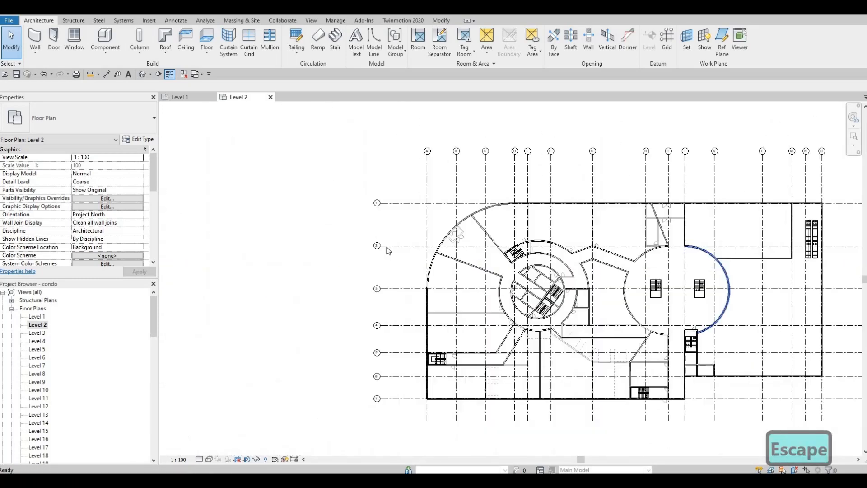
{"action": "scroll", "coordinate": [385, 248], "scroll_direction": "up", "scroll_amount": 5}
{"action": "scroll", "coordinate": [365, 273], "scroll_direction": "down", "scroll_amount": 3}
{"action": "middle_click_drag", "start_coordinate": [655, 266], "coordinate": [414, 272]}
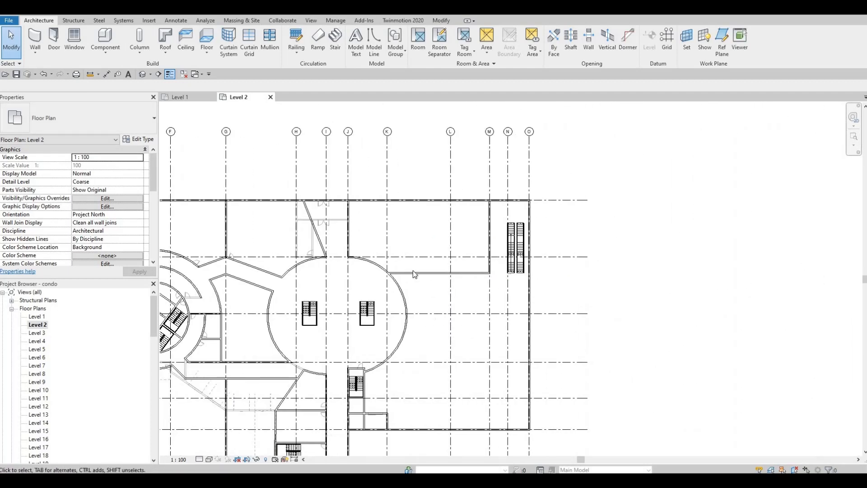
{"action": "key", "text": "Escape"}
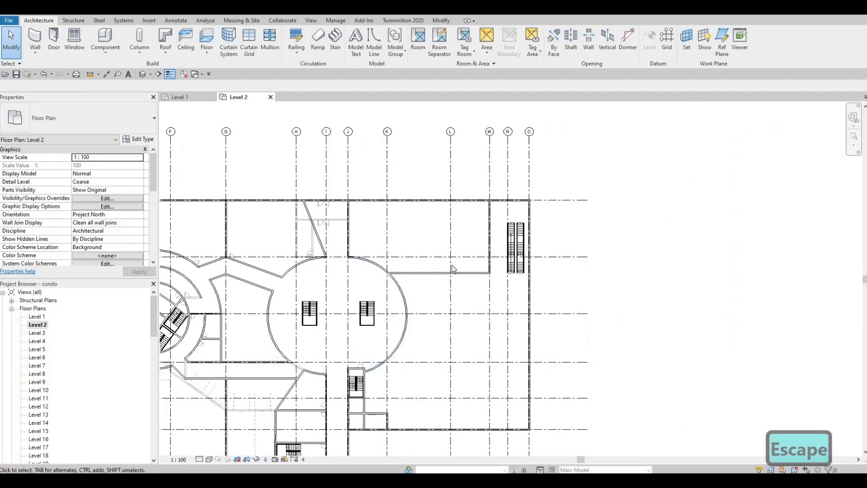
{"action": "middle_click_drag", "start_coordinate": [449, 287], "coordinate": [449, 296]}
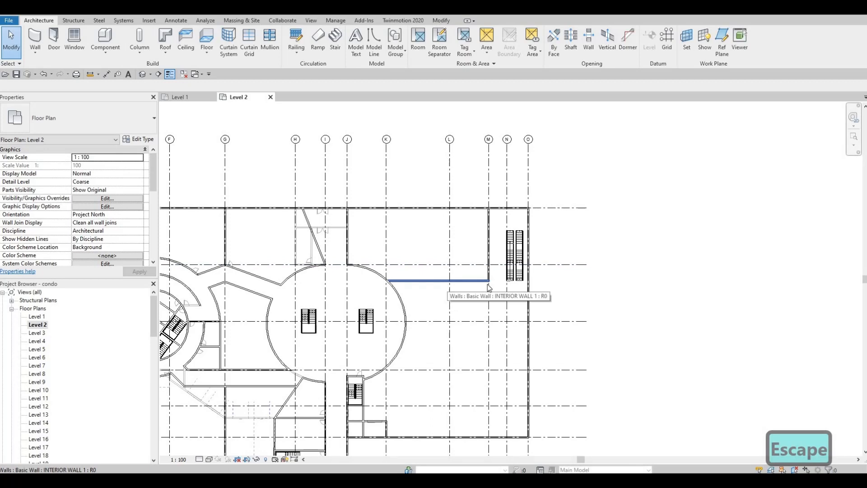
{"action": "scroll", "coordinate": [500, 272], "scroll_direction": "up", "scroll_amount": 1}
{"action": "middle_click", "coordinate": [499, 273]}
{"action": "middle_click", "coordinate": [500, 273]}
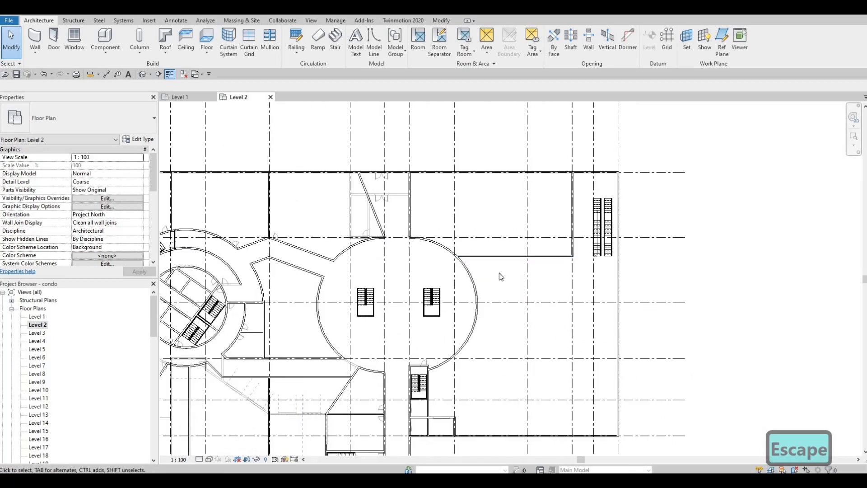
{"action": "middle_click_drag", "start_coordinate": [497, 294], "coordinate": [496, 303]}
{"action": "middle_click_drag", "start_coordinate": [529, 248], "coordinate": [529, 255]}
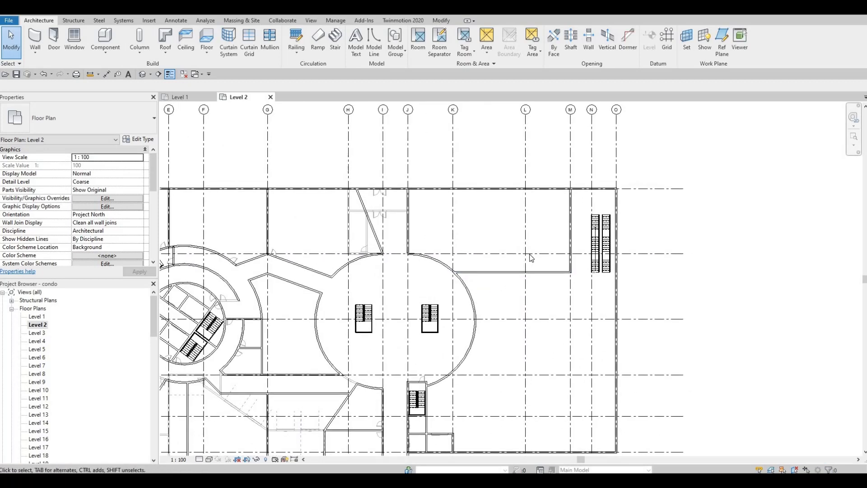
- Draw a vertical interior wall 4000 mm from grid M, from the upper exterior wall down to the horizontal wall between grids K and M
{"action": "key", "text": "Escape"}
{"action": "key", "text": "Escape"}
{"action": "left_click", "coordinate": [547, 272]}
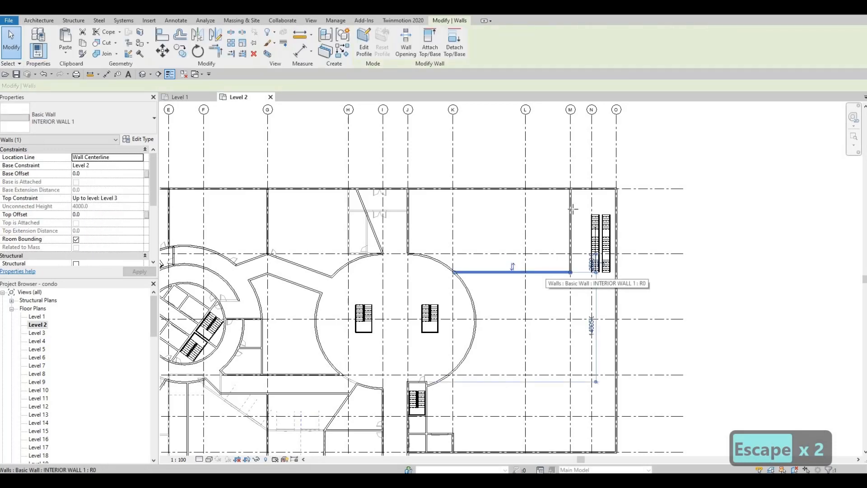
{"action": "key", "text": "c"}
{"action": "key", "text": "s"}
{"action": "scroll", "coordinate": [562, 200], "scroll_direction": "up", "scroll_amount": 3}
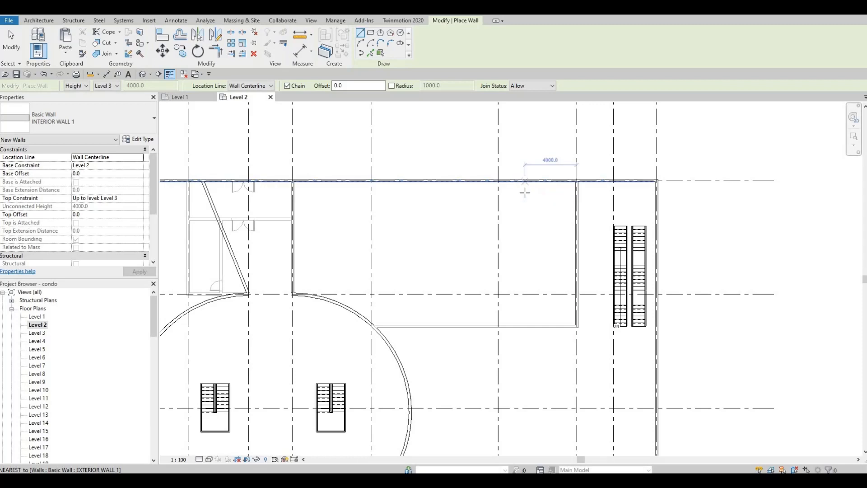
{"action": "left_click", "coordinate": [525, 181]}
{"action": "left_click", "coordinate": [525, 324]}
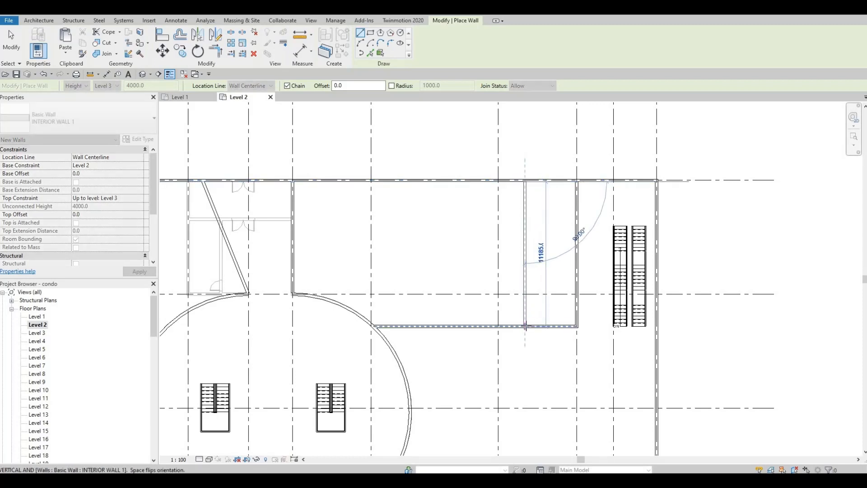
{"action": "key", "text": "Escape"}
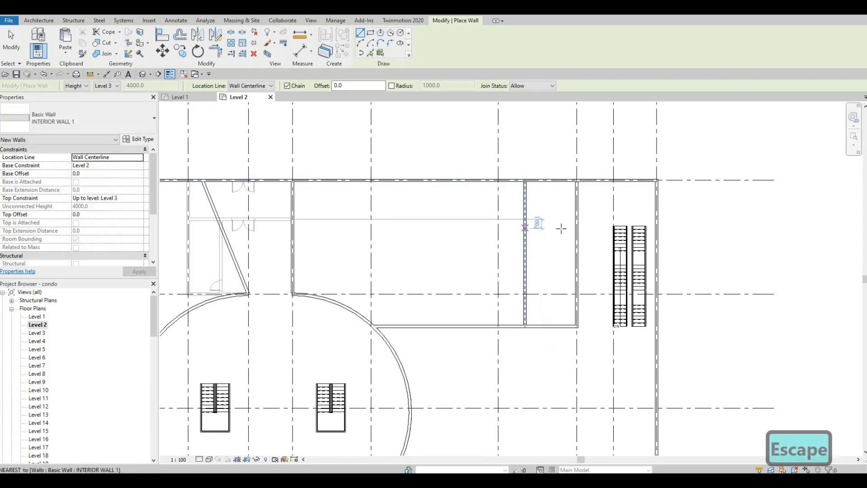
- Draw a horizontal partition from the new vertical wall to grid M and set its distance from the upper exterior wall to 3500 mm
{"action": "left_click", "coordinate": [525, 228]}
{"action": "left_click", "coordinate": [577, 228]}
{"action": "key", "text": "Escape"}
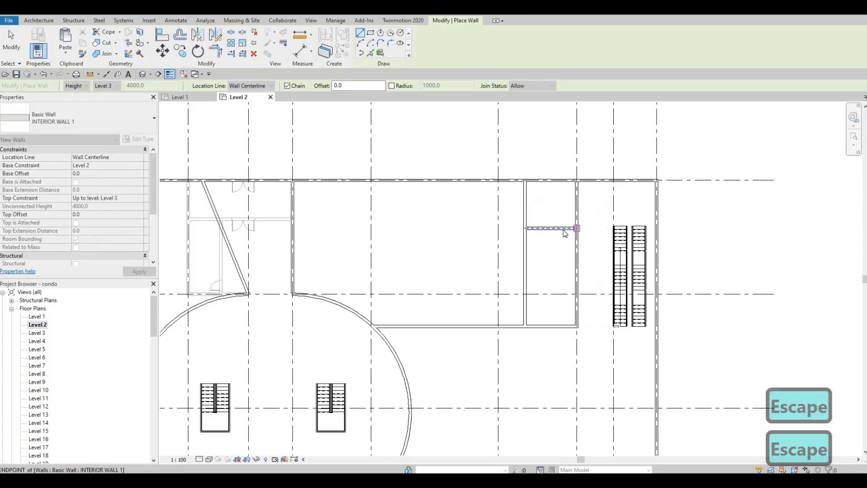
{"action": "key", "text": "Escape"}
{"action": "left_click", "coordinate": [560, 228]}
{"action": "left_click", "coordinate": [600, 204]}
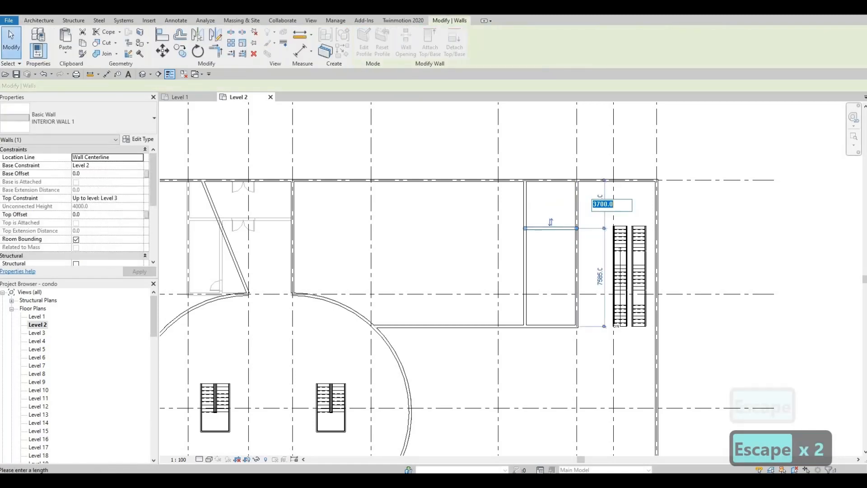
{"action": "type", "text": "3500"}
{"action": "key", "text": "Return"}
{"action": "key", "text": "Escape"}
{"action": "key", "text": "Escape"}
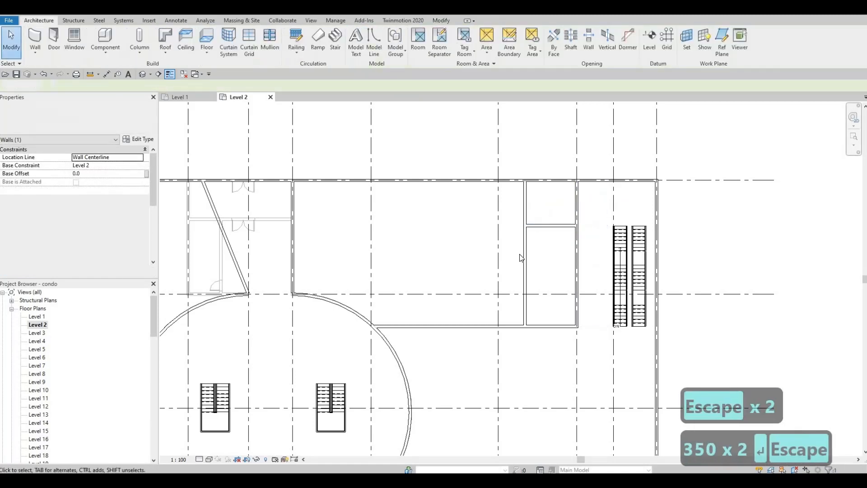
- Draw a second horizontal partition across the narrow room beside grid M and set its spacing from the first partition to 3500 mm
{"action": "left_click", "coordinate": [544, 229]}
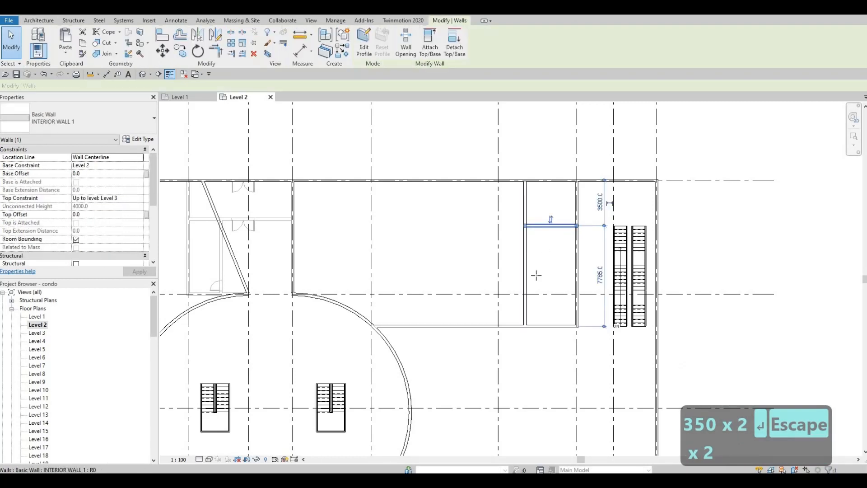
{"action": "key", "text": "c"}
{"action": "key", "text": "s"}
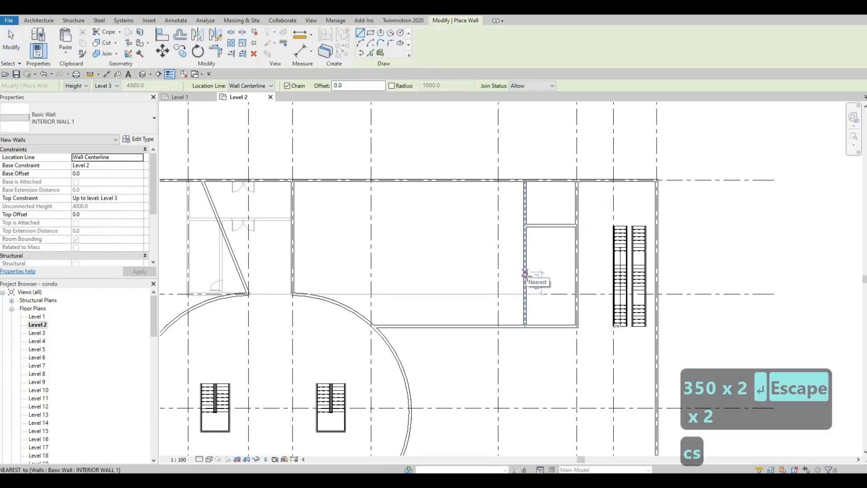
{"action": "left_click", "coordinate": [574, 274]}
{"action": "key", "text": "Escape"}
{"action": "key", "text": "Escape"}
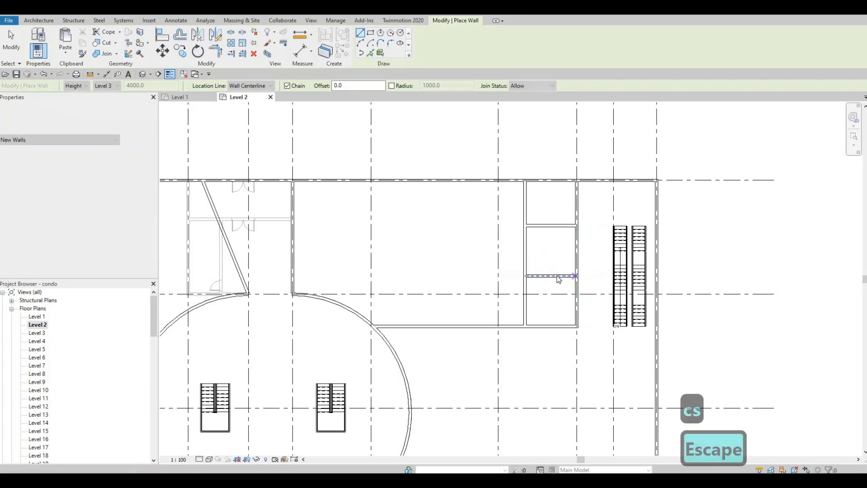
{"action": "left_click", "coordinate": [551, 274]}
{"action": "left_click", "coordinate": [600, 247]}
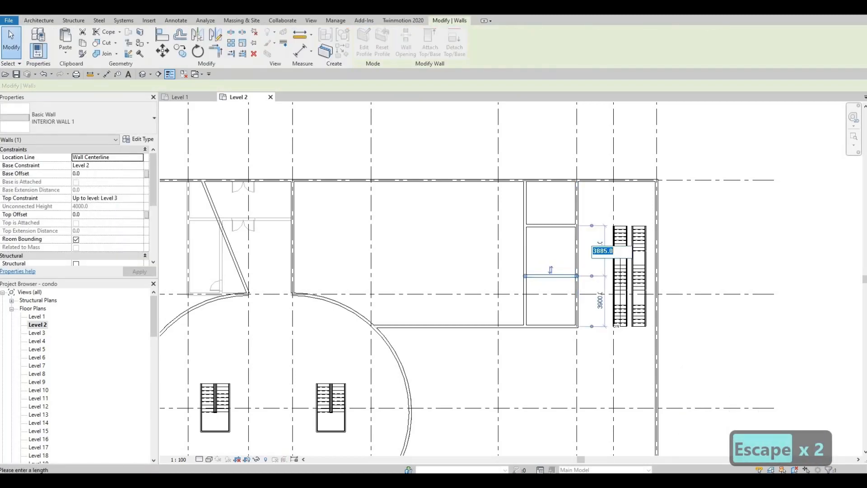
{"action": "type", "text": "3500"}
{"action": "key", "text": "Return"}
{"action": "key", "text": "Escape"}
{"action": "key", "text": "Escape"}
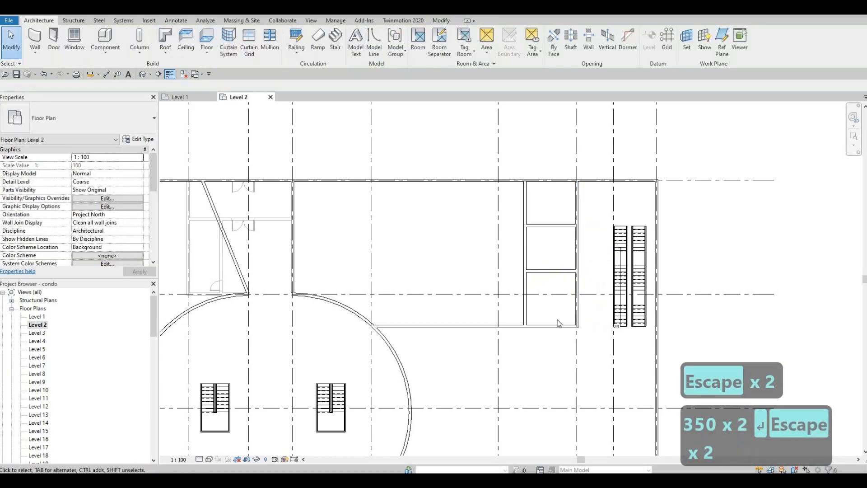
- Examine the whole Level 2 wall layout for missing walls, including the lower rooms between grids 4 and 7
{"action": "scroll", "coordinate": [566, 296], "scroll_direction": "down", "scroll_amount": 5}
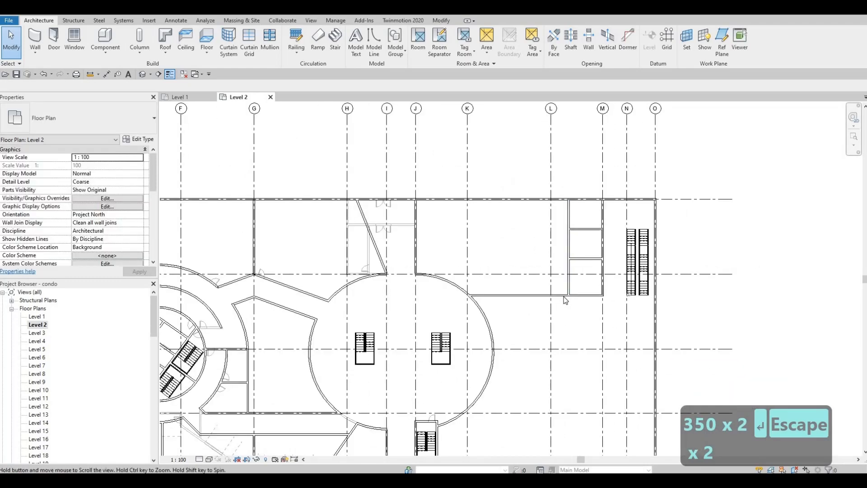
{"action": "scroll", "coordinate": [526, 283], "scroll_direction": "up", "scroll_amount": 2}
{"action": "middle_click_drag", "start_coordinate": [535, 288], "coordinate": [606, 236]}
{"action": "scroll", "coordinate": [605, 236], "scroll_direction": "up", "scroll_amount": 1}
{"action": "scroll", "coordinate": [606, 236], "scroll_direction": "down", "scroll_amount": 3}
{"action": "key", "text": "Escape"}
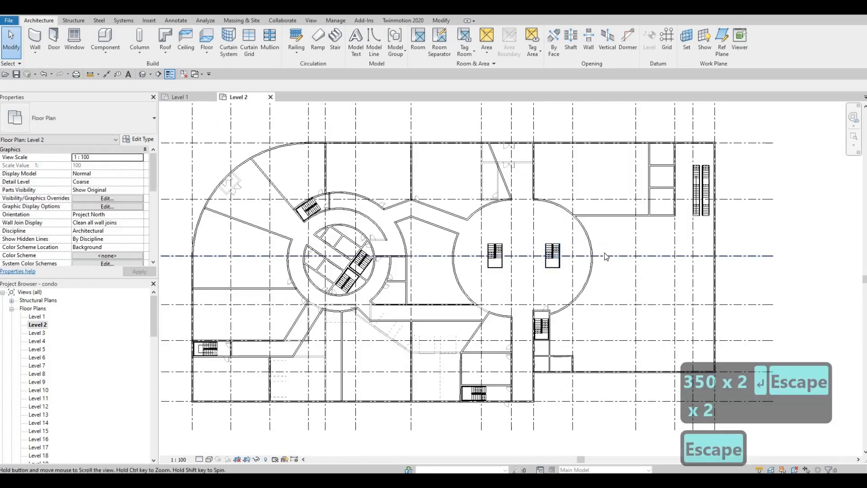
{"action": "scroll", "coordinate": [606, 255], "scroll_direction": "down", "scroll_amount": 1}
{"action": "middle_click_drag", "start_coordinate": [582, 301], "coordinate": [613, 262]}
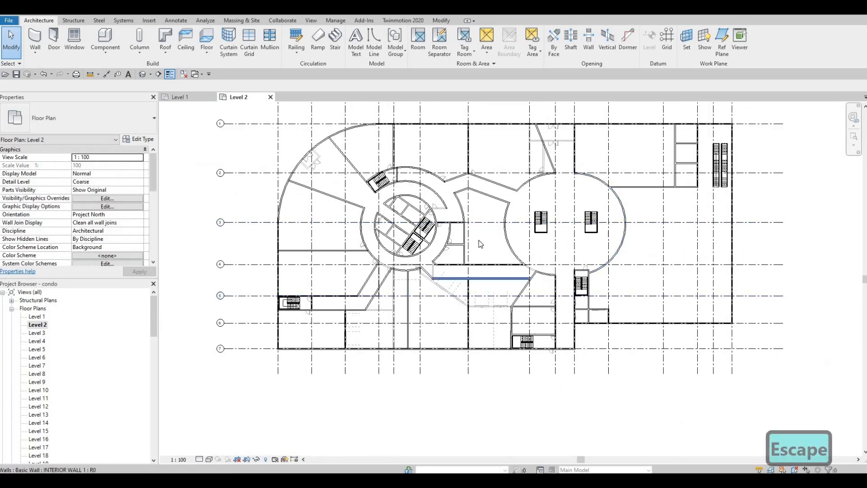
{"action": "scroll", "coordinate": [481, 234], "scroll_direction": "up", "scroll_amount": 1}
{"action": "middle_click_drag", "start_coordinate": [490, 253], "coordinate": [508, 239]}
{"action": "scroll", "coordinate": [508, 239], "scroll_direction": "down", "scroll_amount": 2}
{"action": "middle_click_drag", "start_coordinate": [428, 266], "coordinate": [437, 261]}
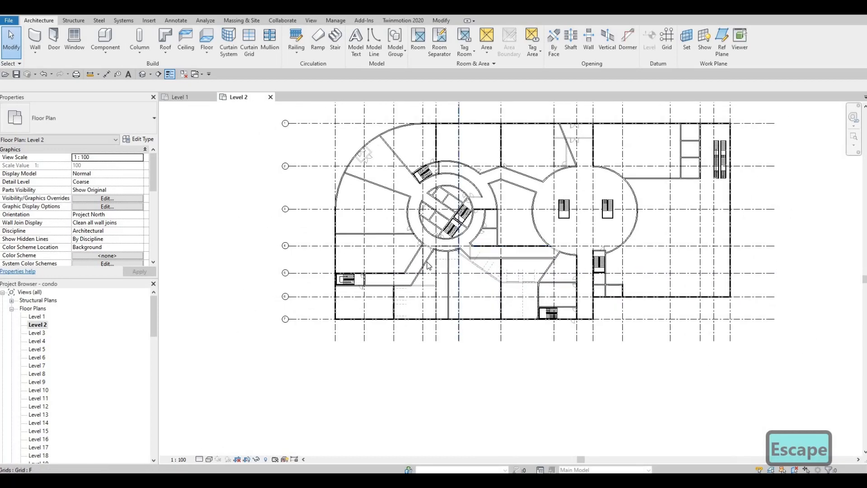
{"action": "scroll", "coordinate": [434, 261], "scroll_direction": "up", "scroll_amount": 3}
{"action": "scroll", "coordinate": [459, 235], "scroll_direction": "up", "scroll_amount": 1}
{"action": "scroll", "coordinate": [426, 252], "scroll_direction": "down", "scroll_amount": 1}
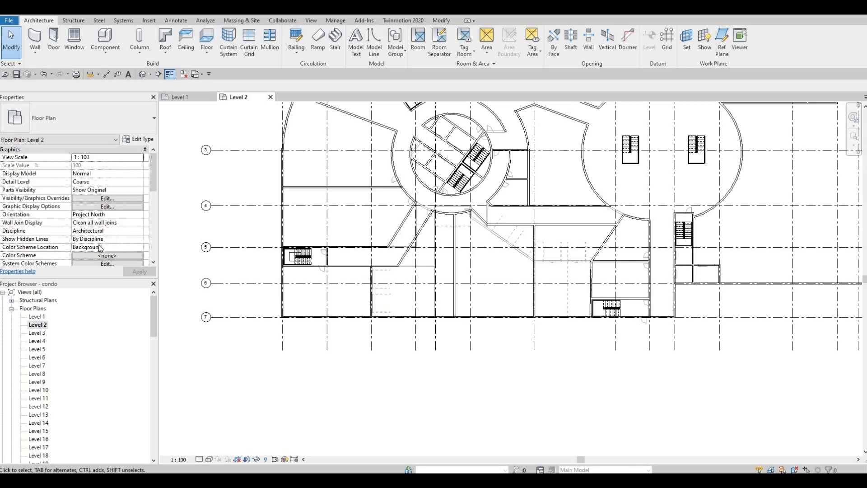
- Set the underlay's base level to None to inspect the Level 2 walls alone, and undo that underlay change
{"action": "scroll", "coordinate": [107, 233], "scroll_direction": "down", "scroll_amount": 3}
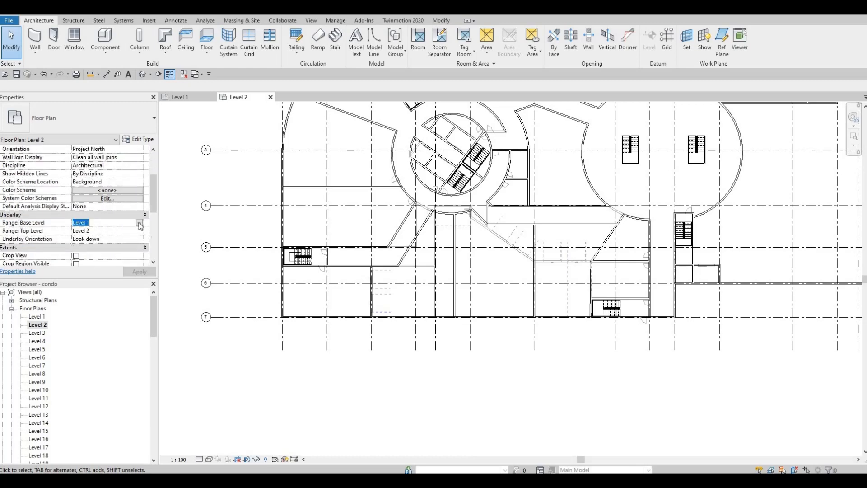
{"action": "left_click", "coordinate": [139, 222]}
{"action": "left_click", "coordinate": [139, 274]}
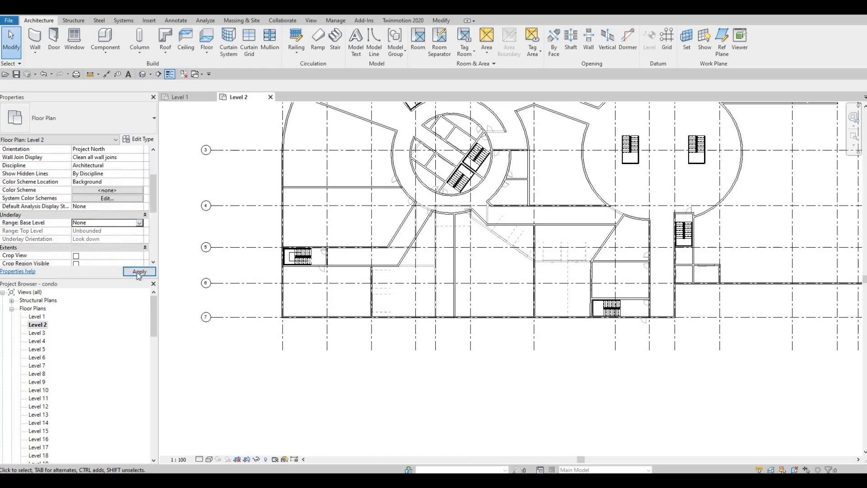
{"action": "key", "text": "Escape"}
{"action": "scroll", "coordinate": [504, 221], "scroll_direction": "up", "scroll_amount": 4}
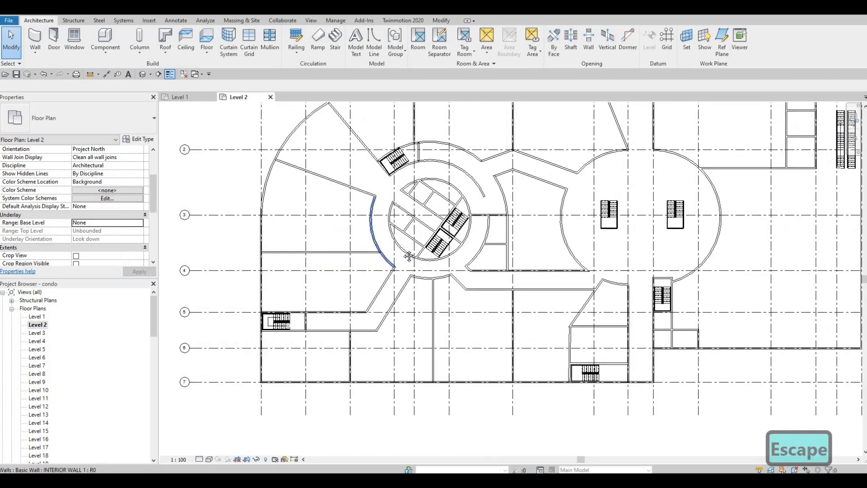
{"action": "scroll", "coordinate": [472, 241], "scroll_direction": "up", "scroll_amount": 5}
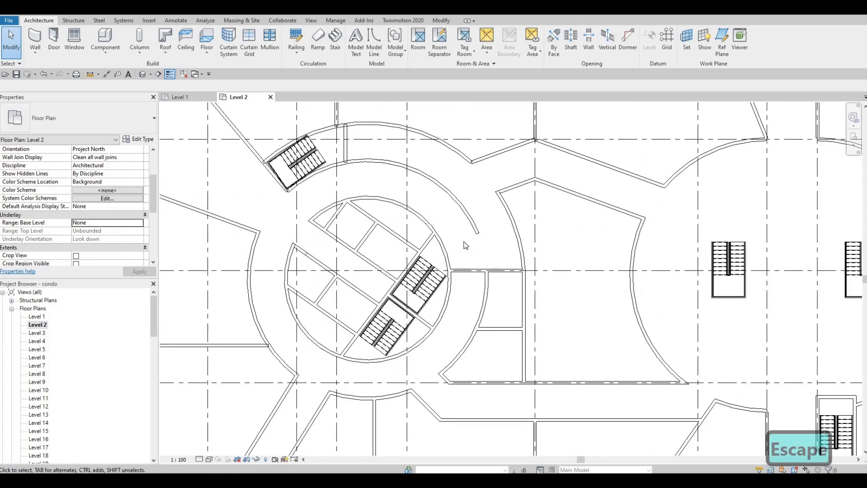
{"action": "scroll", "coordinate": [475, 238], "scroll_direction": "down", "scroll_amount": 5}
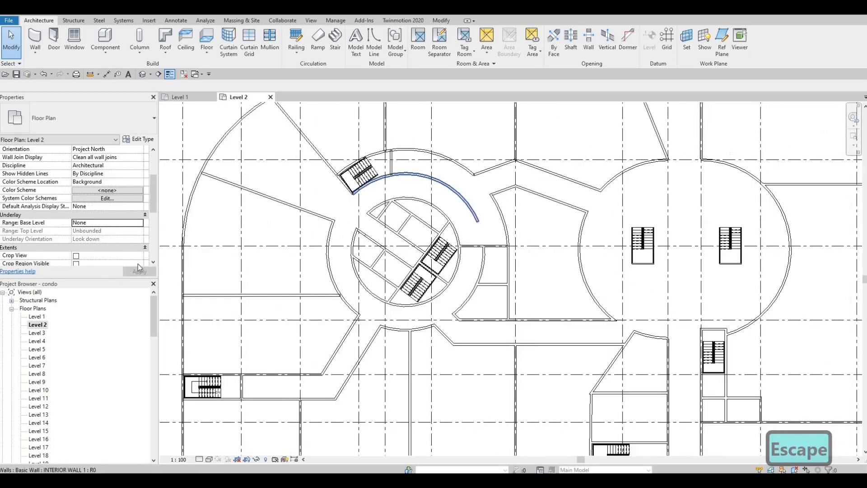
{"action": "key", "text": "ctrl+z"}
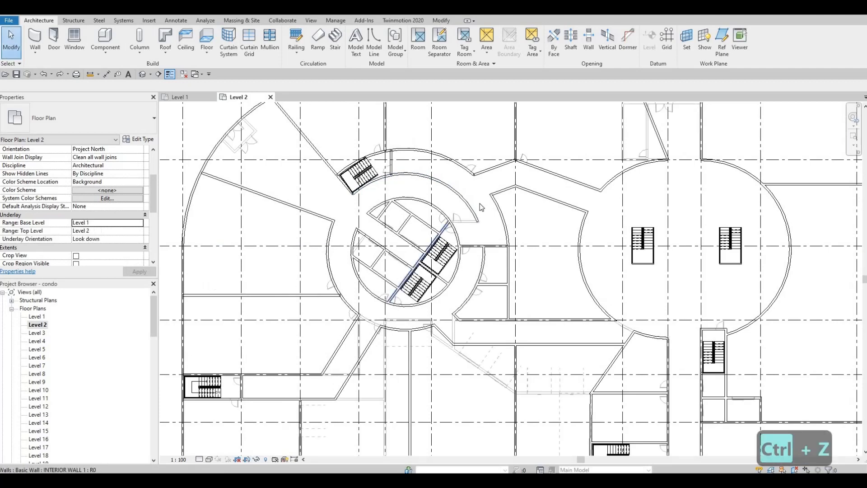
- Draw a horizontal interior wall about 2720 mm long from the inner circular wall to the open end of the surrounding curved wall
{"action": "scroll", "coordinate": [470, 207], "scroll_direction": "up", "scroll_amount": 4}
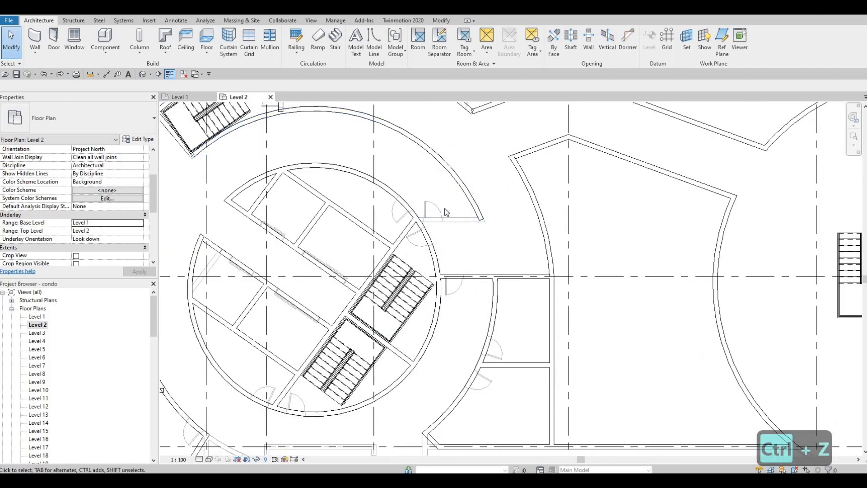
{"action": "left_click", "coordinate": [465, 194]}
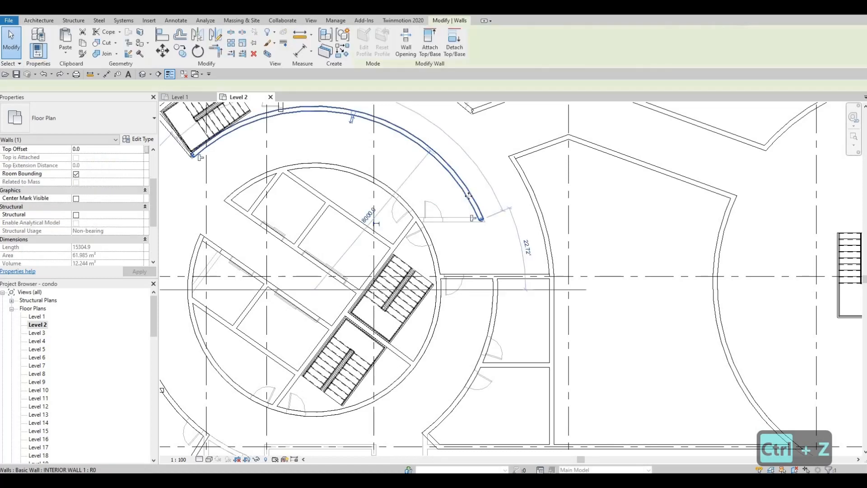
{"action": "key", "text": "c"}
{"action": "key", "text": "s"}
{"action": "scroll", "coordinate": [479, 217], "scroll_direction": "up", "scroll_amount": 3}
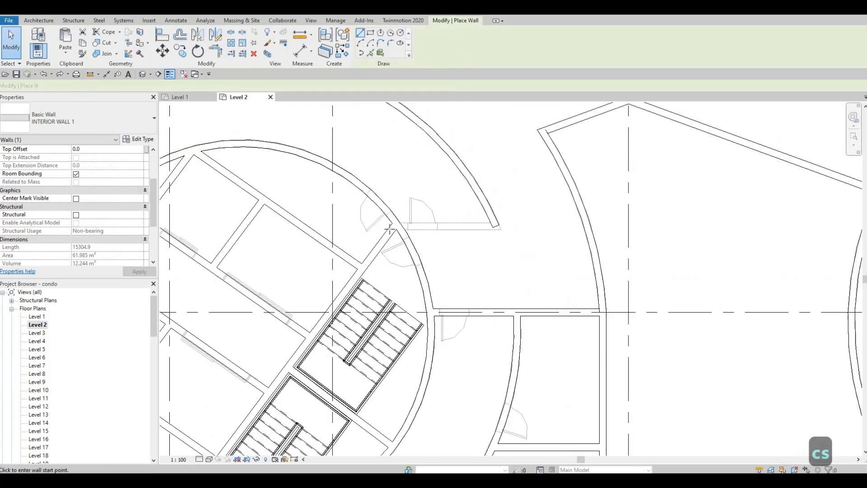
{"action": "left_click", "coordinate": [387, 229]}
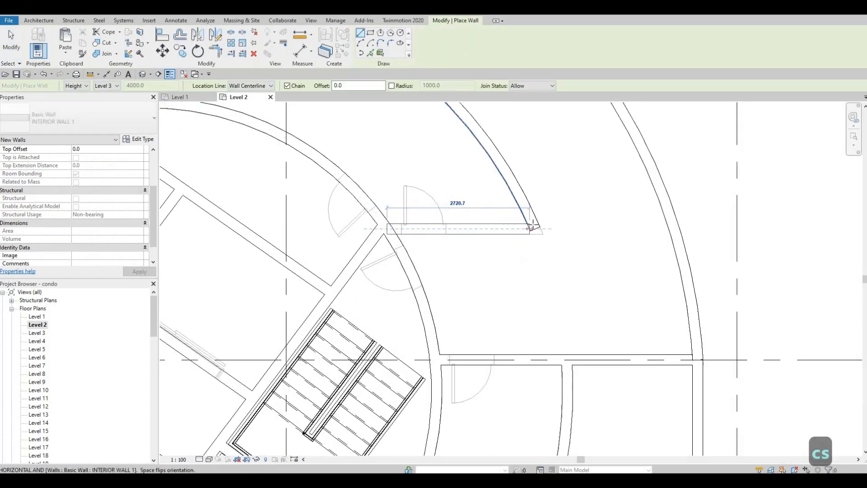
{"action": "left_click", "coordinate": [533, 228]}
{"action": "key", "text": "Escape"}
{"action": "key", "text": "Escape"}
{"action": "key", "text": "Escape"}
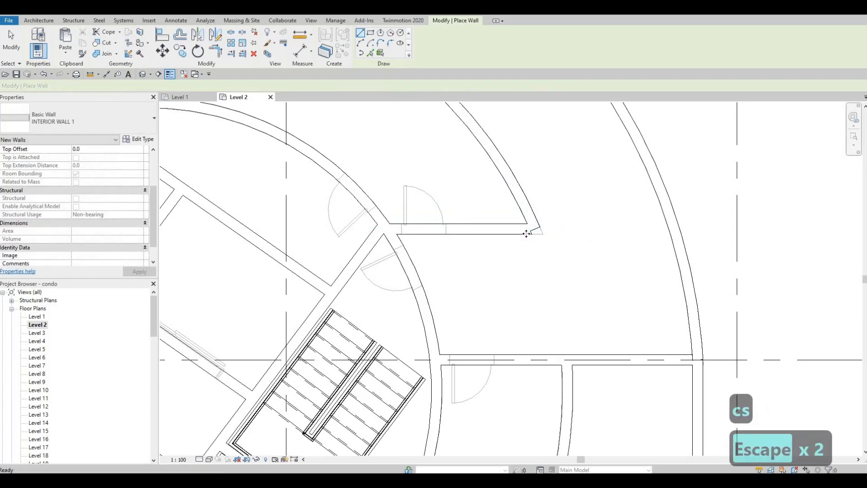
- Extend the curved wall's end to meet the new horizontal wall in a clean corner join
{"action": "mouse_move", "coordinate": [537, 228]}
{"action": "left_mouse_down"}
{"action": "mouse_move", "coordinate": [515, 242]}
{"action": "mouse_move", "coordinate": [535, 229]}
{"action": "left_mouse_up"}
{"action": "left_click", "coordinate": [523, 230]}
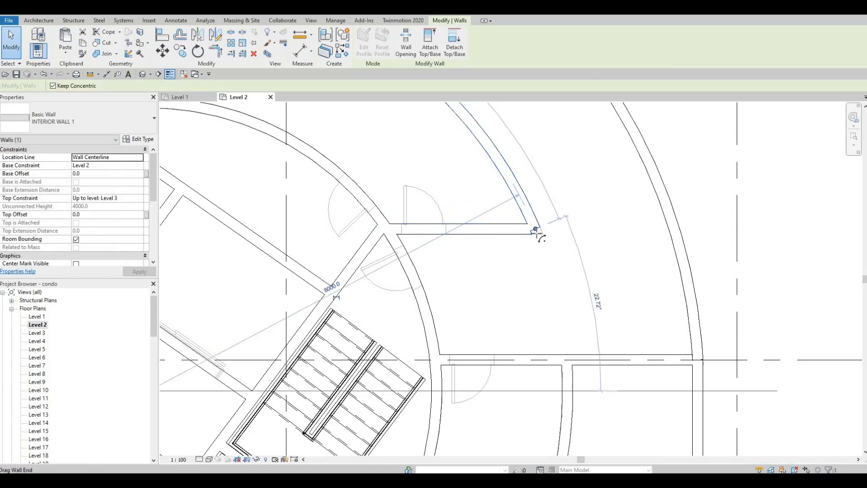
{"action": "left_click", "coordinate": [533, 235]}
{"action": "key", "text": "Escape"}
{"action": "scroll", "coordinate": [488, 215], "scroll_direction": "down", "scroll_amount": 5}
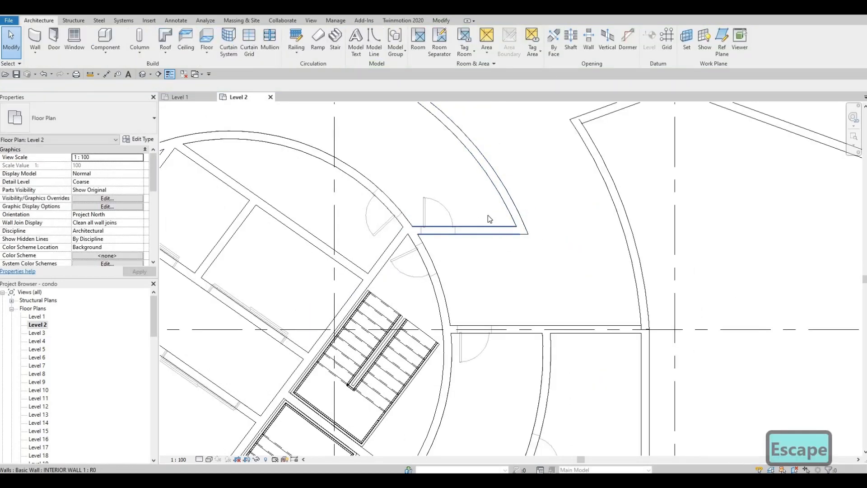
{"action": "scroll", "coordinate": [531, 219], "scroll_direction": "down", "scroll_amount": 2}
- Clean up the corner between the outer curved wall and the angled wall near grid 2 by extending their ends to meet
{"action": "scroll", "coordinate": [465, 172], "scroll_direction": "up", "scroll_amount": 6}
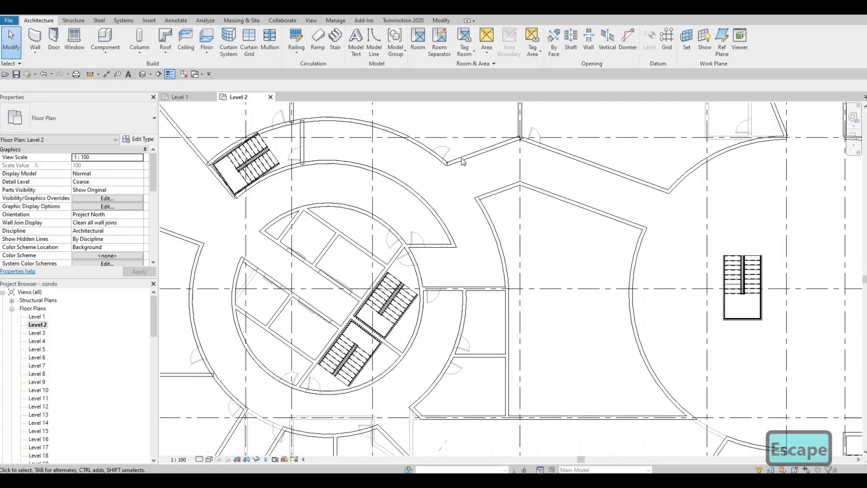
{"action": "left_click", "coordinate": [452, 178]}
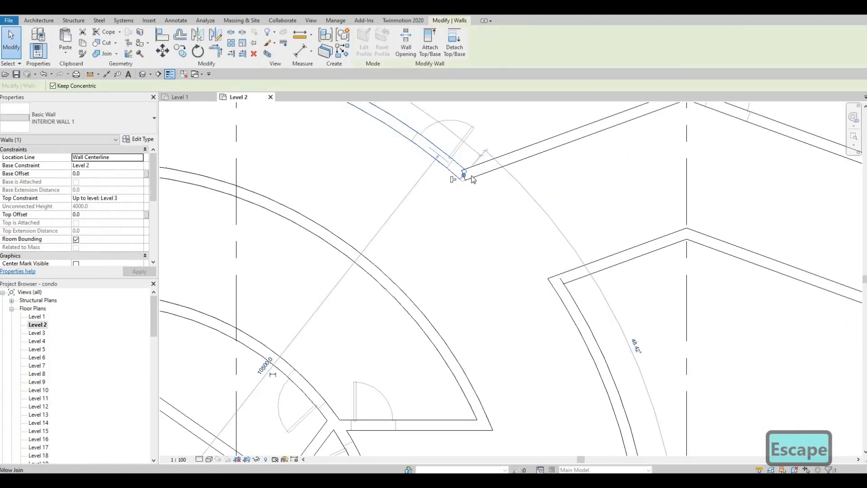
{"action": "left_click", "coordinate": [462, 176]}
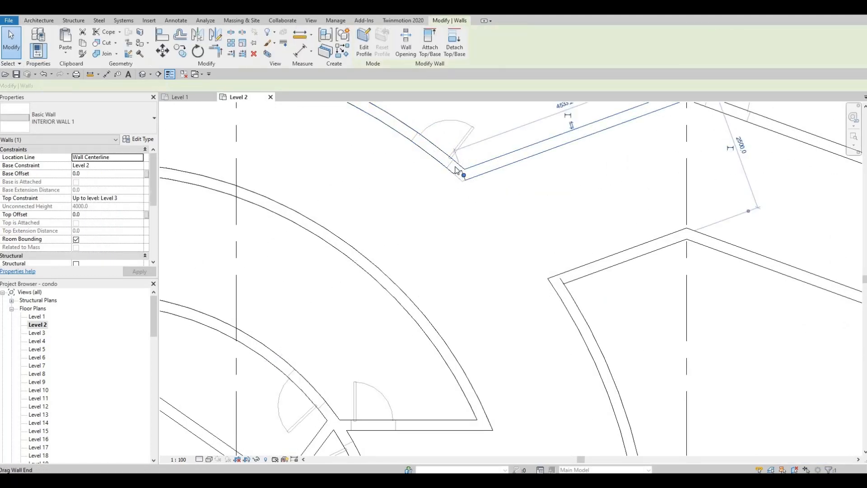
{"action": "left_click", "coordinate": [460, 175]}
{"action": "left_click_drag", "start_coordinate": [463, 176], "coordinate": [506, 194]}
{"action": "key", "text": "Escape"}
{"action": "scroll", "coordinate": [492, 188], "scroll_direction": "down", "scroll_amount": 5}
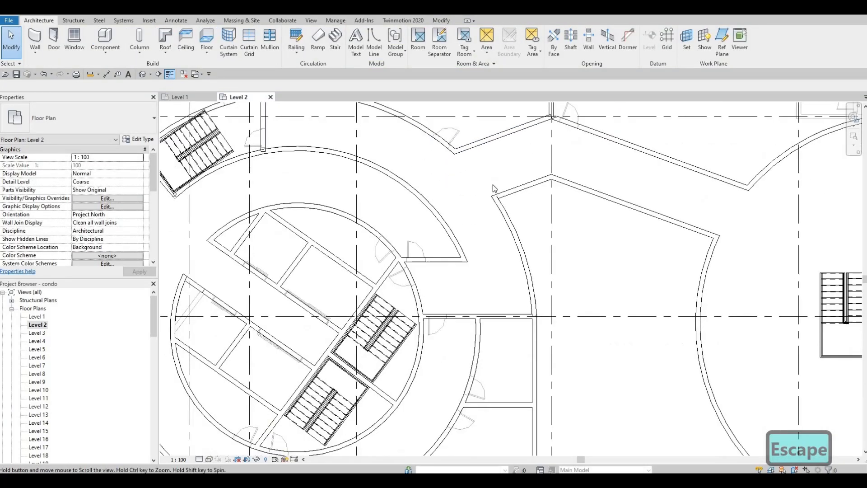
- Adjust the wall ends to join the curved wall and the short angled wall at the room's upper corner between grids F and G
{"action": "scroll", "coordinate": [492, 188], "scroll_direction": "down", "scroll_amount": 2}
{"action": "scroll", "coordinate": [502, 150], "scroll_direction": "up", "scroll_amount": 6}
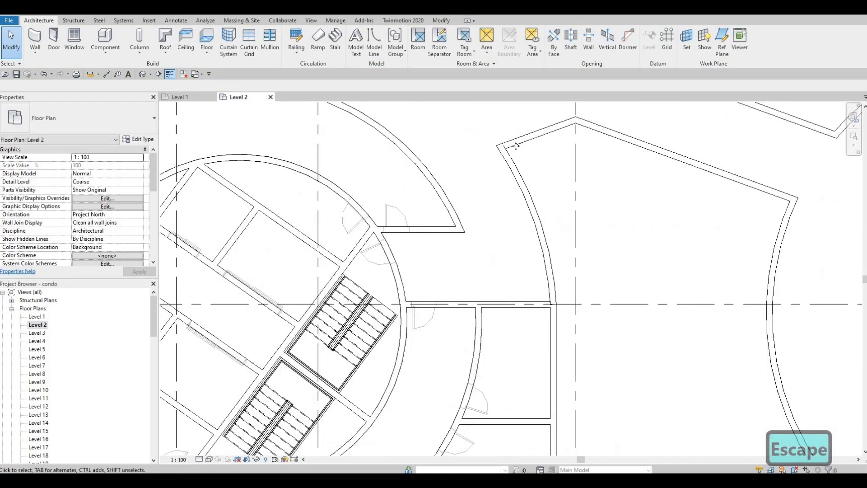
{"action": "left_click", "coordinate": [502, 150]}
{"action": "left_click_drag", "start_coordinate": [502, 150], "coordinate": [499, 156]}
{"action": "key", "text": "Escape"}
{"action": "key", "text": "Escape"}
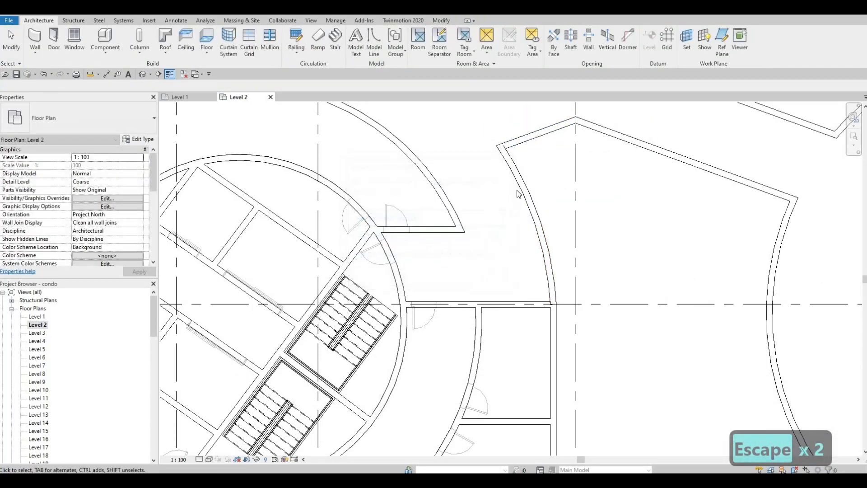
- Review the complete Level 2 floor plan from grid A to grid O against the Level 1 underlay
{"action": "scroll", "coordinate": [507, 213], "scroll_direction": "down", "scroll_amount": 2}
{"action": "scroll", "coordinate": [507, 213], "scroll_direction": "down", "scroll_amount": 5}
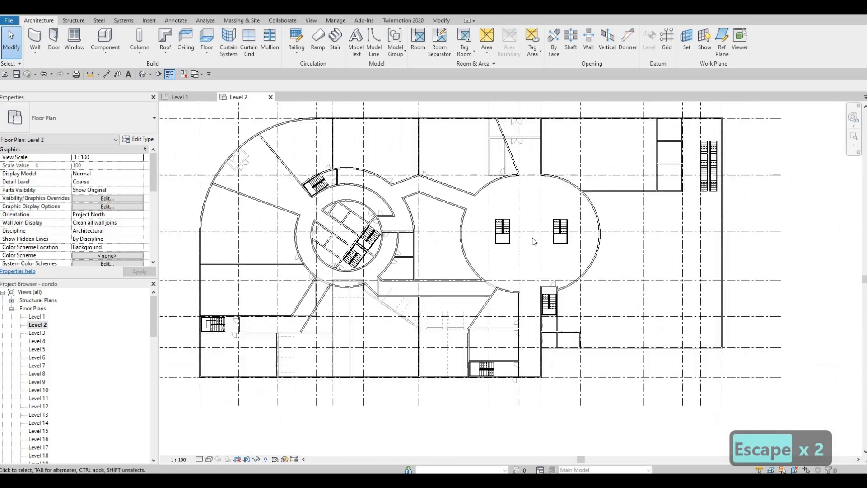
{"action": "middle_click_drag", "start_coordinate": [295, 341], "coordinate": [305, 372]}
{"action": "scroll", "coordinate": [304, 372], "scroll_direction": "down", "scroll_amount": 1}
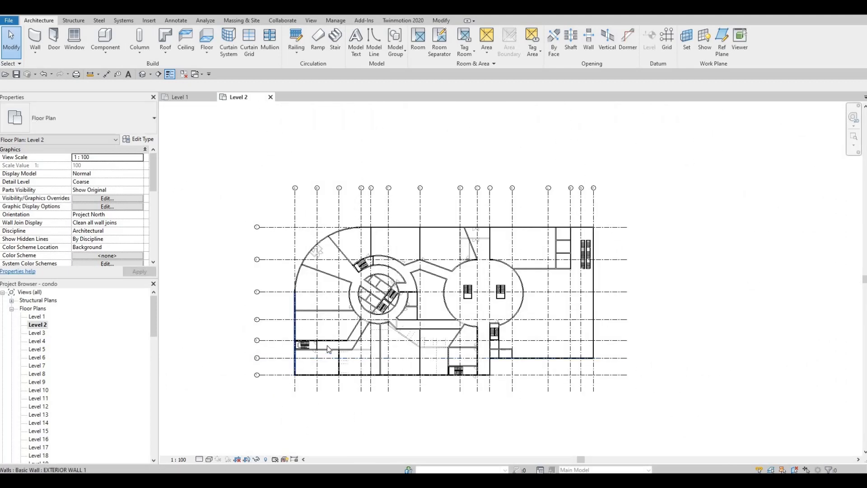
{"action": "scroll", "coordinate": [297, 343], "scroll_direction": "up", "scroll_amount": 1}
{"action": "scroll", "coordinate": [330, 365], "scroll_direction": "up", "scroll_amount": 2}
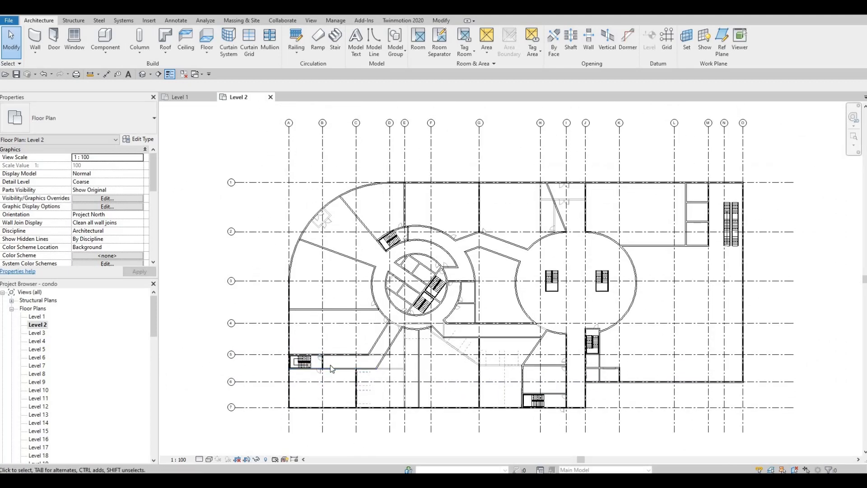